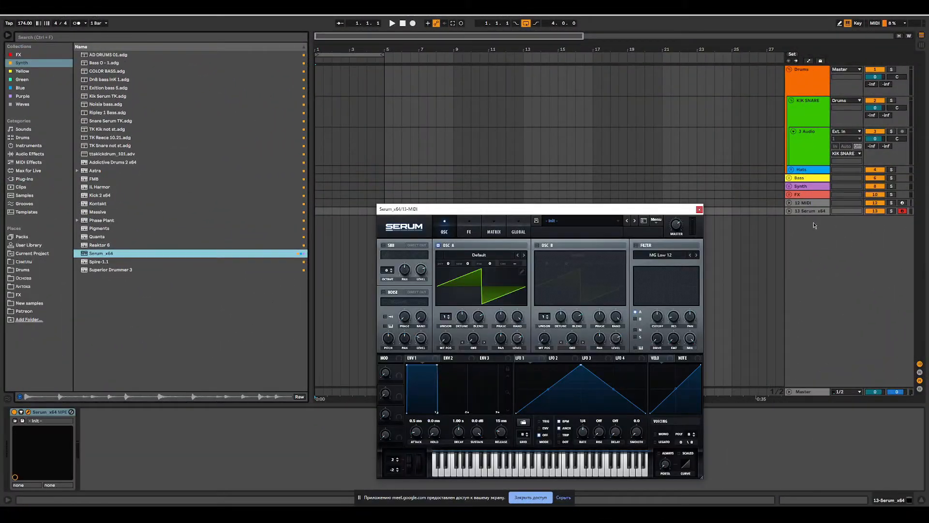
- Move the Serum track into the KIK SNARE group and load the TK KIK 10.21.fxp preset into Serum
{"action": "left_click_drag", "start_coordinate": [806, 211], "coordinate": [803, 132]}
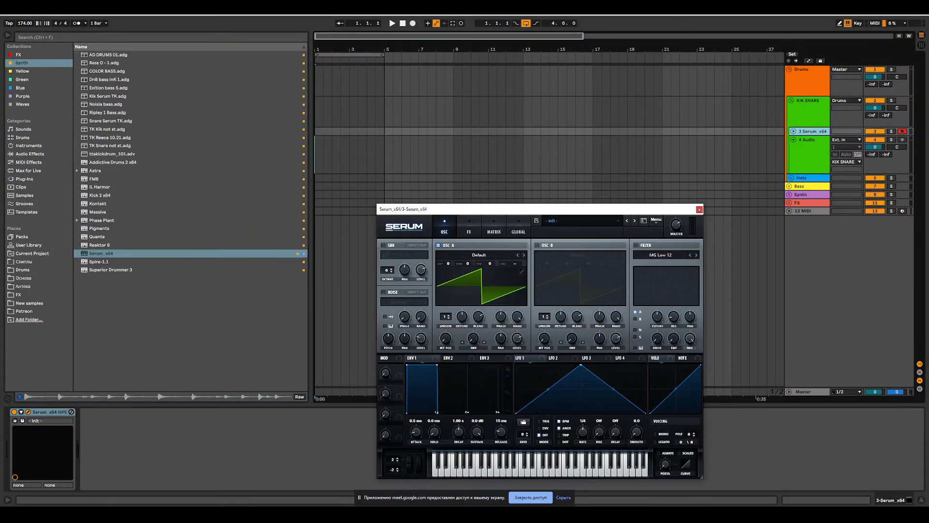
{"action": "left_click", "coordinate": [138, 514]}
{"action": "left_click_drag", "start_coordinate": [524, 198], "coordinate": [742, 177]}
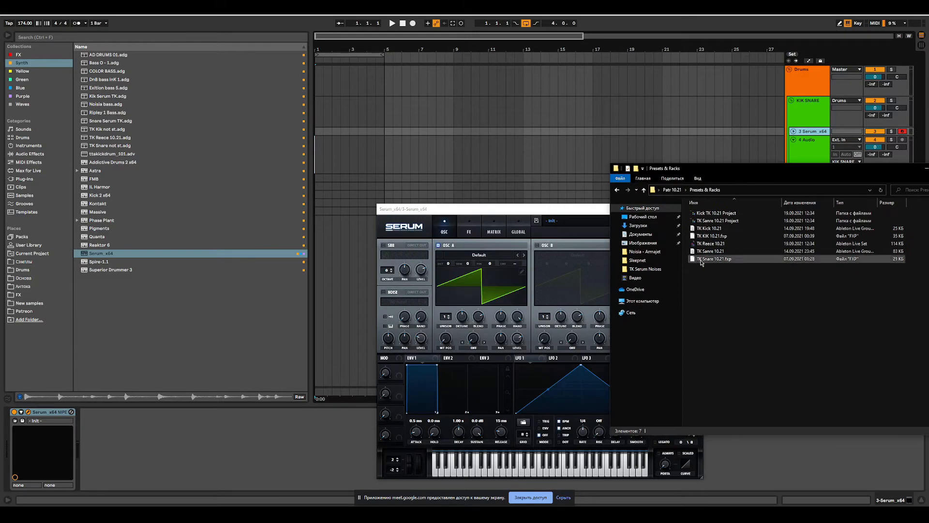
{"action": "left_click_drag", "start_coordinate": [707, 237], "coordinate": [484, 288]}
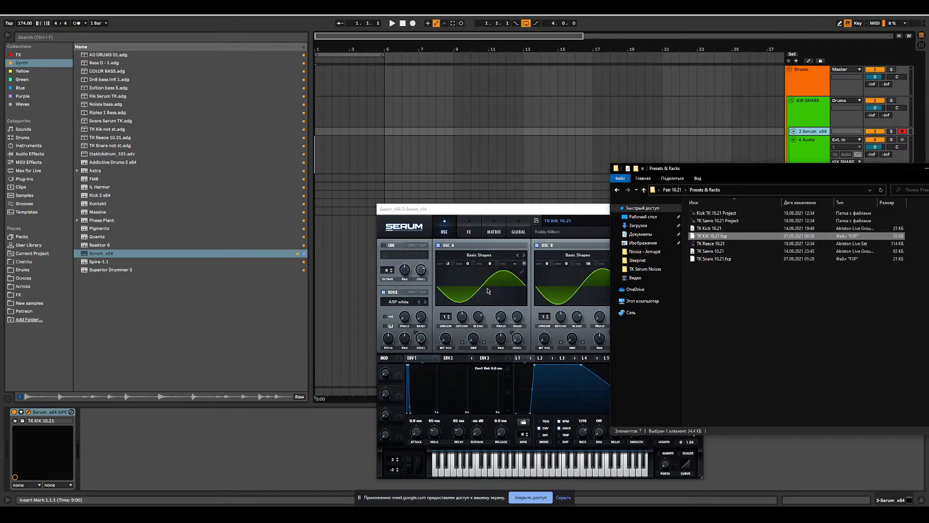
{"action": "left_click_drag", "start_coordinate": [528, 209], "coordinate": [379, 166]}
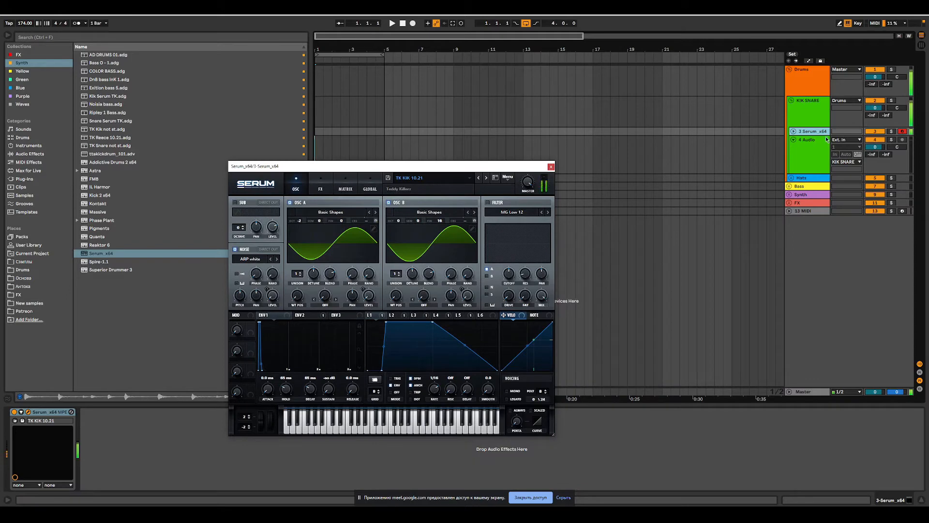
- Unfold the Serum track and insert an empty MIDI clip from 1.1.1 to 1.3.1
{"action": "left_click_drag", "start_coordinate": [812, 136], "coordinate": [813, 165]}
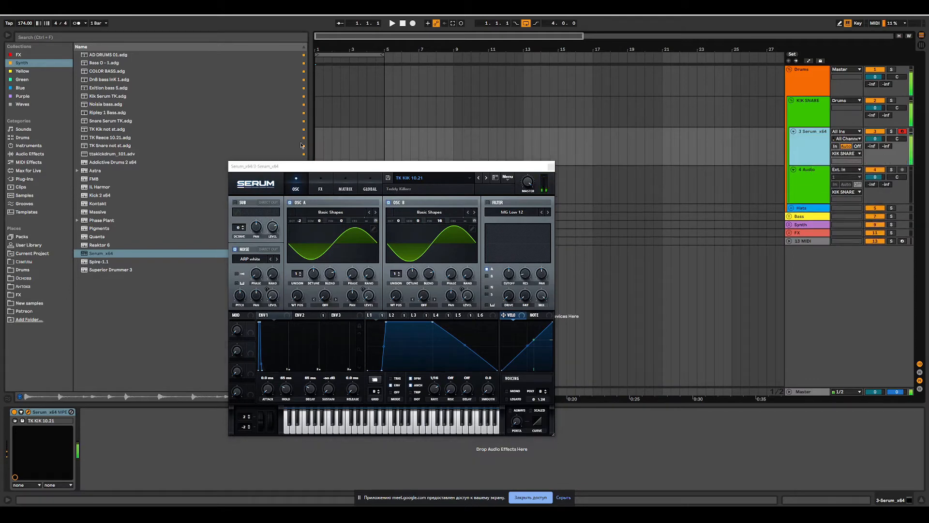
{"action": "left_click_drag", "start_coordinate": [316, 134], "coordinate": [320, 134]}
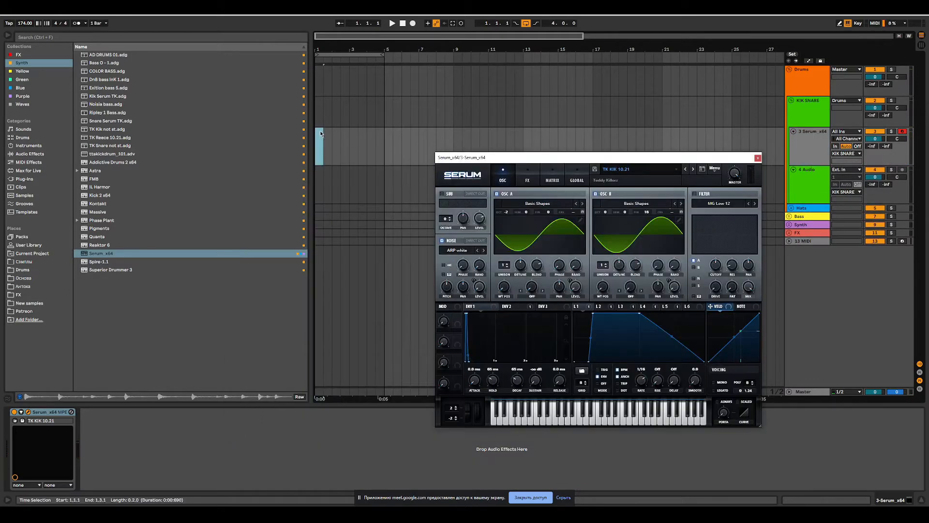
{"action": "right_click", "coordinate": [320, 134]}
{"action": "left_click", "coordinate": [382, 202]}
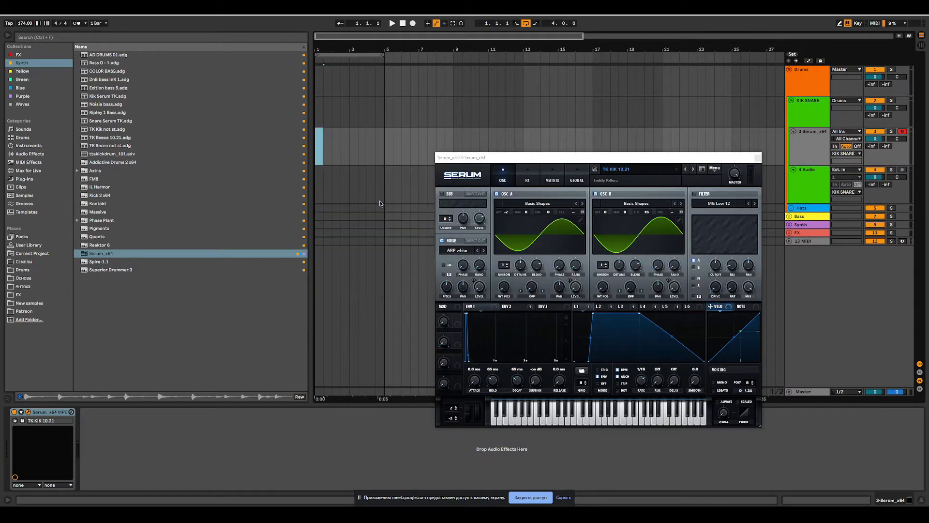
- Add a 1/16 note at the start of the clip, lower it to G2 while auditioning, and close the note editor
{"action": "double_click", "coordinate": [229, 358]}
{"action": "key", "text": "space"}
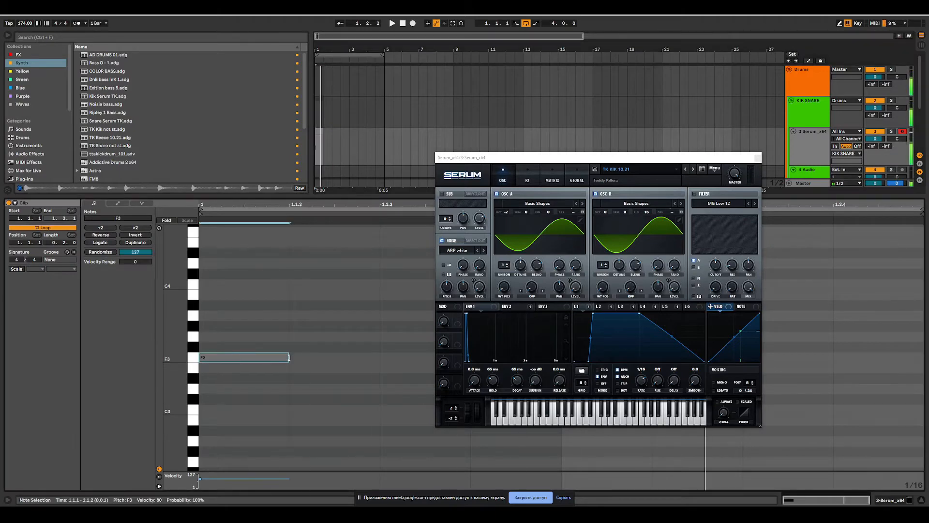
{"action": "key", "text": "space"}
{"action": "left_click_drag", "start_coordinate": [260, 323], "coordinate": [254, 413]}
{"action": "key", "text": "shift+Down"}
{"action": "key", "text": "space"}
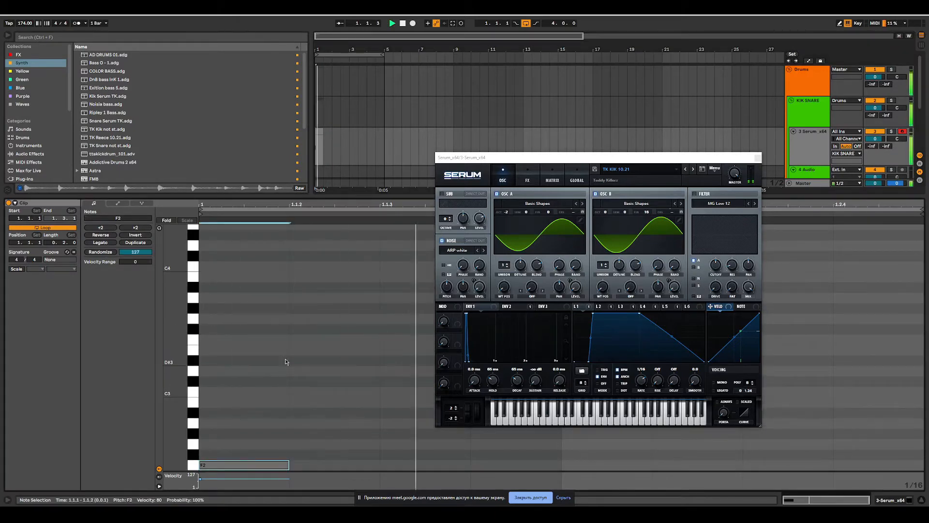
{"action": "left_click_drag", "start_coordinate": [242, 466], "coordinate": [244, 445]}
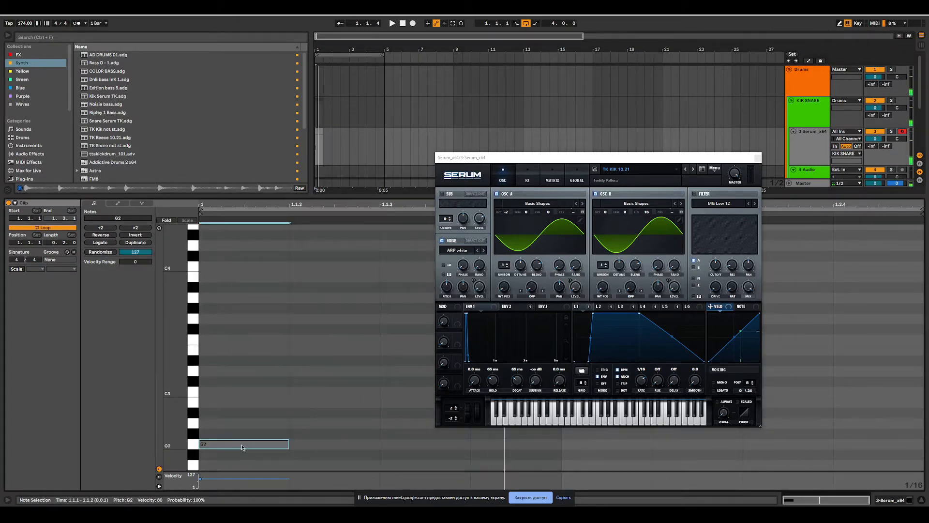
{"action": "left_click_drag", "start_coordinate": [369, 205], "coordinate": [387, 484]}
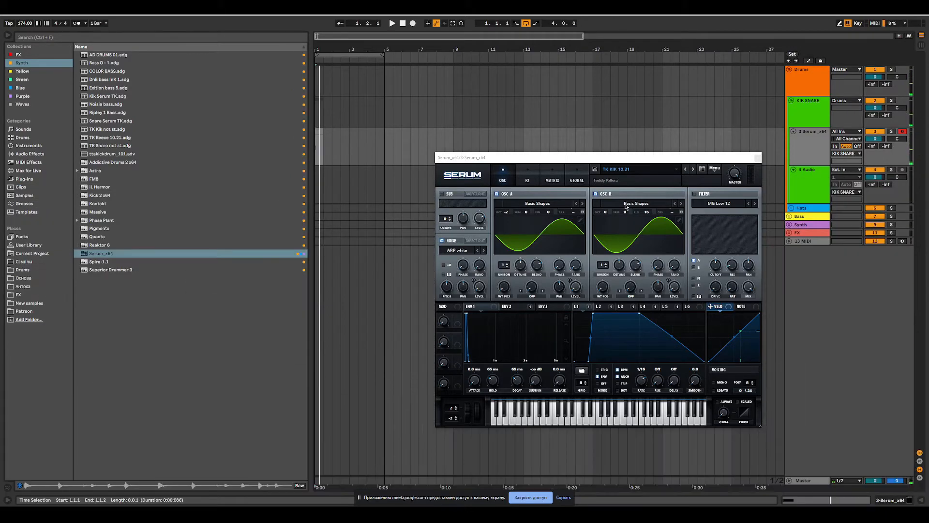
- Turn off Serum's noise oscillator and OSC B so only OSC A sounds, and check the FX page
{"action": "left_click", "coordinate": [596, 194]}
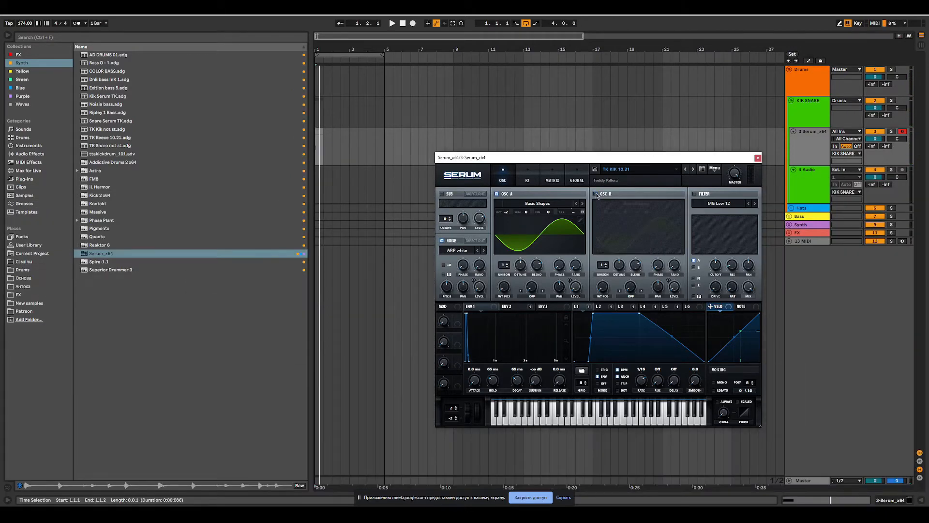
{"action": "left_click", "coordinate": [596, 194]}
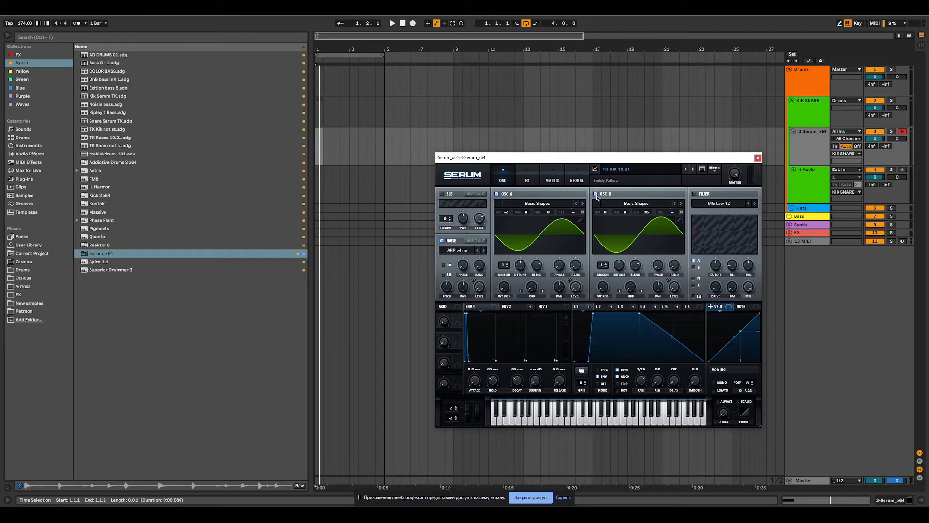
{"action": "left_click", "coordinate": [530, 183]}
{"action": "left_click", "coordinate": [512, 182]}
{"action": "left_click", "coordinate": [442, 241]}
{"action": "left_click", "coordinate": [596, 194]}
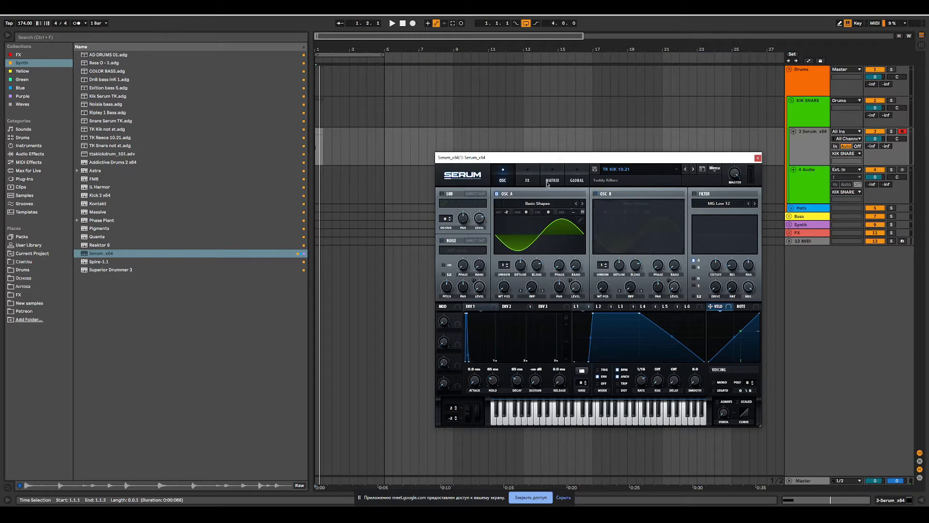
{"action": "left_click", "coordinate": [528, 181]}
{"action": "left_click", "coordinate": [509, 178]}
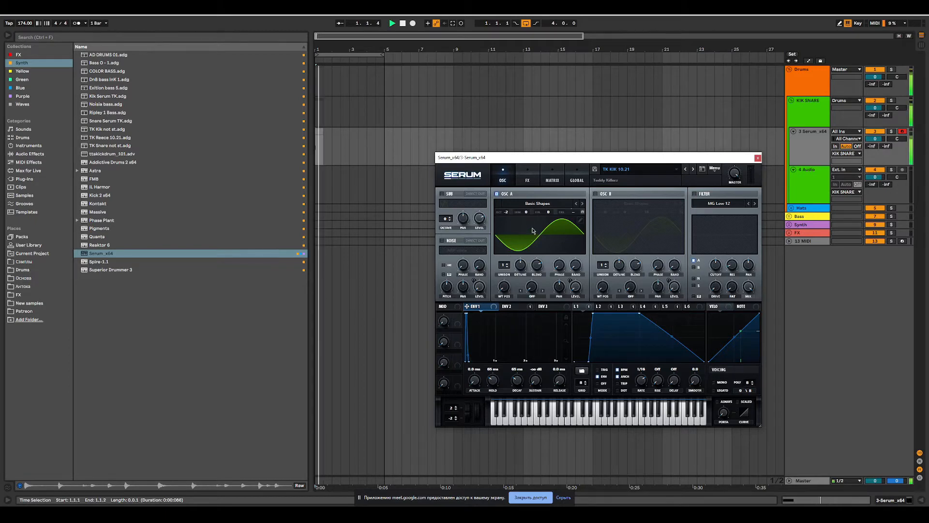
- Show LFO 1 and examine its modulation of the OSC A level and the oscillator's phase settings
{"action": "left_click_drag", "start_coordinate": [583, 309], "coordinate": [571, 279]}
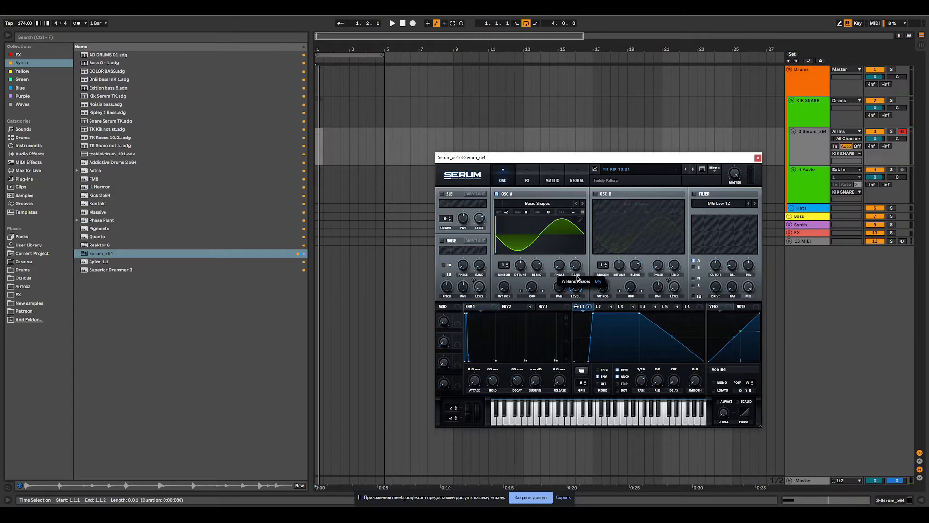
{"action": "mouse_move", "coordinate": [561, 275]}
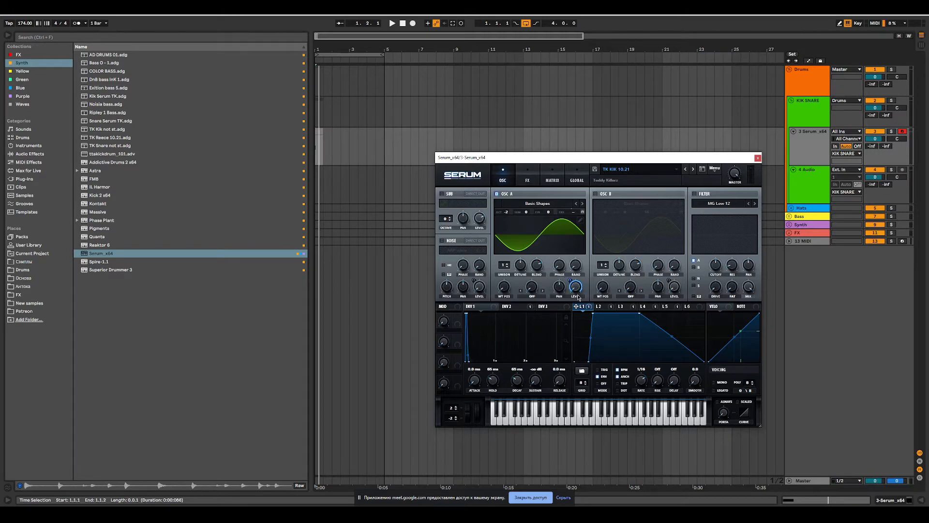
{"action": "mouse_move", "coordinate": [575, 290]}
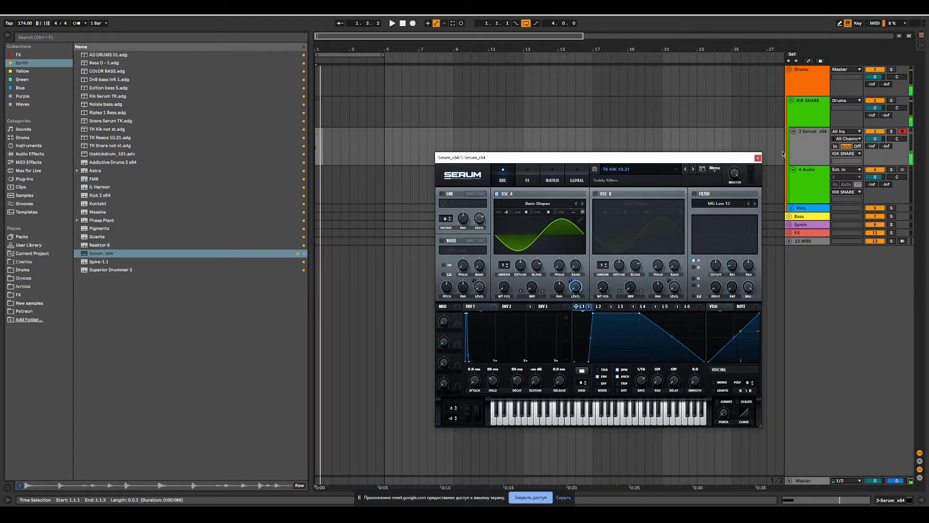
- Add the s(M)exoscope plug-in from the FX collection to the Serum track and play the kick through it
{"action": "left_click", "coordinate": [36, 57]}
{"action": "scroll", "coordinate": [196, 437], "scroll_direction": "down", "scroll_amount": 3}
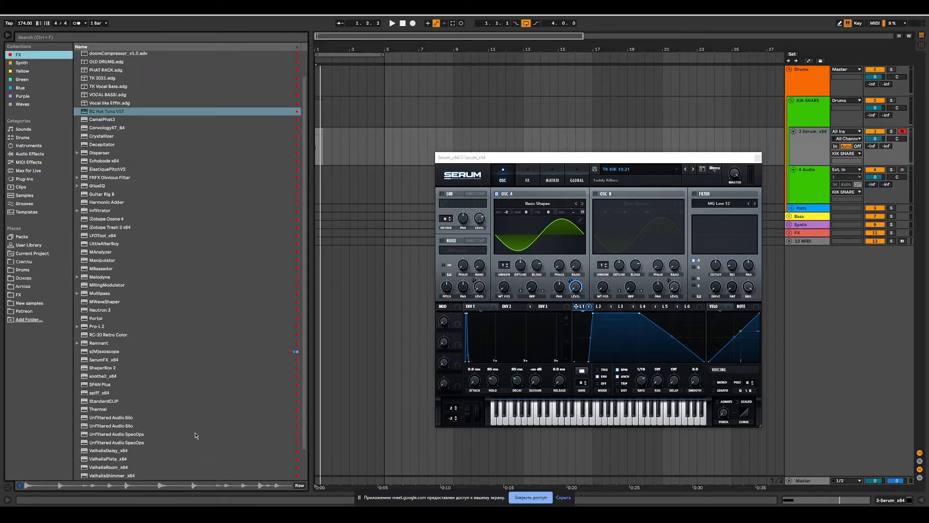
{"action": "left_click", "coordinate": [109, 318]}
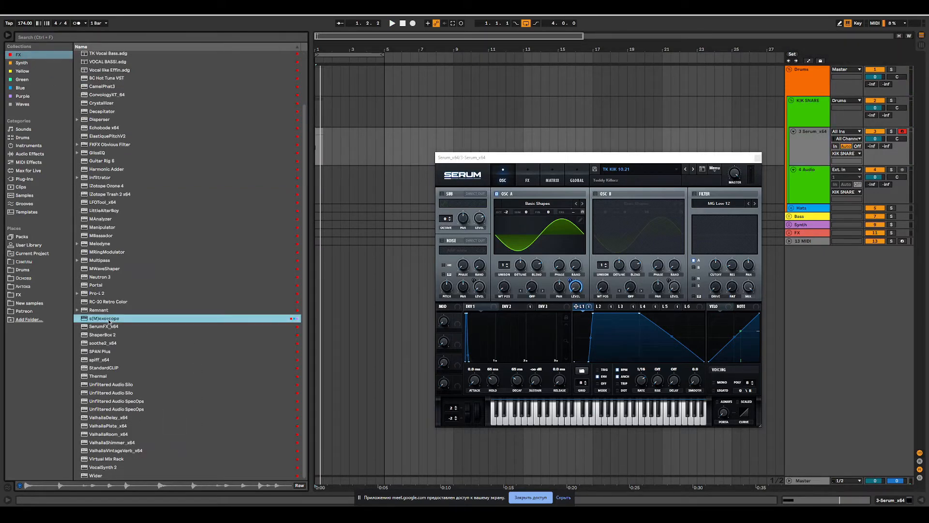
{"action": "left_click_drag", "start_coordinate": [845, 149], "coordinate": [846, 149]}
{"action": "key", "text": "space"}
{"action": "key", "text": "space"}
{"action": "left_click_drag", "start_coordinate": [610, 172], "coordinate": [418, 206]}
- Set the oscilloscope's time to 0.010 and amp to 0.280 while playing the kick, and place its window beside Serum
{"action": "key", "text": "space"}
{"action": "left_click_drag", "start_coordinate": [502, 227], "coordinate": [529, 232]}
{"action": "key", "text": "space"}
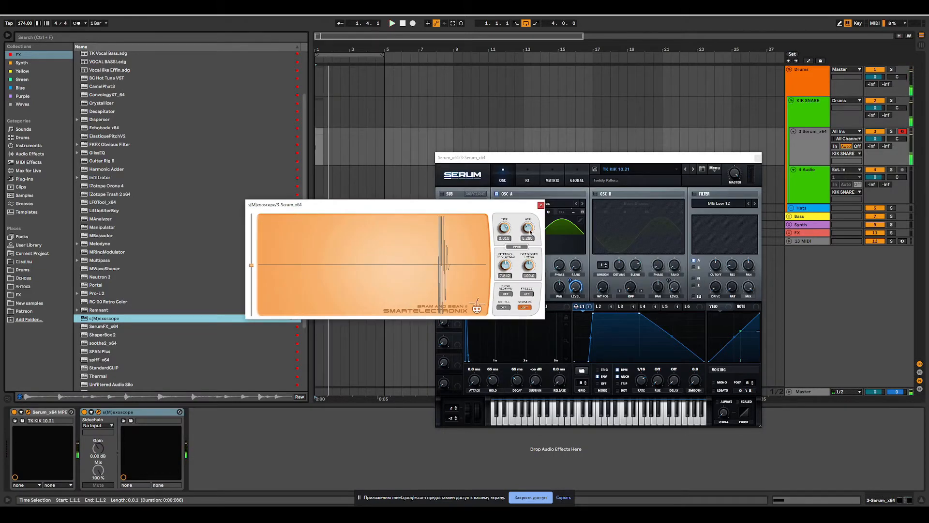
{"action": "key", "text": "space"}
{"action": "key", "text": "space"}
{"action": "key", "text": "space"}
{"action": "key", "text": "space"}
{"action": "left_click_drag", "start_coordinate": [480, 207], "coordinate": [377, 284]}
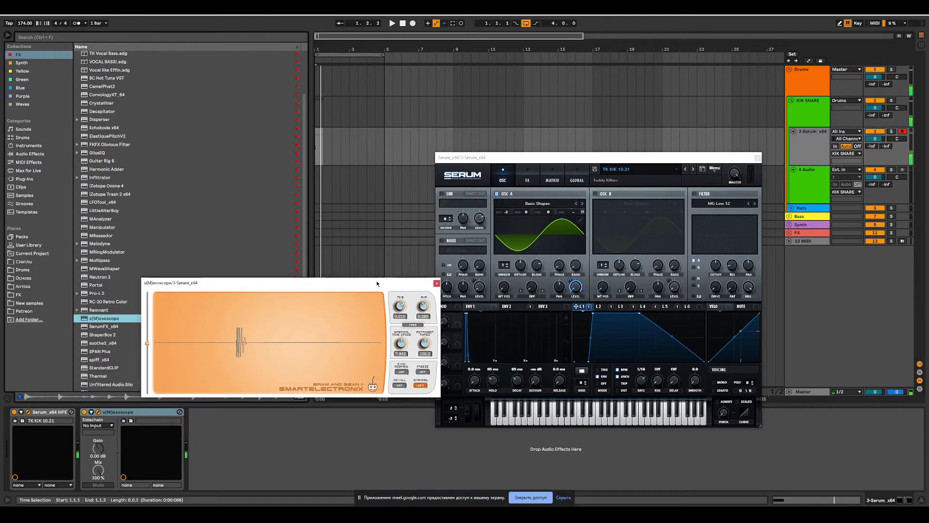
- Show LFO 2, turn OSC B on and OSC A off, and play the clip to hear OSC B alone
{"action": "left_click", "coordinate": [600, 307]}
{"action": "left_click", "coordinate": [596, 194]}
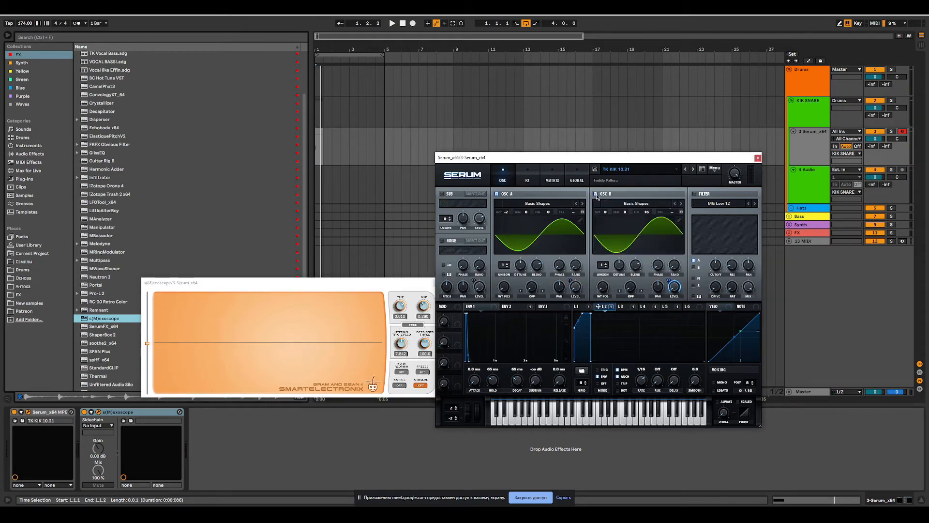
{"action": "left_click", "coordinate": [496, 194]}
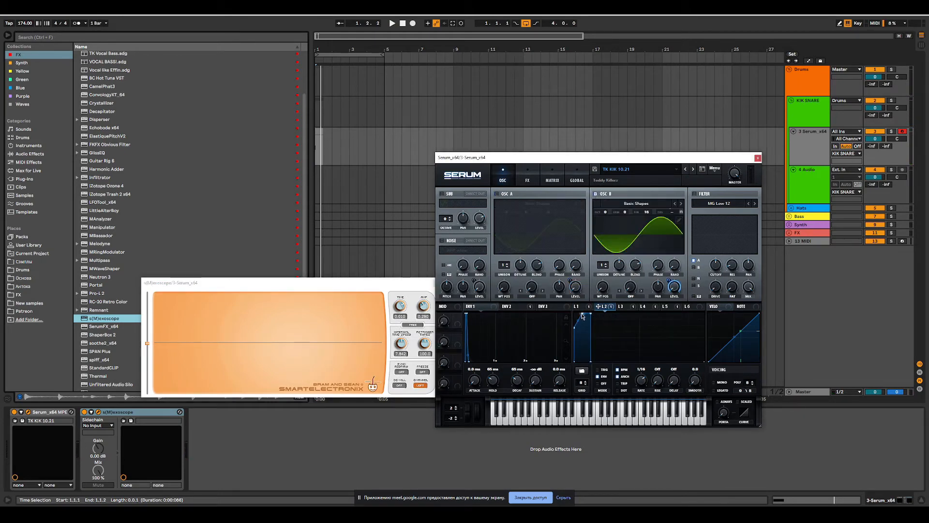
{"action": "key", "text": "space"}
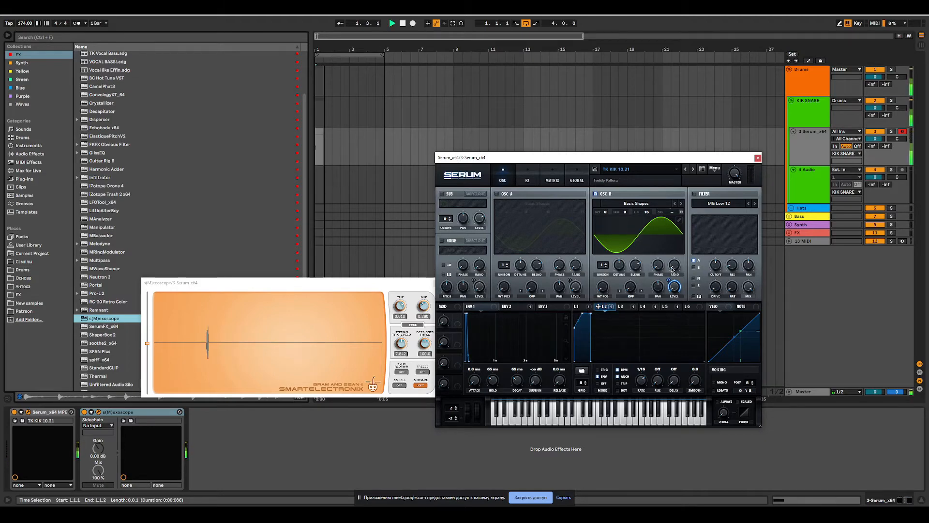
{"action": "key", "text": "space"}
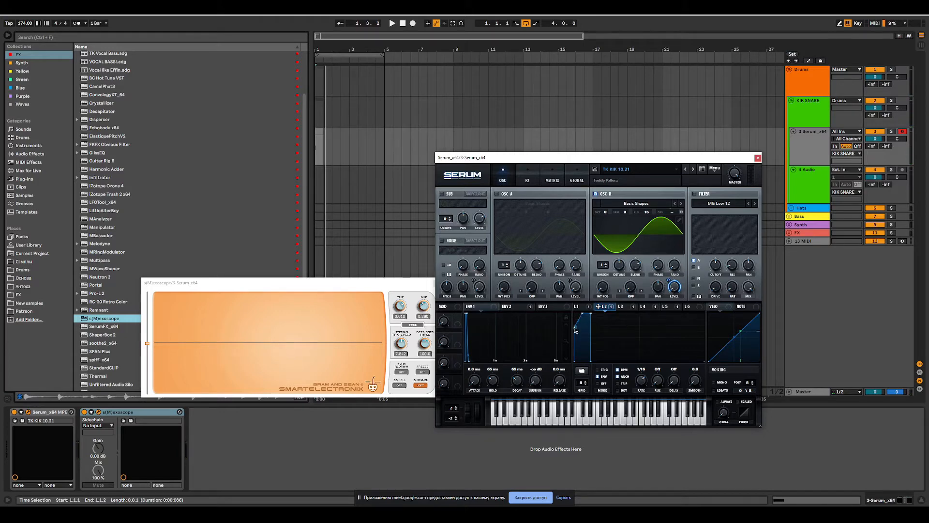
- Try LFO 2's first point at full height, restore it, and play OSC B repeatedly to compare the transient
{"action": "key", "text": "space"}
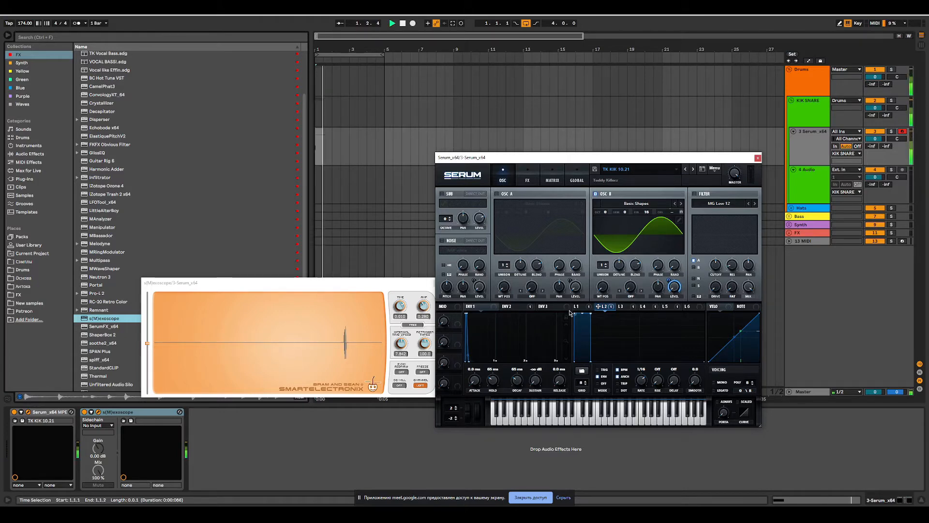
{"action": "key", "text": "space"}
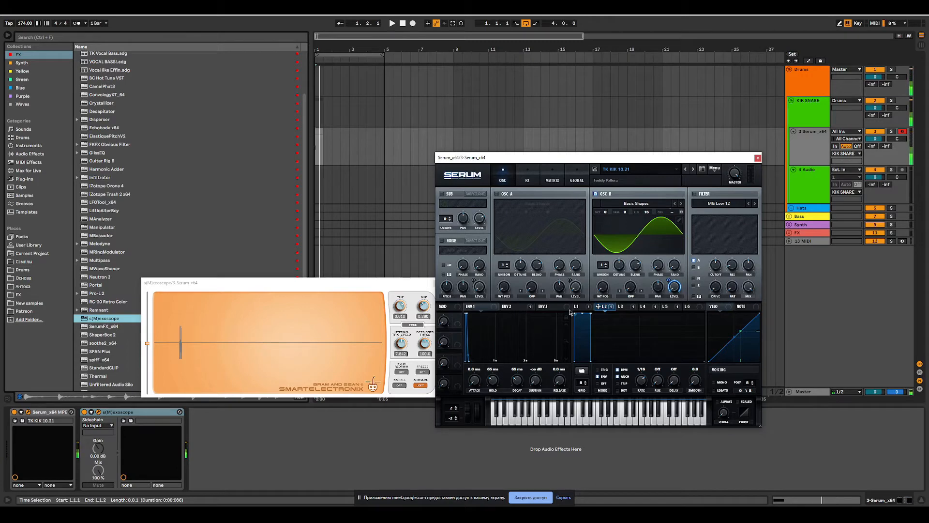
{"action": "mouse_move", "coordinate": [569, 312]}
{"action": "left_mouse_down"}
{"action": "mouse_move", "coordinate": [560, 339]}
{"action": "mouse_move", "coordinate": [563, 328]}
{"action": "left_mouse_up"}
{"action": "key", "text": "space"}
{"action": "key", "text": "space"}
{"action": "key", "text": "space"}
{"action": "key", "text": "space"}
{"action": "key", "text": "space"}
{"action": "key", "text": "space"}
{"action": "key", "text": "space"}
{"action": "key", "text": "space"}
{"action": "key", "text": "space"}
{"action": "key", "text": "space"}
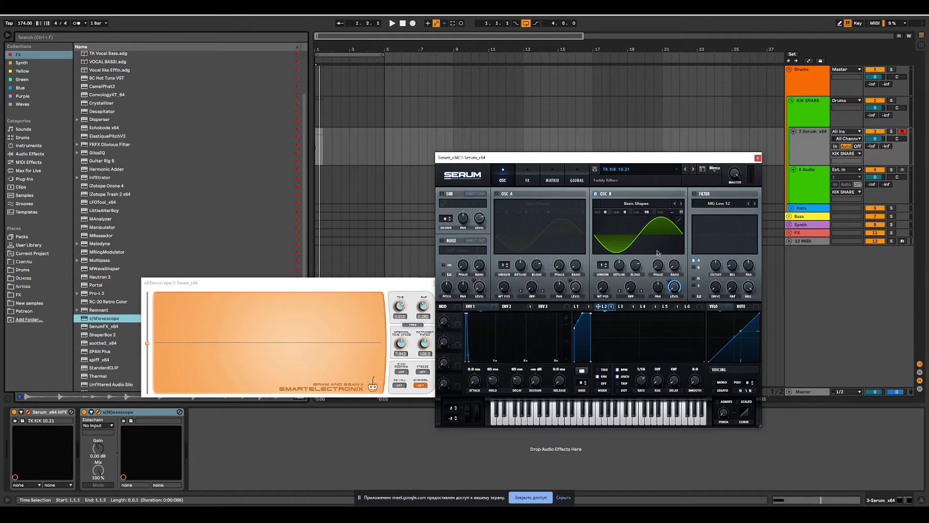
- Turn OSC A back on and adjust the oscilloscope's time to widen the waveform while playing the kick
{"action": "left_click", "coordinate": [496, 194]}
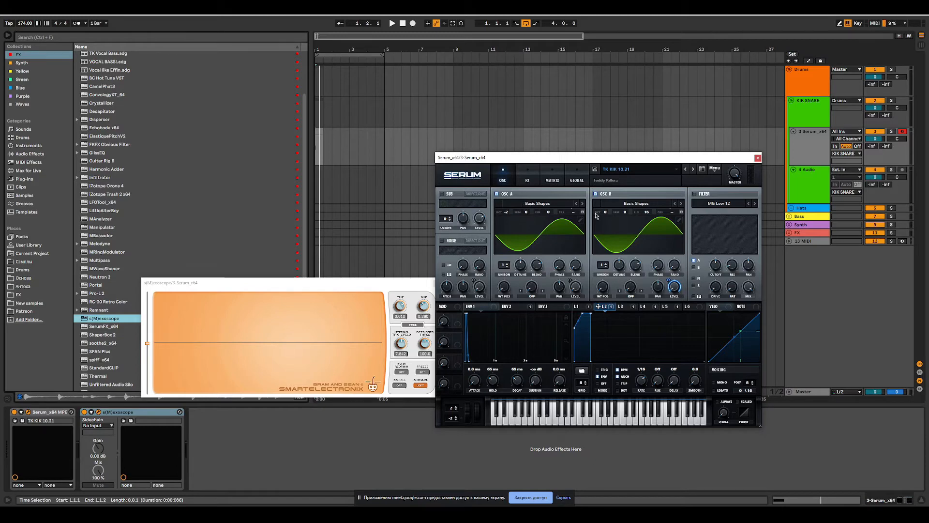
{"action": "key", "text": "space"}
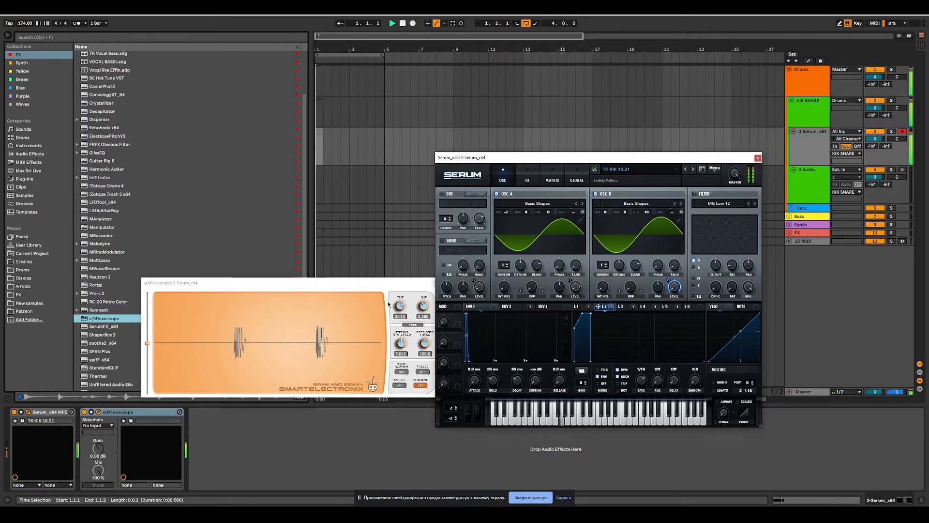
{"action": "key", "text": "space"}
{"action": "key", "text": "space"}
{"action": "left_click_drag", "start_coordinate": [400, 306], "coordinate": [399, 310]}
{"action": "key", "text": "space"}
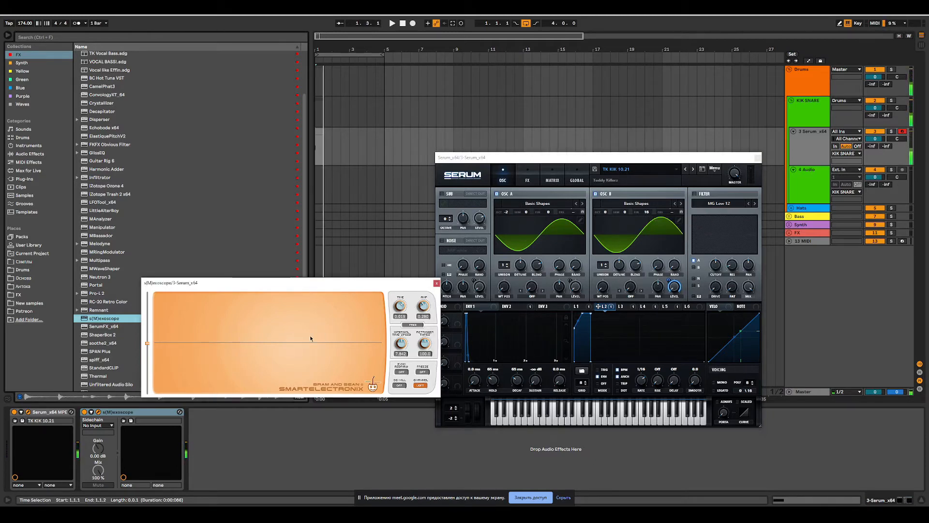
{"action": "key", "text": "space"}
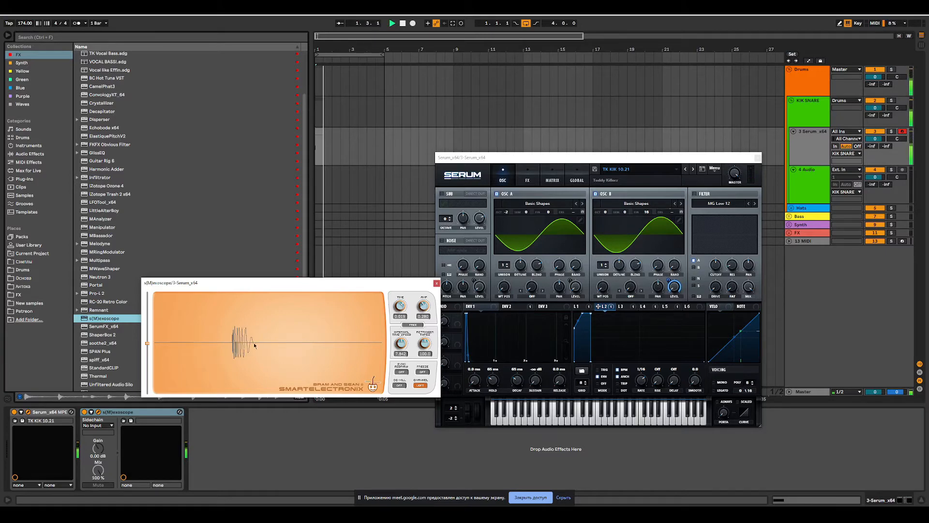
{"action": "key", "text": "space"}
- Raise OSC B's fine tuning to 35 and play the kick to hear the change
{"action": "mouse_move", "coordinate": [648, 213]}
{"action": "left_mouse_down"}
{"action": "mouse_move", "coordinate": [658, 202]}
{"action": "mouse_move", "coordinate": [654, 229]}
{"action": "mouse_move", "coordinate": [658, 211]}
{"action": "left_mouse_up"}
{"action": "key", "text": "space"}
{"action": "key", "text": "space"}
{"action": "key", "text": "space"}
{"action": "key", "text": "space"}
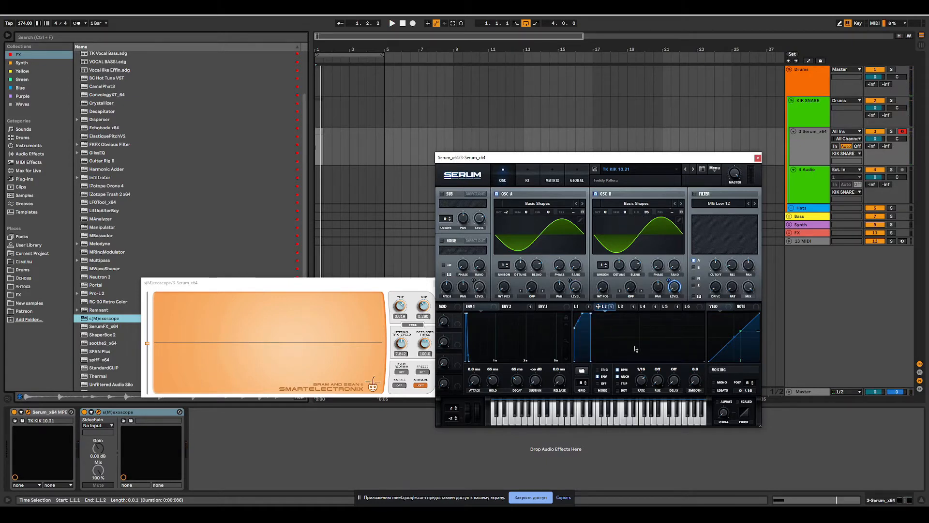
- Show LFO 3 and turn OSC B off to hear OSC A's coarse pitch modulation on its own
{"action": "left_click", "coordinate": [625, 308]}
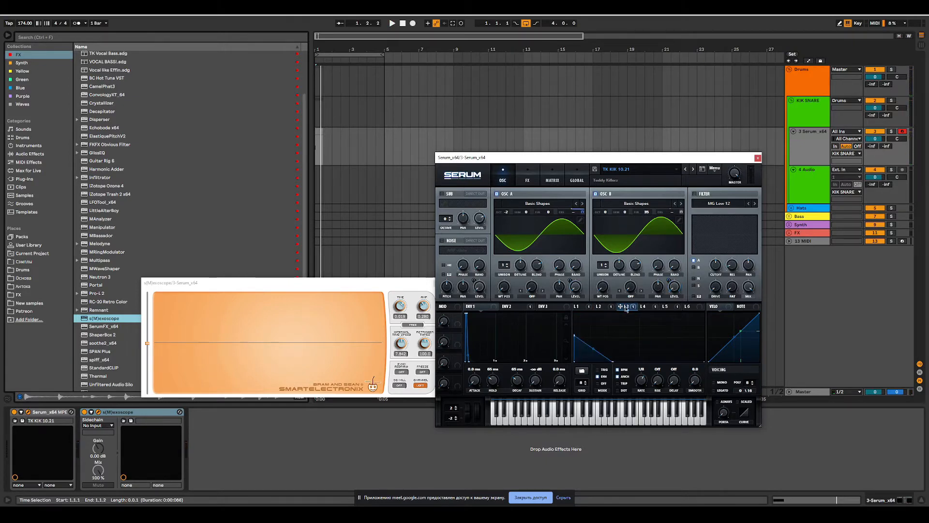
{"action": "left_click", "coordinate": [602, 377]}
{"action": "mouse_move", "coordinate": [565, 215]}
{"action": "left_click", "coordinate": [596, 193]}
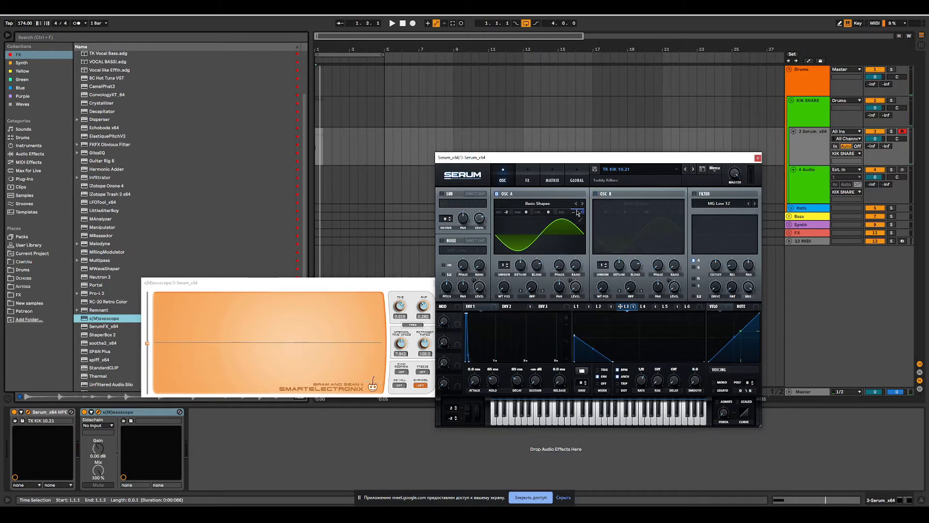
{"action": "left_click_drag", "start_coordinate": [582, 211], "coordinate": [584, 214]}
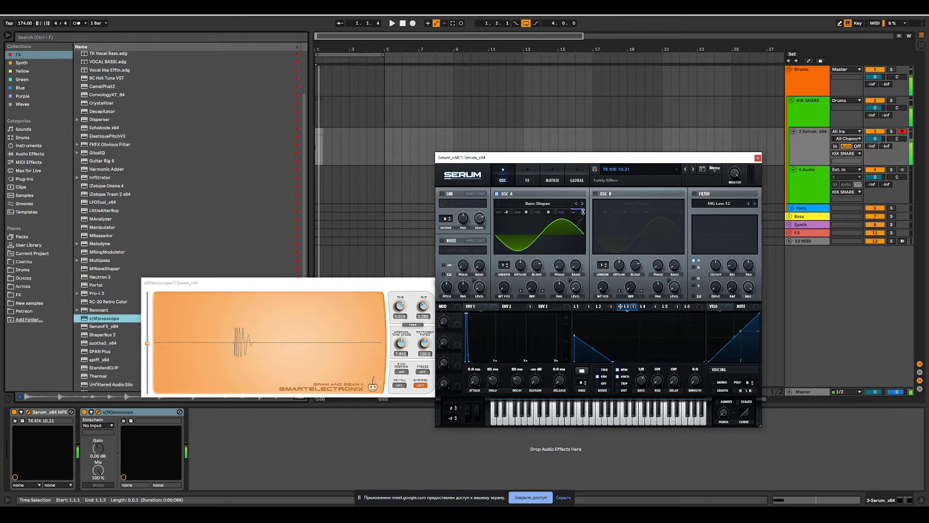
- Try LFO 3's curve bent inward and outward while playing, restore its straight slope, and turn OSC B back on
{"action": "left_click_drag", "start_coordinate": [593, 347], "coordinate": [593, 361]}
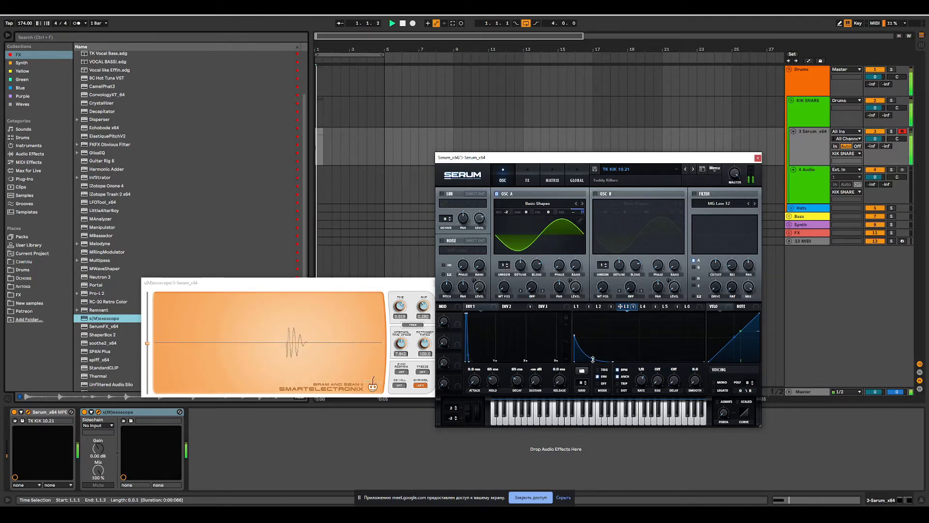
{"action": "left_click_drag", "start_coordinate": [593, 358], "coordinate": [602, 344]}
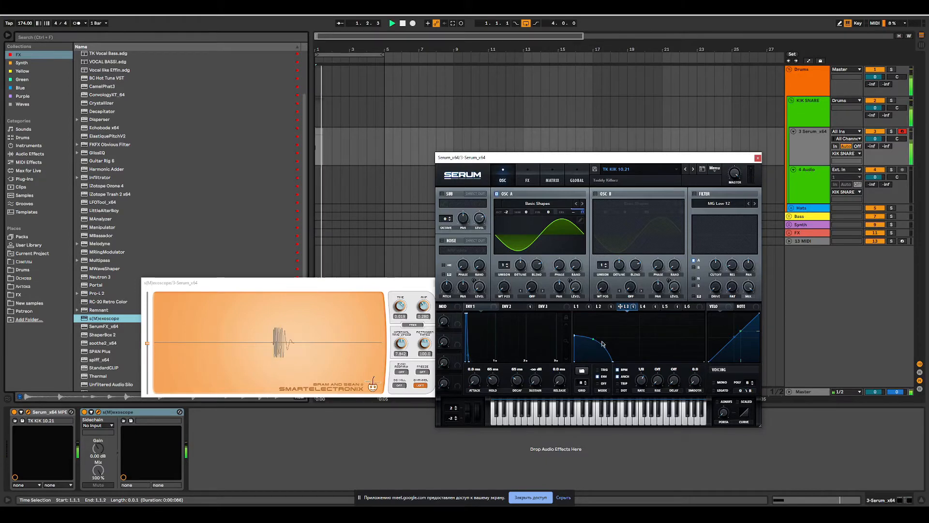
{"action": "left_click_drag", "start_coordinate": [602, 343], "coordinate": [598, 351]}
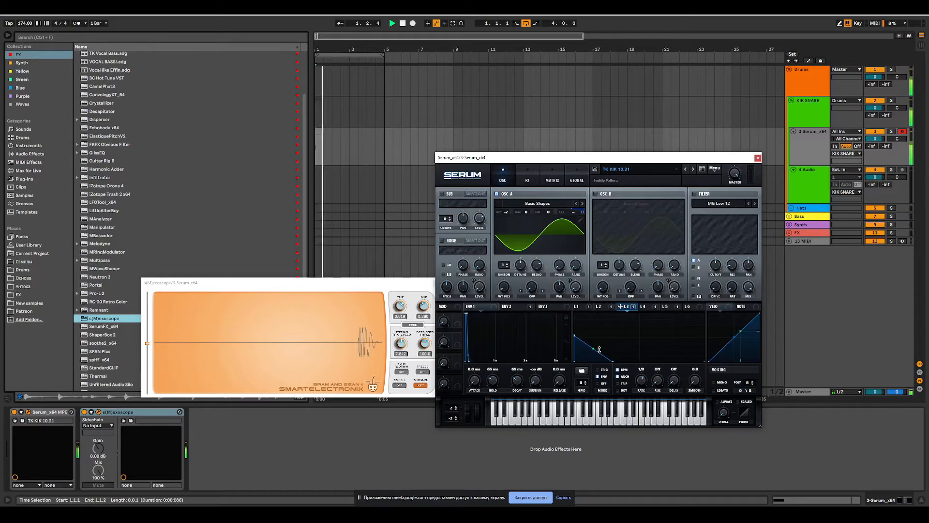
{"action": "left_click", "coordinate": [596, 193]}
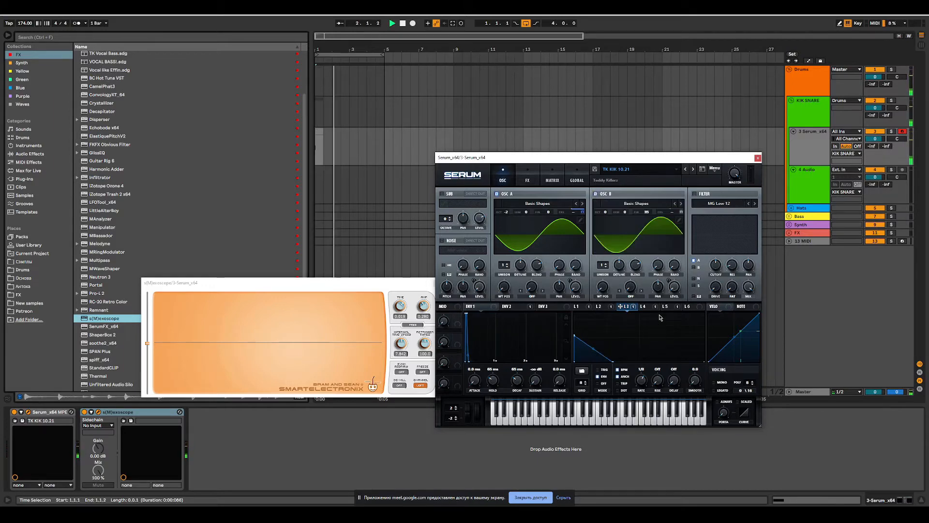
- Show LFO 4 and play the kick to hear OSC B's pitch modulation, and show LFO 5 with its destination
{"action": "left_click", "coordinate": [647, 307]}
{"action": "left_click", "coordinate": [496, 194]}
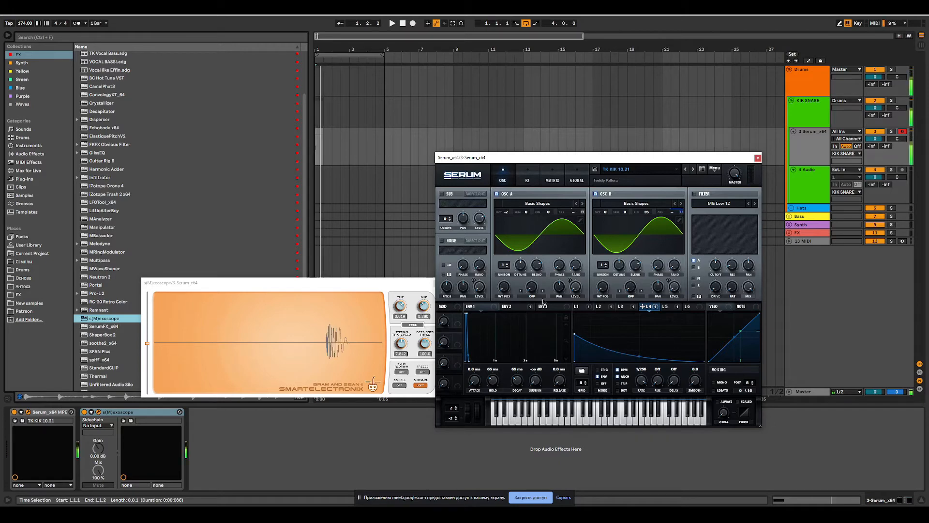
{"action": "left_click", "coordinate": [670, 310]}
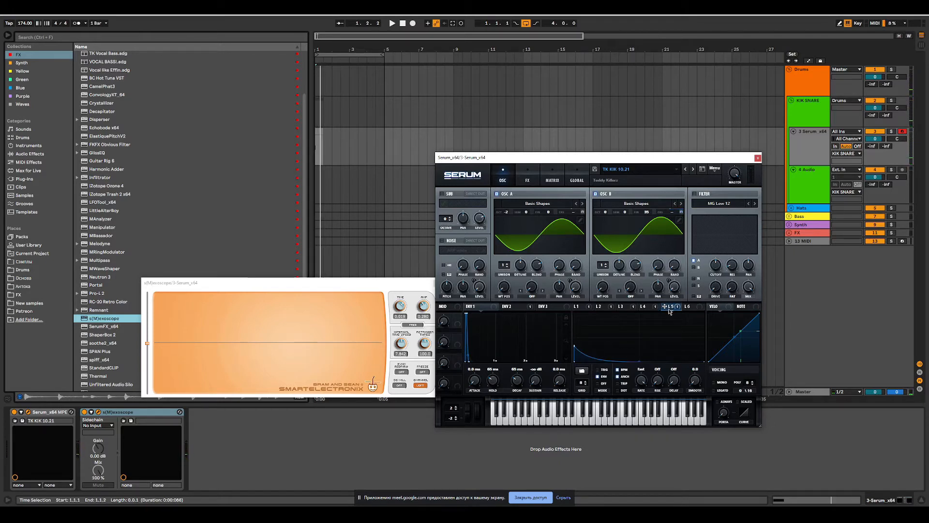
{"action": "left_click", "coordinate": [441, 241]}
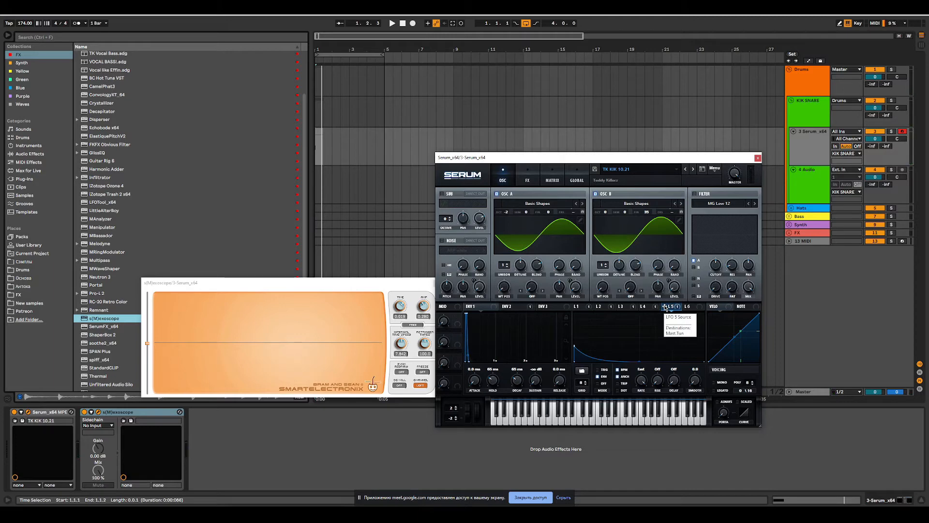
- Slightly raise LFO 5's modulation amount on master tuning in the modulation matrix while playing the kick
{"action": "left_click", "coordinate": [553, 176]}
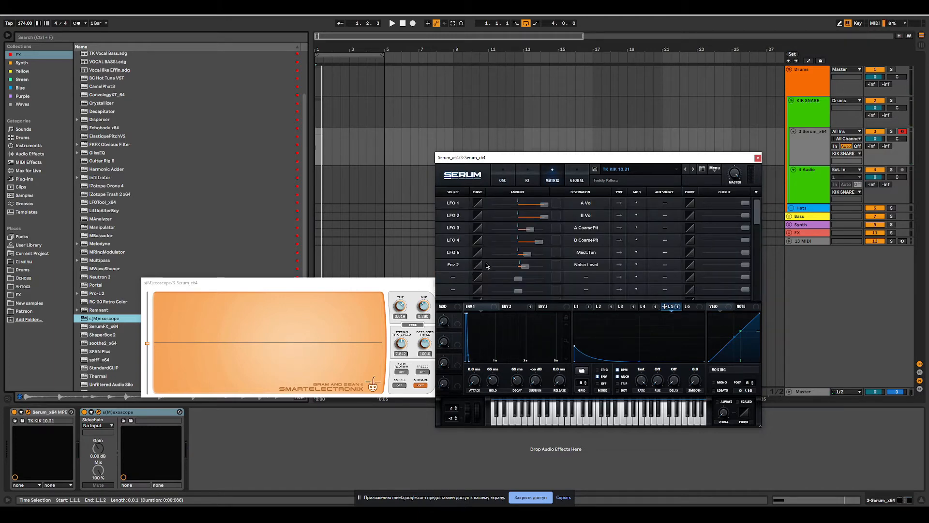
{"action": "left_click", "coordinate": [459, 258]}
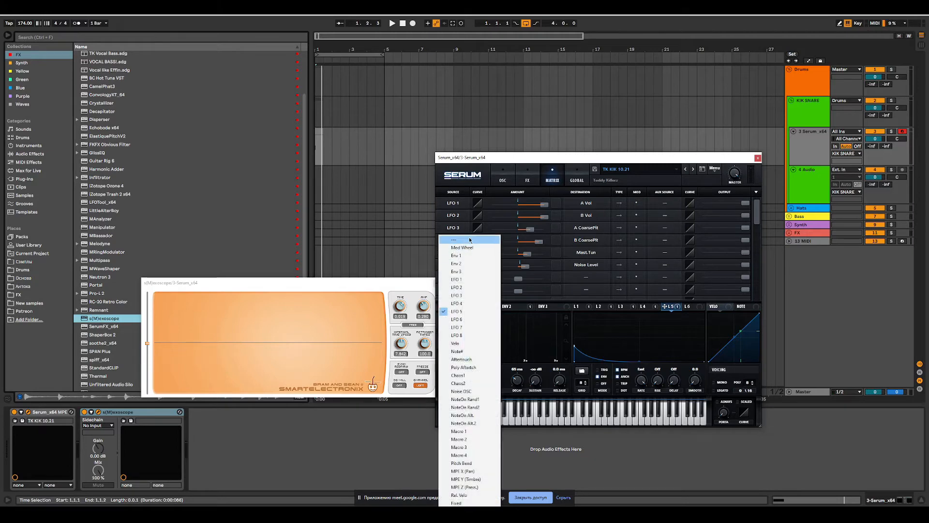
{"action": "left_click", "coordinate": [493, 159]}
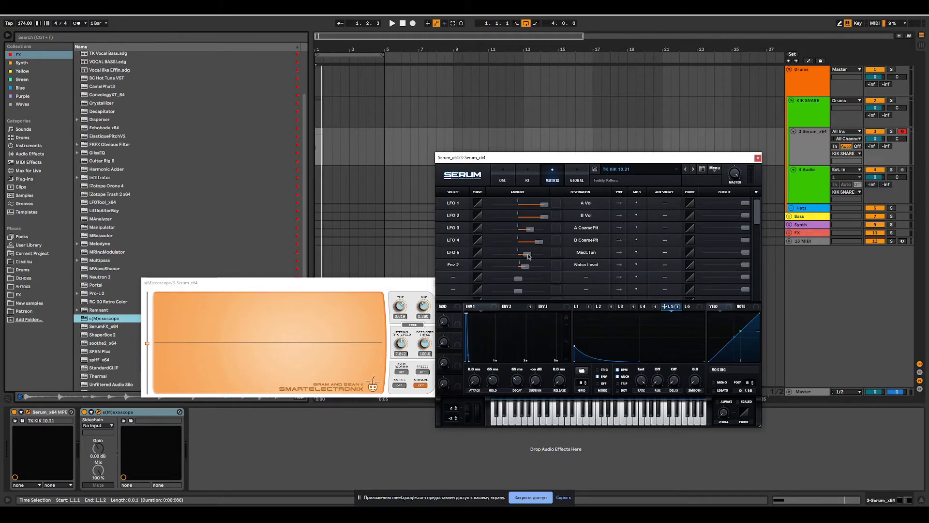
{"action": "mouse_move", "coordinate": [529, 257]}
{"action": "key", "text": "space"}
{"action": "mouse_move", "coordinate": [528, 257]}
{"action": "left_mouse_down"}
{"action": "mouse_move", "coordinate": [540, 256]}
{"action": "mouse_move", "coordinate": [531, 256]}
{"action": "left_mouse_up"}
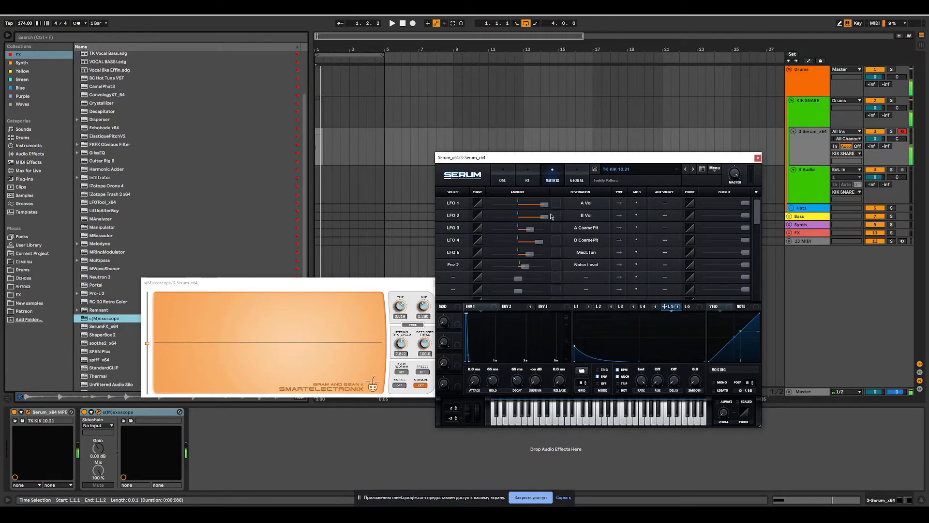
- Return to the oscillators with the noise oscillator turned on, and show Envelope 2, which controls the noise level
{"action": "left_click", "coordinate": [501, 178]}
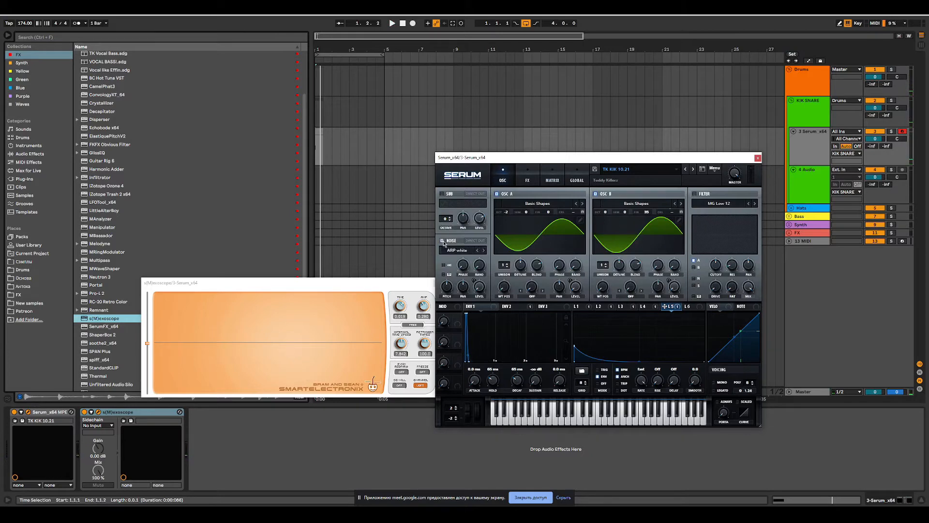
{"action": "left_click", "coordinate": [692, 306]}
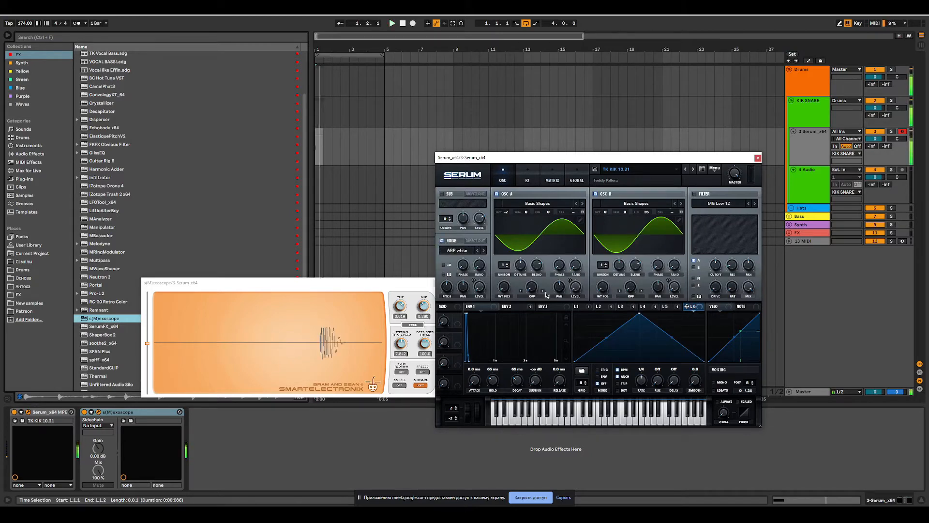
{"action": "left_click", "coordinate": [589, 308]}
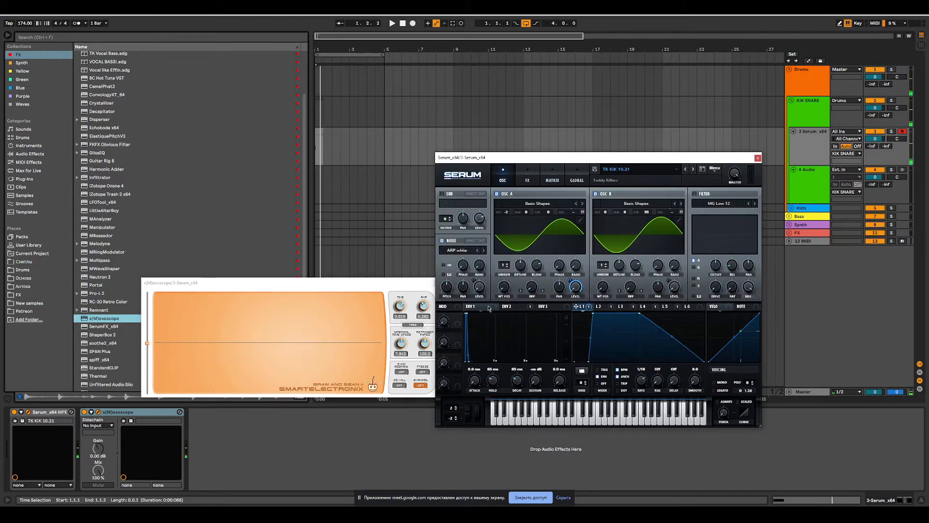
{"action": "left_click", "coordinate": [518, 308]}
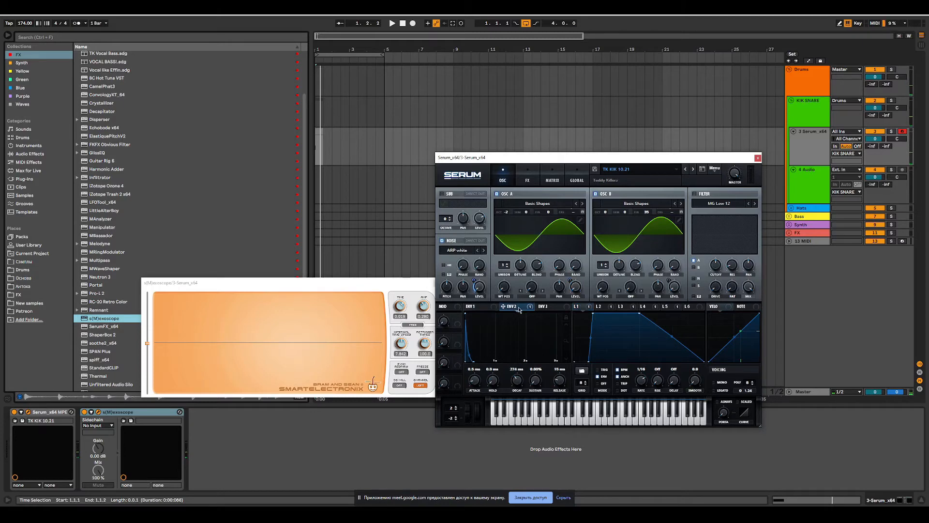
- Load TK Noise 1 into the noise oscillator and raise Envelope 2's modulation of the noise level to about 90 while playing
{"action": "left_click", "coordinate": [457, 251]}
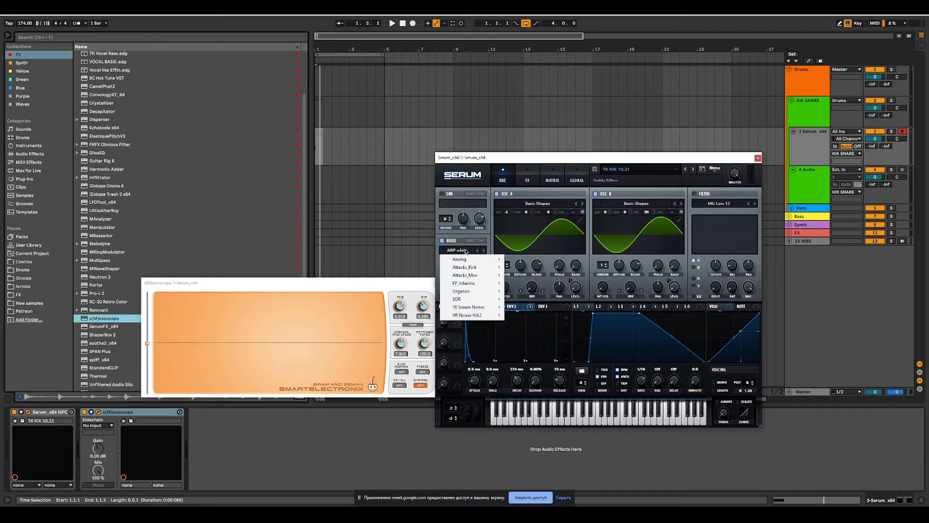
{"action": "mouse_move", "coordinate": [490, 306]}
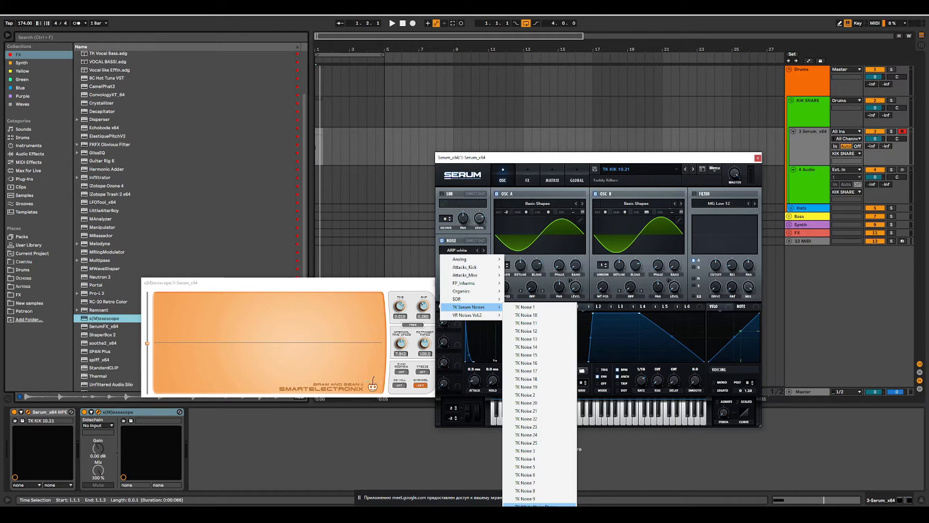
{"action": "left_click", "coordinate": [532, 307]}
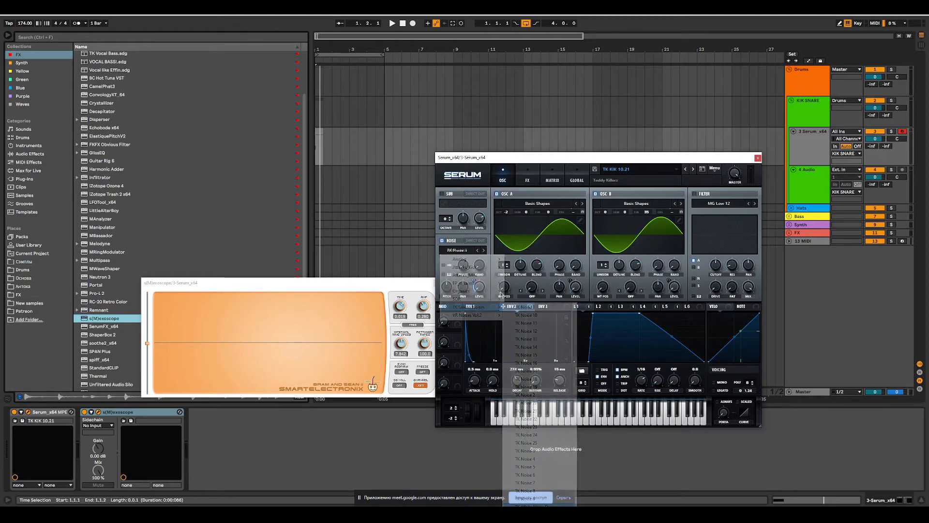
{"action": "key", "text": "space"}
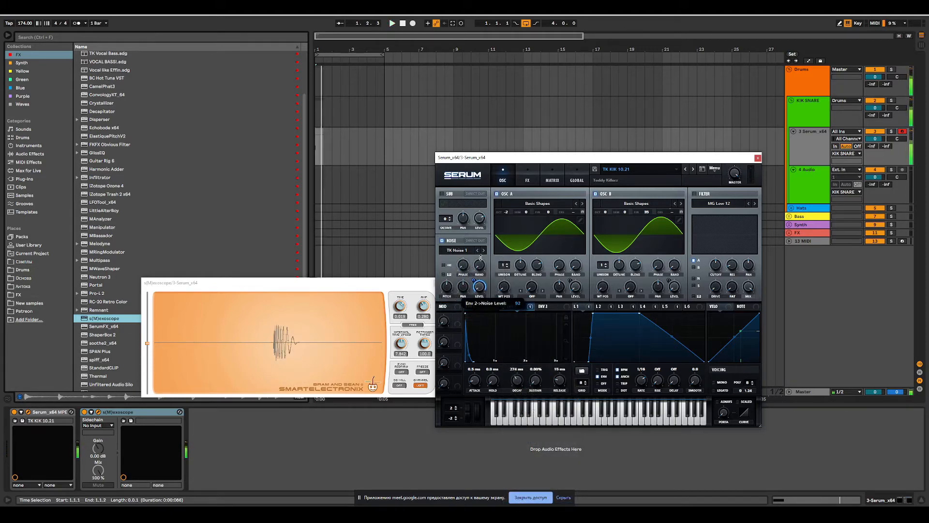
{"action": "left_click_drag", "start_coordinate": [479, 260], "coordinate": [474, 277]}
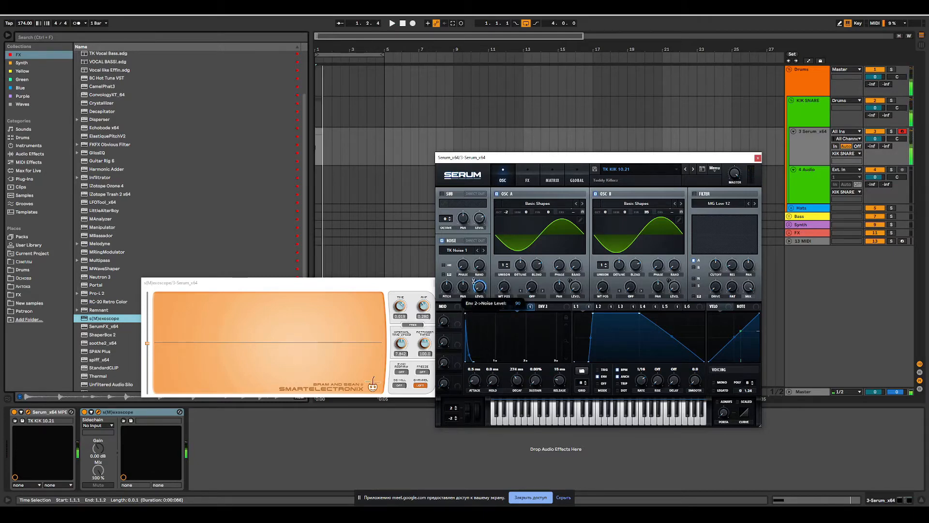
- Switch the noise sample to TK Noise 11 and adjust the noise pitch while playing the kick
{"action": "left_click", "coordinate": [483, 250]}
{"action": "left_click", "coordinate": [484, 250]}
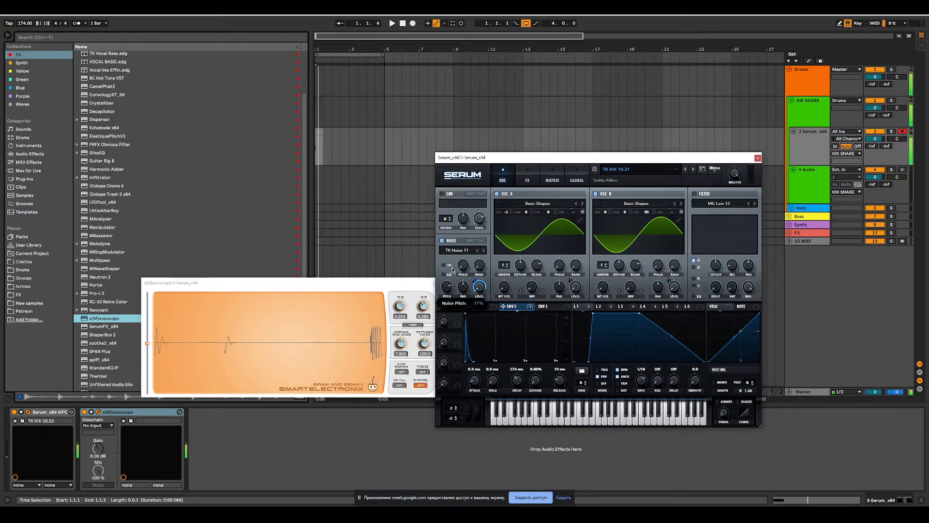
{"action": "left_click_drag", "start_coordinate": [452, 271], "coordinate": [453, 277]}
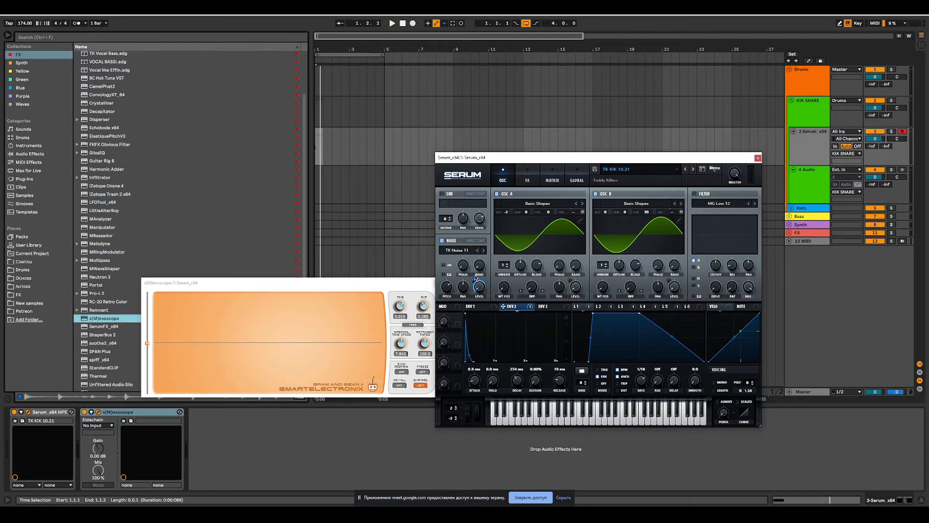
{"action": "key", "text": "space"}
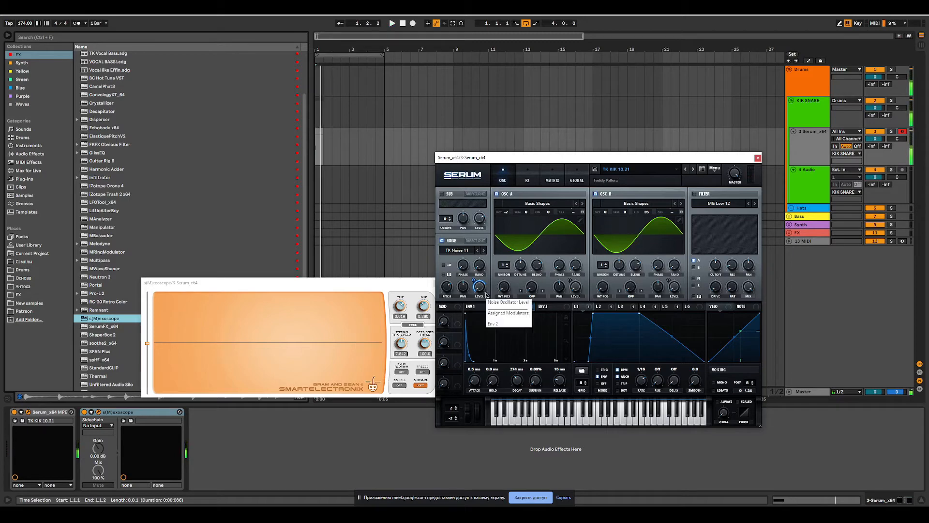
- Review the Tube distortion effect while playing the kick, and set Envelope 2's decay to 381 ms
{"action": "left_click", "coordinate": [528, 179]}
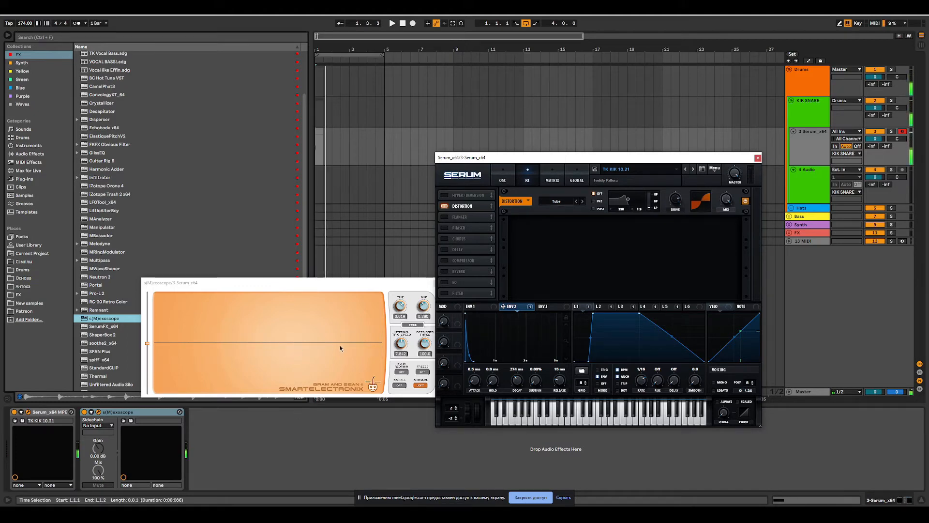
{"action": "key", "text": "space"}
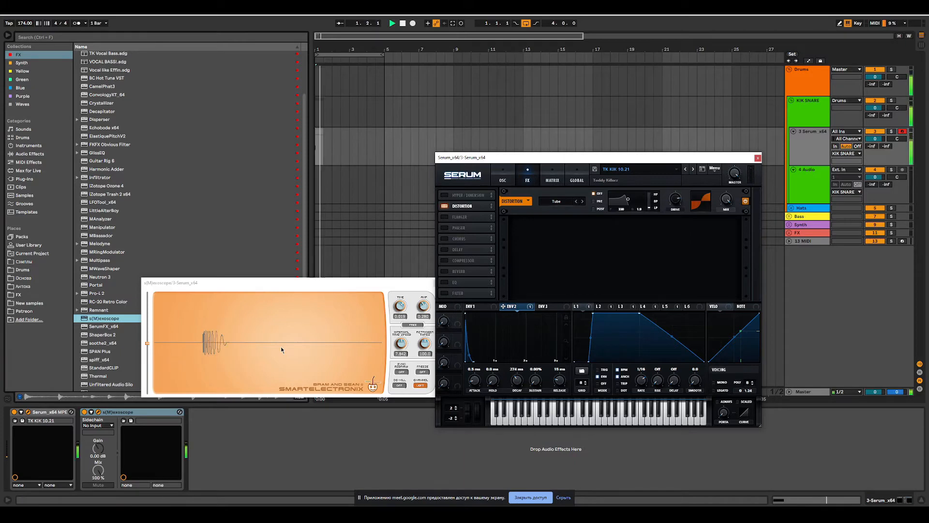
{"action": "left_click", "coordinate": [502, 176]}
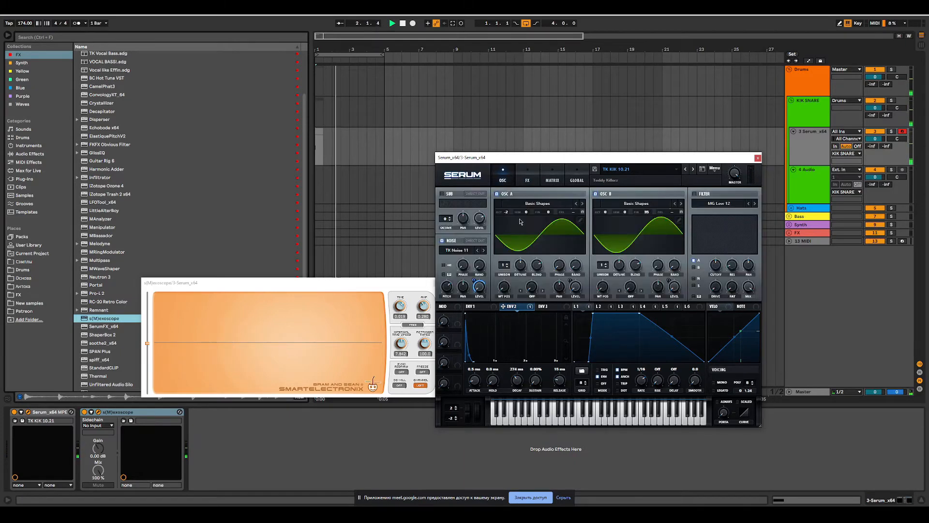
{"action": "left_click_drag", "start_coordinate": [517, 381], "coordinate": [522, 378]}
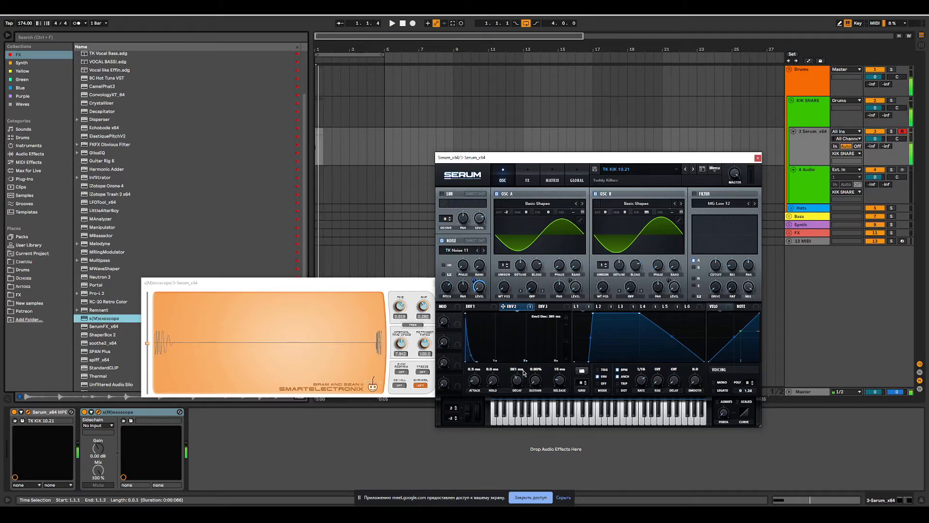
- Check the distortion effect's type with Tube kept, return to the oscillators, and play the kick repeatedly
{"action": "left_click", "coordinate": [527, 177]}
{"action": "left_click", "coordinate": [549, 201]}
{"action": "left_click", "coordinate": [552, 209]}
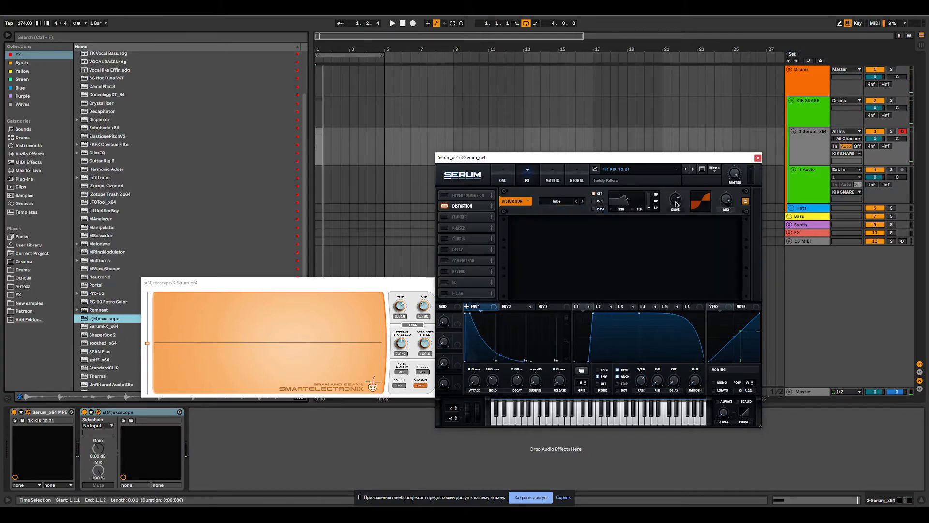
{"action": "left_click", "coordinate": [503, 180]}
{"action": "key", "text": "space"}
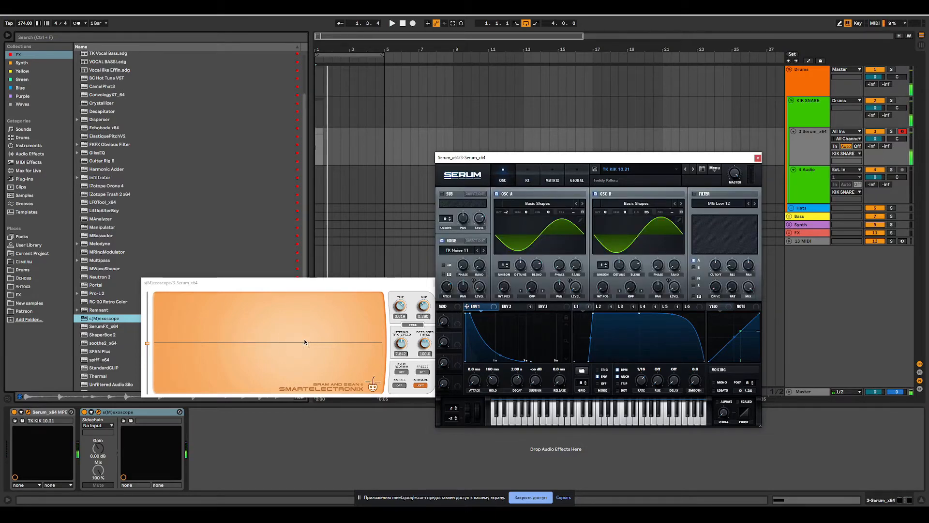
{"action": "key", "text": "space"}
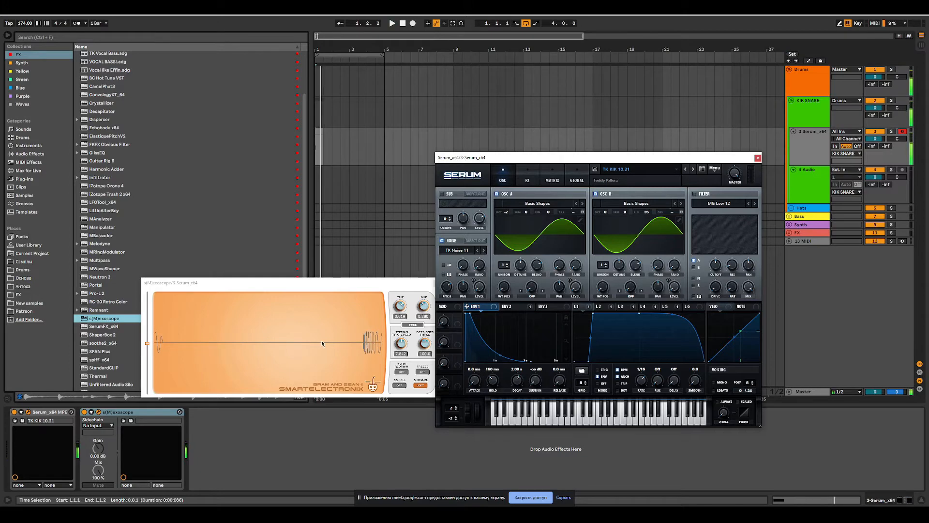
- Close the Serum window and insert a new MIDI track below the 3 Serum_x64 track
{"action": "left_click", "coordinate": [758, 157]}
{"action": "right_click", "coordinate": [803, 142]}
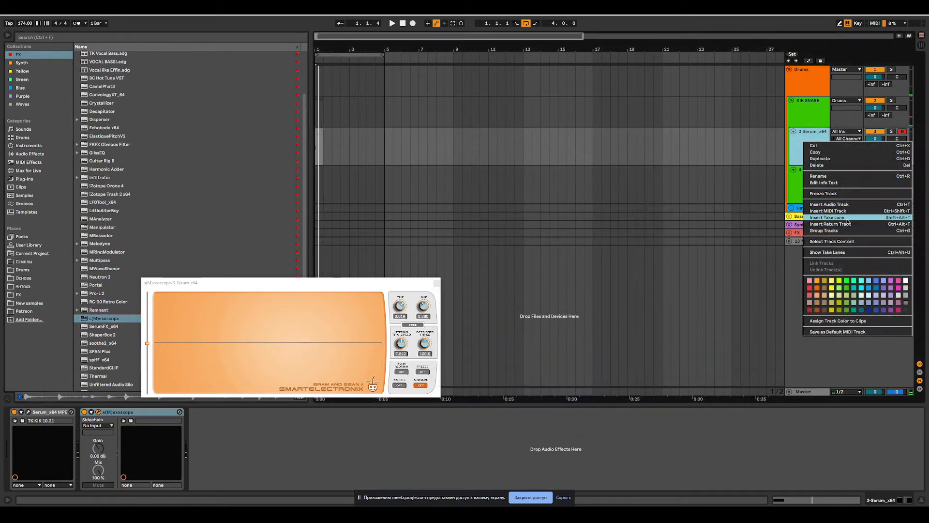
{"action": "left_click", "coordinate": [838, 211]}
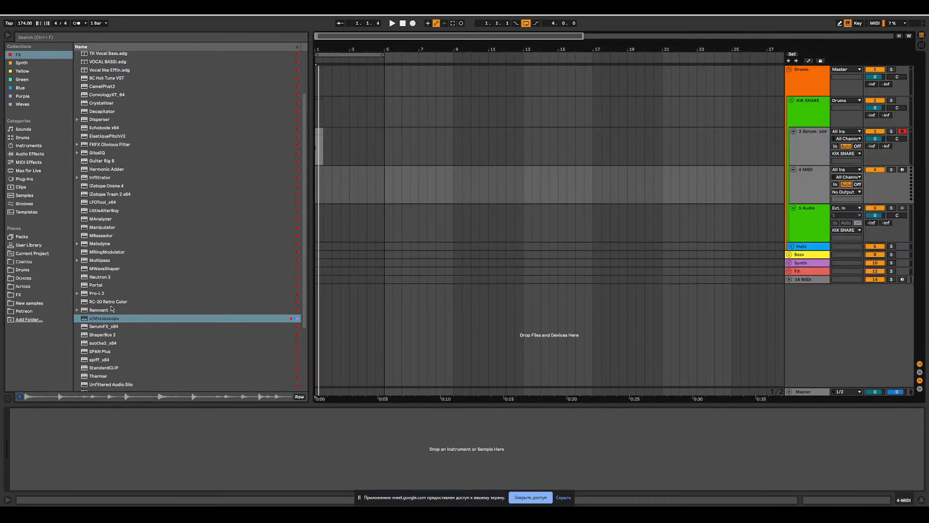
- Load Serum_x64 onto the new MIDI track and create a half-bar MIDI clip at 2.1.1
{"action": "left_click", "coordinate": [27, 63]}
{"action": "left_click_drag", "start_coordinate": [102, 254], "coordinate": [337, 191]}
{"action": "left_click", "coordinate": [336, 184]}
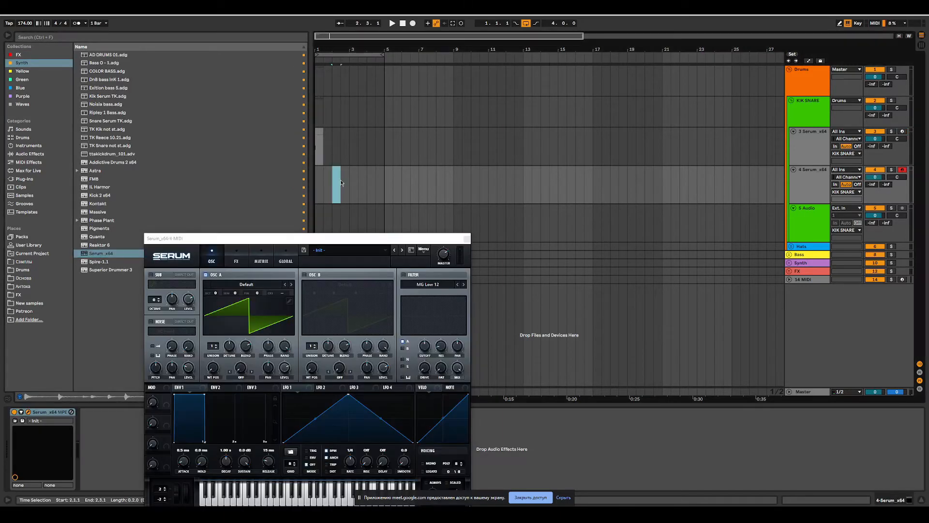
{"action": "right_click", "coordinate": [339, 179]}
{"action": "left_click", "coordinate": [396, 244]}
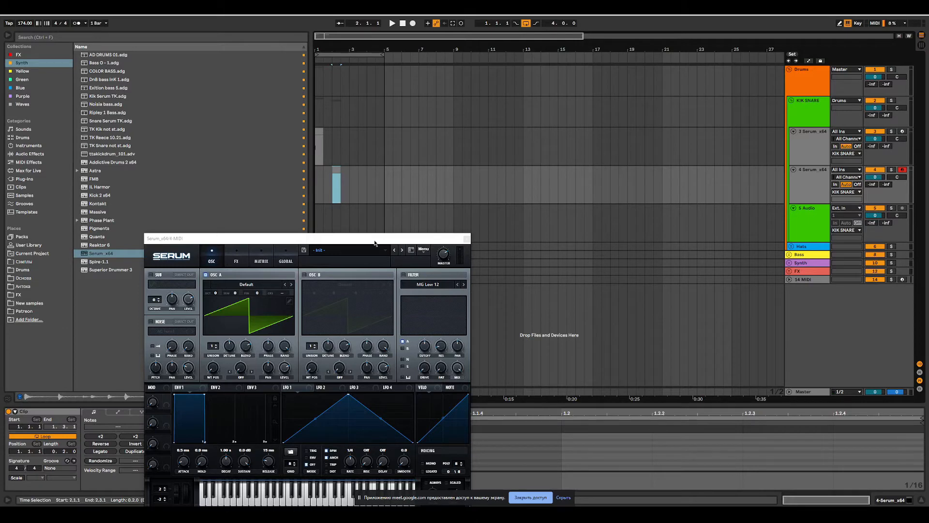
- Add an F3 note at the start of the new clip and play it
{"action": "left_click_drag", "start_coordinate": [374, 242], "coordinate": [670, 119]}
{"action": "left_click", "coordinate": [206, 458]}
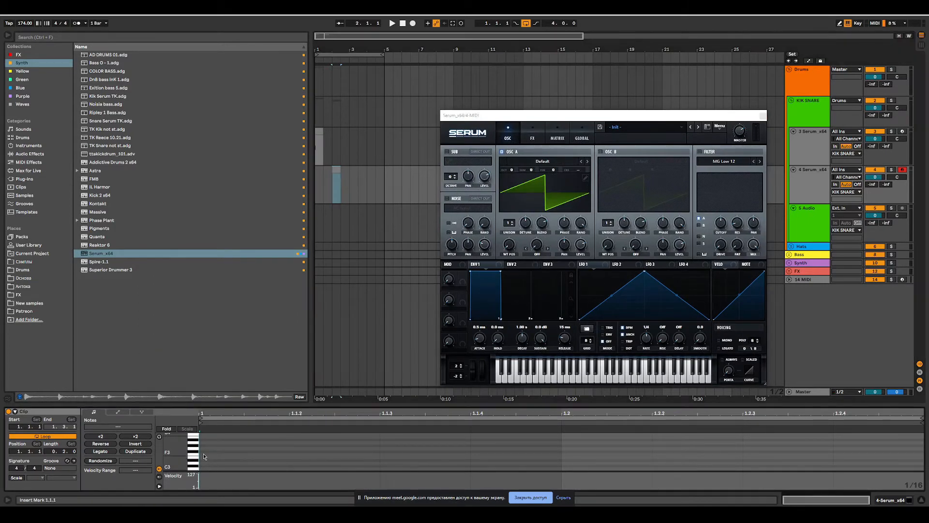
{"action": "double_click", "coordinate": [204, 457]}
{"action": "key", "text": "space"}
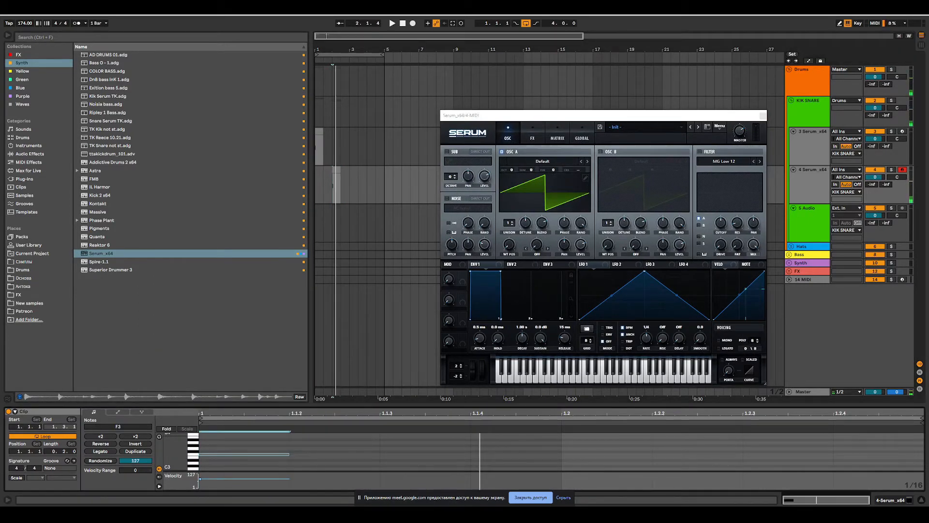
- Load the TK Snare 10.21.fxp preset from the Presets & Racks folder into the new Serum instance
{"action": "key", "text": "alt+Tab"}
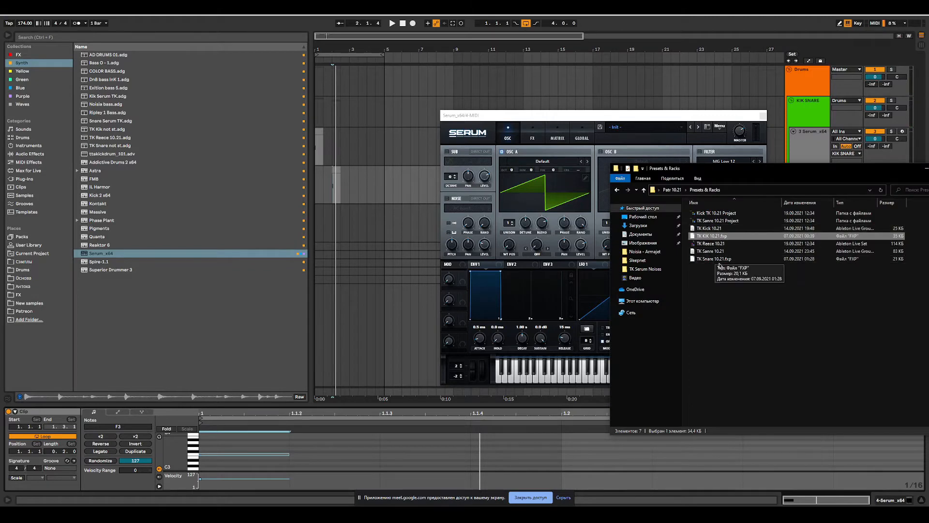
{"action": "left_click_drag", "start_coordinate": [715, 259], "coordinate": [546, 198]}
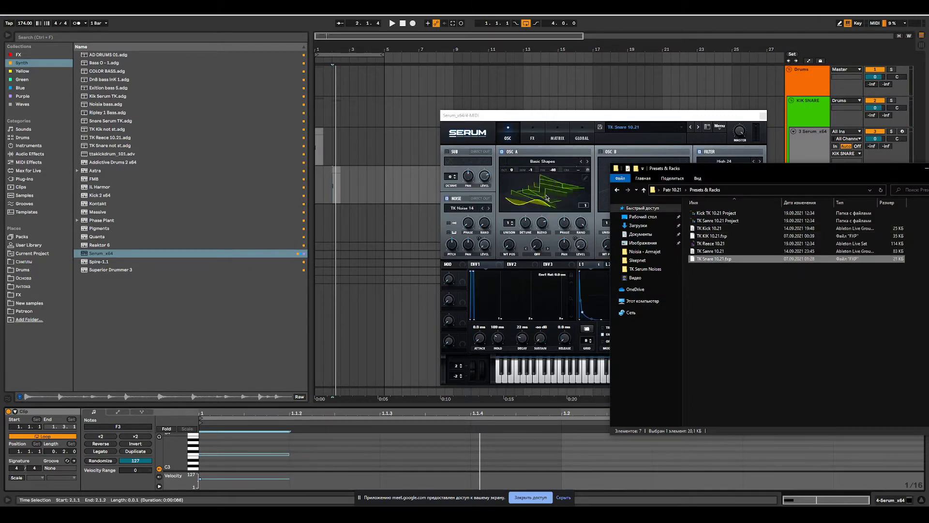
{"action": "left_click_drag", "start_coordinate": [581, 115], "coordinate": [419, 115]}
- Solo the 4 Serum_x64 track, move the loop start to 1.3.1, and play the snare repeatedly
{"action": "left_click", "coordinate": [891, 170]}
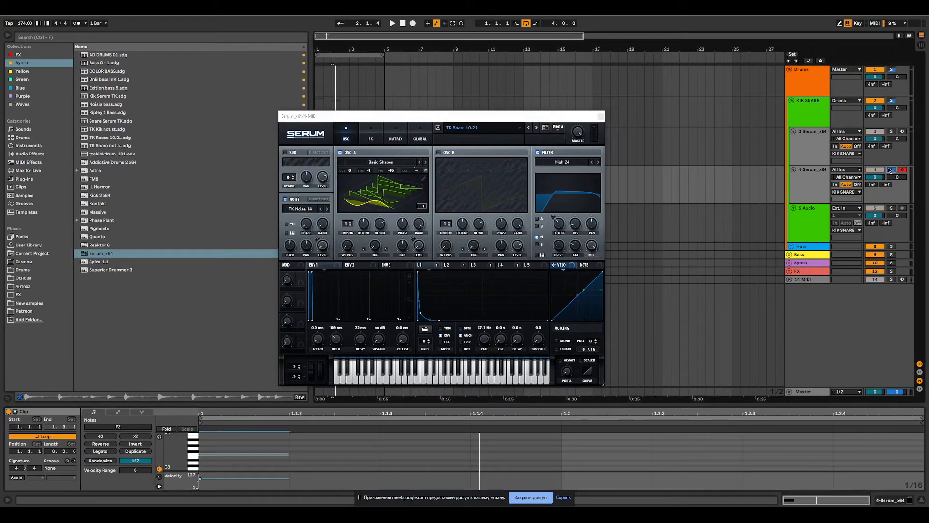
{"action": "key", "text": "space"}
{"action": "key", "text": "space"}
{"action": "key", "text": "space"}
{"action": "left_click_drag", "start_coordinate": [384, 55], "coordinate": [333, 54]}
{"action": "key", "text": "space"}
{"action": "key", "text": "space"}
{"action": "key", "text": "space"}
- Place snare clips at 1.3.1 and 2.3.1, copy the kick clip to 2.2.1, and loop bars 1 and 2
{"action": "left_click_drag", "start_coordinate": [384, 114], "coordinate": [614, 218]}
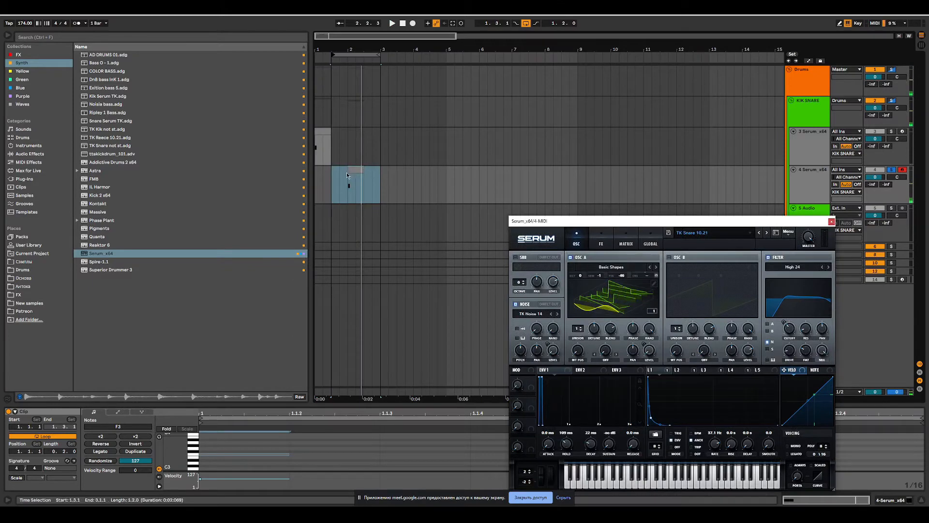
{"action": "left_click_drag", "start_coordinate": [352, 170], "coordinate": [370, 170]}
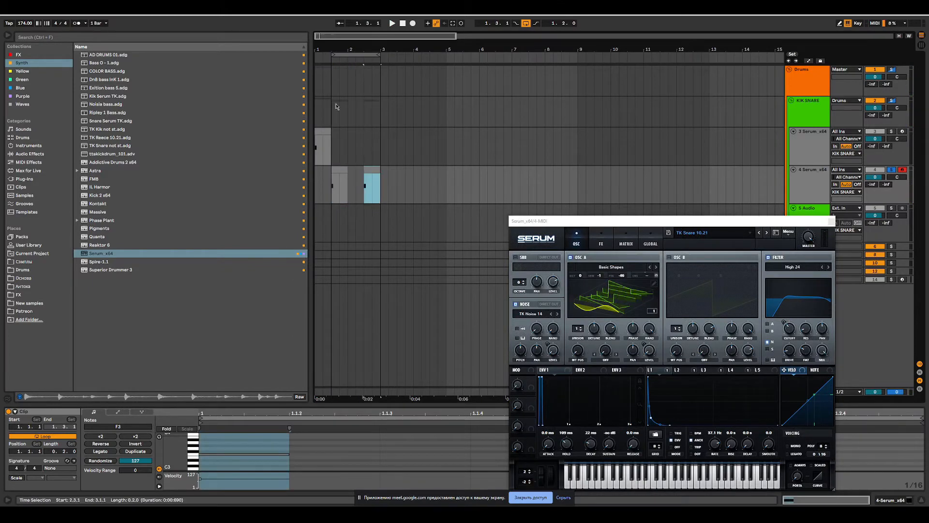
{"action": "left_click_drag", "start_coordinate": [325, 131], "coordinate": [367, 133], "text": "ctrl"}
{"action": "left_click_drag", "start_coordinate": [334, 55], "coordinate": [297, 55]}
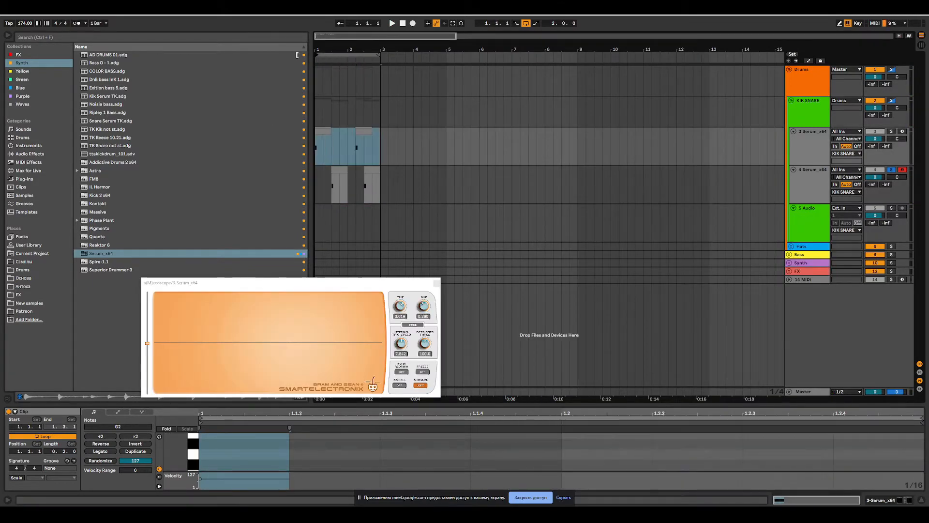
- Play the beat, then move the first snare clip to 1.2.1, the second kick to 1.3.3, and the second snare to 1.4.3
{"action": "key", "text": "space"}
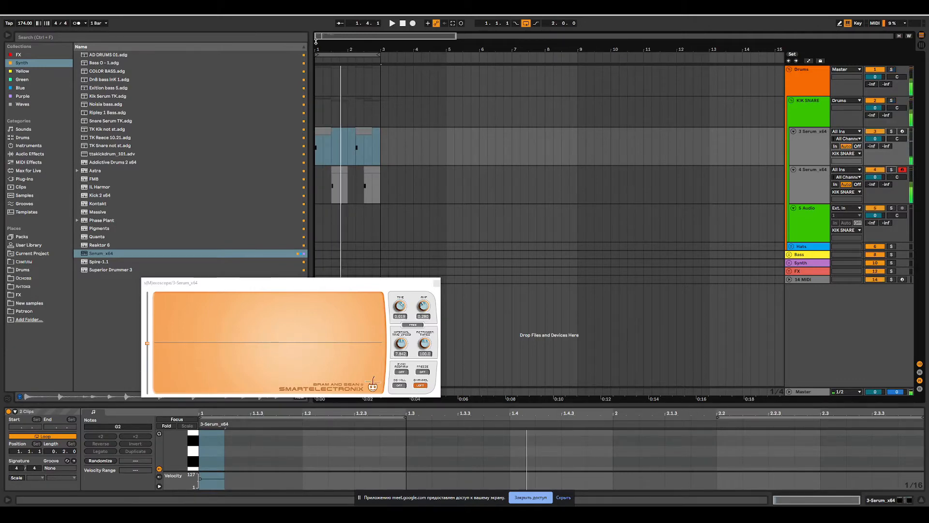
{"action": "left_click_drag", "start_coordinate": [317, 48], "coordinate": [317, 70]}
{"action": "left_click_drag", "start_coordinate": [373, 170], "coordinate": [352, 169]}
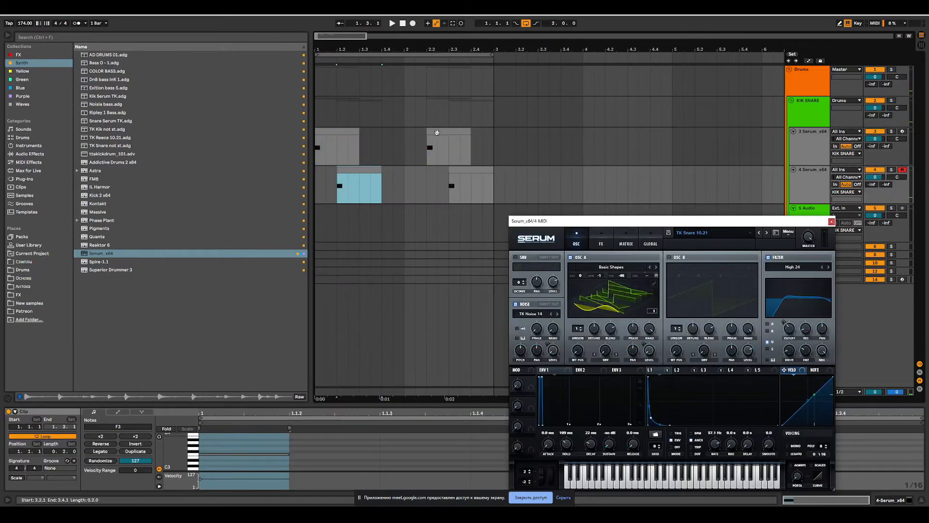
{"action": "left_click_drag", "start_coordinate": [438, 131], "coordinate": [397, 134]}
{"action": "mouse_move", "coordinate": [469, 170]}
{"action": "left_mouse_down"}
{"action": "mouse_move", "coordinate": [402, 177]}
{"action": "mouse_move", "coordinate": [406, 169]}
{"action": "left_mouse_up"}
{"action": "left_click", "coordinate": [402, 178]}
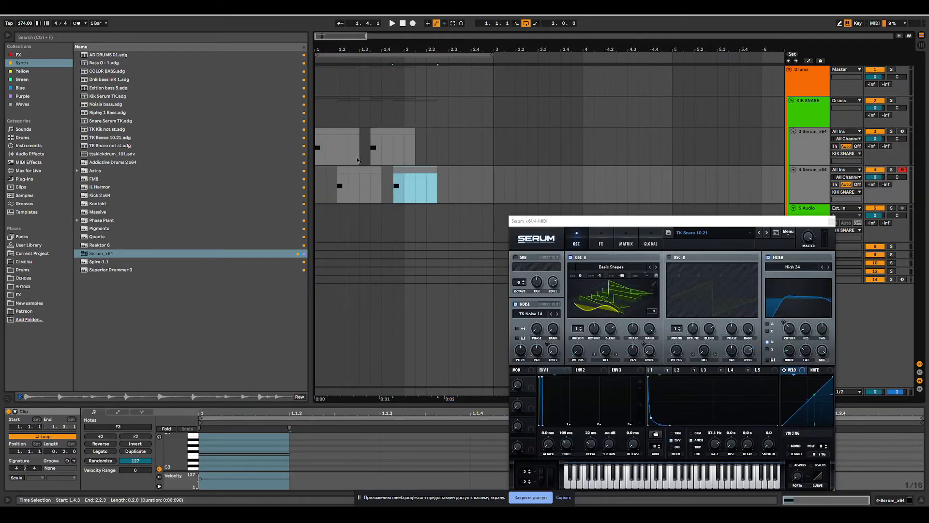
- Play from the start, shorten the loop to one bar, and move the second snare clip to 1.4.1
{"action": "left_click", "coordinate": [318, 183]}
{"action": "key", "text": "space"}
{"action": "left_click_drag", "start_coordinate": [491, 54], "coordinate": [404, 56]}
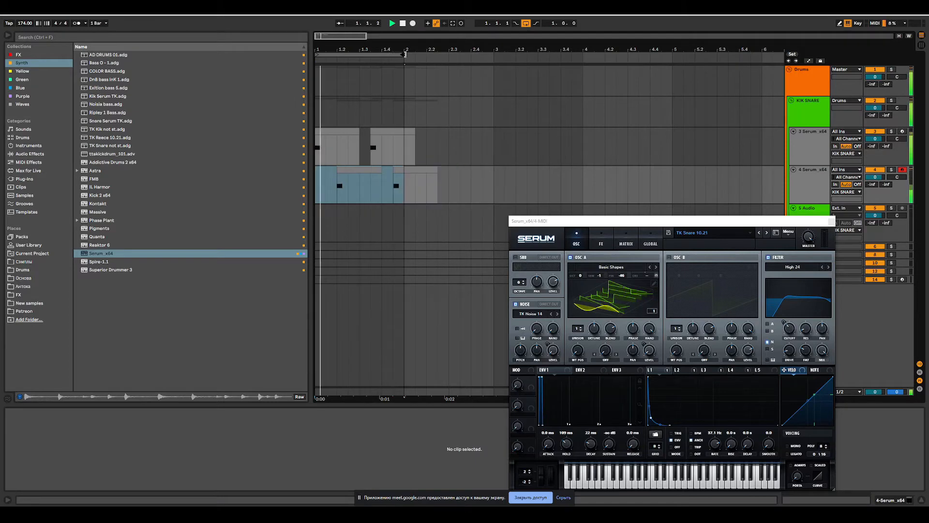
{"action": "left_click_drag", "start_coordinate": [417, 186], "coordinate": [395, 186]}
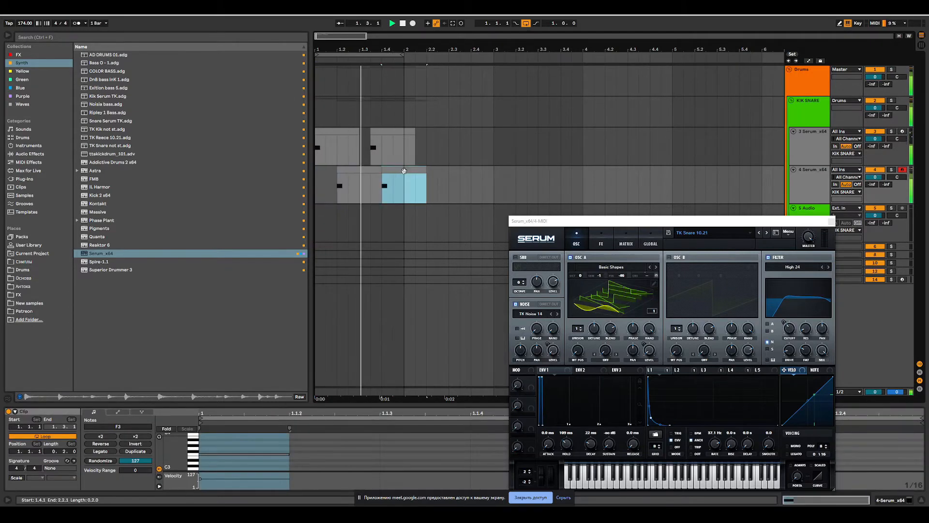
- Solo the 4 Serum_x64 snare track and reposition its Serum window over the arrangement
{"action": "left_click", "coordinate": [807, 178]}
{"action": "left_click", "coordinate": [891, 170]}
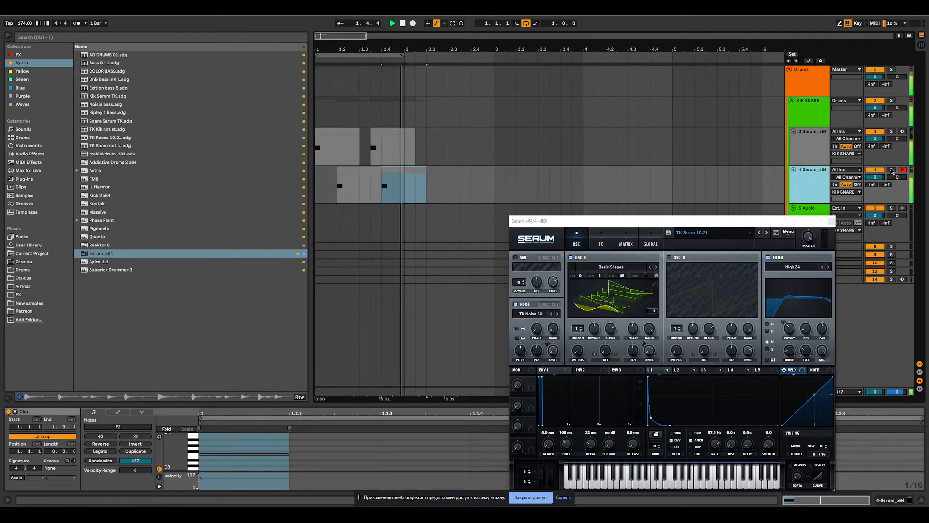
{"action": "left_click", "coordinate": [683, 247]}
{"action": "left_click_drag", "start_coordinate": [661, 220], "coordinate": [522, 182]}
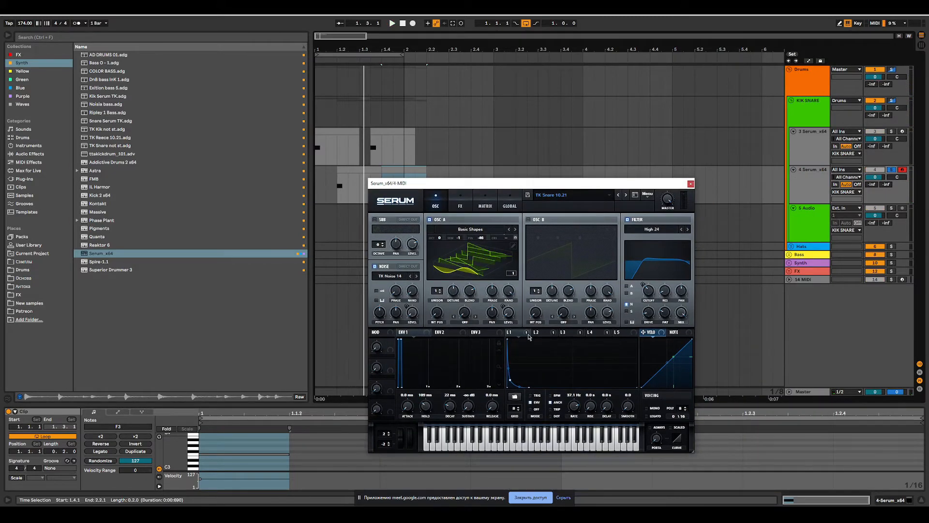
- Show Osc A's waveform in 2D and turn off the noise oscillator, playing the snare to hear Osc A alone
{"action": "left_click", "coordinate": [468, 260]}
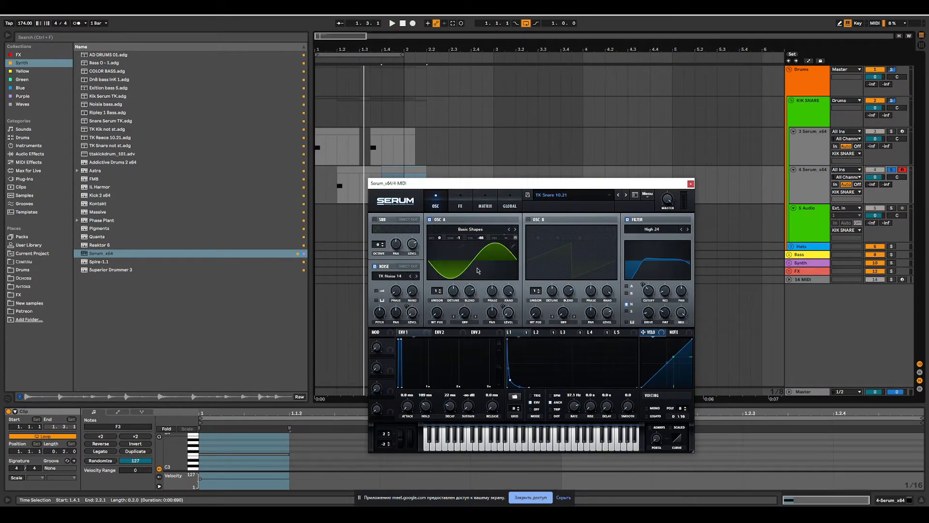
{"action": "left_click", "coordinate": [375, 267]}
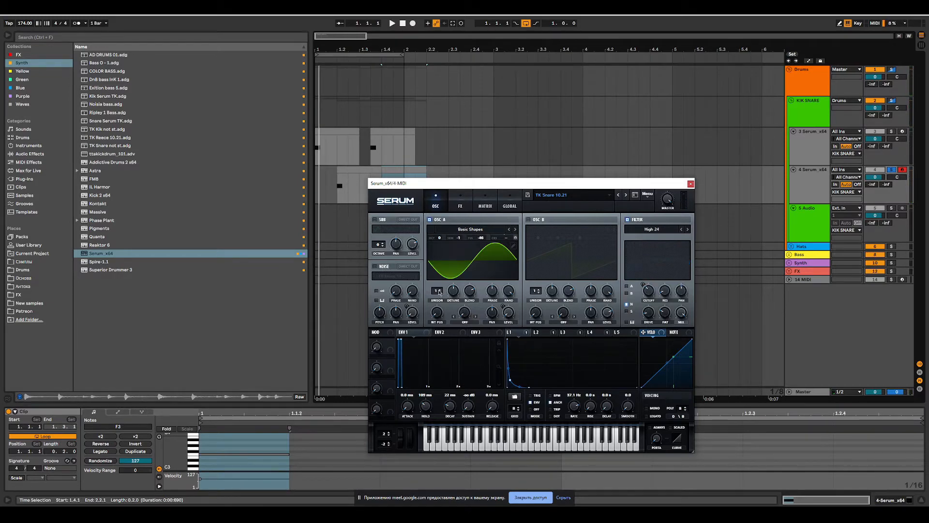
{"action": "key", "text": "space"}
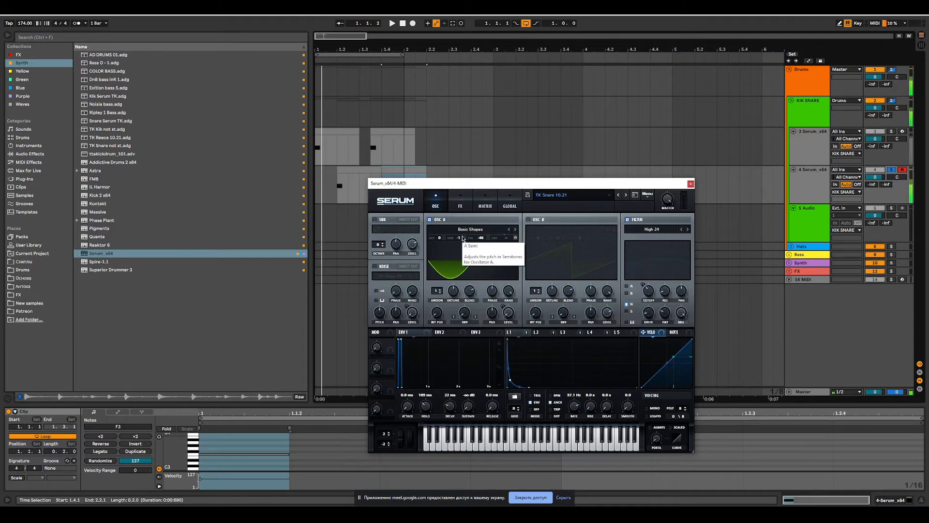
{"action": "key", "text": "space"}
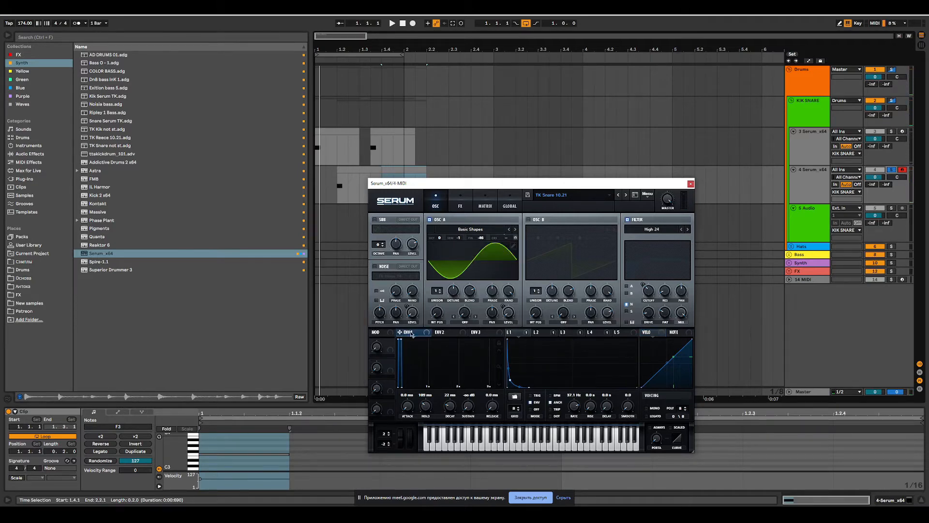
{"action": "key", "text": "space"}
{"action": "key", "text": "space"}
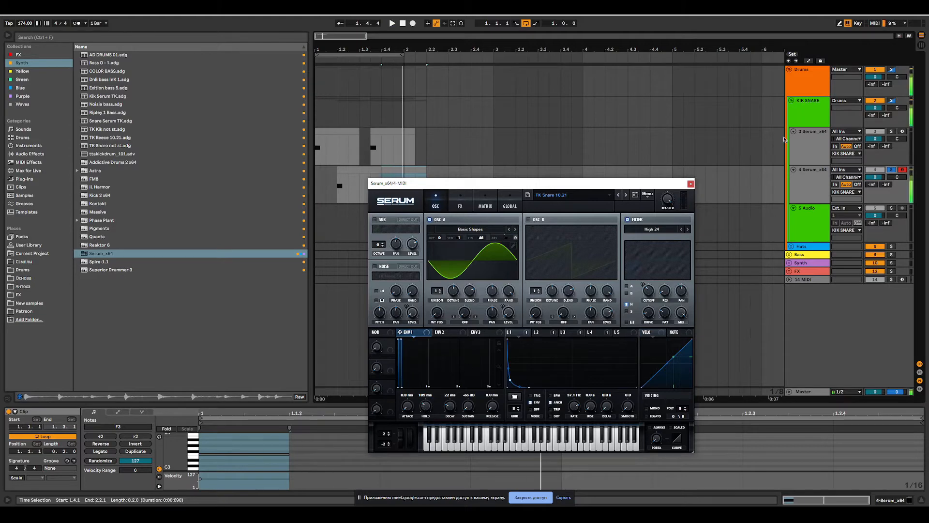
- Copy the s(M)exoscope device from the kick track to the snare track and move Serum clear of the oscilloscope
{"action": "left_click", "coordinate": [814, 149]}
{"action": "key", "text": "shift+Tab"}
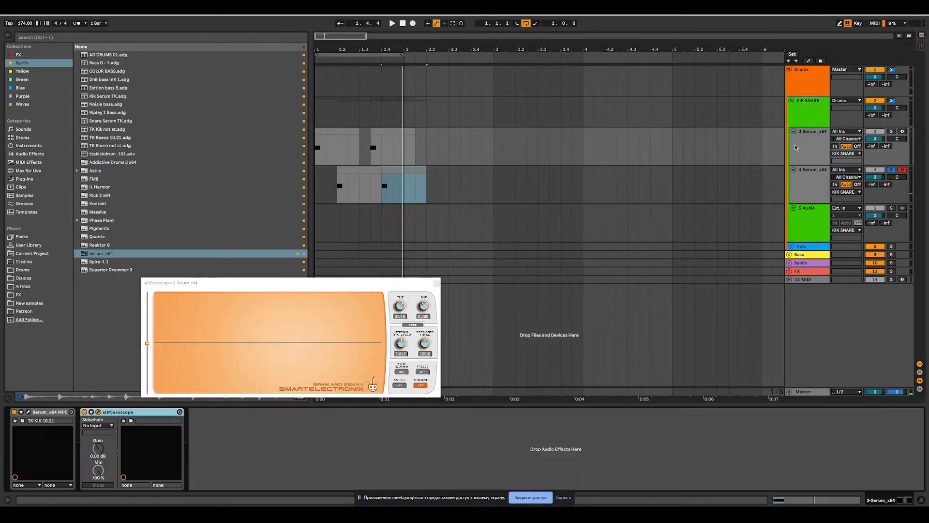
{"action": "left_click", "coordinate": [780, 182]}
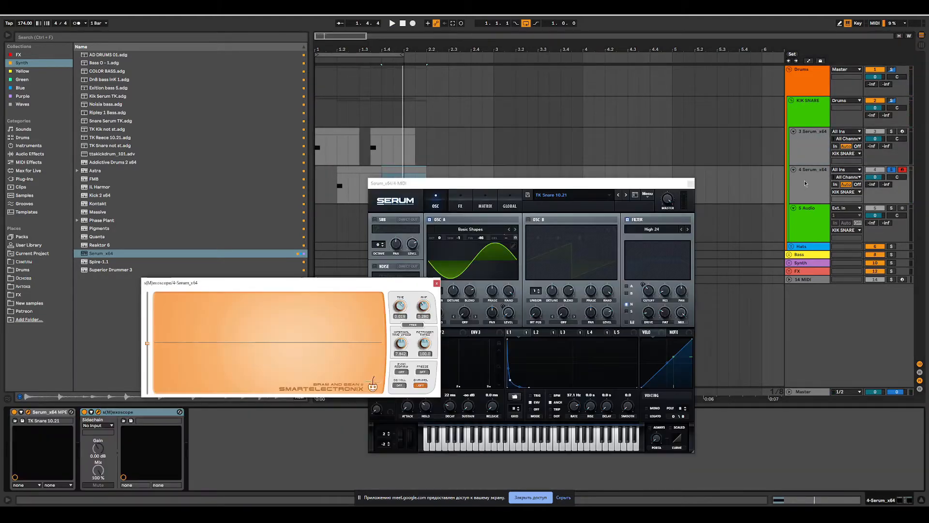
{"action": "left_click_drag", "start_coordinate": [477, 185], "coordinate": [548, 158]}
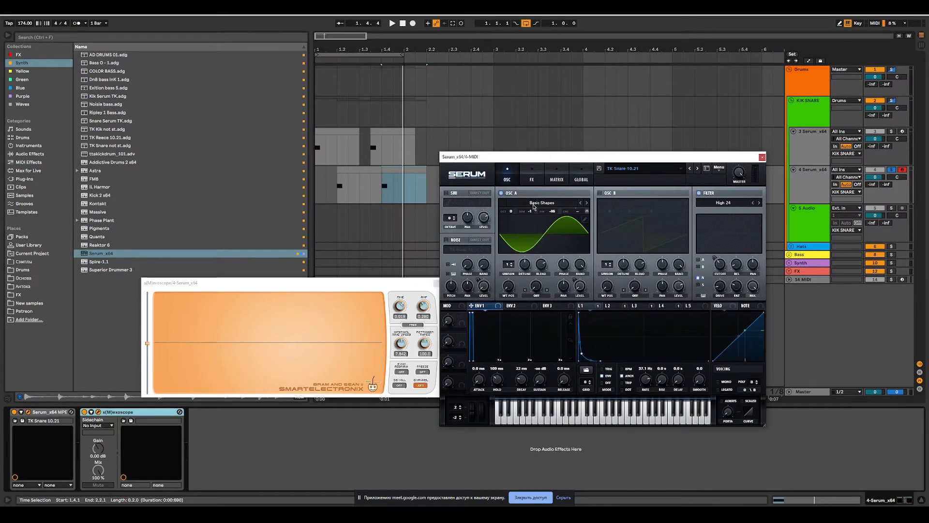
- Set Envelope 1's hold to 24 ms and vary LFO 1's modulation depth on Osc A's coarse pitch during playback
{"action": "key", "text": "space"}
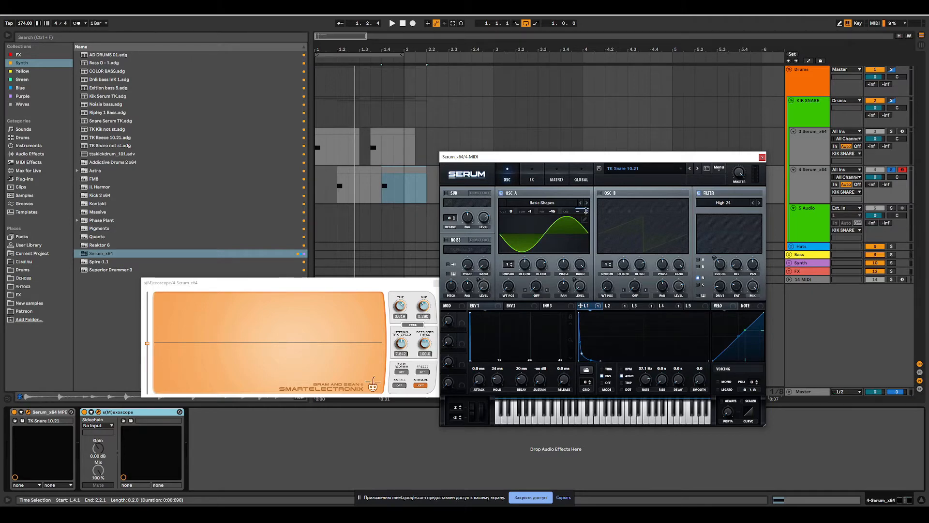
{"action": "key", "text": "space"}
{"action": "left_click_drag", "start_coordinate": [586, 211], "coordinate": [581, 301]}
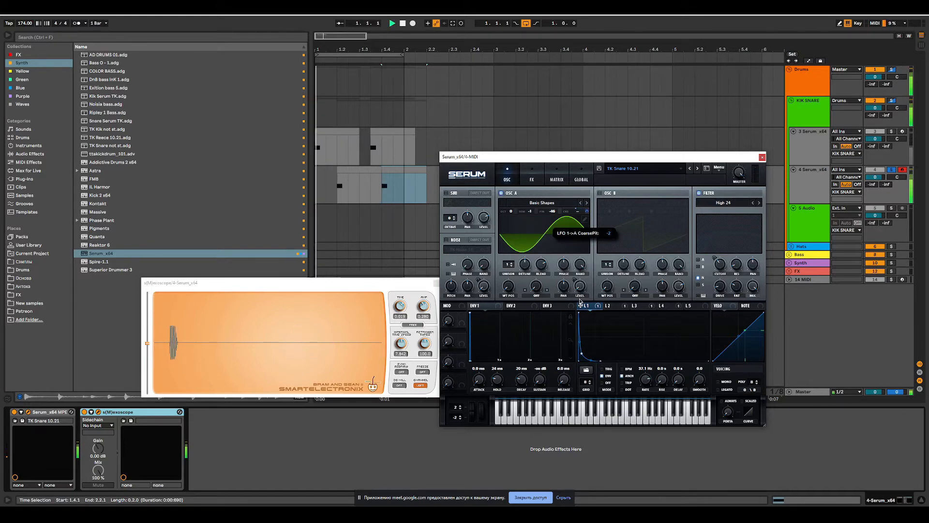
{"action": "left_click_drag", "start_coordinate": [585, 219], "coordinate": [587, 215]}
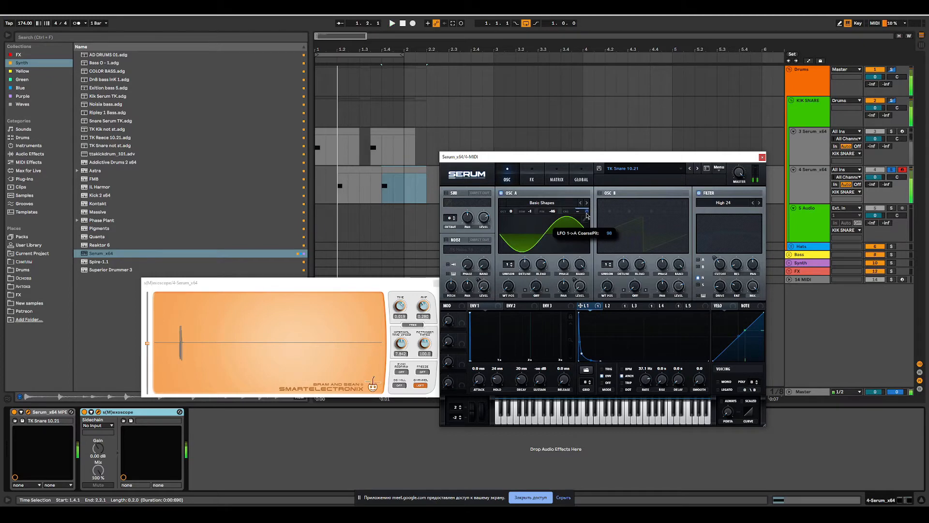
- Fine-tune the amount of LFO 1 modulation on Osc A's coarse pitch by replaying the snare repeatedly
{"action": "key", "text": "space"}
{"action": "key", "text": "space"}
{"action": "key", "text": "space"}
{"action": "key", "text": "space"}
{"action": "key", "text": "space"}
{"action": "key", "text": "space"}
{"action": "key", "text": "space"}
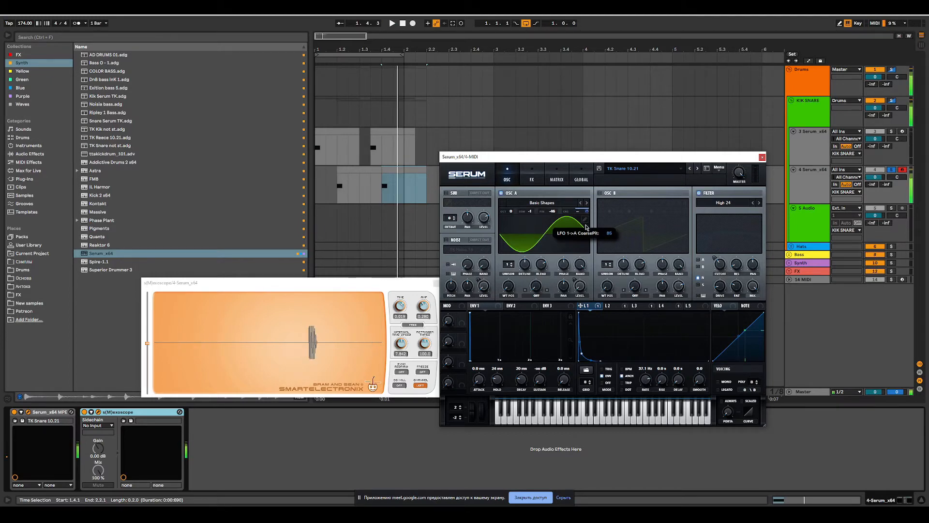
{"action": "key", "text": "space"}
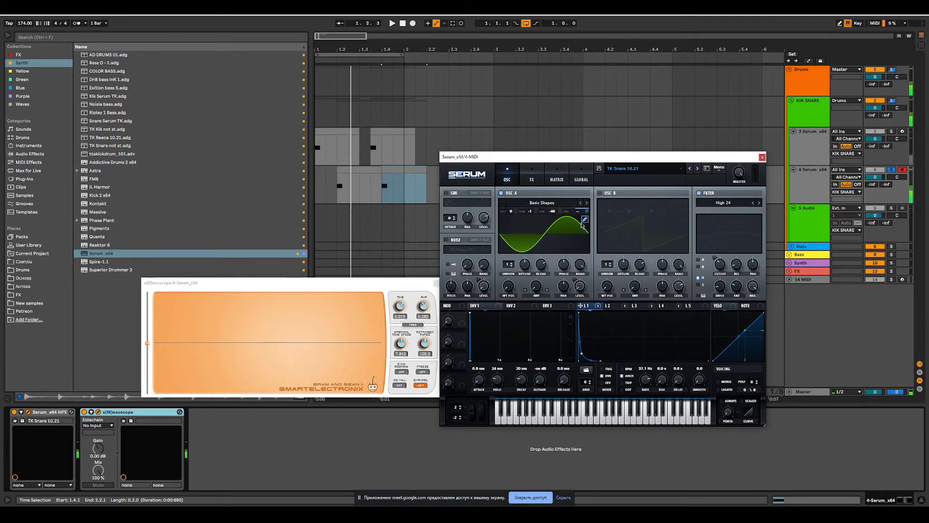
- Show LFO 2 and turn the TK Noise 14 noise oscillator back on
{"action": "left_click", "coordinate": [612, 306]}
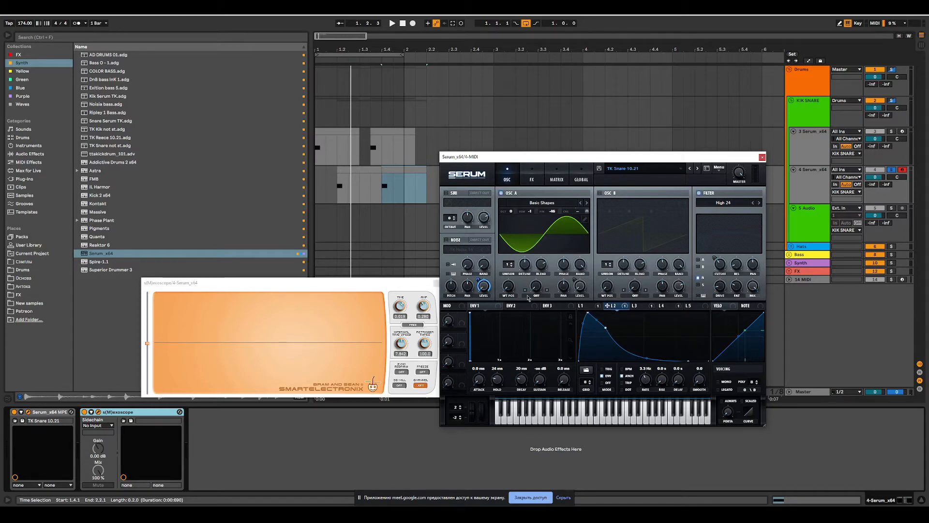
{"action": "left_click", "coordinate": [446, 240]}
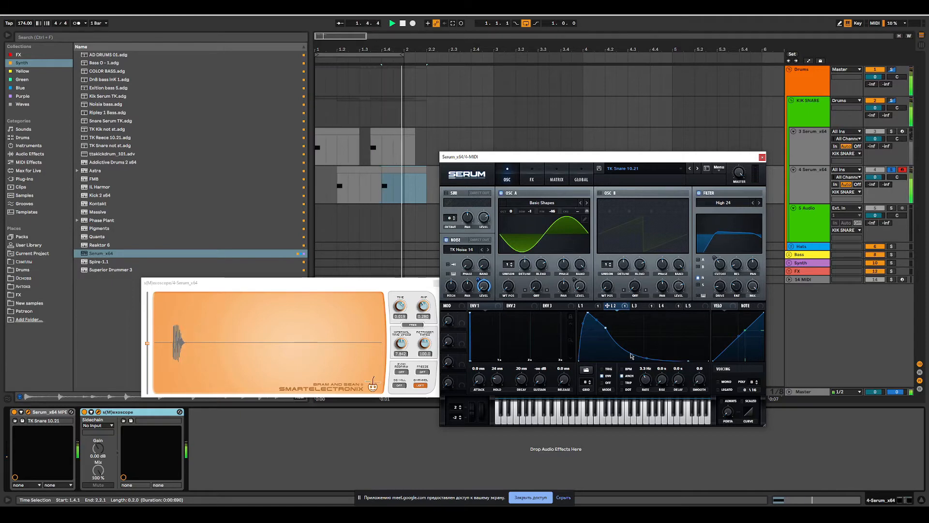
- Stretch LFO 2's decay curve outward, set its rate to 12.7 Hz, and play the snare repeatedly
{"action": "left_click_drag", "start_coordinate": [605, 328], "coordinate": [620, 325]}
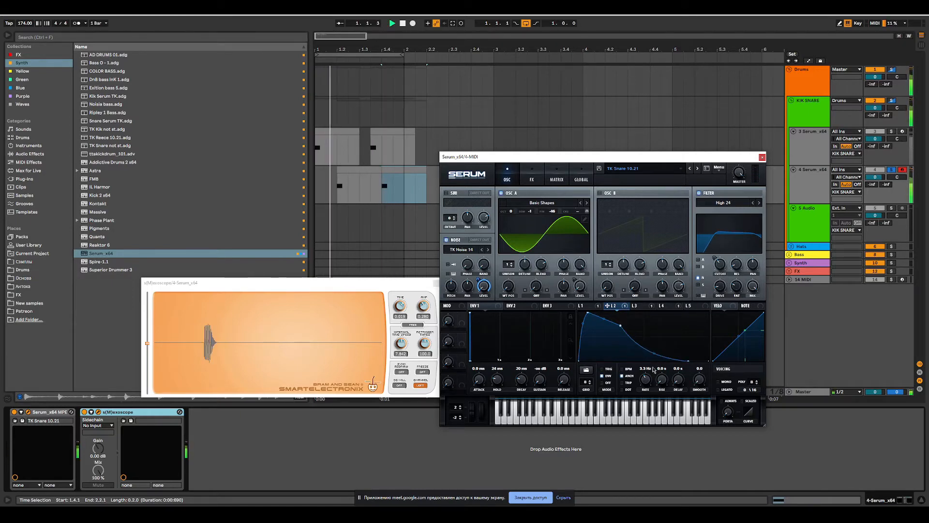
{"action": "mouse_move", "coordinate": [646, 380]}
{"action": "left_mouse_down"}
{"action": "mouse_move", "coordinate": [645, 390]}
{"action": "mouse_move", "coordinate": [648, 365]}
{"action": "left_mouse_up"}
{"action": "key", "text": "space"}
{"action": "key", "text": "space"}
{"action": "key", "text": "space"}
{"action": "key", "text": "space"}
{"action": "key", "text": "space"}
{"action": "key", "text": "space"}
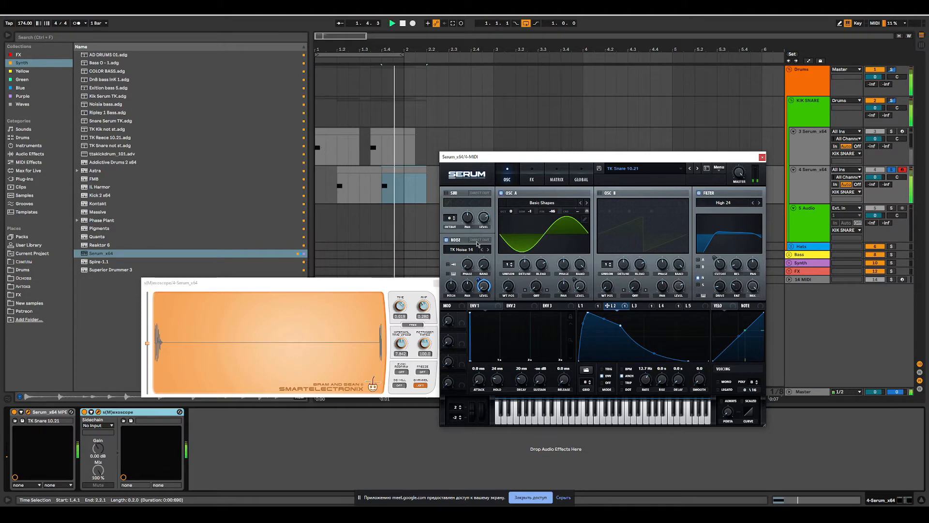
{"action": "key", "text": "space"}
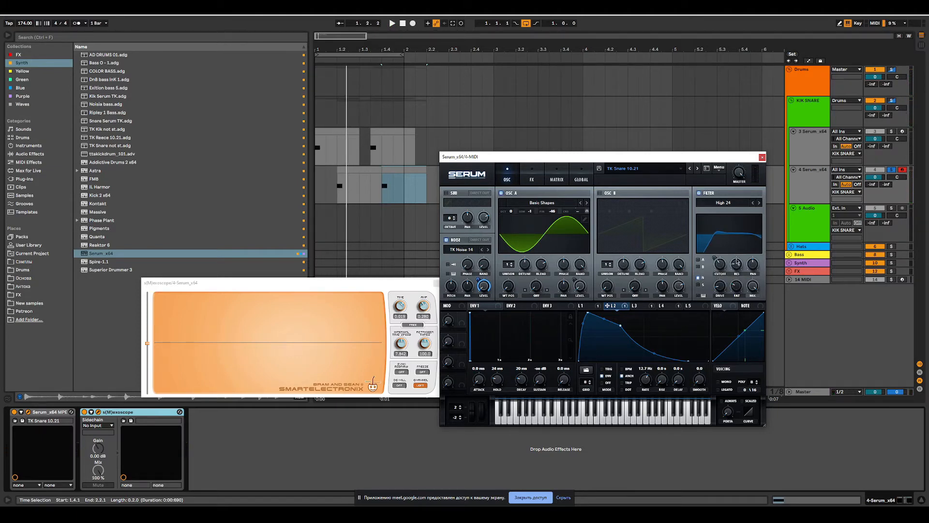
- Play the snare, show LFO 3, and change the noise oscillator's sample to TK Noise 20
{"action": "key", "text": "space"}
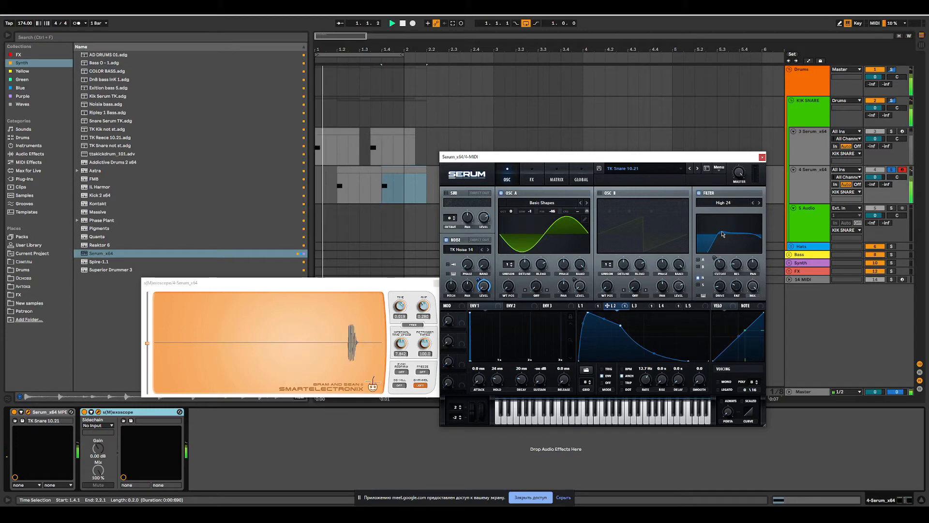
{"action": "left_click", "coordinate": [637, 307]}
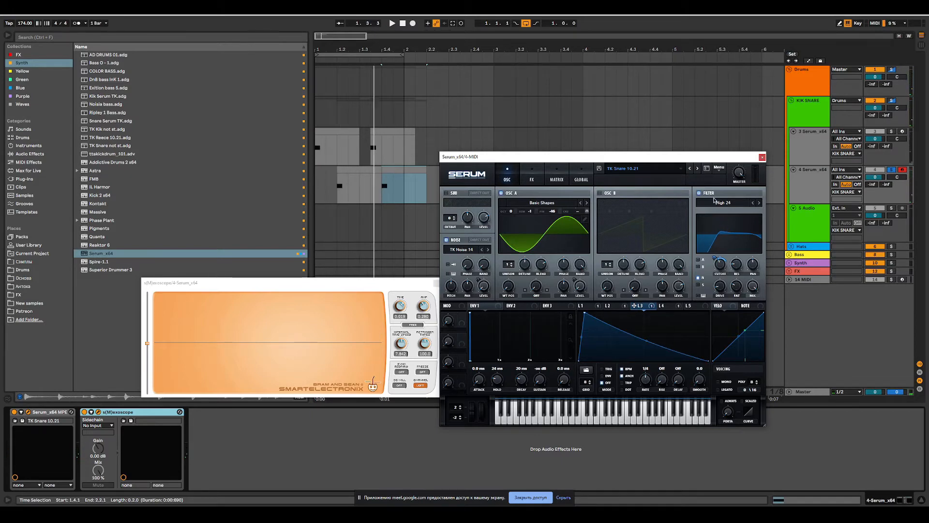
{"action": "left_click", "coordinate": [464, 250]}
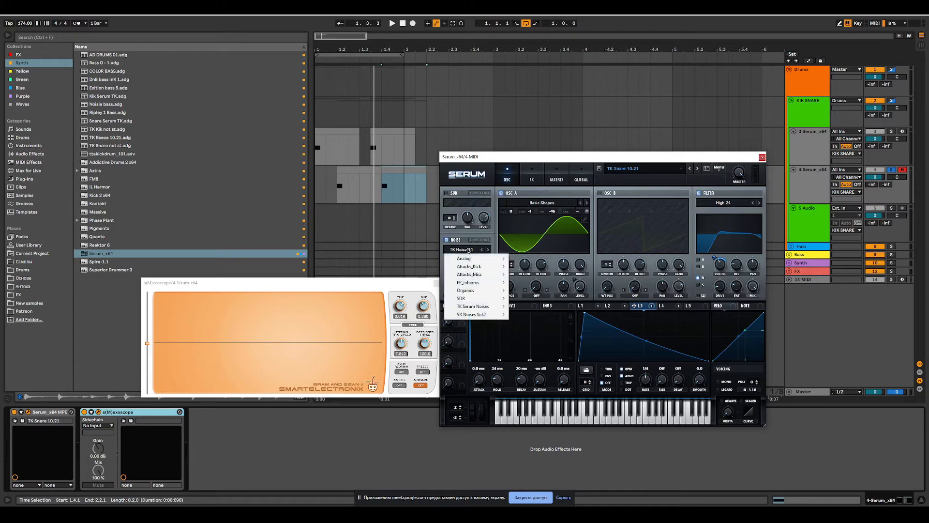
{"action": "mouse_move", "coordinate": [477, 306]}
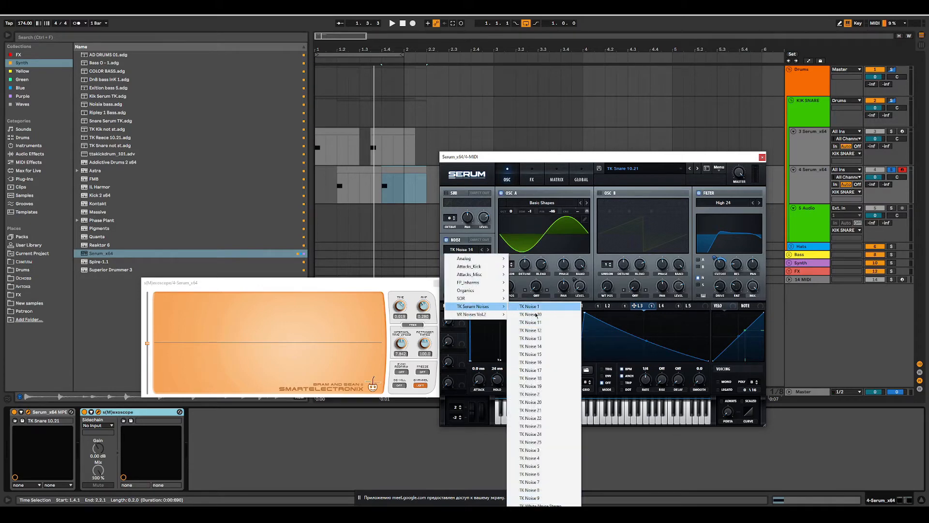
{"action": "left_click", "coordinate": [558, 402]}
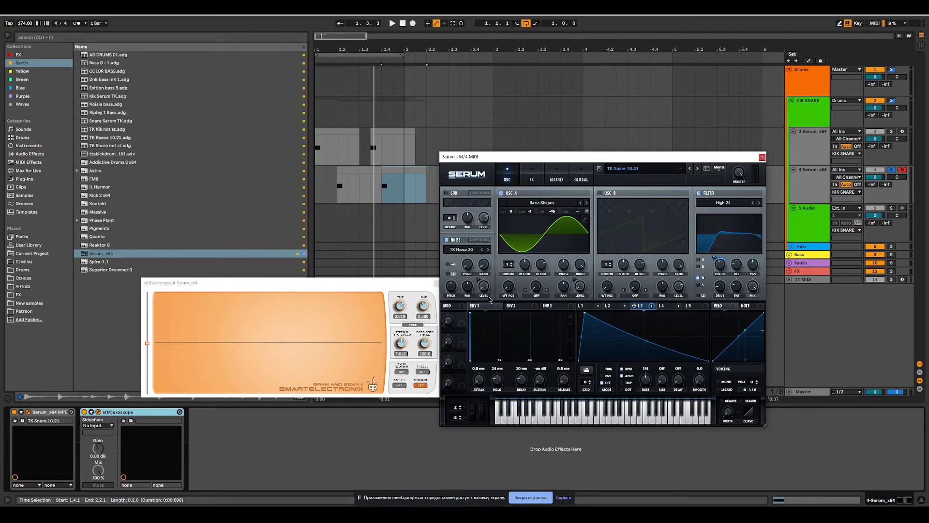
- Play the snare repeatedly while examining LFO 2, LFO 3 and LFO 4 and their modulation targets
{"action": "left_click", "coordinate": [608, 305]}
{"action": "key", "text": "space"}
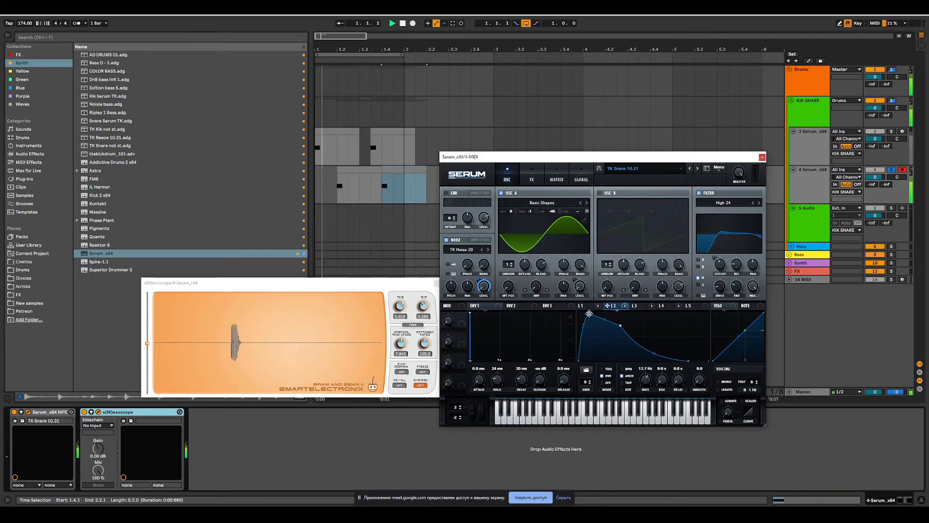
{"action": "key", "text": "space"}
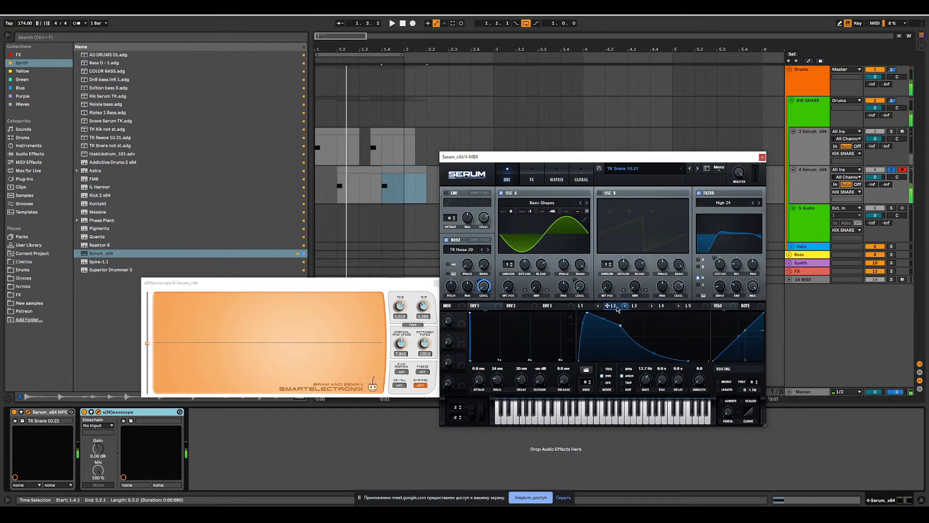
{"action": "left_click", "coordinate": [640, 307]}
{"action": "key", "text": "space"}
{"action": "key", "text": "space"}
{"action": "left_click", "coordinate": [672, 308]}
{"action": "key", "text": "space"}
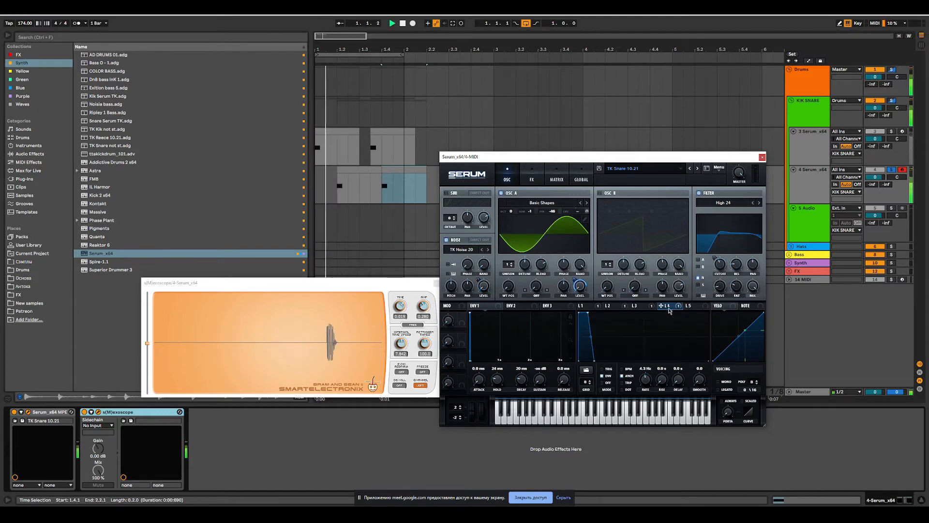
{"action": "key", "text": "space"}
{"action": "key", "text": "space"}
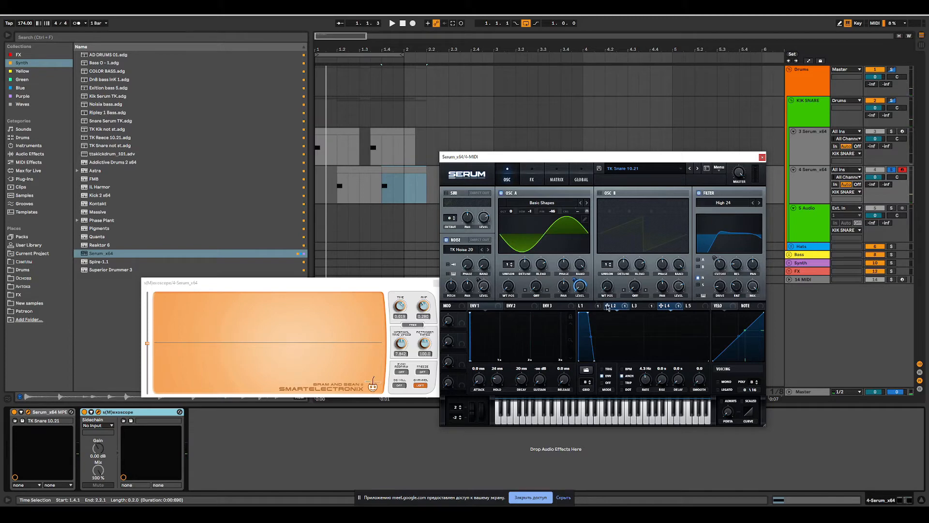
- Apply LFO 2 to the noise level at an amount of 100, play the snare, and show LFO 1
{"action": "left_click_drag", "start_coordinate": [608, 308], "coordinate": [483, 286]}
{"action": "key", "text": "space"}
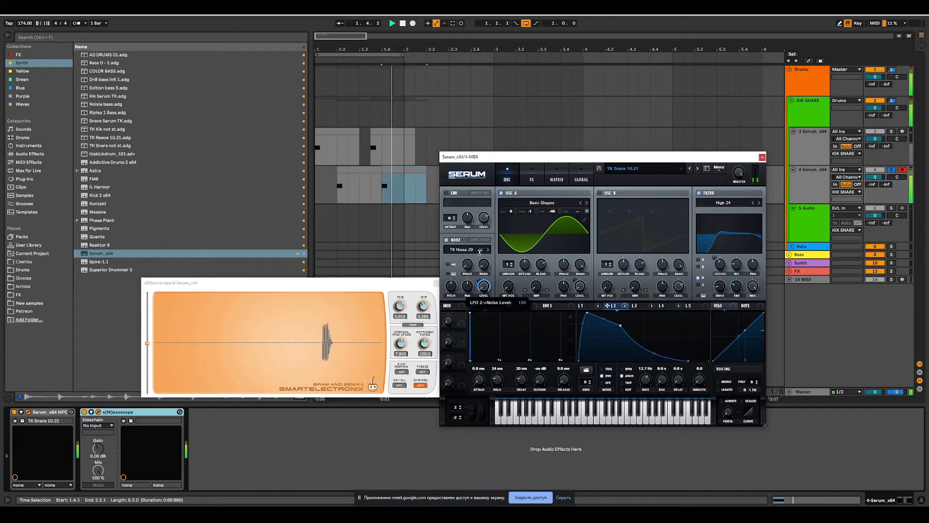
{"action": "left_click", "coordinate": [584, 305]}
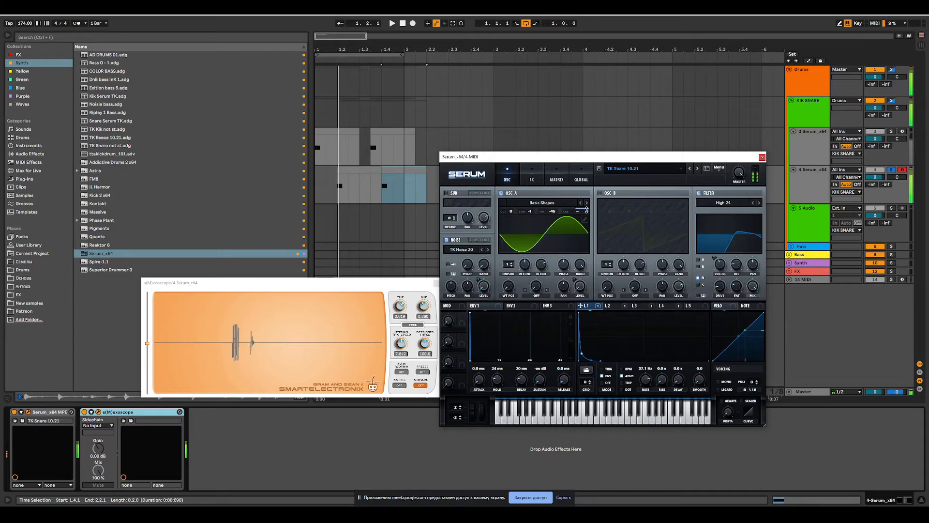
{"action": "mouse_move", "coordinate": [587, 212]}
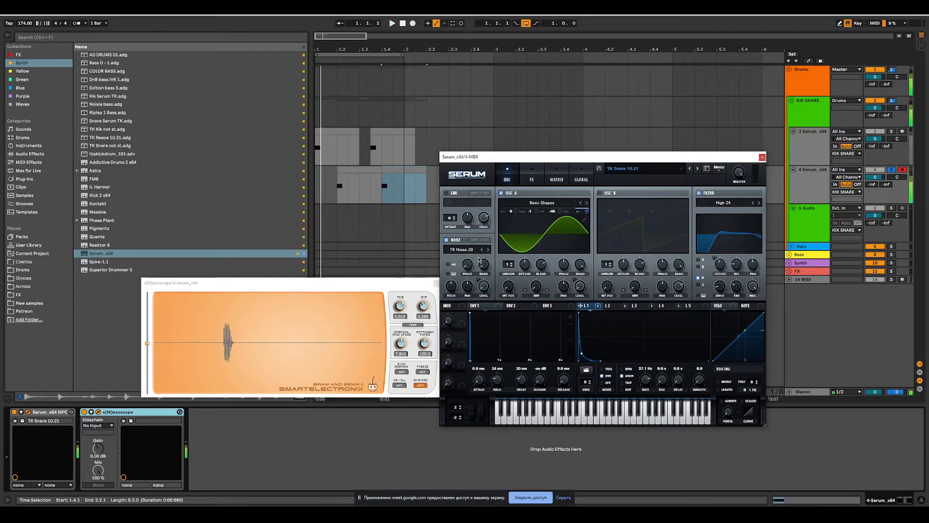
- Audition the noise samples after TK Noise 20 one by one, going forward to TK Noise 25
{"action": "left_click", "coordinate": [488, 249]}
{"action": "left_click", "coordinate": [488, 249]}
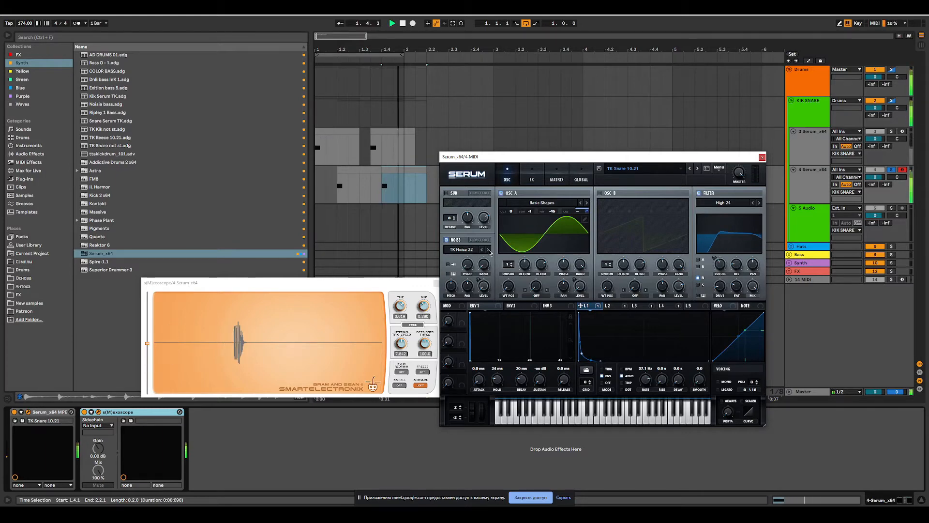
{"action": "mouse_move", "coordinate": [720, 273]}
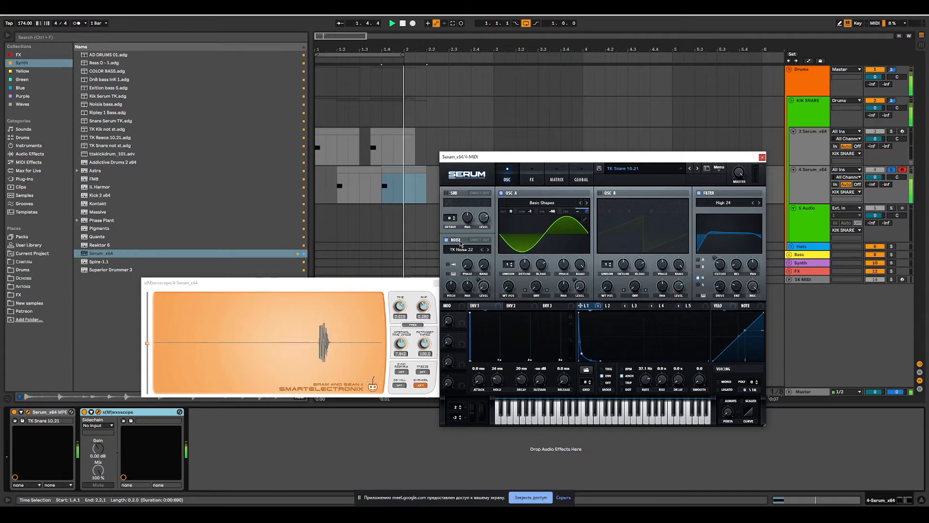
{"action": "left_click", "coordinate": [489, 249]}
{"action": "left_click", "coordinate": [488, 250]}
{"action": "left_click", "coordinate": [488, 249]}
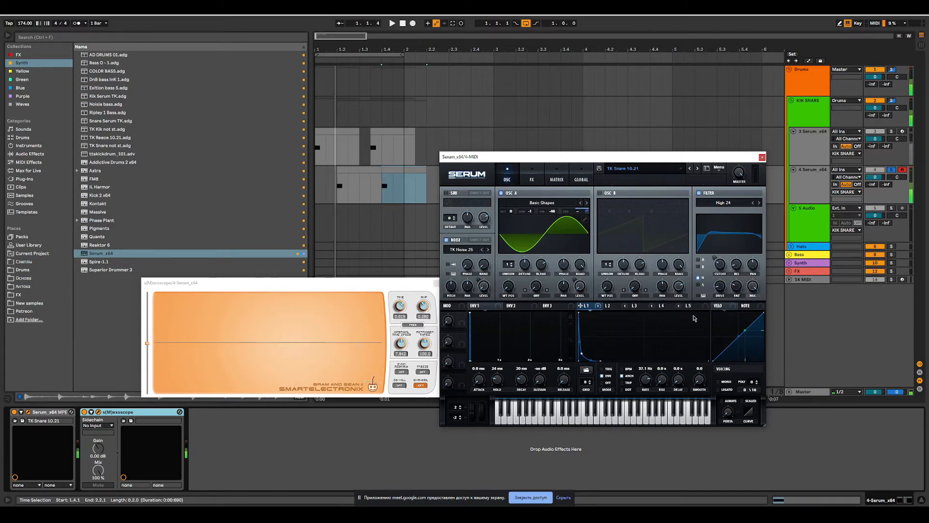
- Reshape LFO 2's decay into a steeper curve by lowering its midpoint, replaying the snare to compare
{"action": "left_click", "coordinate": [612, 305]}
{"action": "mouse_move", "coordinate": [621, 326]}
{"action": "left_mouse_down"}
{"action": "mouse_move", "coordinate": [636, 313]}
{"action": "mouse_move", "coordinate": [620, 349]}
{"action": "mouse_move", "coordinate": [606, 322]}
{"action": "mouse_move", "coordinate": [611, 332]}
{"action": "left_mouse_up"}
{"action": "key", "text": "space"}
{"action": "key", "text": "space"}
{"action": "key", "text": "space"}
{"action": "key", "text": "space"}
{"action": "key", "text": "space"}
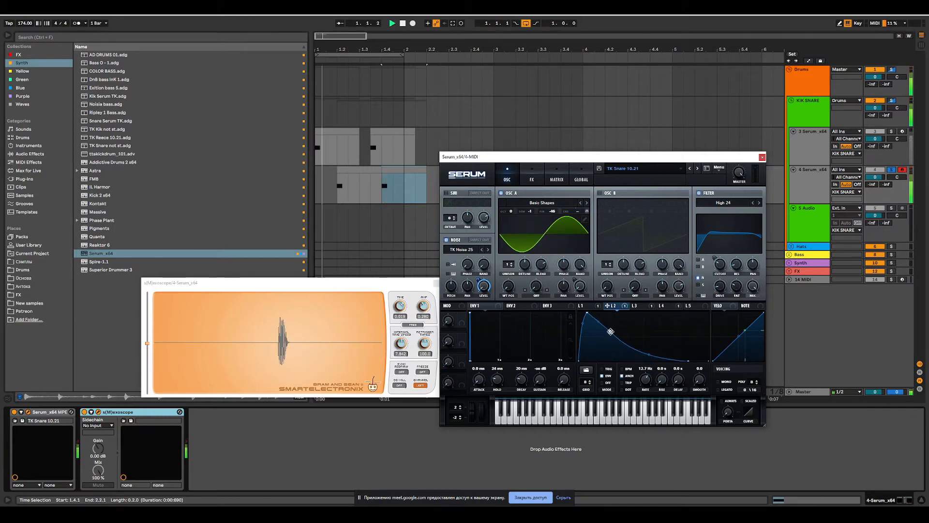
{"action": "key", "text": "space"}
{"action": "left_click_drag", "start_coordinate": [650, 355], "coordinate": [650, 357]}
- Set Envelope 2's hold to 44 ms and its decay to 217 ms while replaying the snare
{"action": "left_click", "coordinate": [514, 305]}
{"action": "key", "text": "space"}
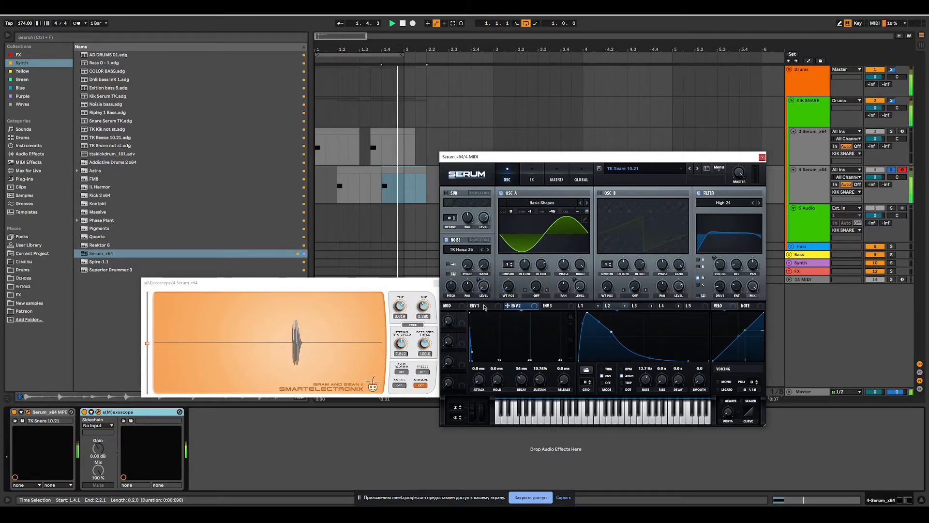
{"action": "left_click_drag", "start_coordinate": [522, 380], "coordinate": [485, 381]}
{"action": "key", "text": "space"}
{"action": "key", "text": "space"}
{"action": "key", "text": "space"}
{"action": "key", "text": "space"}
{"action": "key", "text": "space"}
{"action": "key", "text": "space"}
{"action": "key", "text": "space"}
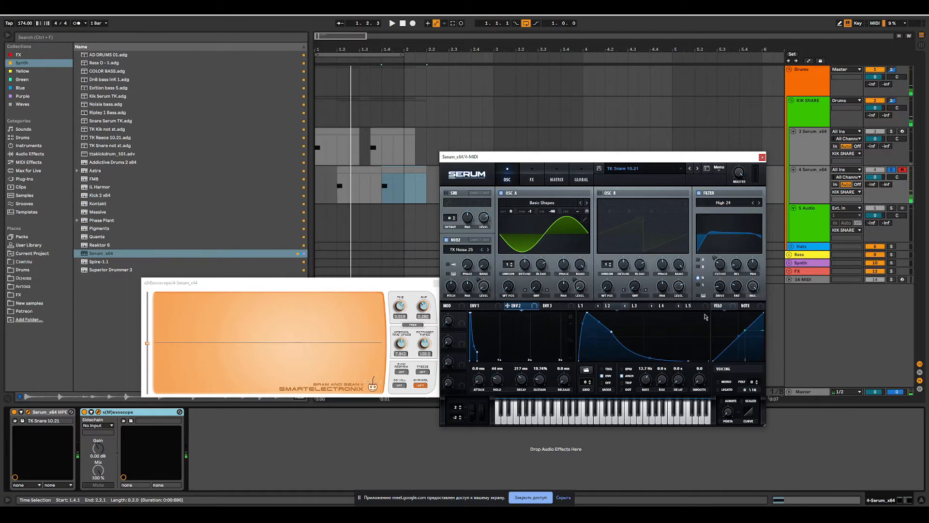
- Audition the preceding noise samples with the snare, going back through TK Noise 21 to TK Noise 2
{"action": "key", "text": "space"}
{"action": "key", "text": "space"}
{"action": "left_click", "coordinate": [482, 251]}
{"action": "key", "text": "space"}
{"action": "key", "text": "space"}
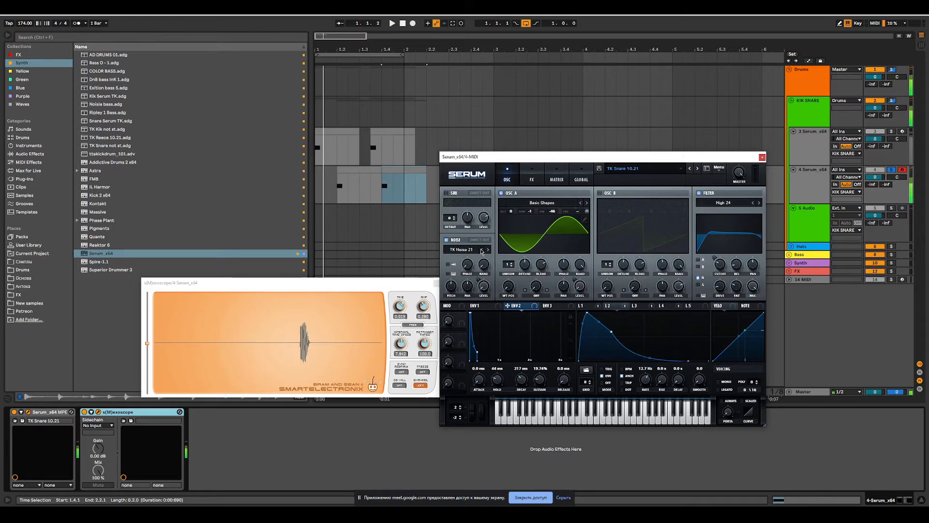
{"action": "left_click", "coordinate": [481, 251]}
{"action": "key", "text": "space"}
{"action": "key", "text": "space"}
{"action": "left_click", "coordinate": [482, 252]}
{"action": "key", "text": "space"}
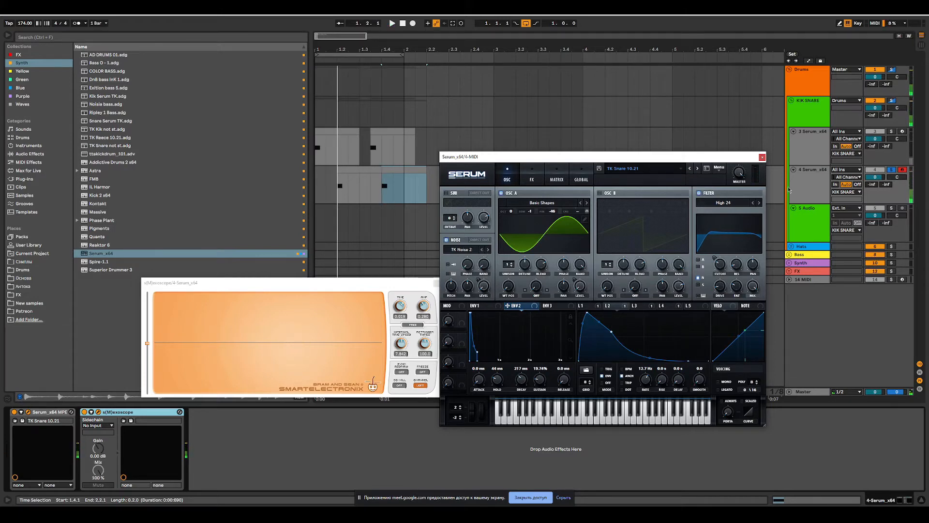
- Close the Serum and oscilloscope windows, and select the clips and tracks of both the kick and snare
{"action": "left_click", "coordinate": [762, 157]}
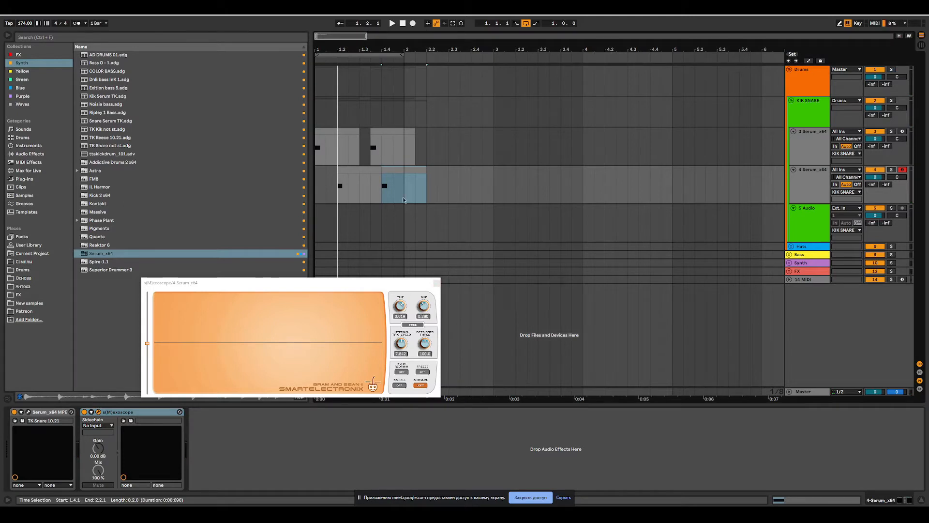
{"action": "left_click_drag", "start_coordinate": [430, 168], "coordinate": [315, 145]}
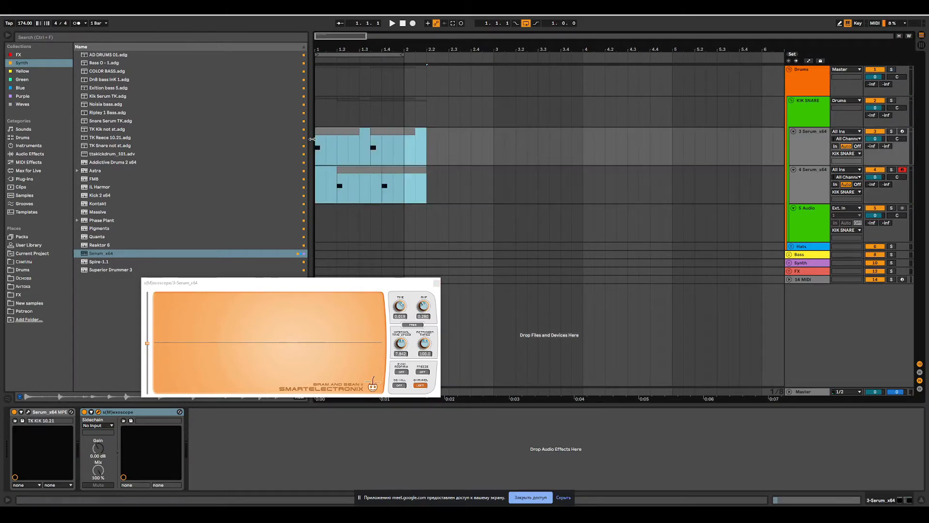
{"action": "left_click", "coordinate": [436, 283]}
{"action": "left_click", "coordinate": [813, 177]}
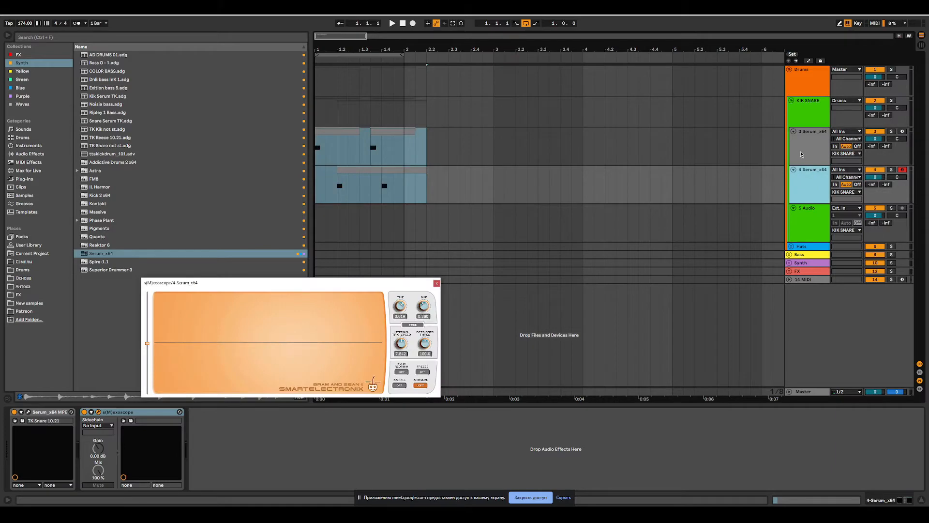
{"action": "left_click", "coordinate": [801, 154]}
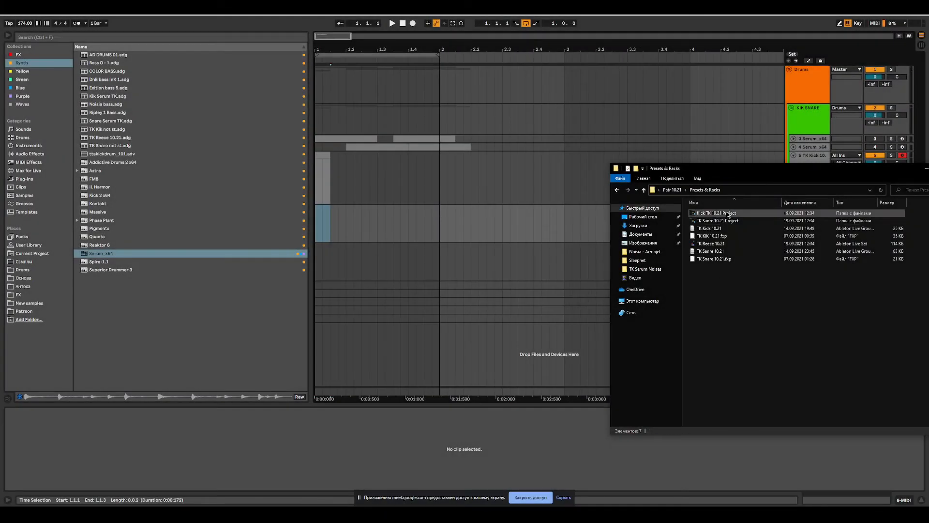
- Add the Kick TK 10.21 clip from its project folder to a new track at bar 2, solo it and play it
{"action": "double_click", "coordinate": [727, 213]}
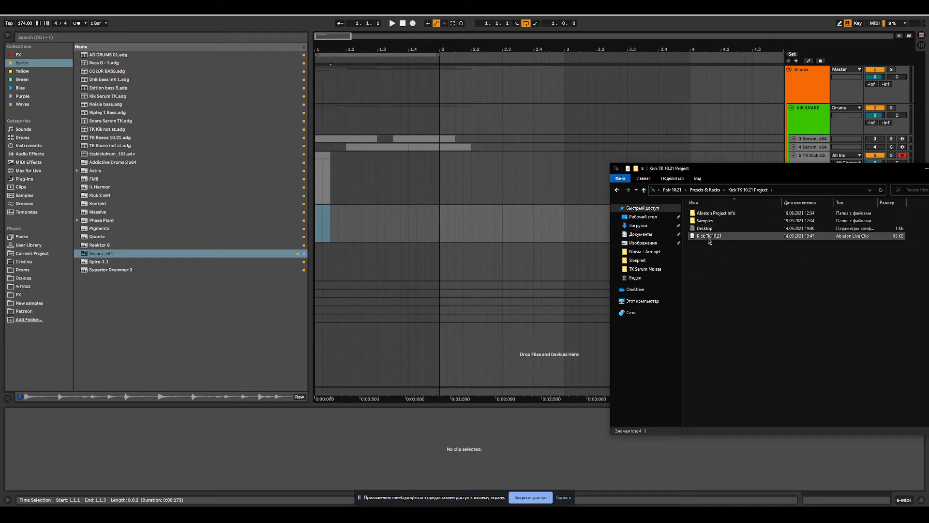
{"action": "left_click_drag", "start_coordinate": [708, 237], "coordinate": [449, 345]}
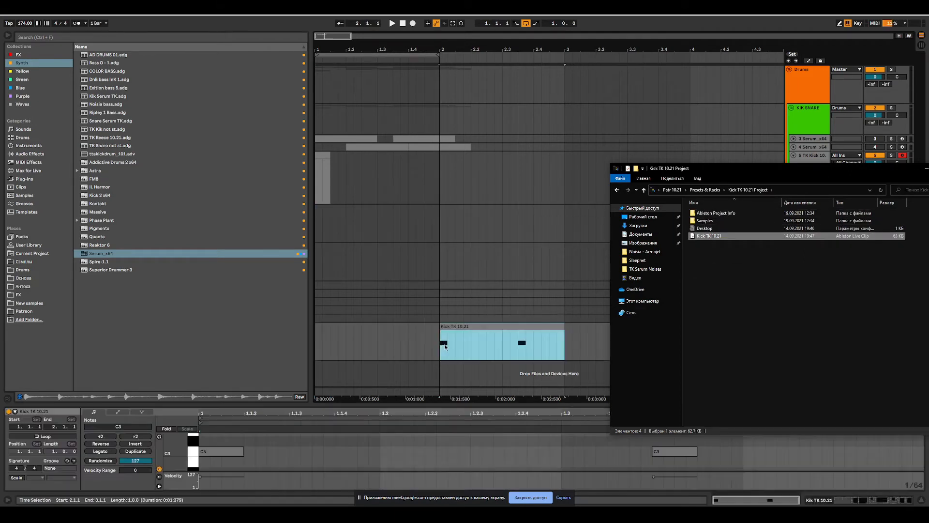
{"action": "left_click", "coordinate": [796, 343]}
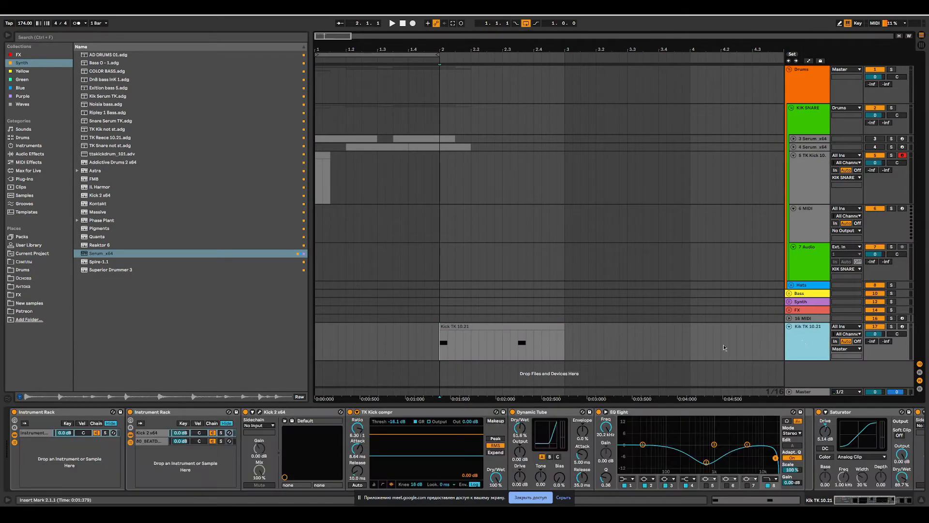
{"action": "left_click", "coordinate": [891, 326]}
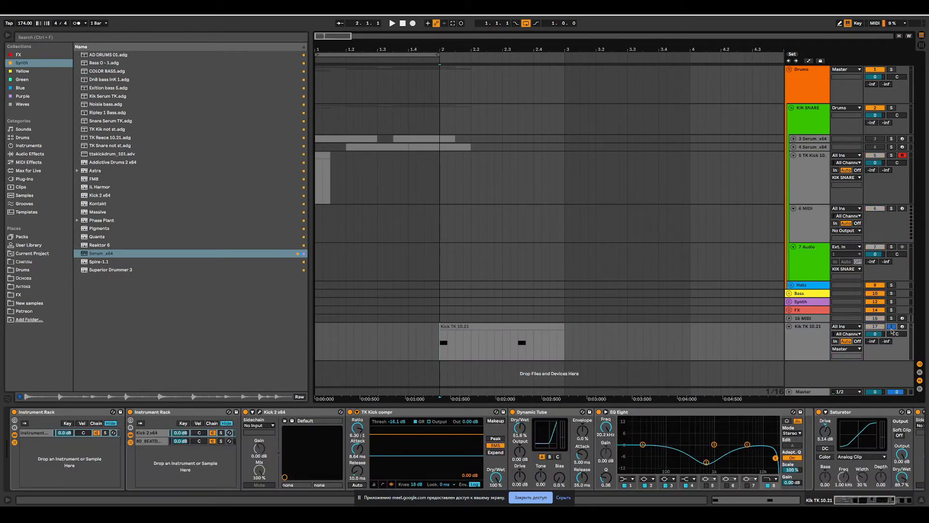
{"action": "key", "text": "space"}
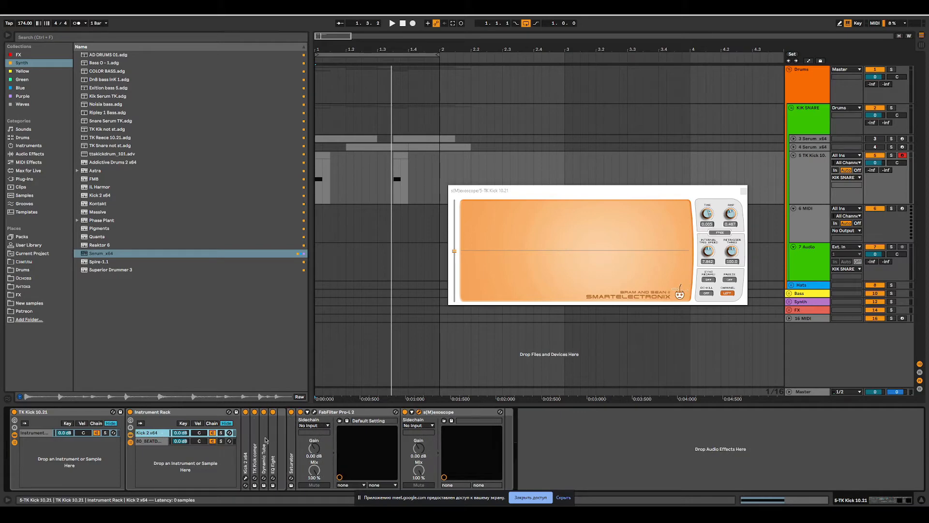
- In the TK Kick 10.21 rack, expand Kick 2, bypass EQ Eight and Saturator, and deactivate the BEATDOWN loop chain
{"action": "double_click", "coordinate": [246, 442]}
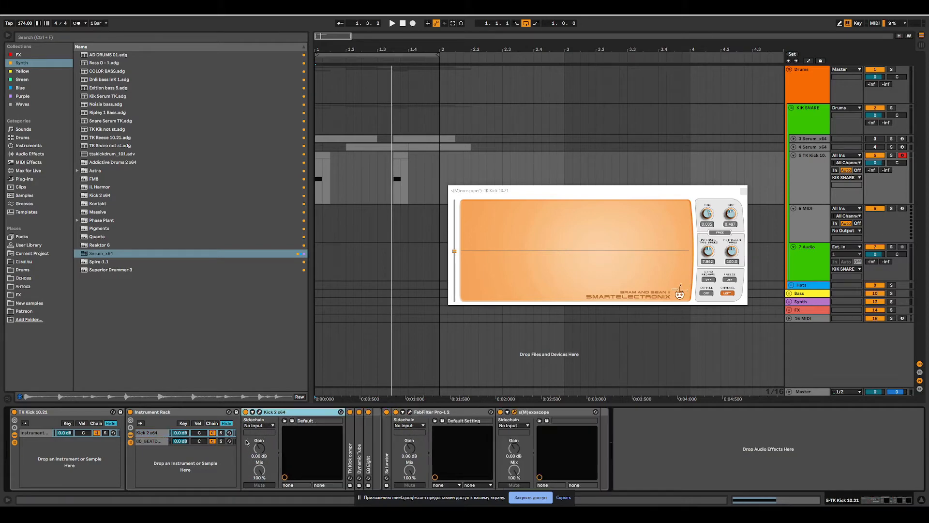
{"action": "left_click", "coordinate": [367, 412]}
{"action": "left_click", "coordinate": [386, 413]}
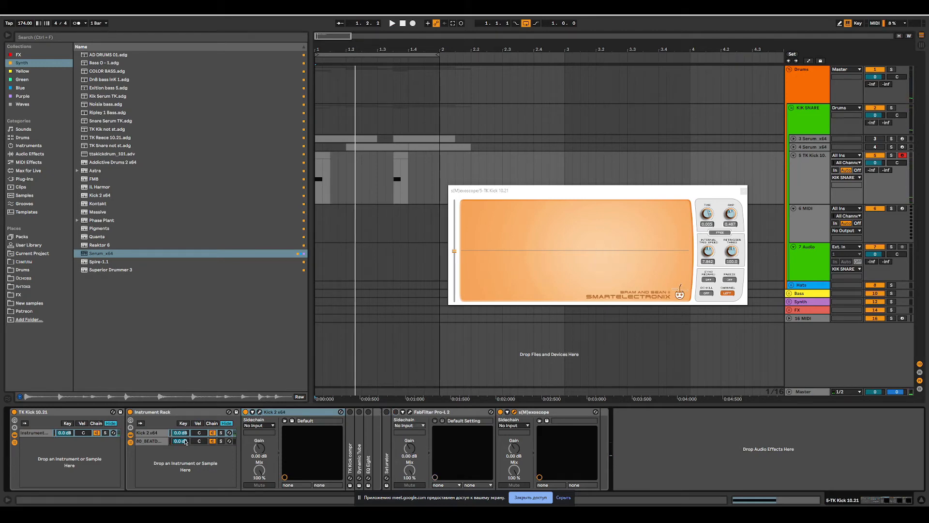
{"action": "left_click", "coordinate": [212, 442]}
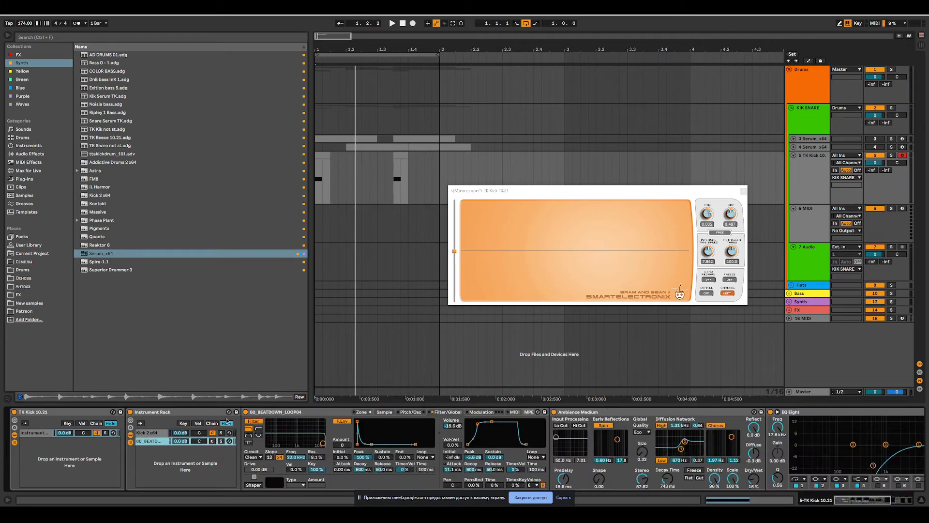
{"action": "left_click", "coordinate": [156, 436]}
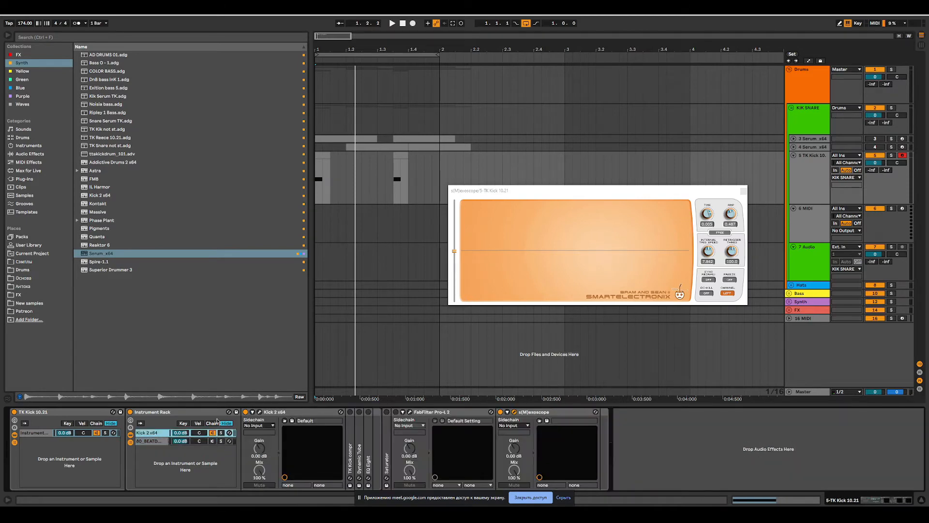
- Open the Kick 2 interface and arrange it and the oscilloscope so both are visible during playback
{"action": "left_click", "coordinate": [260, 411]}
{"action": "left_click_drag", "start_coordinate": [580, 167], "coordinate": [357, 225]}
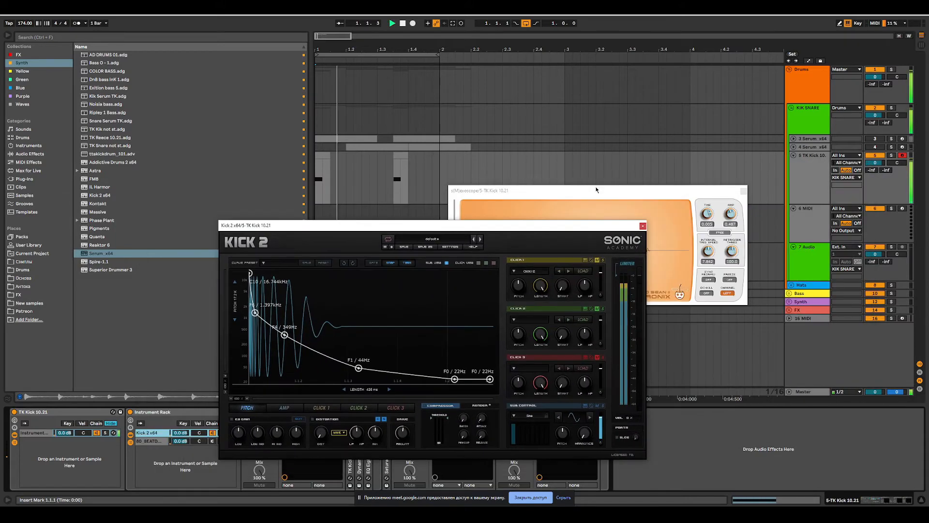
{"action": "left_click_drag", "start_coordinate": [575, 190], "coordinate": [730, 126]}
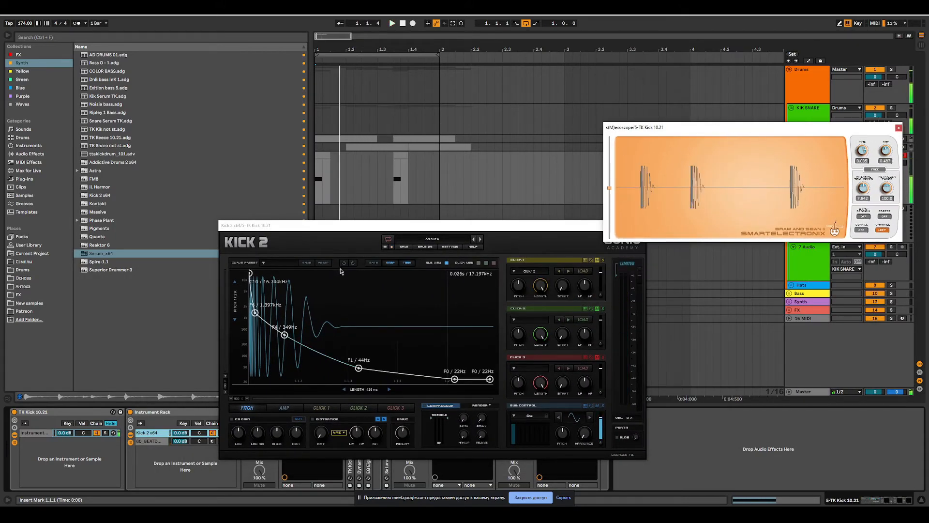
- Reposition the Kick 2 window clear of the device area and compare the kick's amp and pitch envelopes
{"action": "left_click_drag", "start_coordinate": [361, 226], "coordinate": [387, 218]}
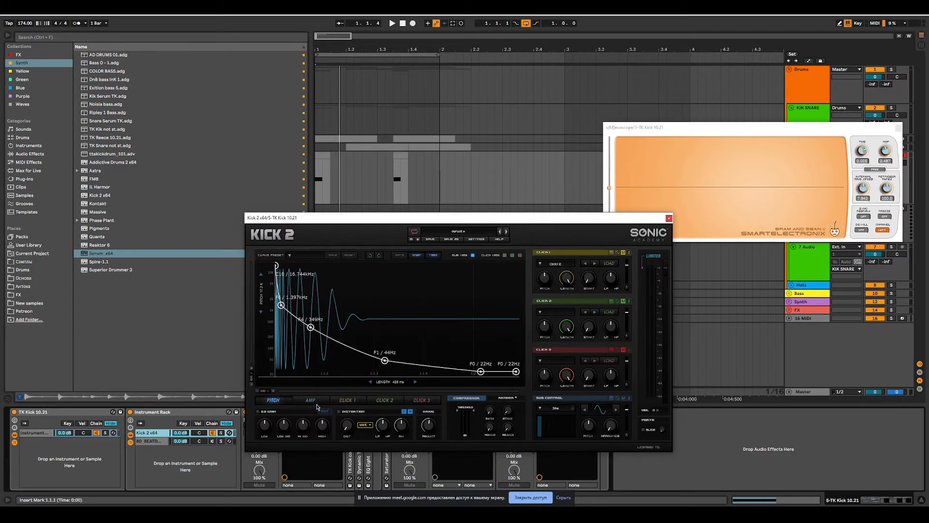
{"action": "left_click", "coordinate": [311, 400]}
{"action": "left_click", "coordinate": [272, 402]}
{"action": "left_click", "coordinate": [311, 402]}
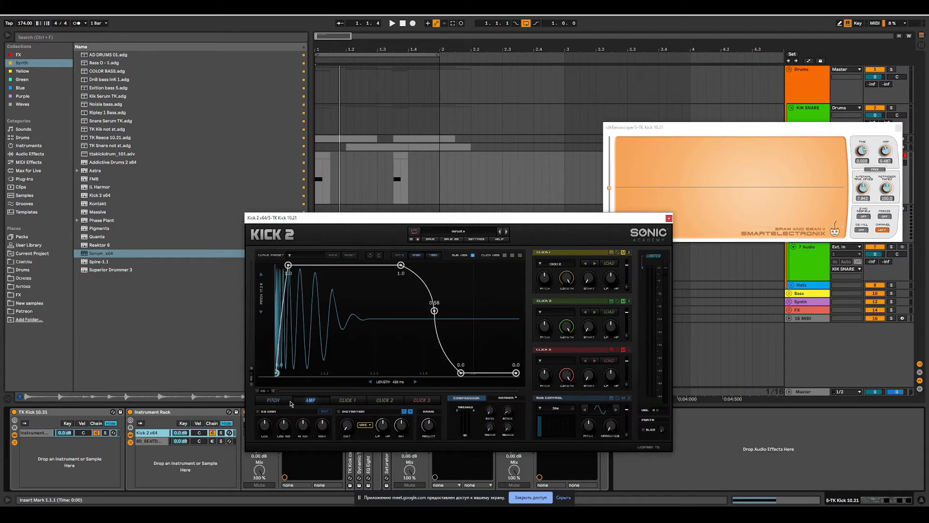
{"action": "left_click", "coordinate": [289, 402]}
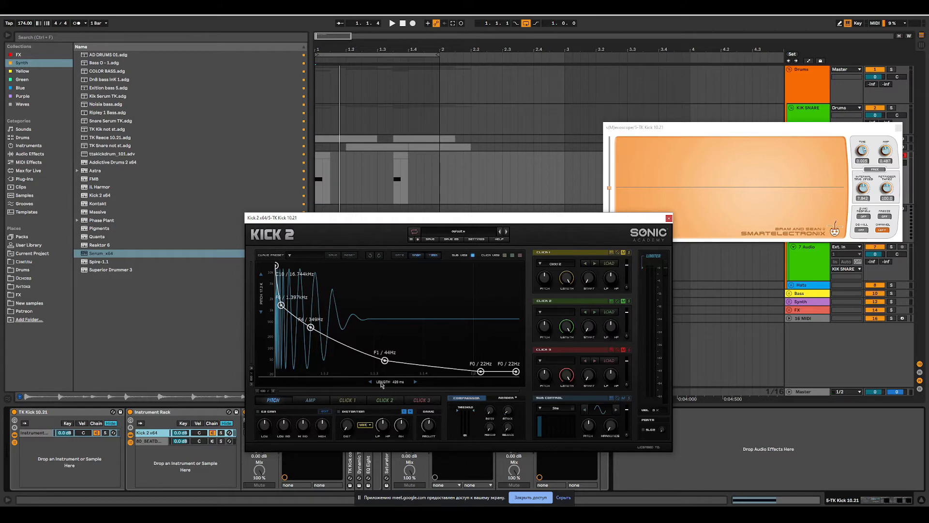
- Try a longer kick length of about 1021 ms in Kick 2 and audition it on the oscilloscope
{"action": "left_click_drag", "start_coordinate": [367, 382], "coordinate": [404, 382]}
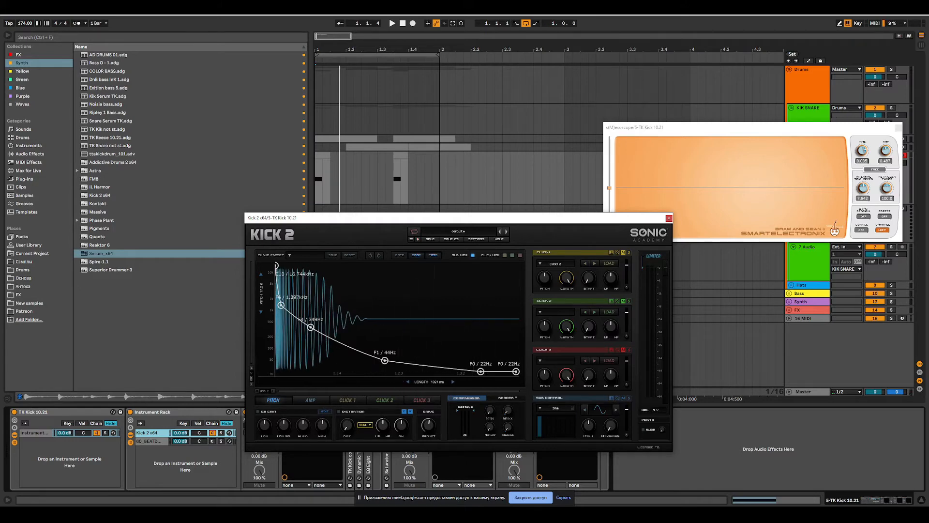
{"action": "key", "text": "space"}
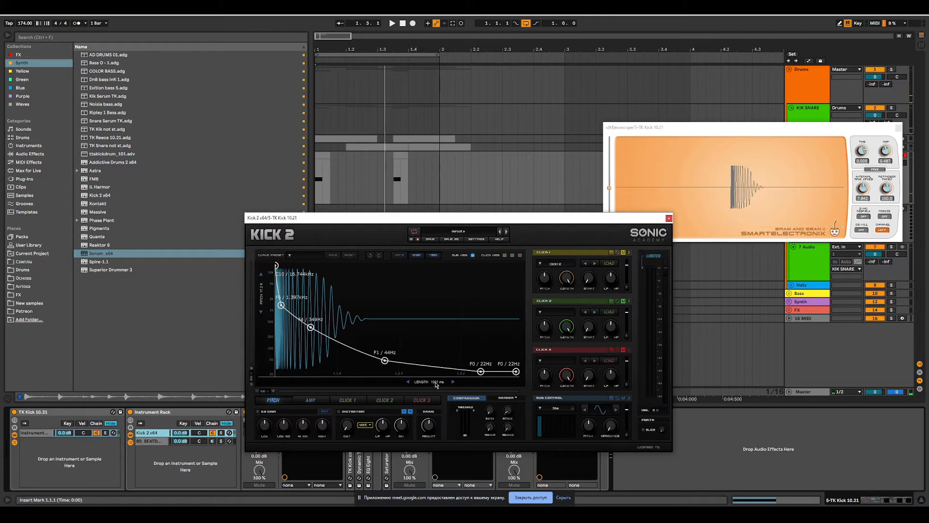
{"action": "key", "text": "space"}
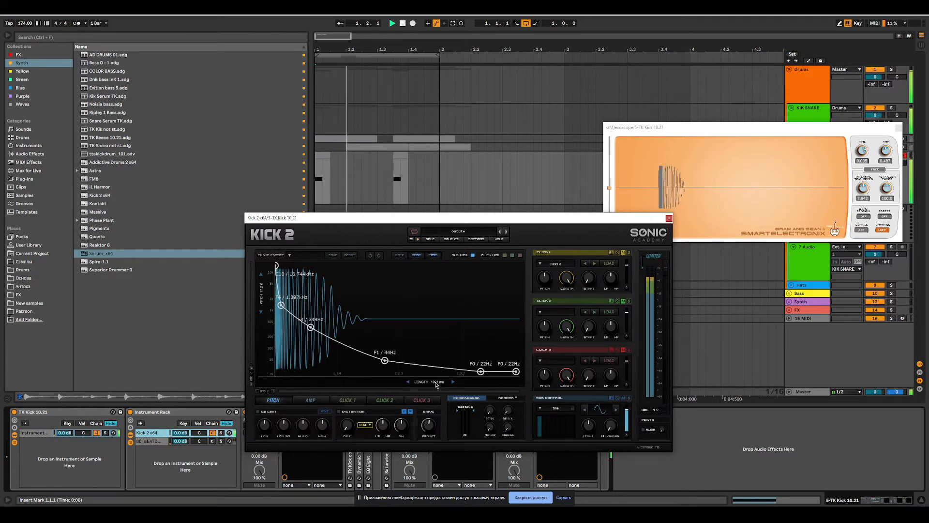
{"action": "key", "text": "space"}
- Shorten the kick length to about 435 ms and audition it repeatedly
{"action": "left_click_drag", "start_coordinate": [429, 382], "coordinate": [392, 383]}
{"action": "key", "text": "space"}
{"action": "key", "text": "space"}
{"action": "key", "text": "space"}
{"action": "key", "text": "space"}
{"action": "key", "text": "space"}
- During playback, move the 1.397 kHz node of the pitch envelope slightly later in time
{"action": "key", "text": "space"}
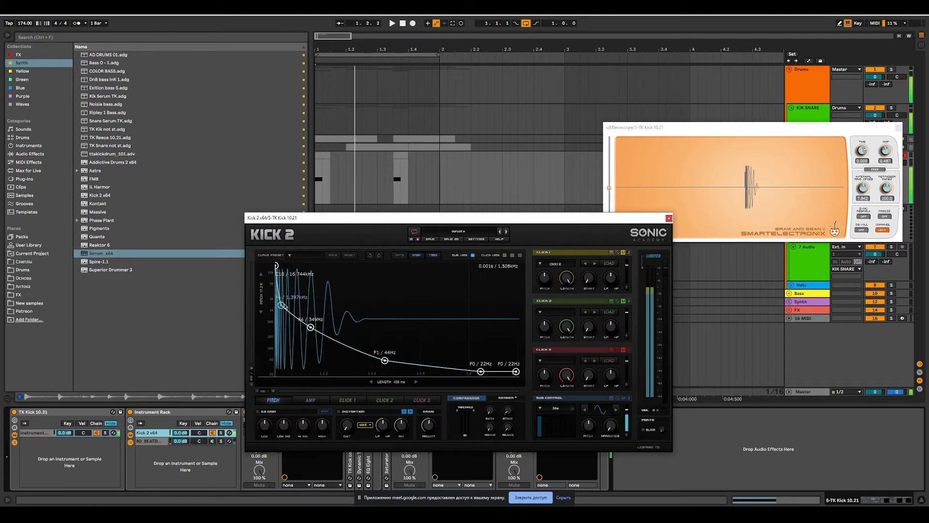
{"action": "mouse_move", "coordinate": [281, 305]}
{"action": "left_mouse_down"}
{"action": "mouse_move", "coordinate": [299, 307]}
{"action": "mouse_move", "coordinate": [286, 306]}
{"action": "left_mouse_up"}
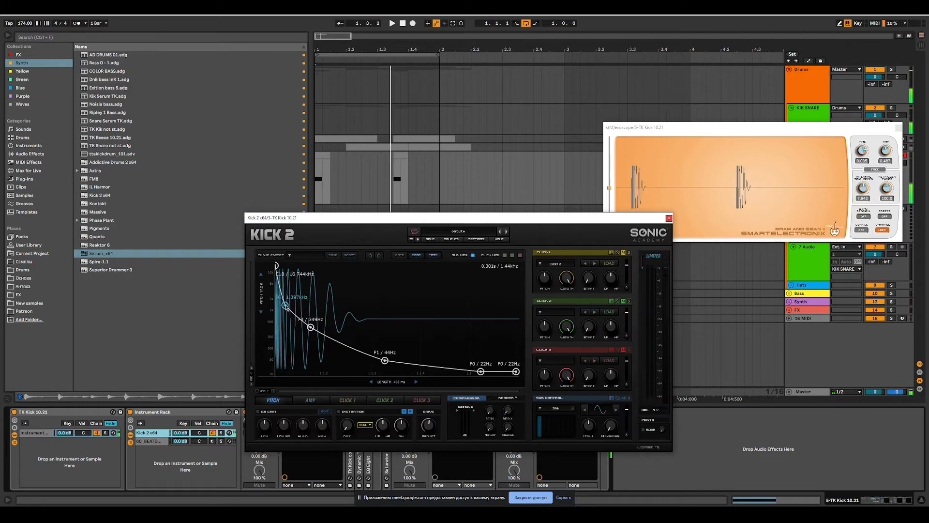
{"action": "key", "text": "space"}
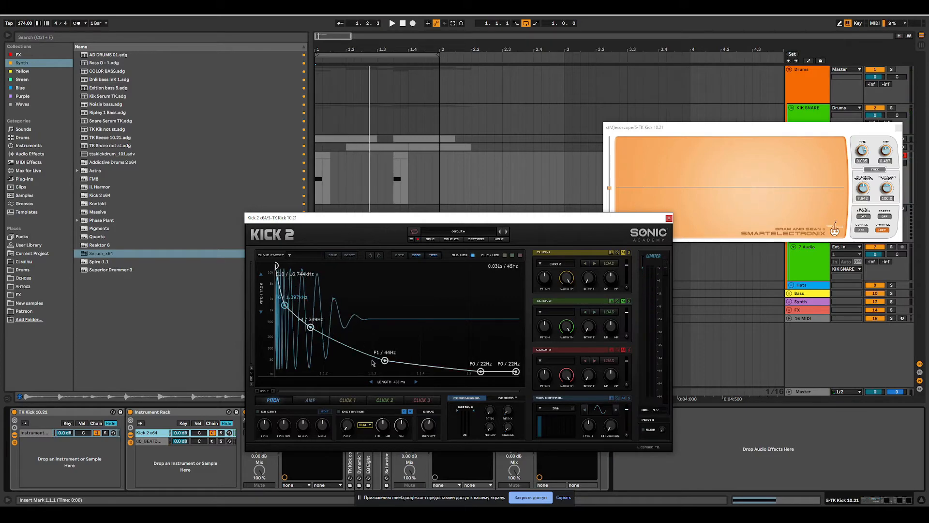
- In the amp envelope, move the hold end node slightly earlier and the mid-decay node earlier to a level of about 0.57
{"action": "left_click", "coordinate": [312, 400]}
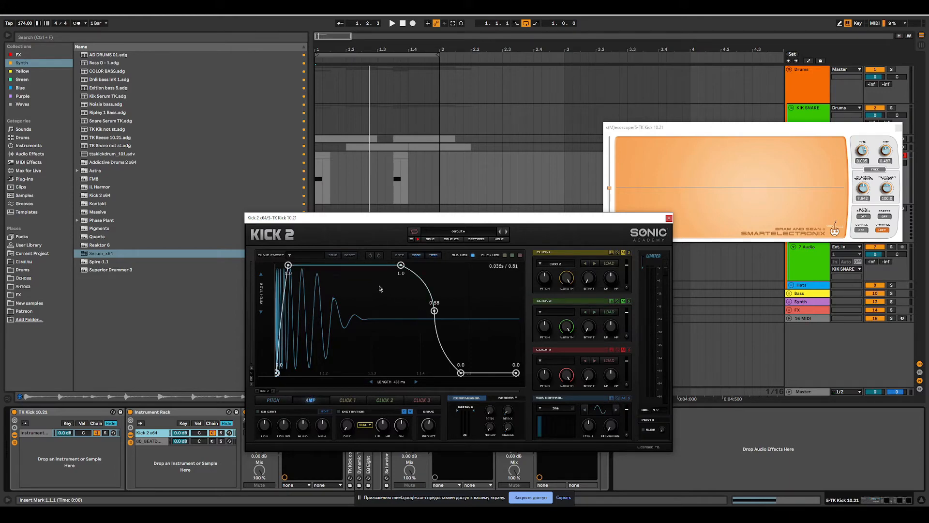
{"action": "left_click_drag", "start_coordinate": [366, 265], "coordinate": [392, 266]}
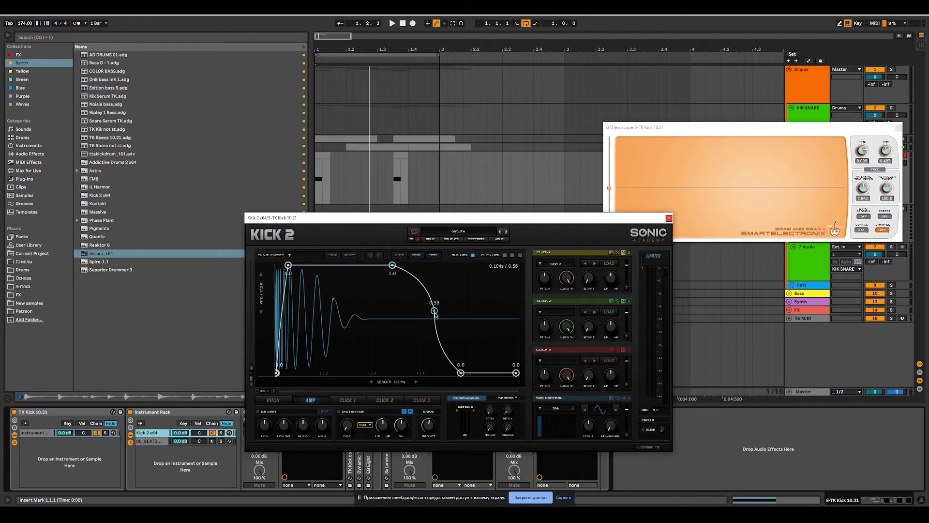
{"action": "mouse_move", "coordinate": [436, 314]}
{"action": "left_mouse_down"}
{"action": "mouse_move", "coordinate": [406, 312]}
{"action": "mouse_move", "coordinate": [420, 312]}
{"action": "left_mouse_up"}
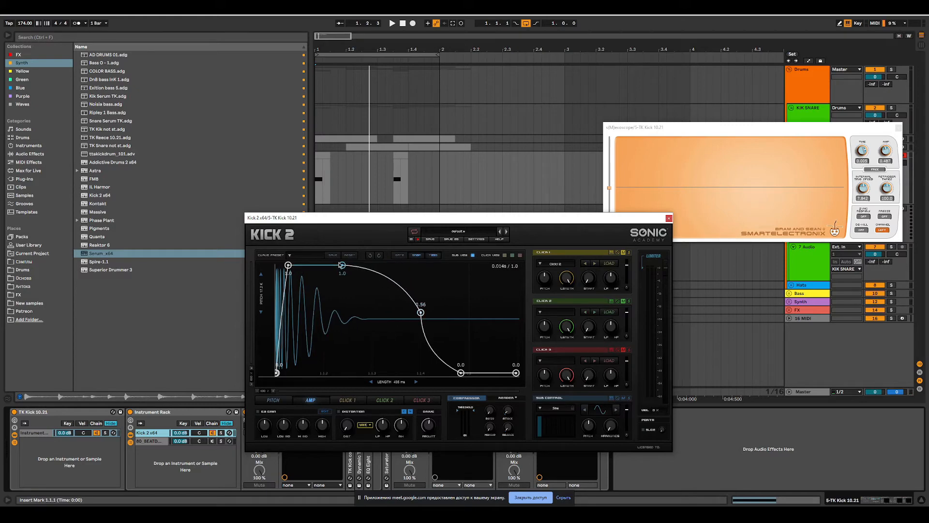
{"action": "left_click_drag", "start_coordinate": [336, 266], "coordinate": [396, 263]}
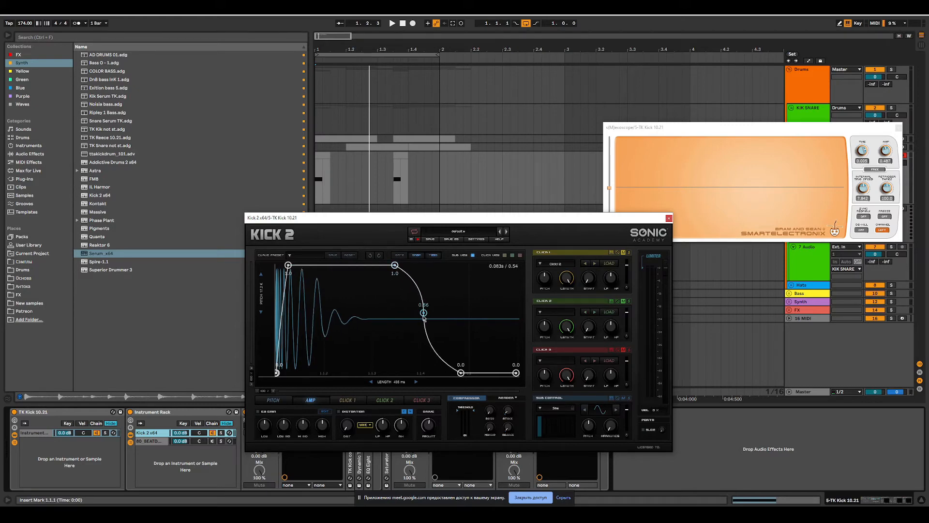
{"action": "left_click_drag", "start_coordinate": [423, 313], "coordinate": [417, 311]}
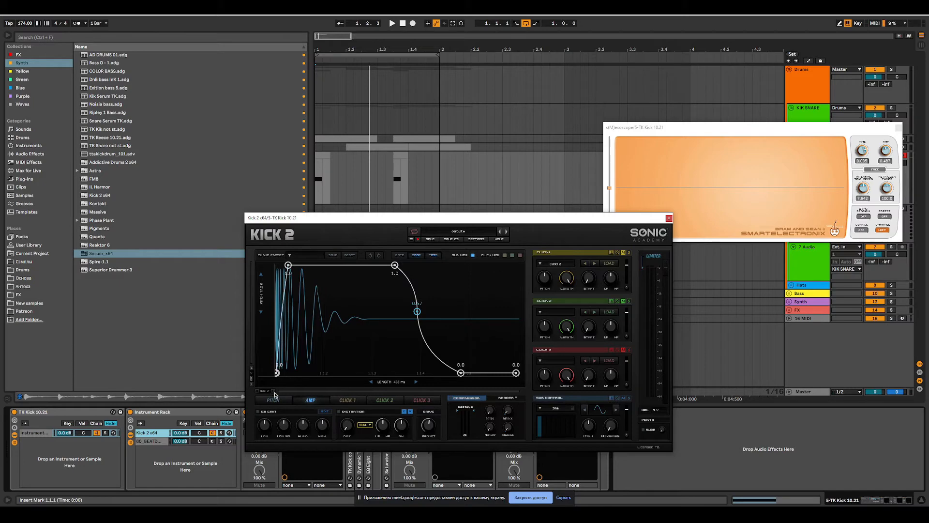
- Magnify the beginning of the amp envelope and place its start node at zero time while auditioning the kick
{"action": "left_click", "coordinate": [274, 391]}
{"action": "left_click", "coordinate": [273, 391]}
{"action": "left_click_drag", "start_coordinate": [403, 392], "coordinate": [288, 389]}
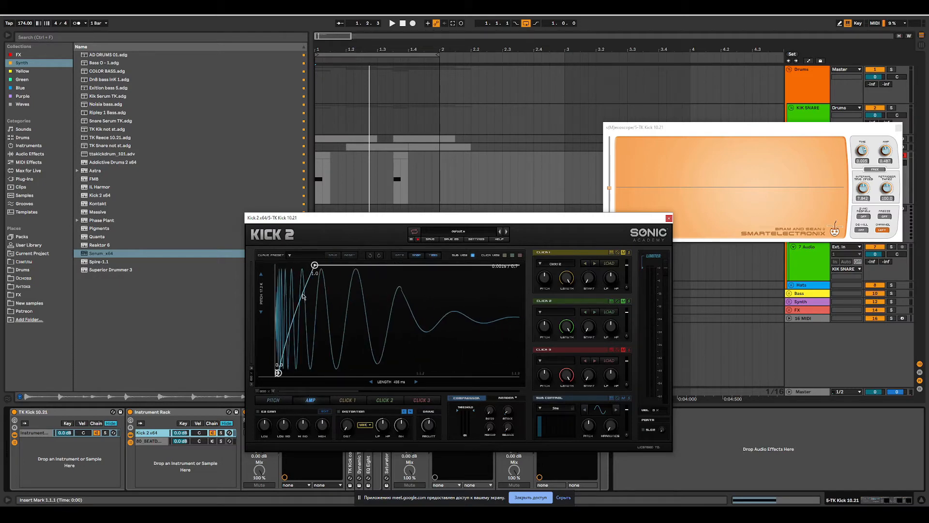
{"action": "left_click", "coordinate": [274, 392]}
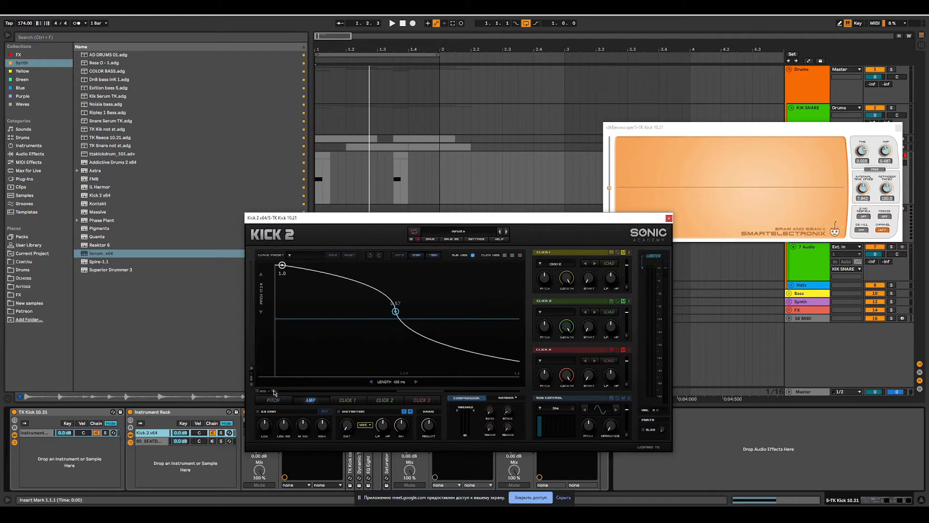
{"action": "left_click_drag", "start_coordinate": [433, 394], "coordinate": [297, 391]}
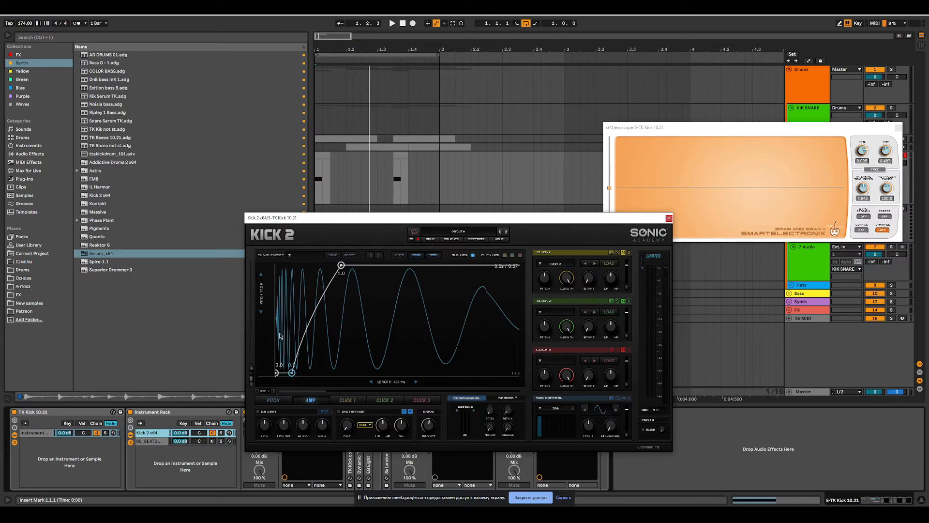
{"action": "key", "text": "space"}
{"action": "left_click_drag", "start_coordinate": [291, 372], "coordinate": [276, 374]}
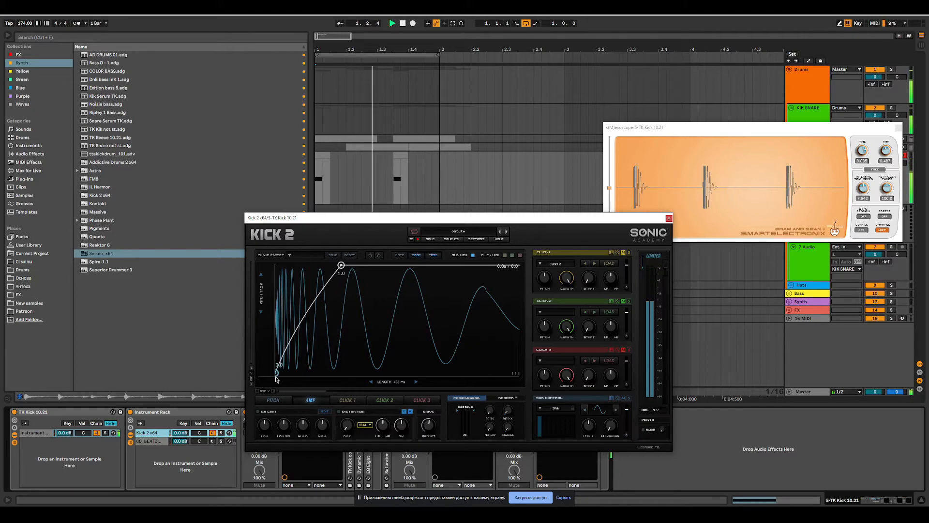
{"action": "key", "text": "space"}
- Audition the kick with a very short amp attack, then lengthen the attack by moving its peak node later
{"action": "left_click_drag", "start_coordinate": [341, 266], "coordinate": [299, 266]}
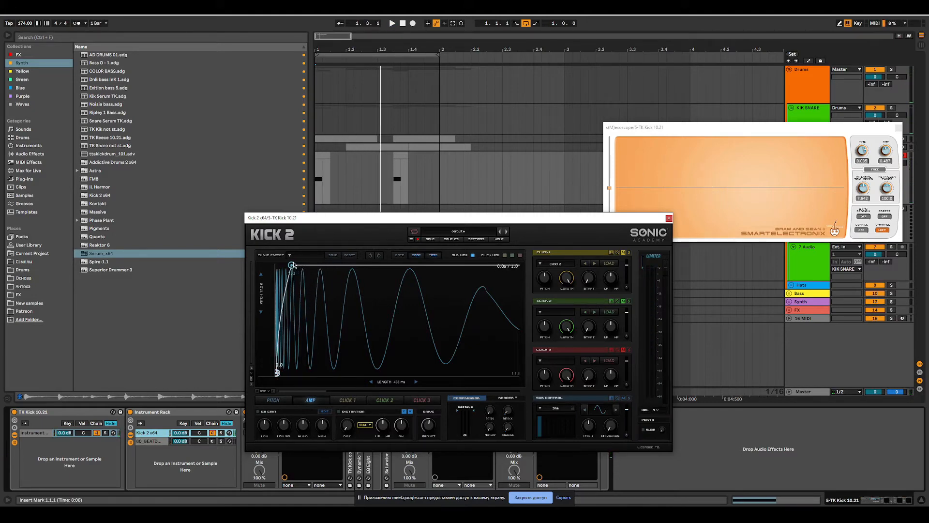
{"action": "key", "text": "space"}
{"action": "left_click_drag", "start_coordinate": [292, 265], "coordinate": [316, 267]}
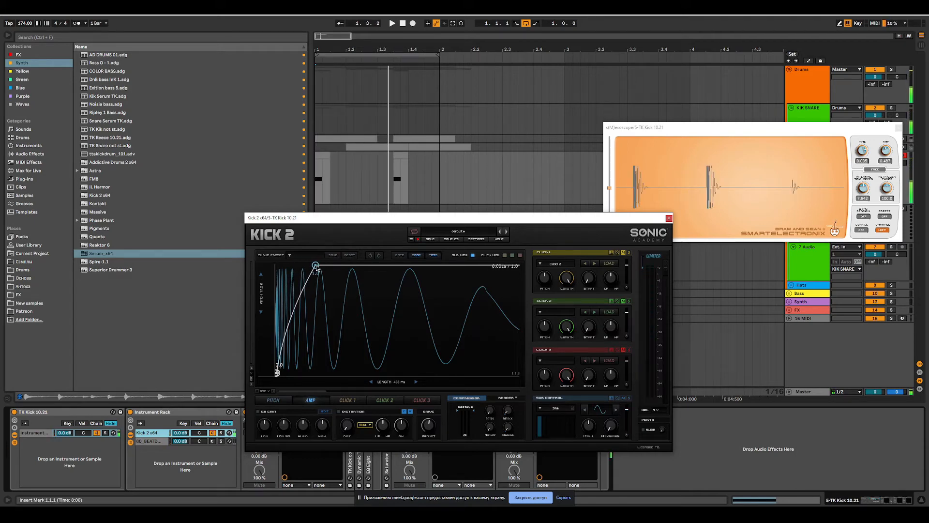
- Across the full amp envelope, move the hold end node to about 0.039 s and the attack peak slightly later
{"action": "left_click_drag", "start_coordinate": [289, 392], "coordinate": [398, 391]}
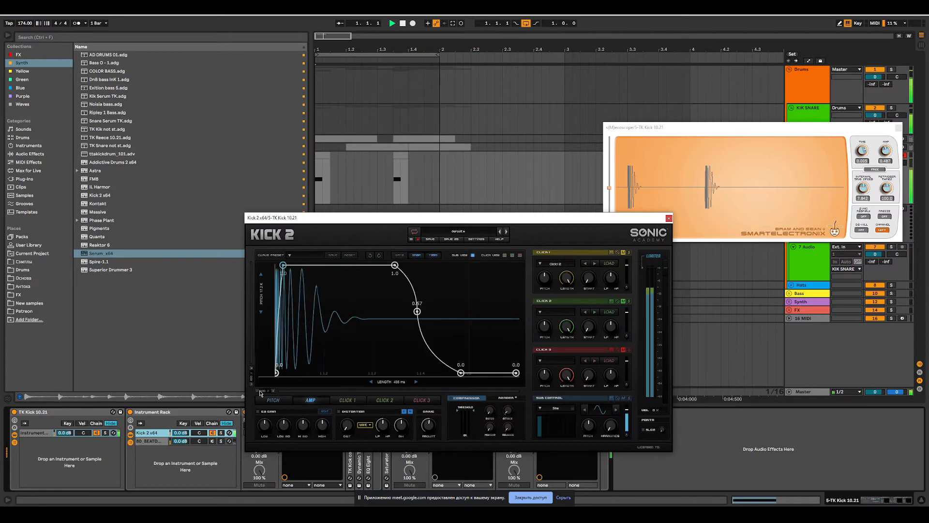
{"action": "mouse_move", "coordinate": [394, 265]}
{"action": "left_mouse_down"}
{"action": "mouse_move", "coordinate": [377, 337]}
{"action": "mouse_move", "coordinate": [385, 265]}
{"action": "left_mouse_up"}
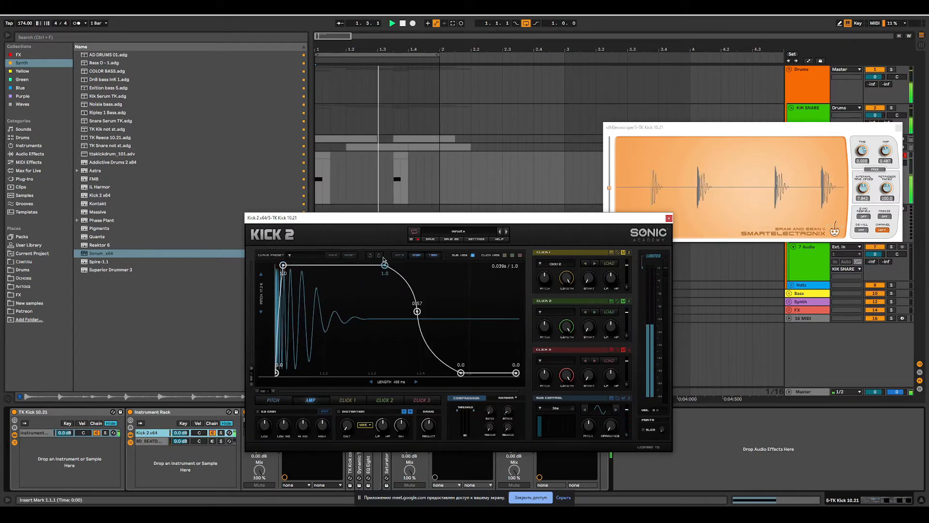
{"action": "left_click_drag", "start_coordinate": [283, 265], "coordinate": [289, 267]}
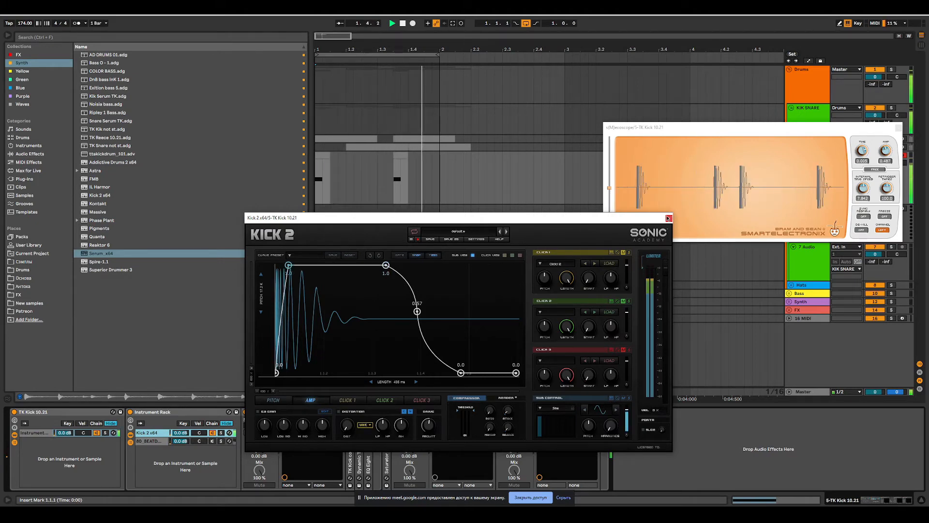
- Return Kick 2 to its pitch envelope, close its window, and unfold the TK Kick compr compressor for playback
{"action": "left_click", "coordinate": [273, 400]}
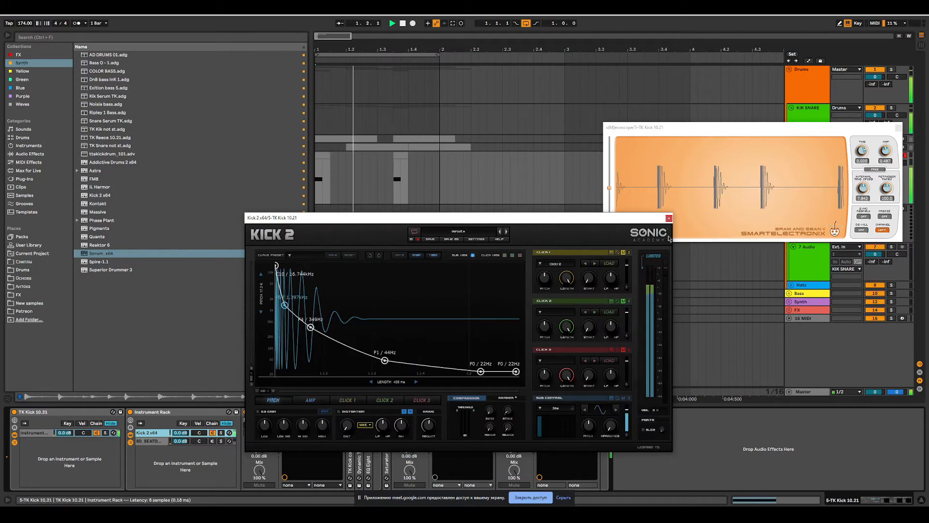
{"action": "left_click", "coordinate": [669, 218]}
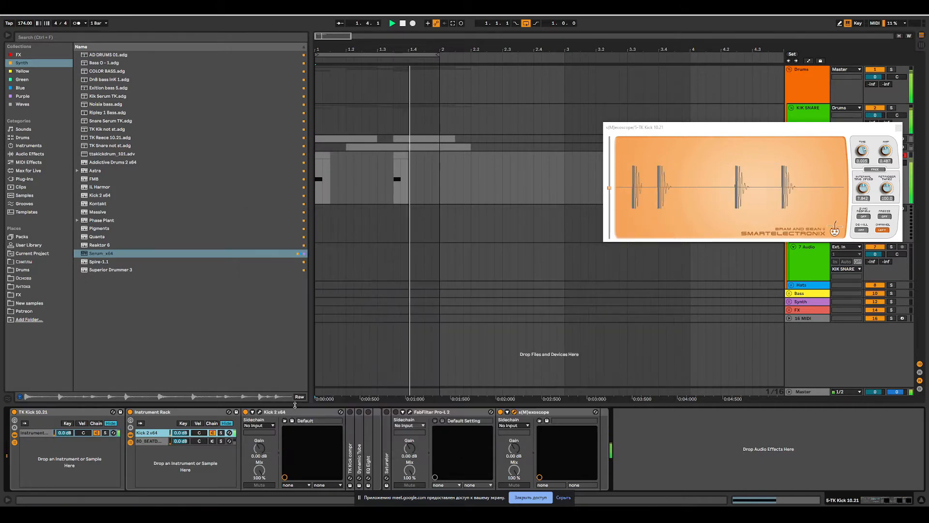
{"action": "double_click", "coordinate": [350, 433]}
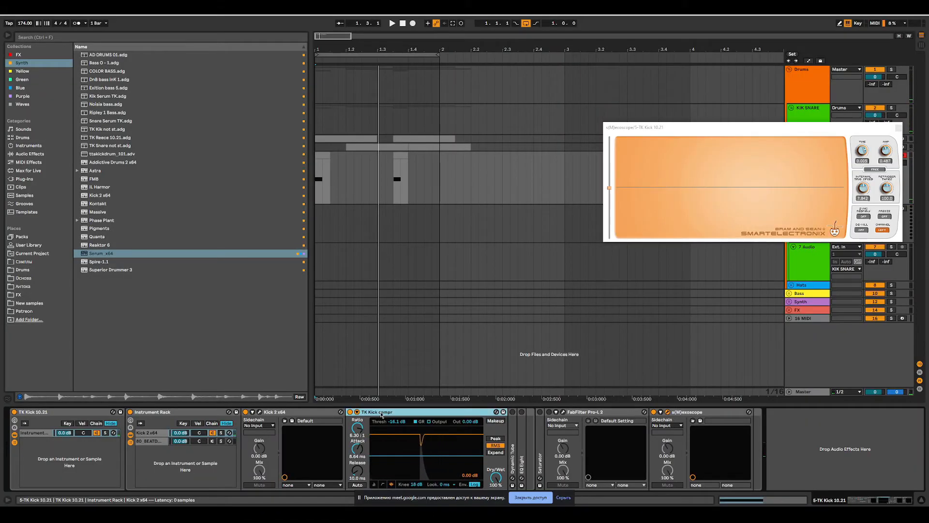
{"action": "key", "text": "space"}
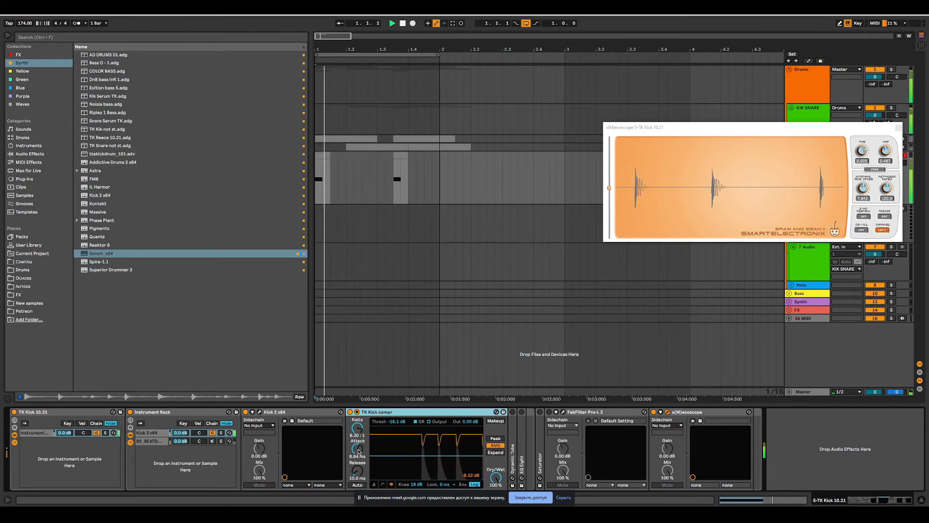
- Set the compressor's attack to 9.47 ms and replay the kick
{"action": "mouse_move", "coordinate": [357, 449]}
{"action": "left_mouse_down"}
{"action": "mouse_move", "coordinate": [357, 441]}
{"action": "mouse_move", "coordinate": [357, 448]}
{"action": "left_mouse_up"}
{"action": "key", "text": "space"}
{"action": "key", "text": "space"}
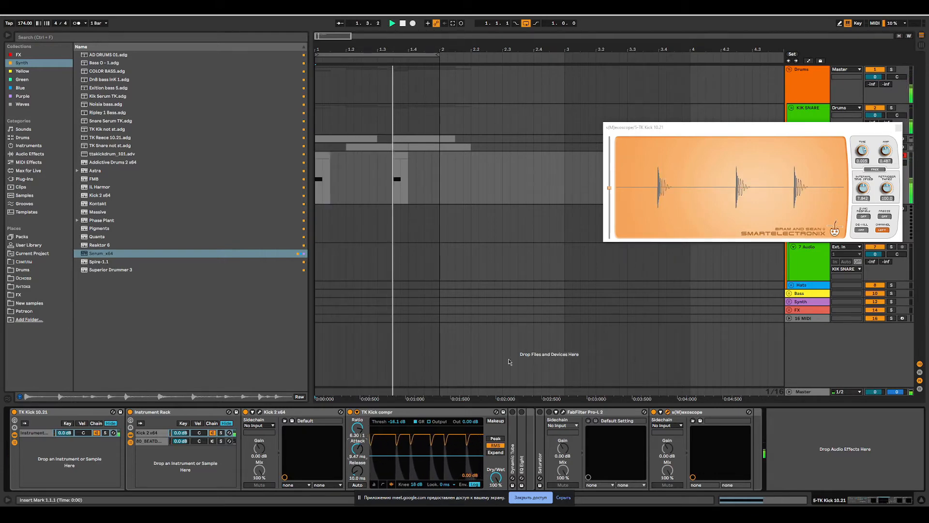
- Set the oscilloscope's time to about 0.008 and amp to about 0.80, and check the compressed kick's waveform
{"action": "key", "text": "space"}
{"action": "key", "text": "space"}
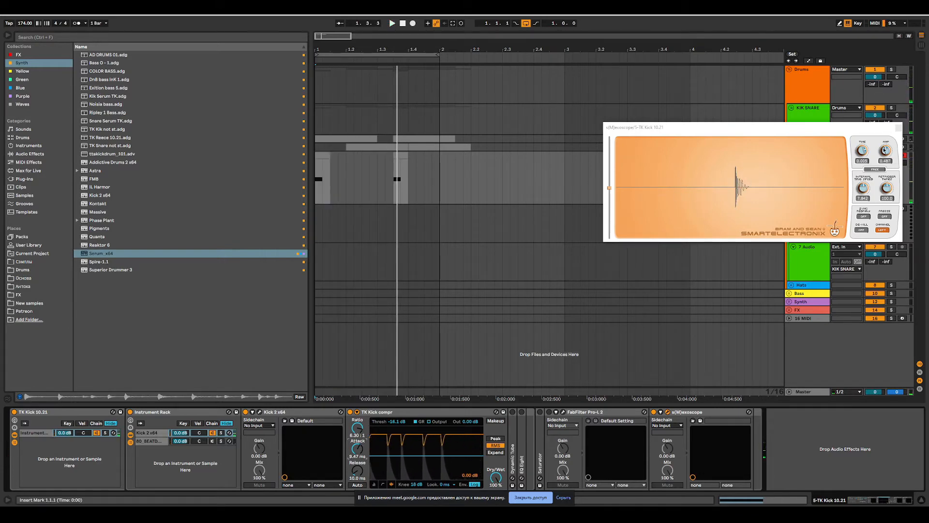
{"action": "key", "text": "space"}
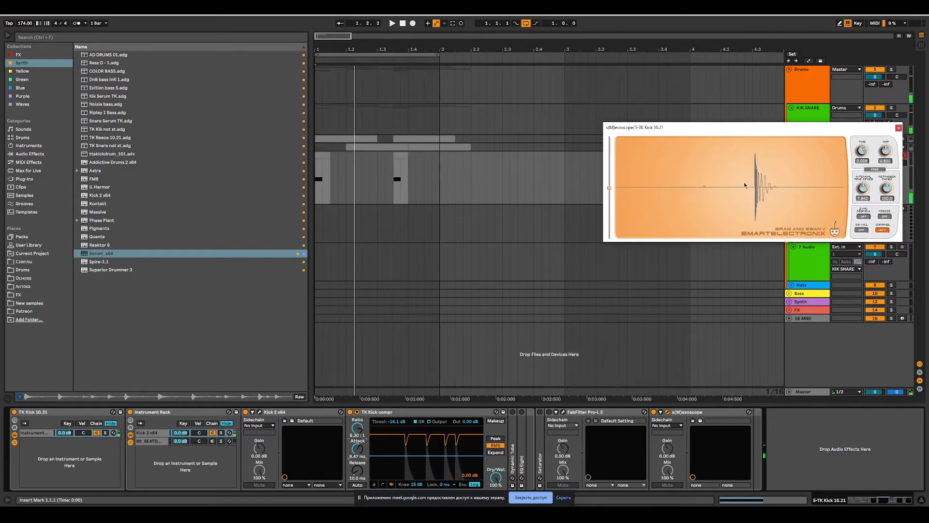
{"action": "key", "text": "space"}
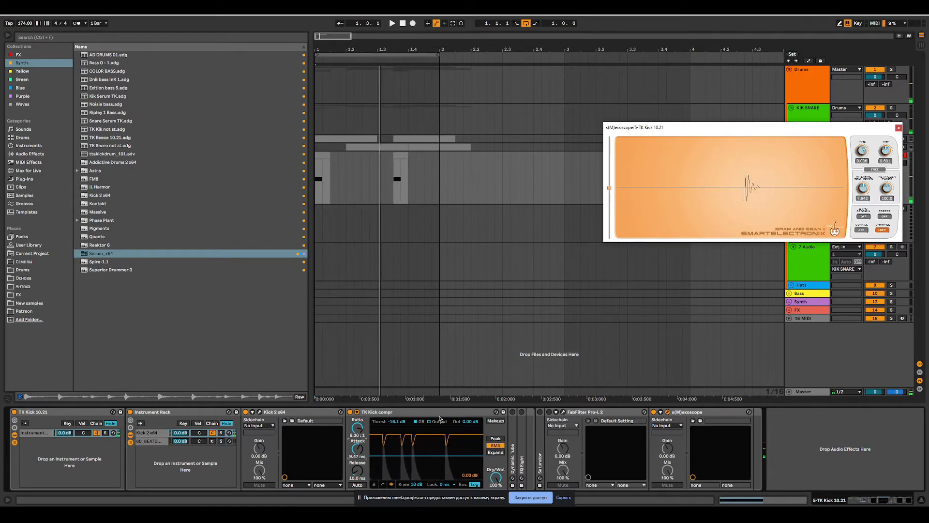
- Fold the compressor, unfold Dynamic Tube and switch it on during playback
{"action": "left_click", "coordinate": [357, 412]}
{"action": "double_click", "coordinate": [363, 415]}
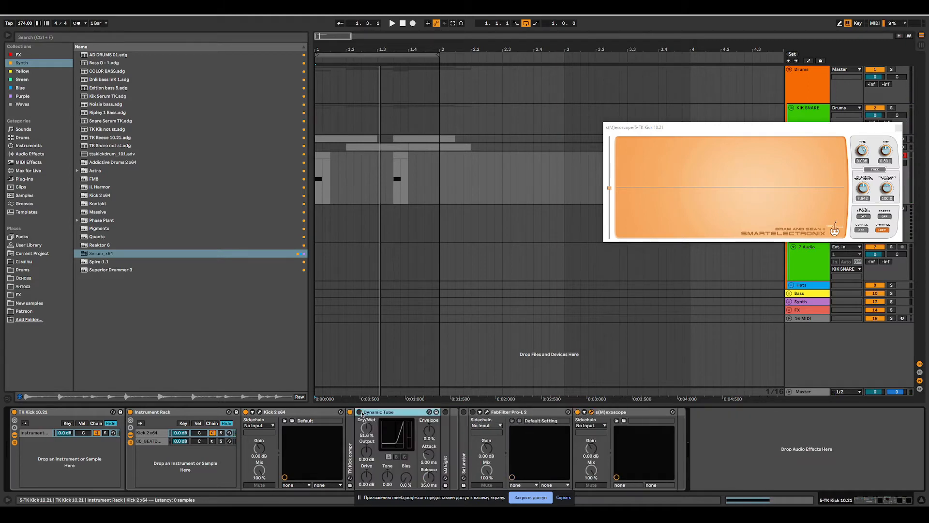
{"action": "key", "text": "space"}
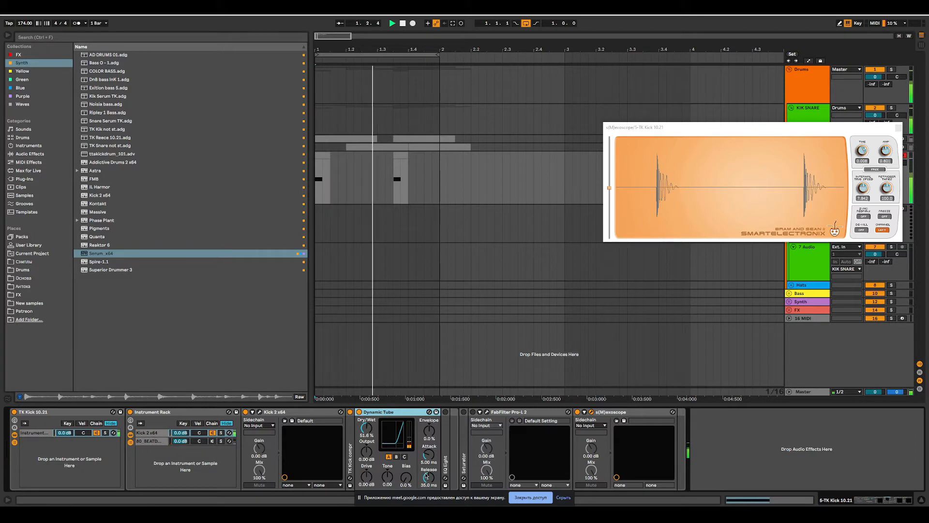
- Raise Dynamic Tube's Dry/Wet to about 73% and audition the saturated kick
{"action": "left_click_drag", "start_coordinate": [366, 428], "coordinate": [366, 413]}
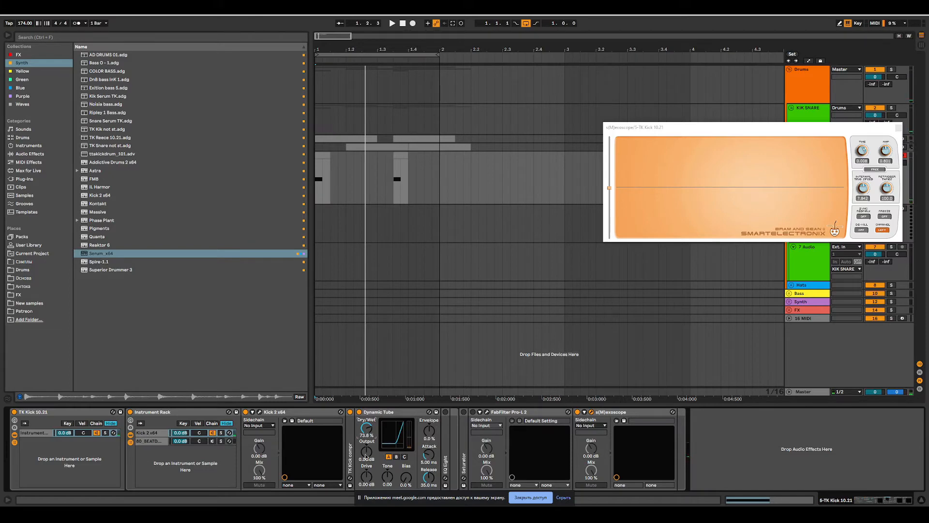
{"action": "key", "text": "space"}
{"action": "key", "text": "space"}
{"action": "key", "text": "space"}
{"action": "left_click_drag", "start_coordinate": [370, 429], "coordinate": [369, 430]}
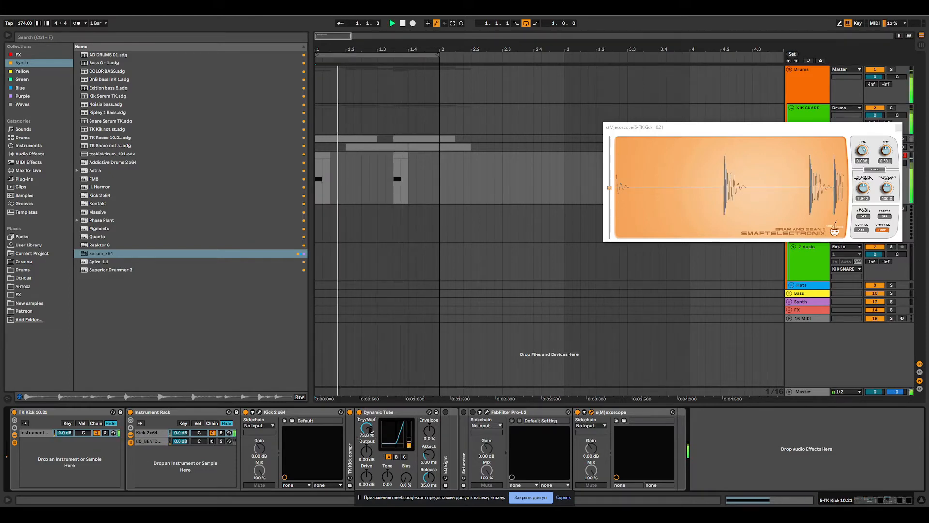
- Set Dynamic Tube's Drive to about 1.43 dB and Dry/Wet to about 54.8% while auditioning the kick
{"action": "key", "text": "space"}
{"action": "key", "text": "space"}
{"action": "mouse_move", "coordinate": [372, 478]}
{"action": "left_mouse_down"}
{"action": "mouse_move", "coordinate": [372, 430]}
{"action": "mouse_move", "coordinate": [372, 474]}
{"action": "left_mouse_up"}
{"action": "key", "text": "space"}
{"action": "key", "text": "space"}
{"action": "key", "text": "space"}
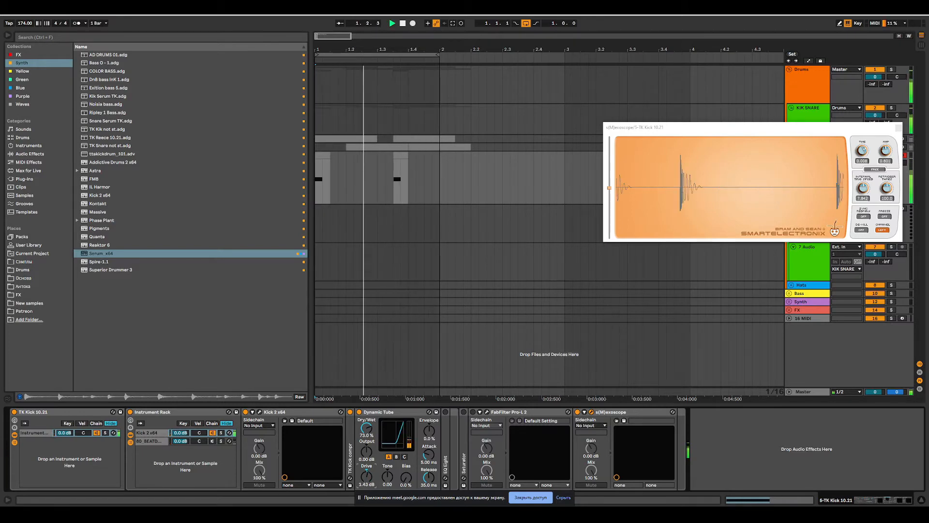
{"action": "left_click_drag", "start_coordinate": [372, 437], "coordinate": [372, 454]}
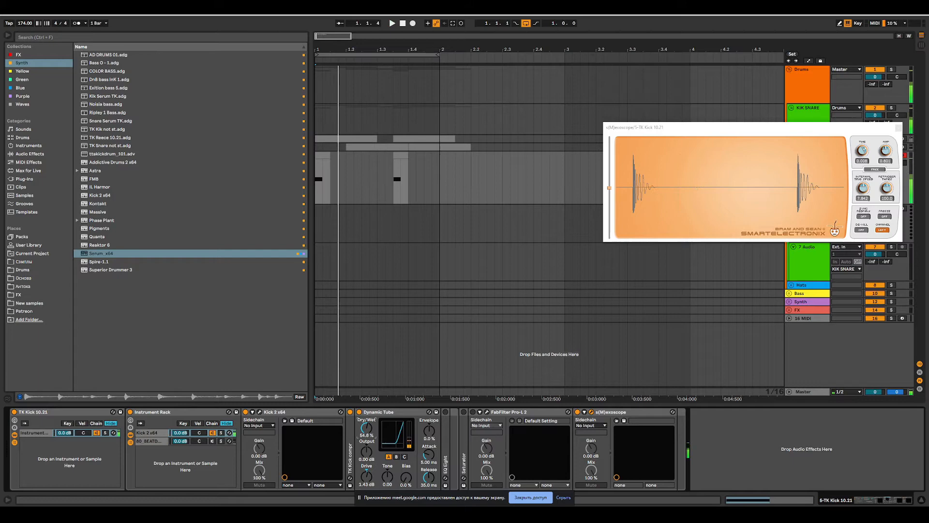
- Replace the Dynamic Tube view with EQ Eight, set its mid dip to about 696 Hz at -10 dB, and audition the kick
{"action": "double_click", "coordinate": [379, 413]}
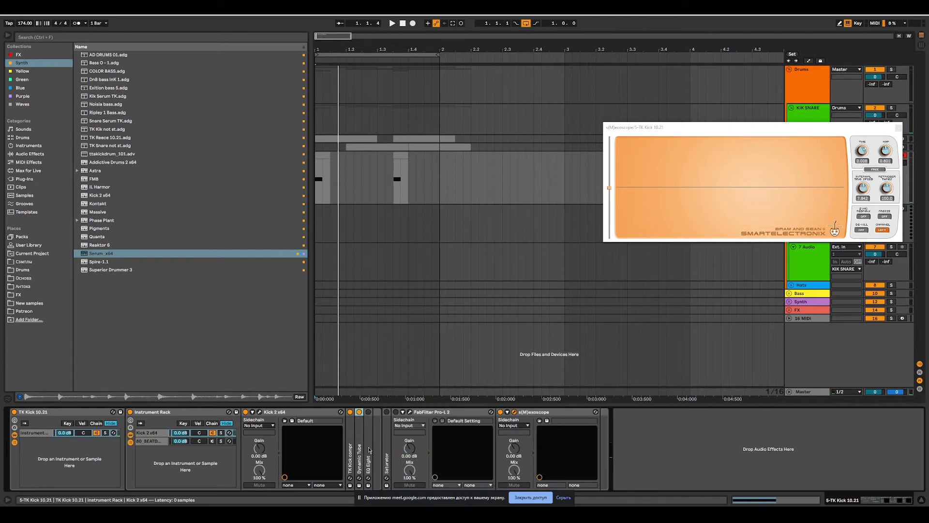
{"action": "double_click", "coordinate": [368, 453]}
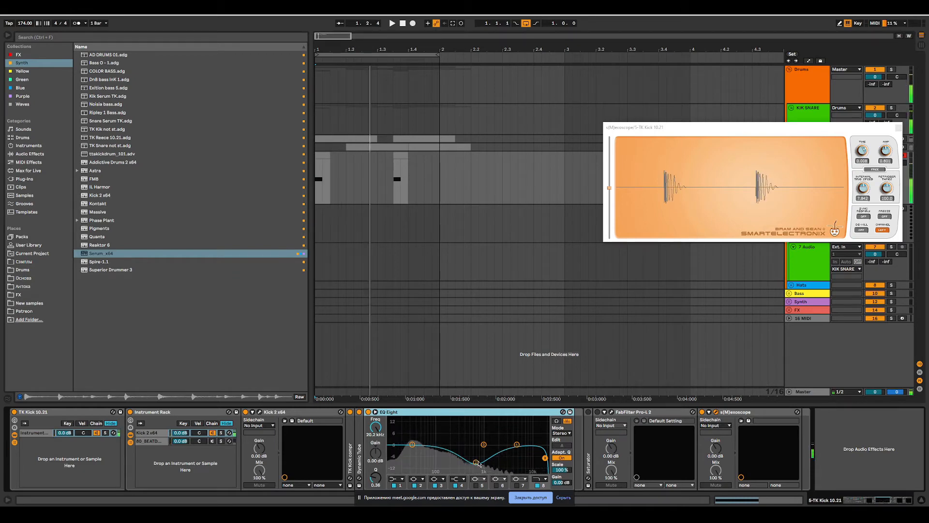
{"action": "left_click", "coordinate": [476, 462]}
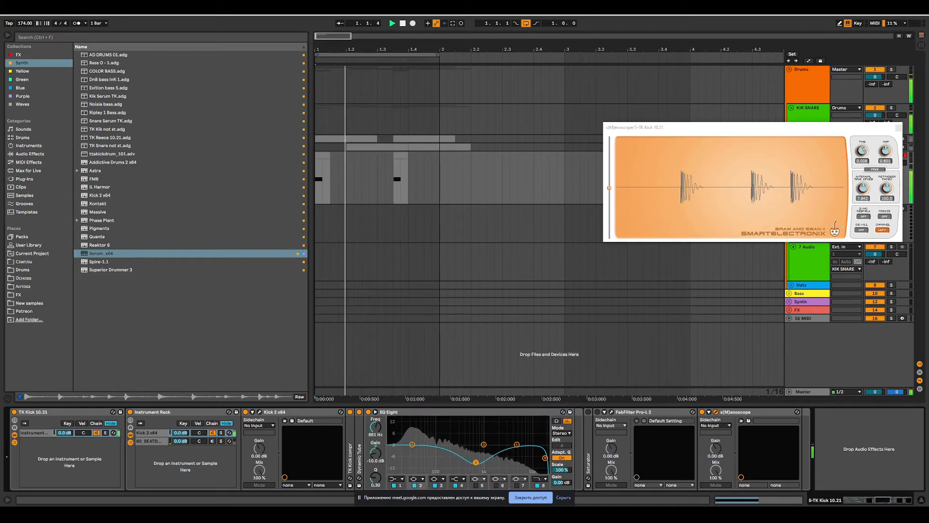
{"action": "left_click_drag", "start_coordinate": [476, 462], "coordinate": [476, 462]}
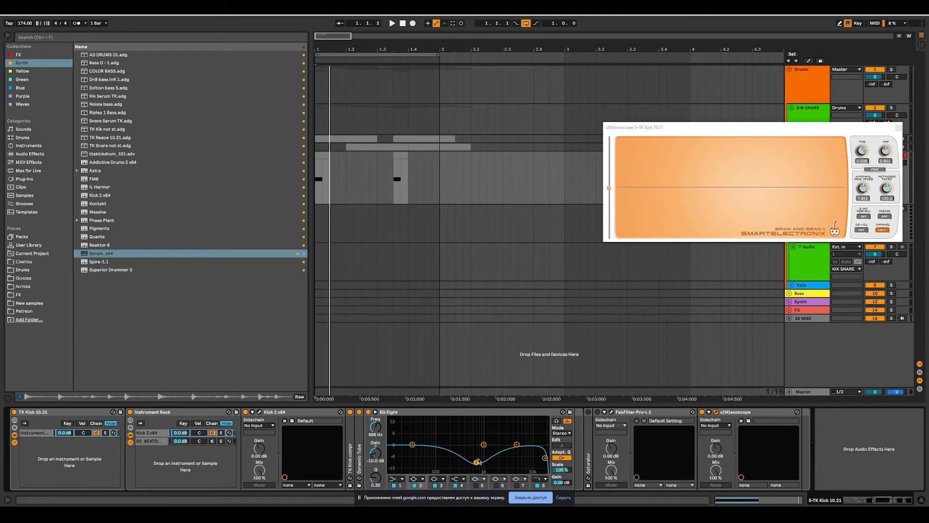
{"action": "key", "text": "space"}
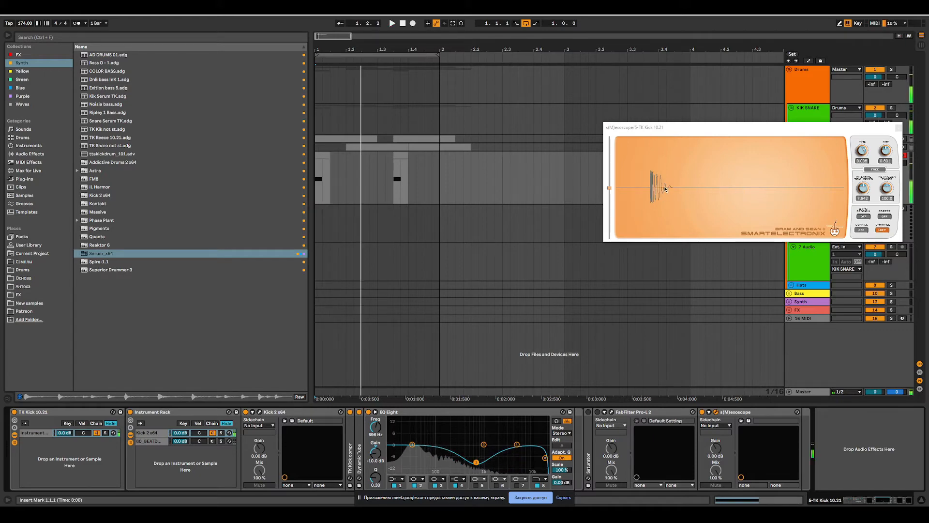
{"action": "double_click", "coordinate": [449, 412]}
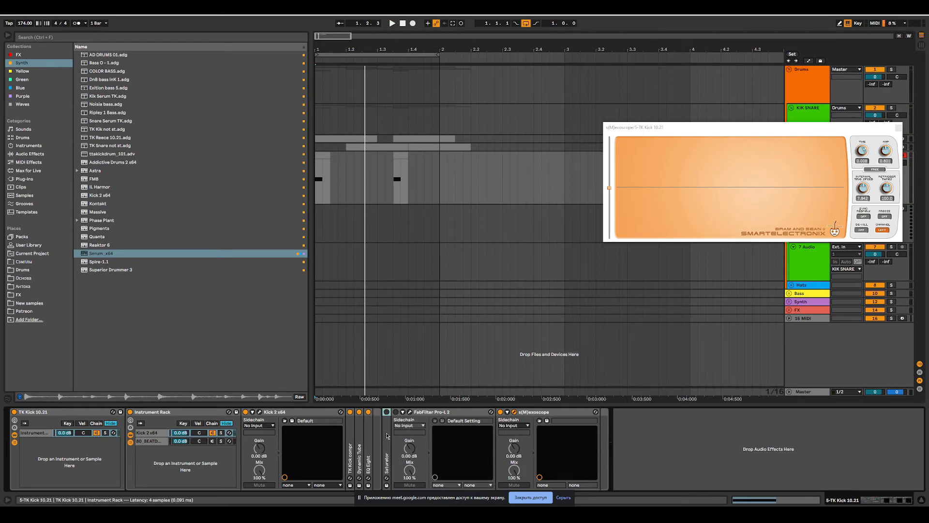
- Show the sample waveform of the 80_BEATDOWN_LOOP04 chain and solo that layer
{"action": "left_click", "coordinate": [378, 416]}
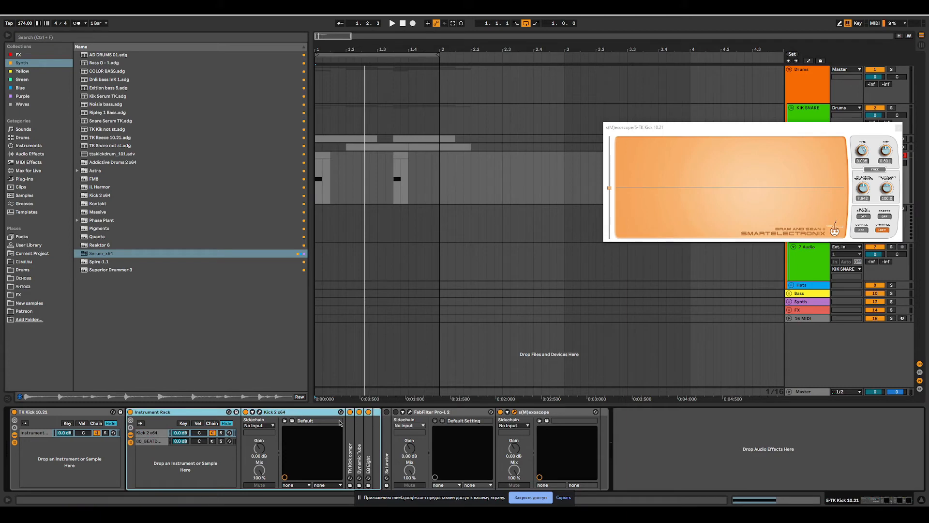
{"action": "left_click", "coordinate": [150, 440]}
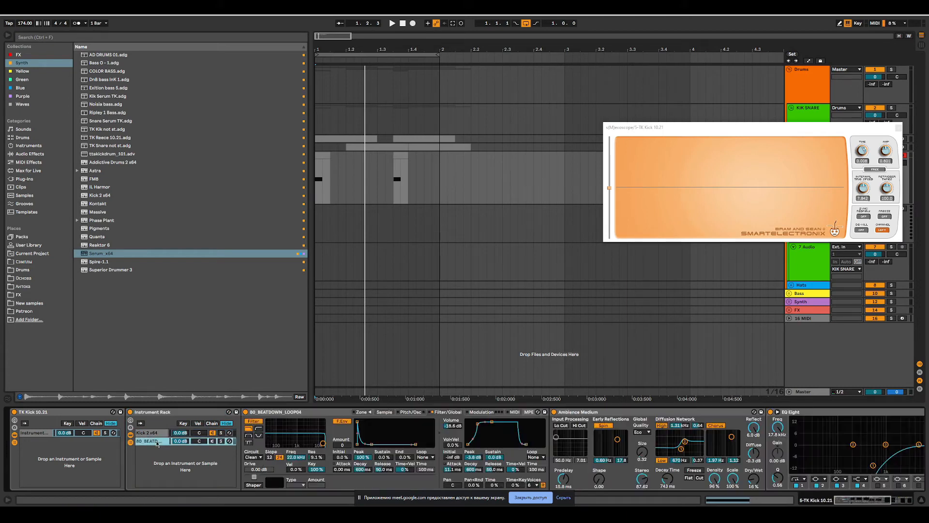
{"action": "left_click", "coordinate": [408, 412]}
{"action": "left_click", "coordinate": [384, 412]}
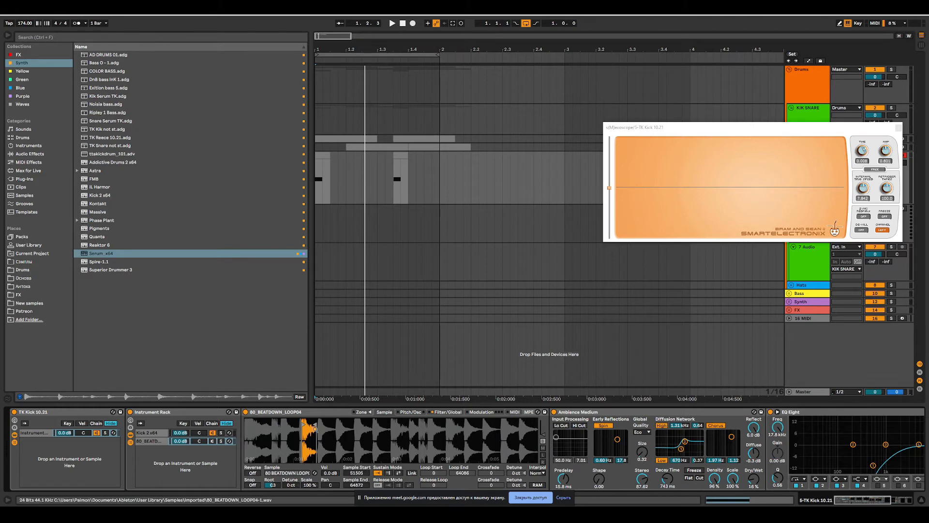
{"action": "left_click", "coordinate": [213, 434]}
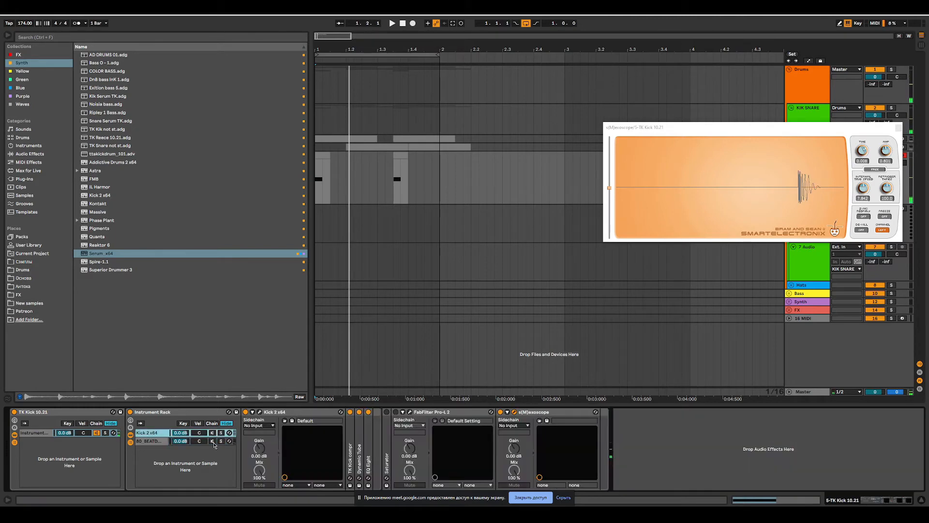
{"action": "left_click", "coordinate": [213, 441]}
{"action": "left_click", "coordinate": [221, 441]}
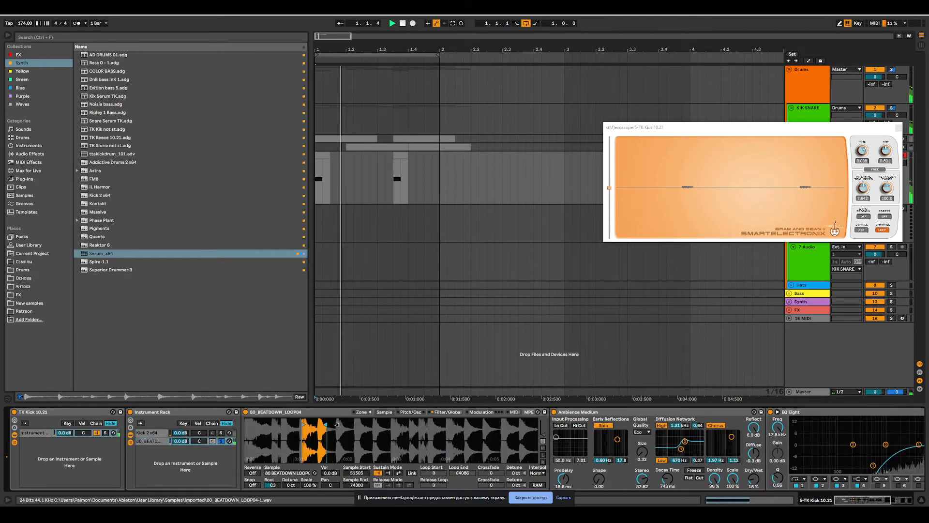
- Try extending the layer's sample end to about 188505 and audition it
{"action": "left_click_drag", "start_coordinate": [317, 426], "coordinate": [454, 427]}
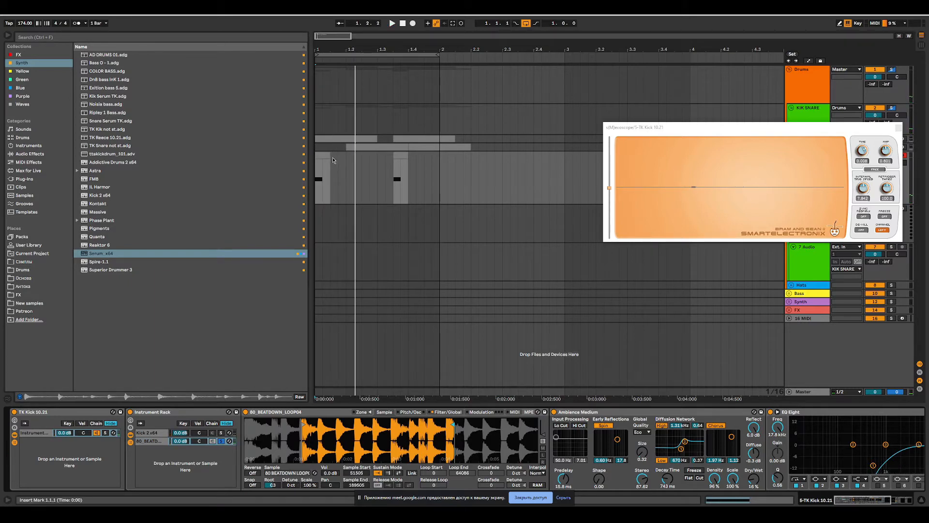
{"action": "mouse_move", "coordinate": [336, 441]}
{"action": "left_mouse_down"}
{"action": "mouse_move", "coordinate": [326, 448]}
{"action": "mouse_move", "coordinate": [389, 464]}
{"action": "mouse_move", "coordinate": [335, 441]}
{"action": "left_mouse_up"}
{"action": "key", "text": "space"}
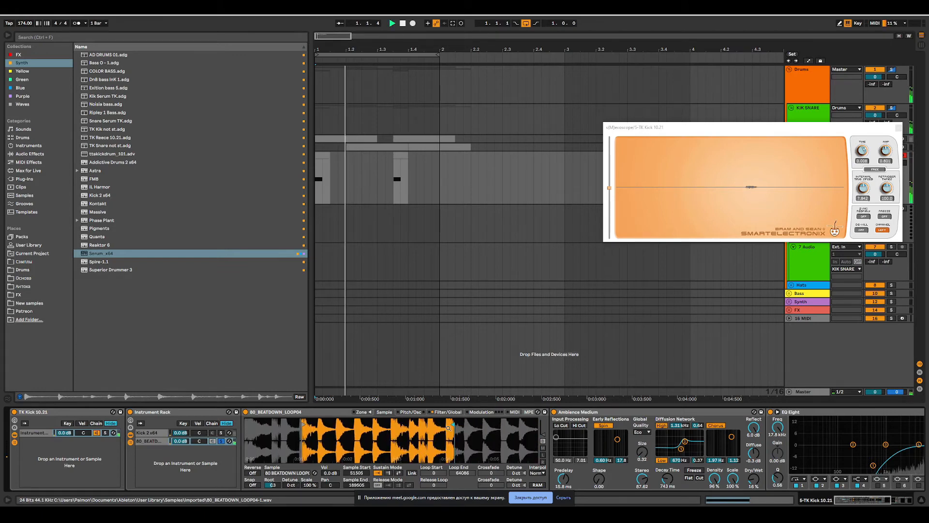
{"action": "key", "text": "space"}
- Shorten the layer's sample end to about 61334 and audition the trimmed hit
{"action": "left_click_drag", "start_coordinate": [454, 429], "coordinate": [309, 432]}
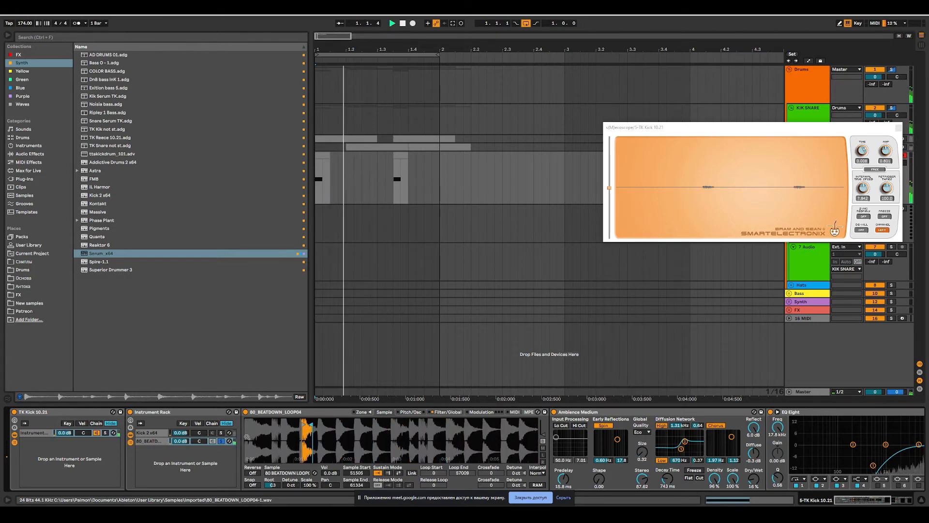
{"action": "key", "text": "space"}
{"action": "key", "text": "space"}
{"action": "key", "text": "space"}
{"action": "key", "text": "space"}
{"action": "key", "text": "space"}
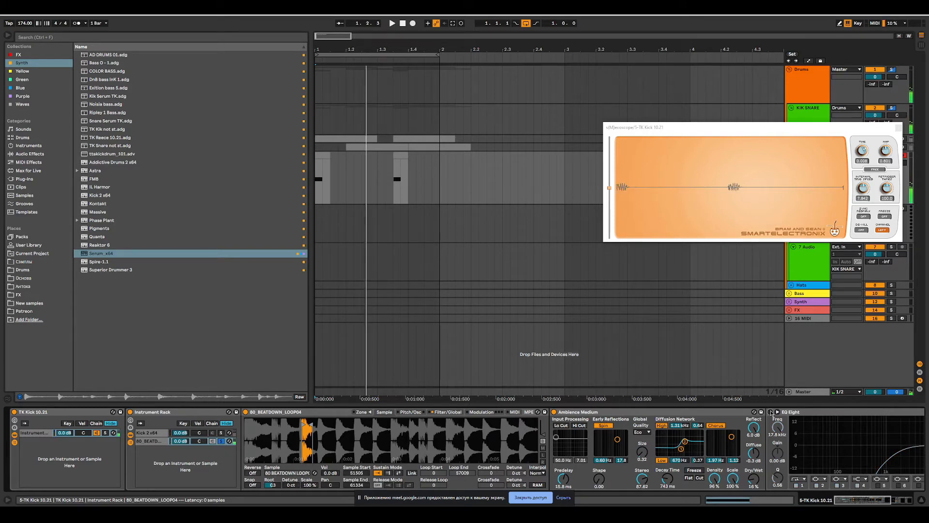
- Compare the soloed sample layer with its EQ Eight bypassed and switched back on
{"action": "key", "text": "space"}
{"action": "key", "text": "space"}
{"action": "key", "text": "space"}
{"action": "key", "text": "space"}
{"action": "key", "text": "space"}
{"action": "mouse_move", "coordinate": [852, 504]}
{"action": "left_mouse_down"}
{"action": "mouse_move", "coordinate": [874, 502]}
{"action": "mouse_move", "coordinate": [864, 502]}
{"action": "left_mouse_up"}
{"action": "key", "text": "space"}
{"action": "key", "text": "space"}
{"action": "key", "text": "space"}
{"action": "key", "text": "space"}
{"action": "left_click", "coordinate": [579, 412]}
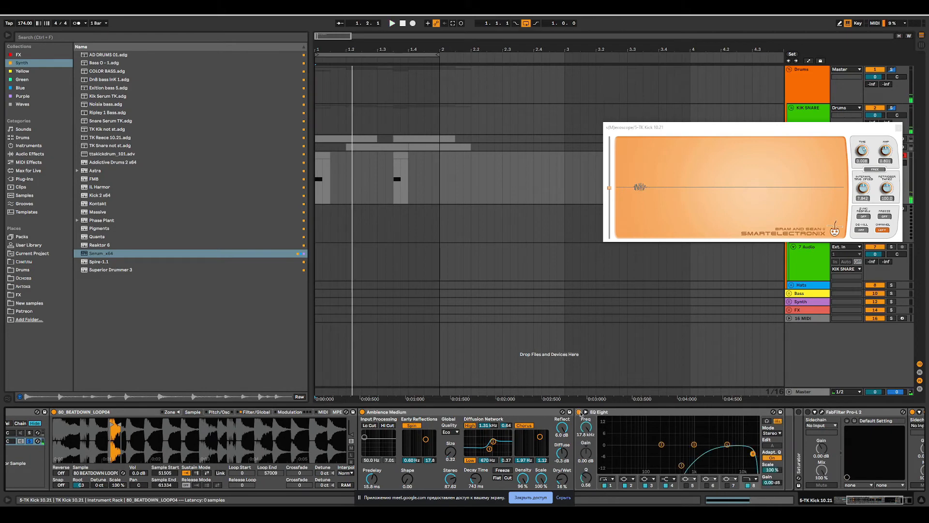
{"action": "key", "text": "space"}
{"action": "key", "text": "space"}
{"action": "key", "text": "space"}
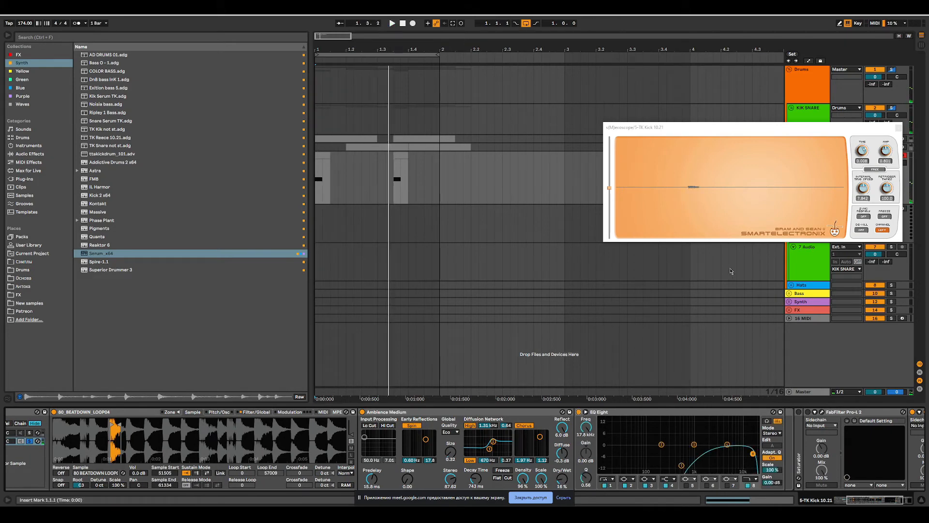
{"action": "key", "text": "space"}
{"action": "key", "text": "space"}
{"action": "key", "text": "space"}
{"action": "key", "text": "space"}
- Unsolo the sample layer and activate both the Kick 2 and sample chains
{"action": "left_click_drag", "start_coordinate": [874, 502], "coordinate": [852, 505]}
{"action": "left_click", "coordinate": [221, 440]}
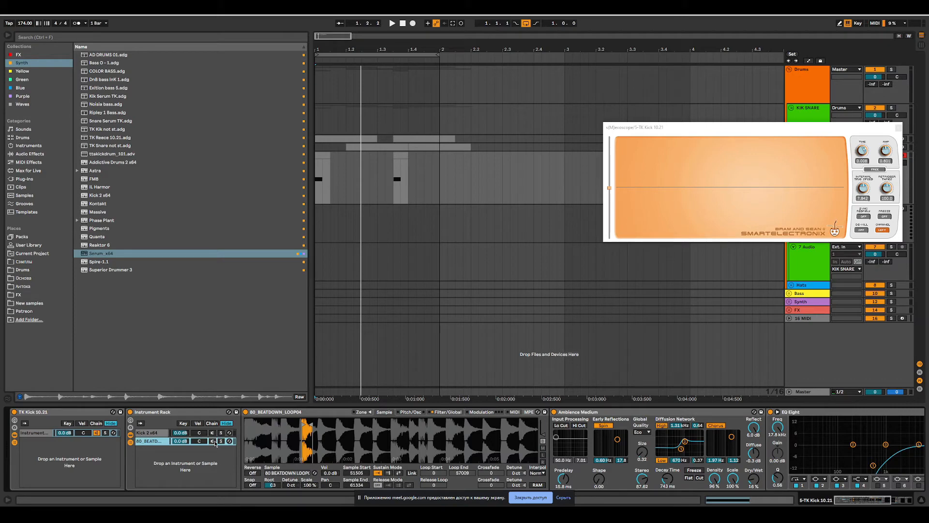
{"action": "key", "text": "space"}
{"action": "key", "text": "space"}
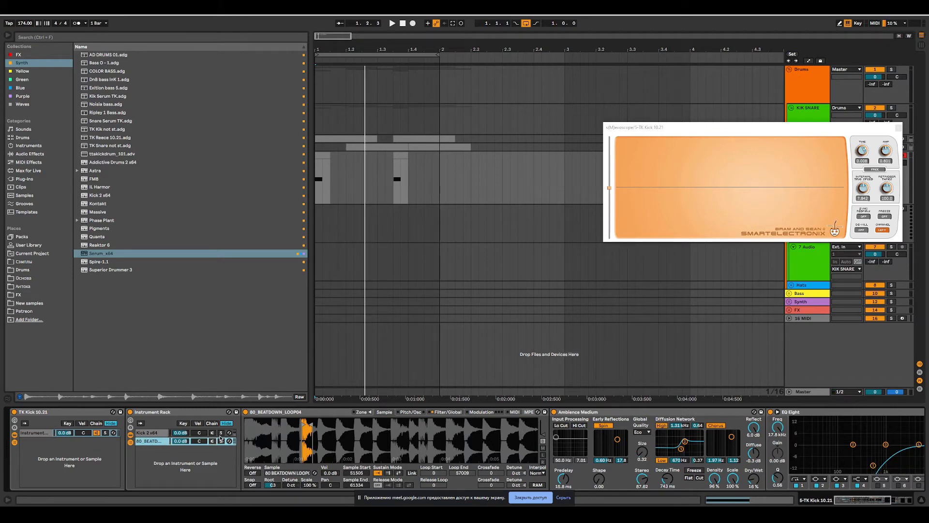
{"action": "left_click", "coordinate": [212, 433]}
{"action": "left_click", "coordinate": [212, 441]}
{"action": "key", "text": "space"}
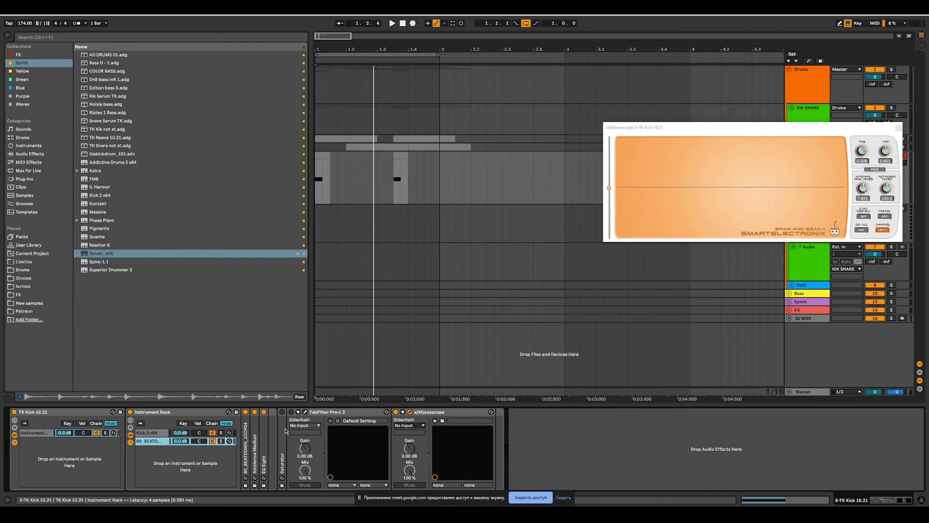
- Unfold the Saturator, switch it on and audition the layered kick
{"action": "double_click", "coordinate": [285, 430]}
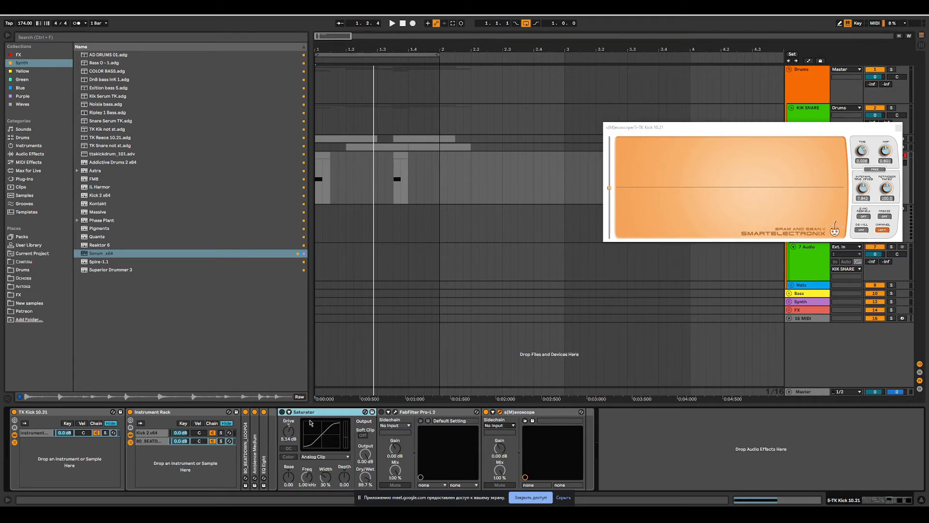
{"action": "key", "text": "space"}
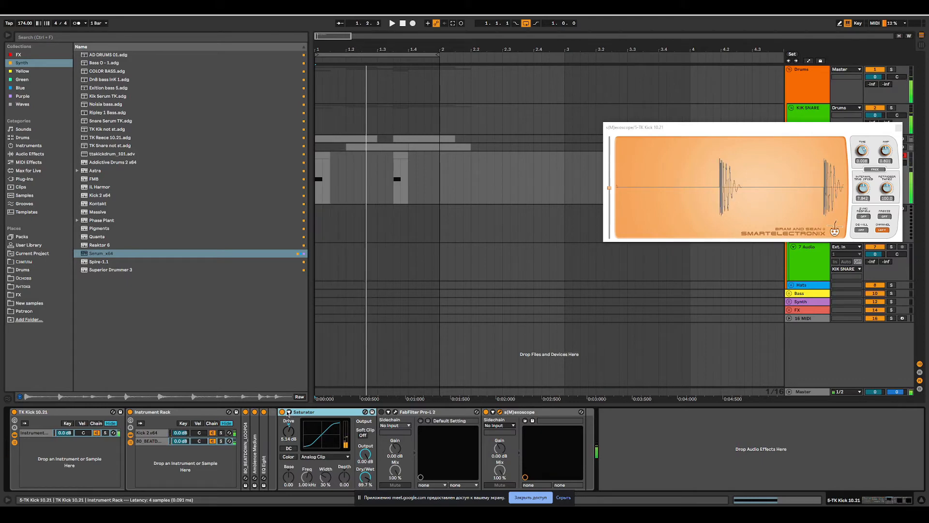
{"action": "key", "text": "space"}
- Find iZotope Trash 2 in the FX collection, insert it after the Saturator and switch the Saturator off
{"action": "left_click", "coordinate": [18, 55]}
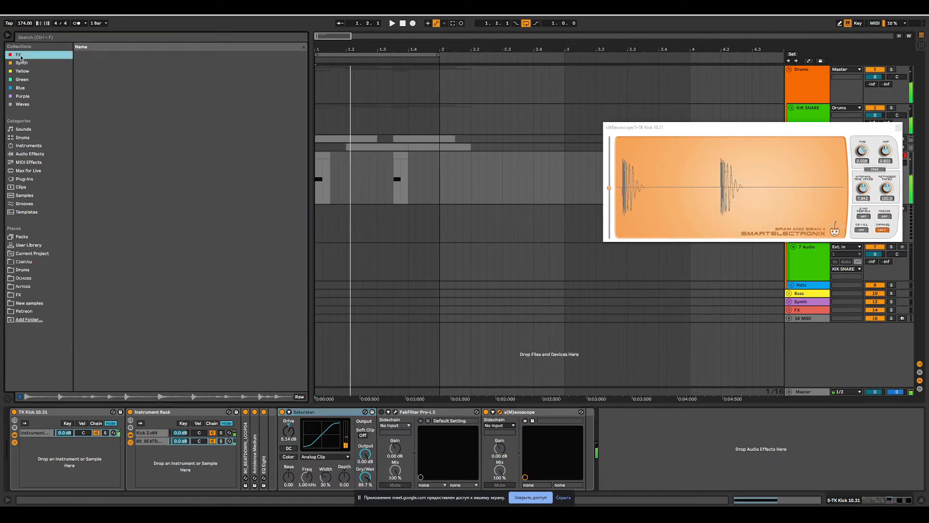
{"action": "key", "text": "ctrl+f"}
{"action": "type", "text": "tr"}
{"action": "left_click_drag", "start_coordinate": [110, 55], "coordinate": [304, 420]}
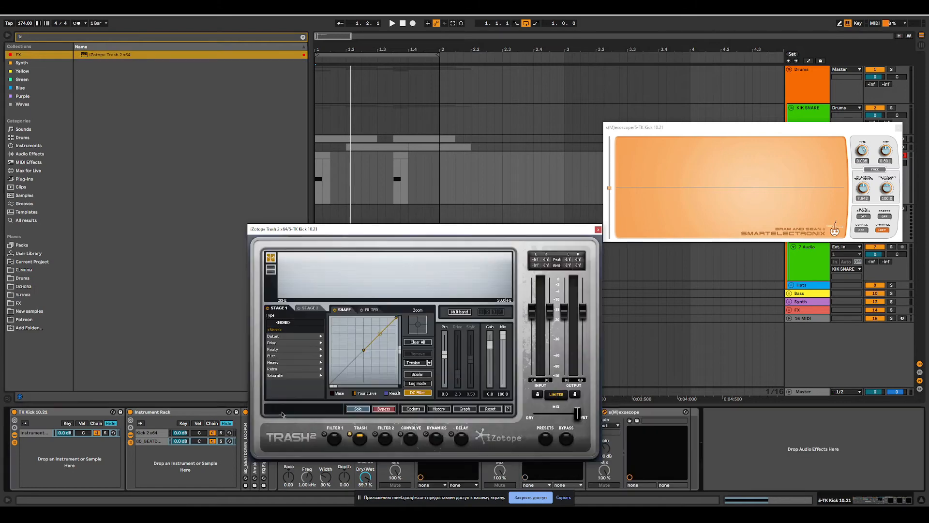
{"action": "left_click", "coordinate": [282, 413]}
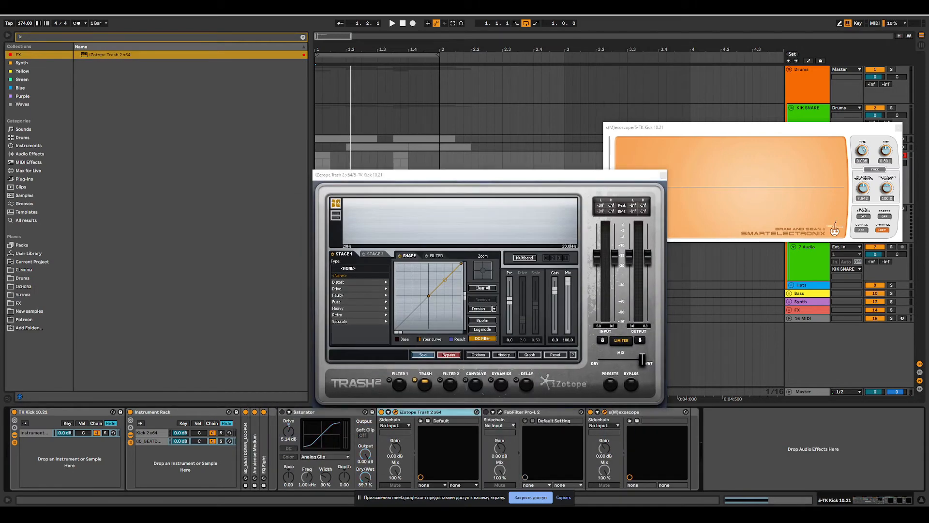
{"action": "left_click", "coordinate": [302, 37]}
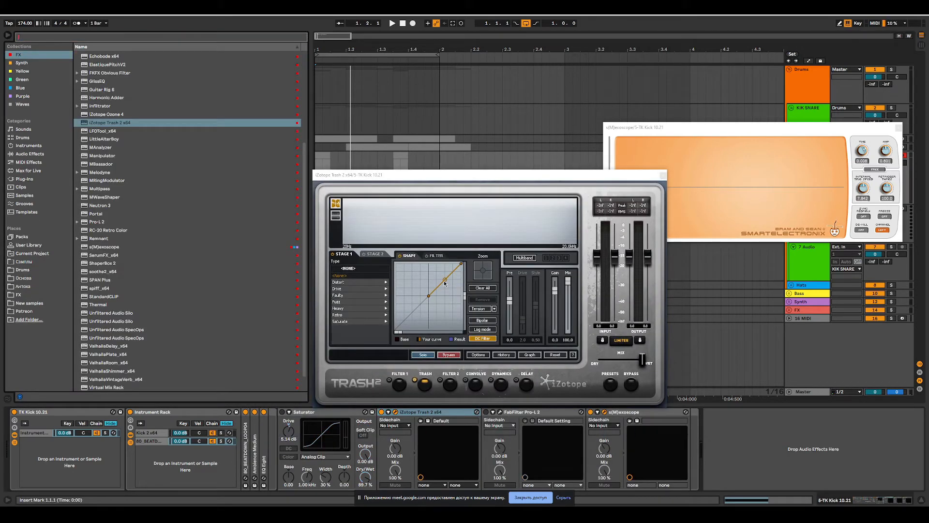
- Switch off Trash 2's limiter, bend the upper part of its shaping curve upward, and play the kick
{"action": "left_click", "coordinate": [617, 341]}
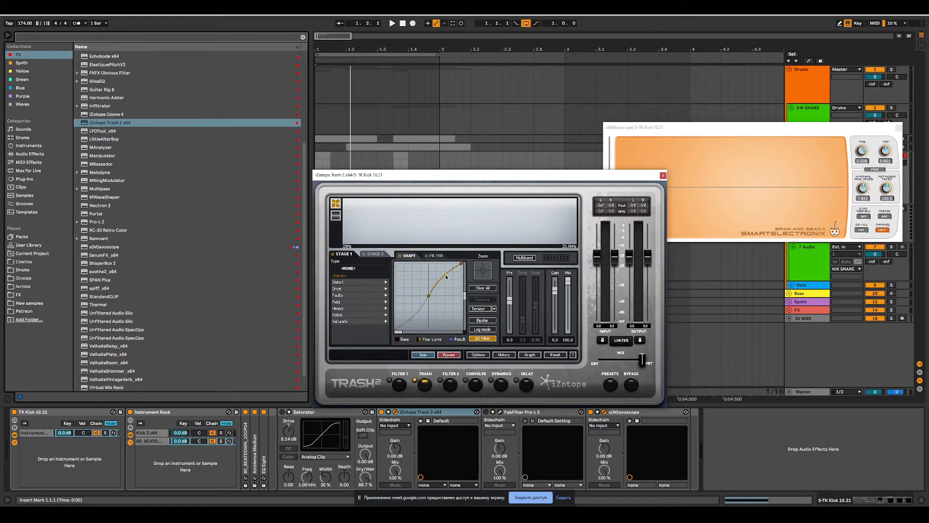
{"action": "key", "text": "space"}
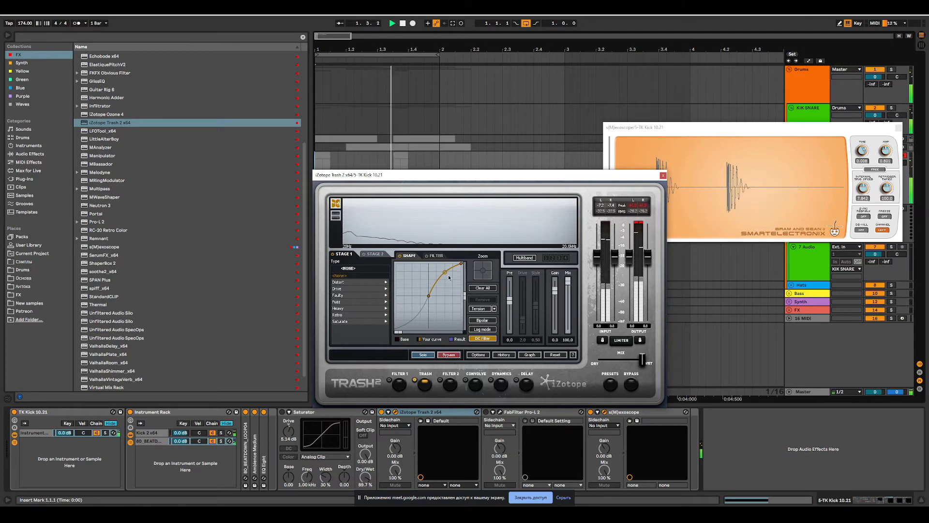
- Toggle iZotope Trash 2 on the kick to compare the sound, close its window and fold the device
{"action": "left_click", "coordinate": [381, 412]}
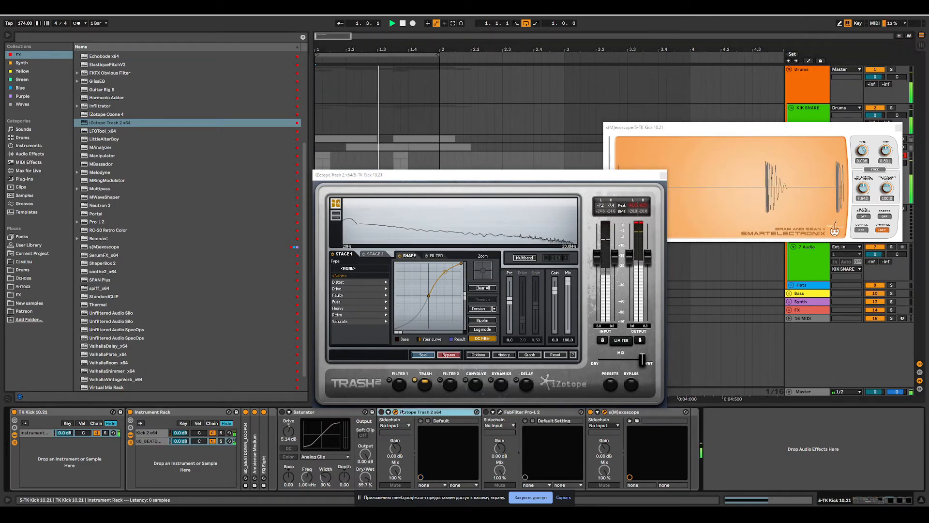
{"action": "left_click", "coordinate": [381, 412]}
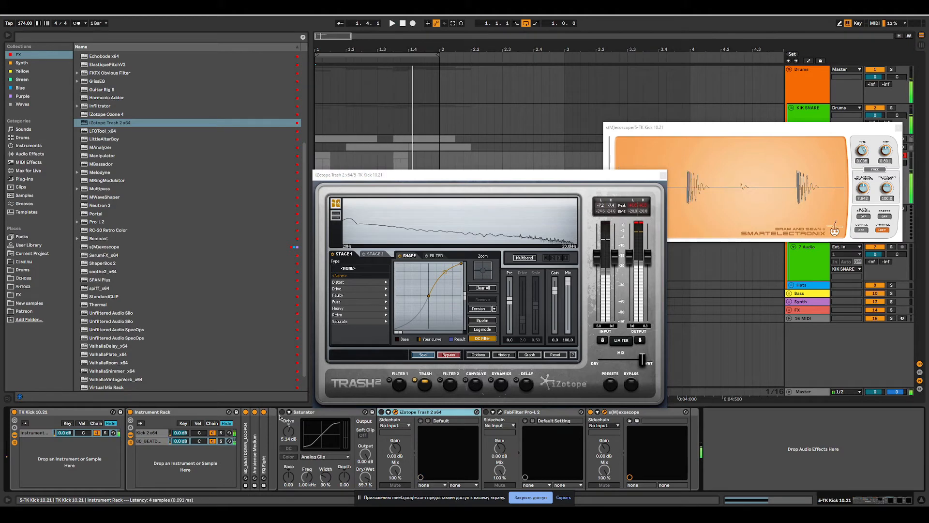
{"action": "left_click", "coordinate": [662, 174]}
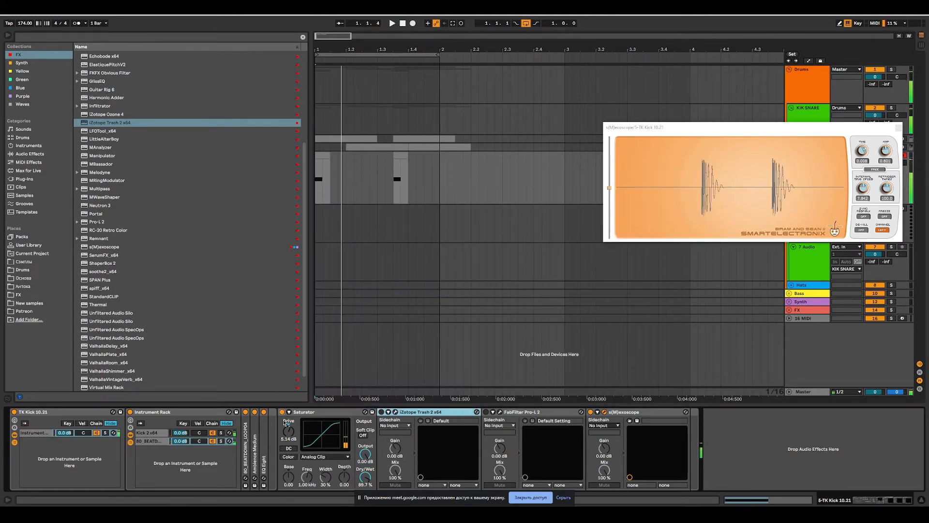
{"action": "double_click", "coordinate": [418, 412]}
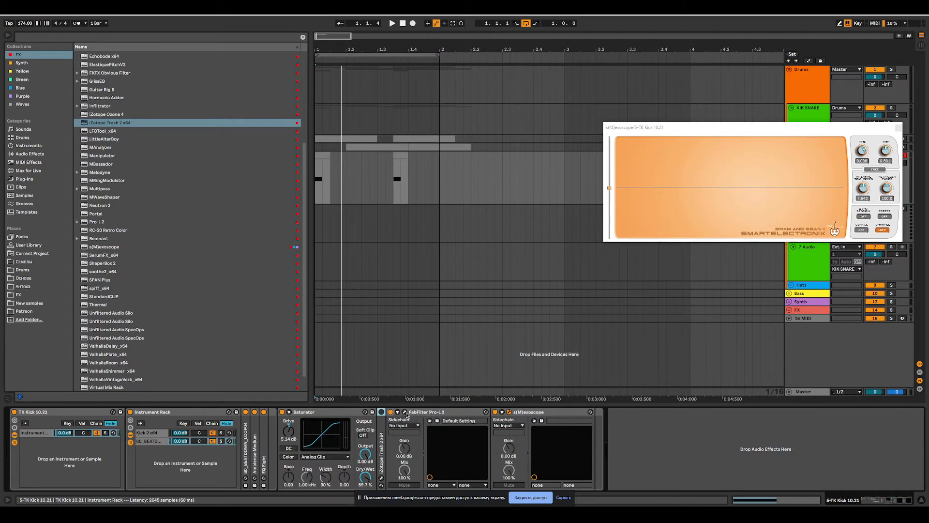
- Audition the Lookahead setting of FabFilter Pro-L 2 on the playing kick and close the plug-in window
{"action": "left_click", "coordinate": [405, 411]}
{"action": "left_click_drag", "start_coordinate": [584, 180], "coordinate": [446, 193]}
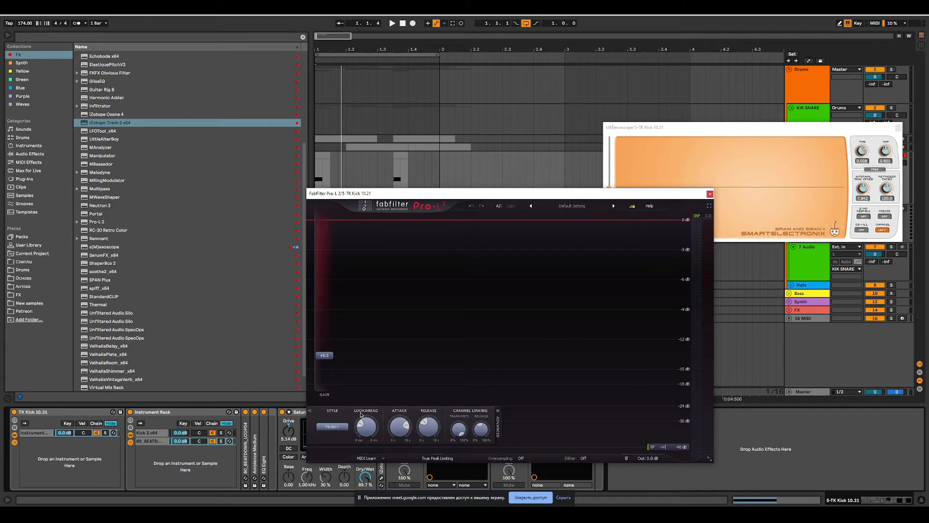
{"action": "key", "text": "space"}
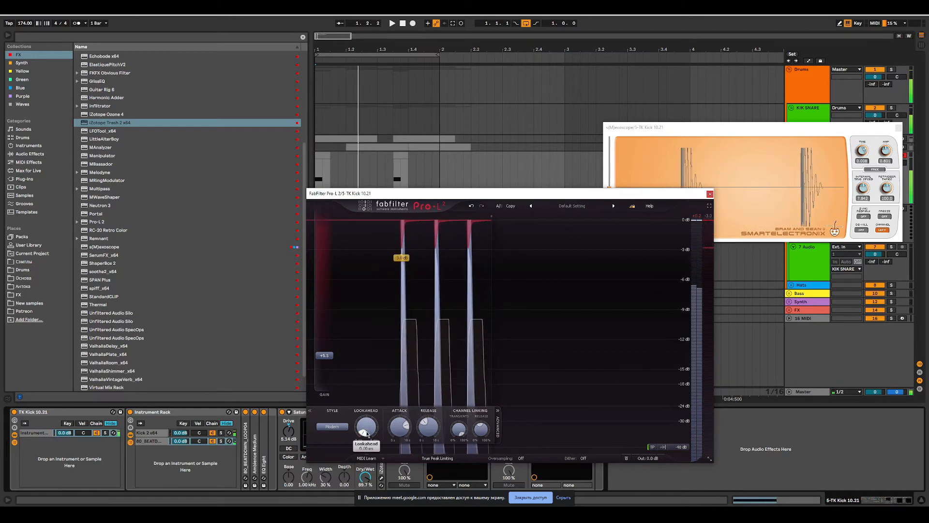
{"action": "left_click_drag", "start_coordinate": [363, 433], "coordinate": [408, 424]}
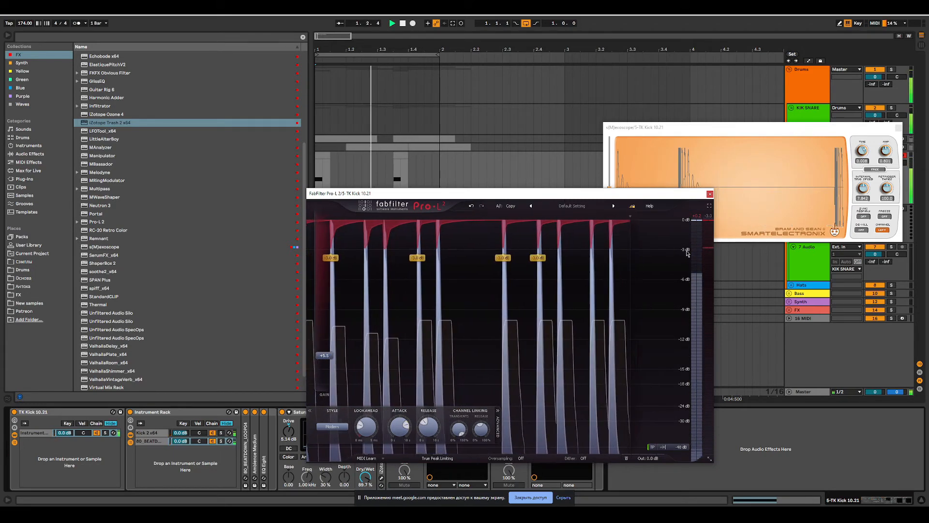
{"action": "left_click", "coordinate": [710, 194]}
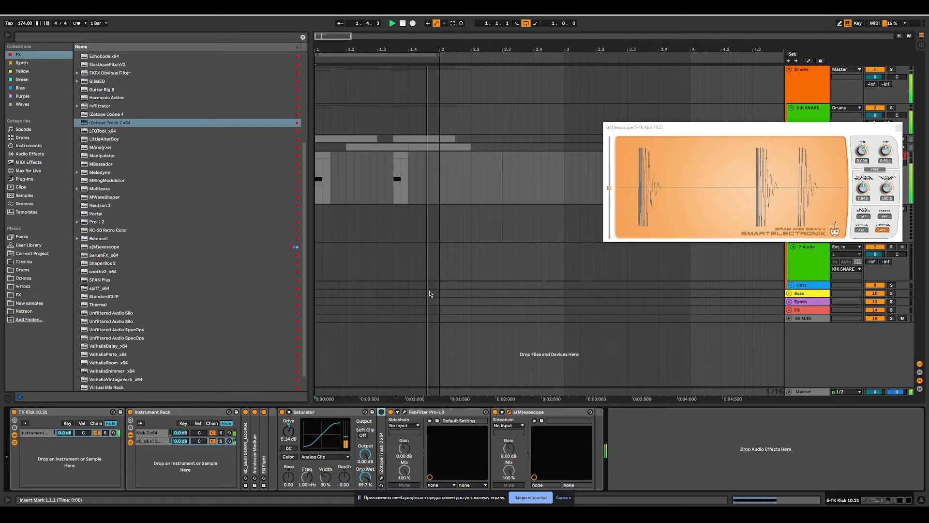
- Toggle FabFilter Pro-L 2 on the kick for comparison and fold the Saturator and Pro-L 2 devices
{"action": "left_click", "coordinate": [390, 412]}
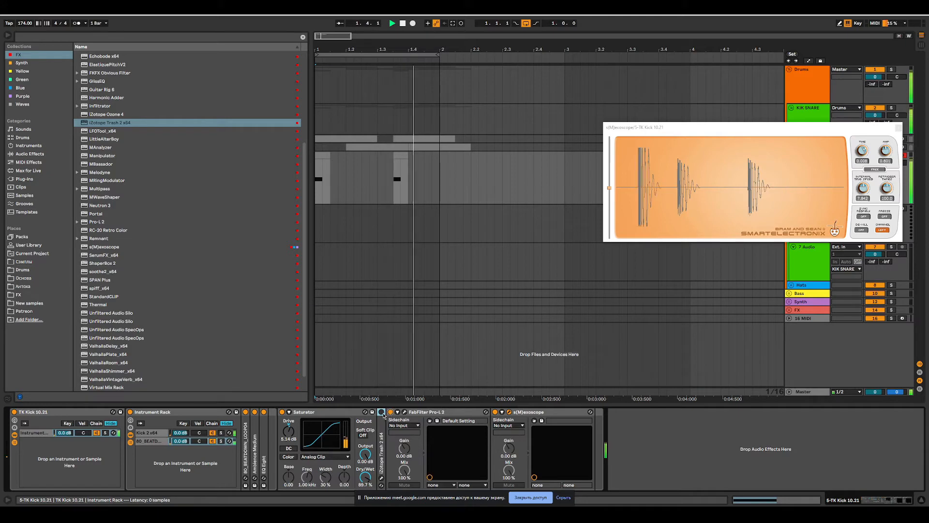
{"action": "double_click", "coordinate": [331, 412]}
{"action": "left_click", "coordinate": [331, 412]}
{"action": "double_click", "coordinate": [331, 412]}
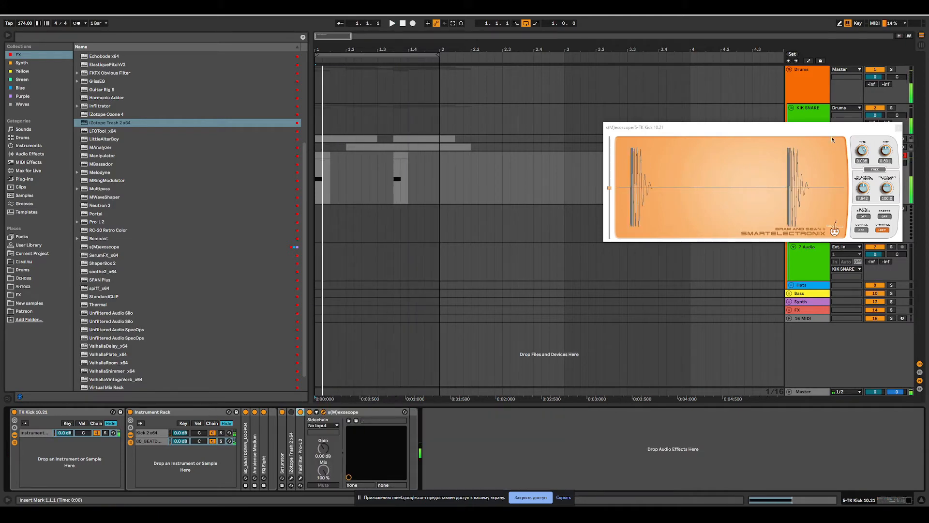
- Compare the 3 Serum_x64 track with the TK Kick 10.21 track by soloing and playing each, checking the kick's waveform in the oscilloscope
{"action": "left_click_drag", "start_coordinate": [814, 127], "coordinate": [764, 239]}
{"action": "left_click_drag", "start_coordinate": [820, 144], "coordinate": [814, 156]}
{"action": "left_click", "coordinate": [891, 141]}
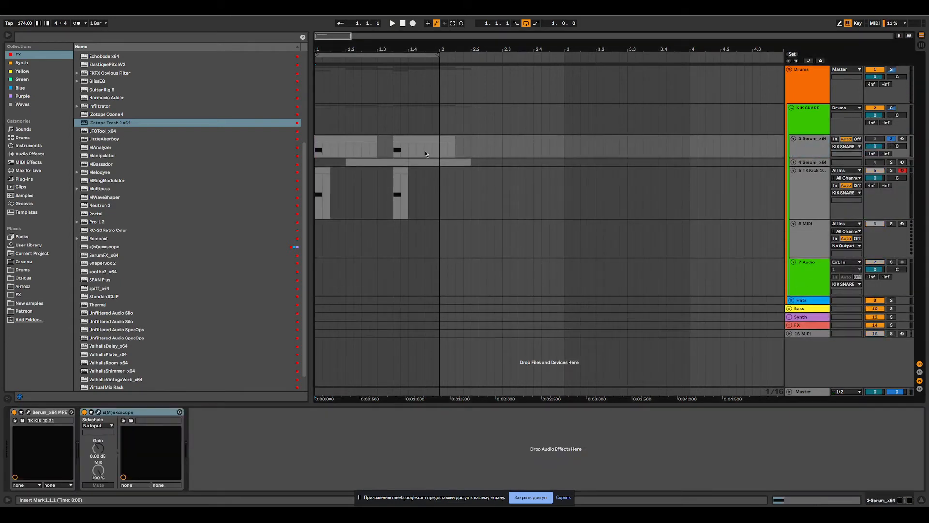
{"action": "key", "text": "space"}
{"action": "key", "text": "space"}
{"action": "key", "text": "space"}
{"action": "key", "text": "space"}
{"action": "key", "text": "space"}
{"action": "key", "text": "space"}
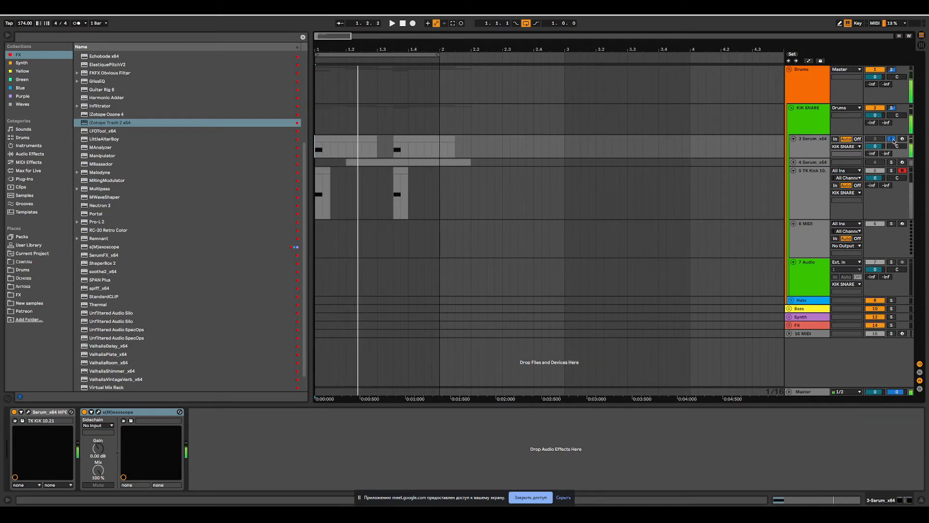
{"action": "left_click", "coordinate": [812, 173]}
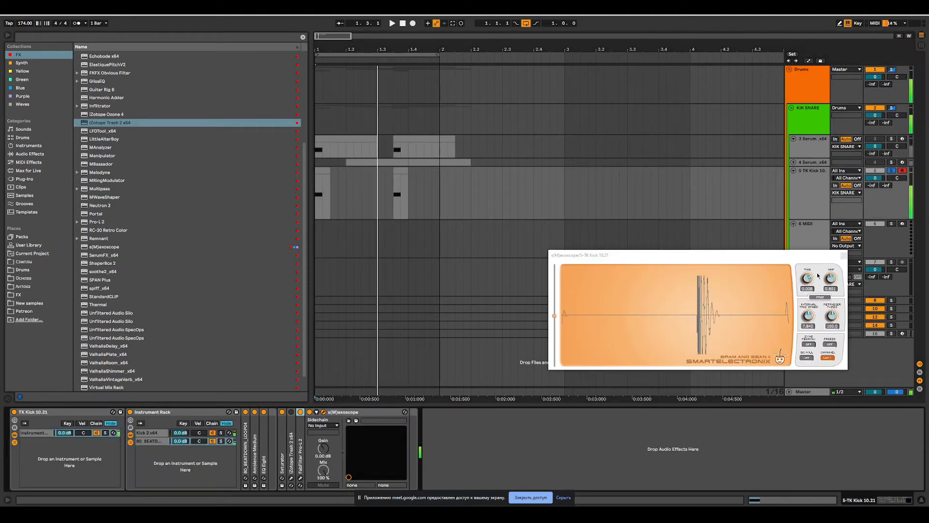
{"action": "left_click_drag", "start_coordinate": [829, 273], "coordinate": [827, 279]}
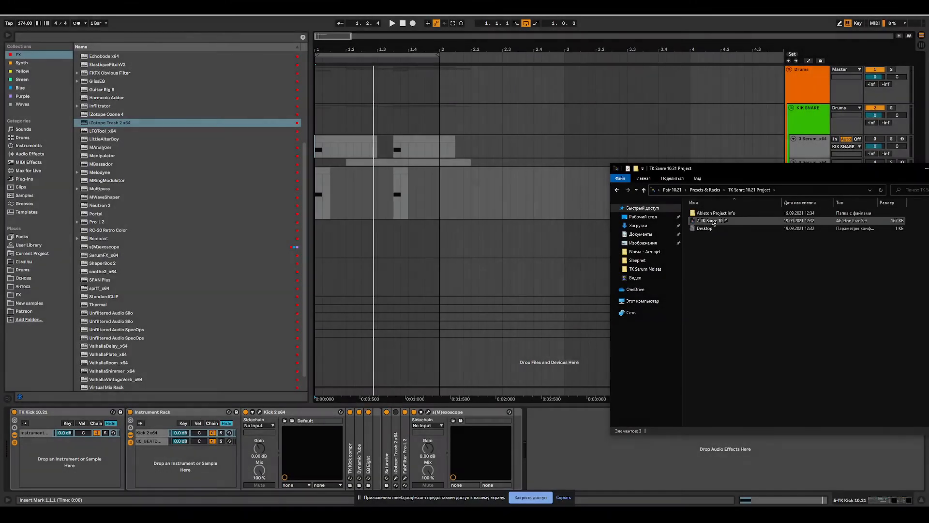
- Import the 7-TK Sanre 10.21 Live Set from the file explorer below the kick track and solo the new track for playback
{"action": "left_click_drag", "start_coordinate": [699, 220], "coordinate": [372, 361]}
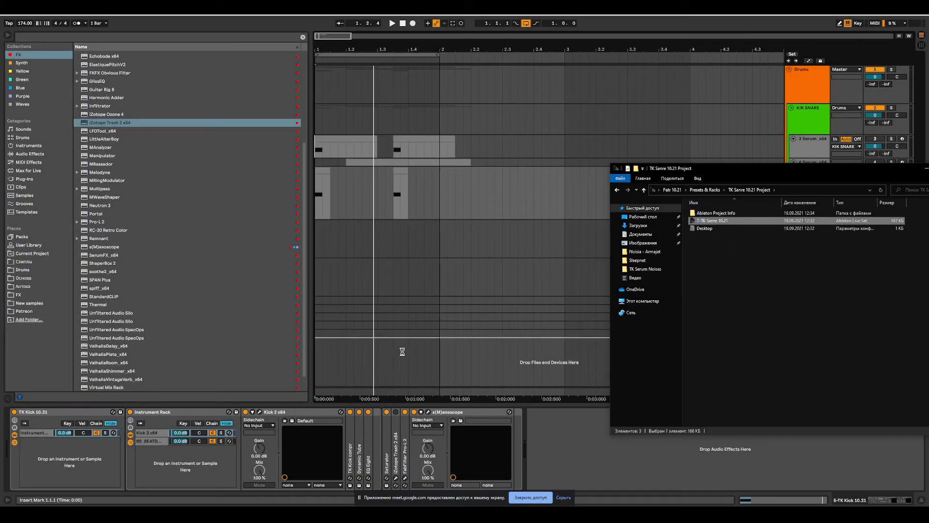
{"action": "left_click_drag", "start_coordinate": [707, 172], "coordinate": [695, 121]}
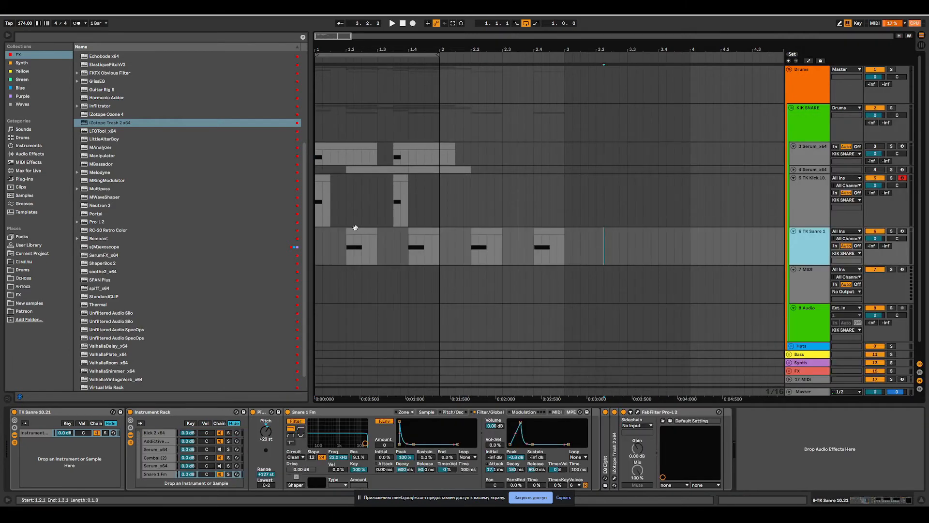
{"action": "left_click", "coordinate": [891, 231]}
{"action": "key", "text": "space"}
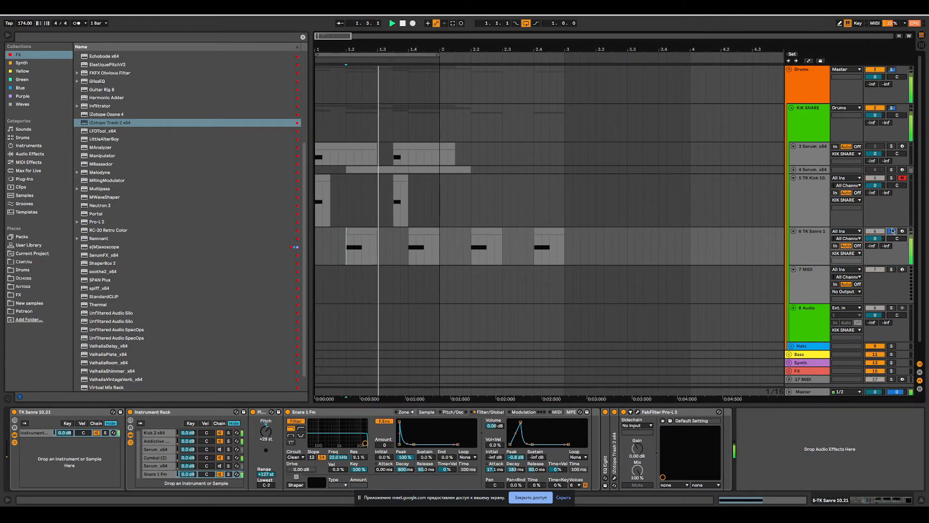
- Set the loop length to two bars and duplicate the kick track's first bar into bar 2
{"action": "left_click_drag", "start_coordinate": [438, 55], "coordinate": [572, 56]}
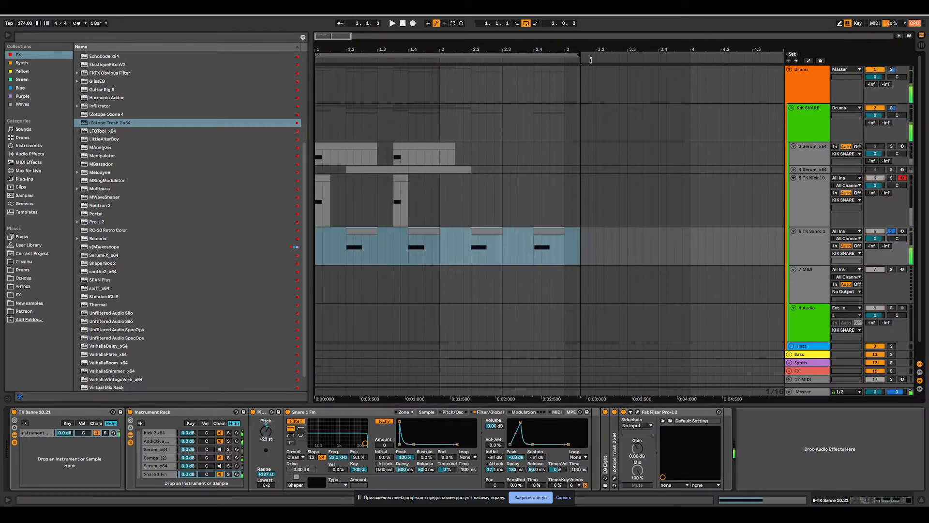
{"action": "left_click_drag", "start_coordinate": [438, 200], "coordinate": [269, 196]}
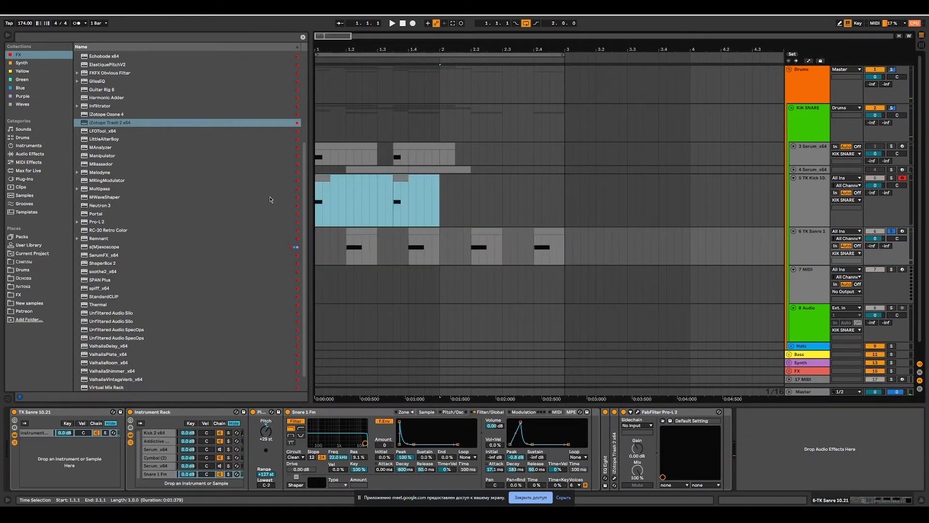
{"action": "key", "text": "ctrl+d"}
- Listen to the two-bar loop with the TK Sanre track soloed and with the kick playing alongside it
{"action": "left_click", "coordinate": [582, 248]}
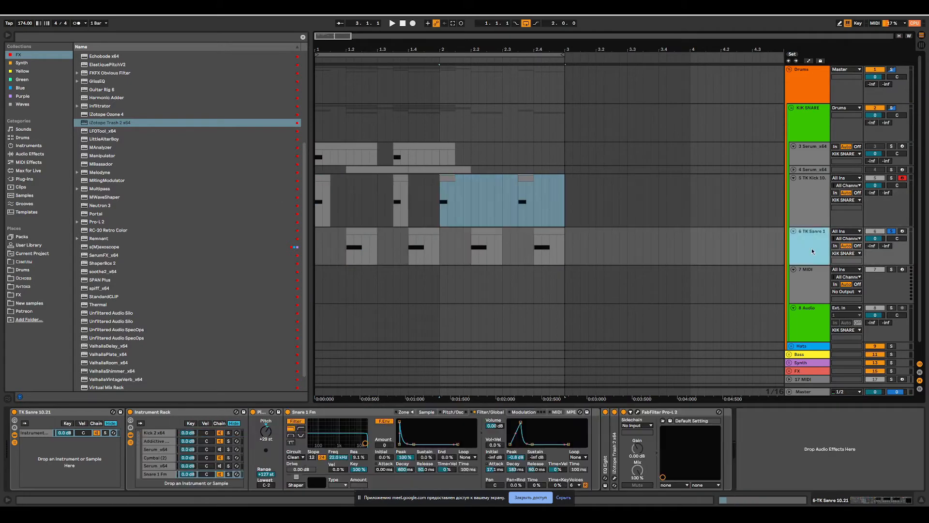
{"action": "key", "text": "space"}
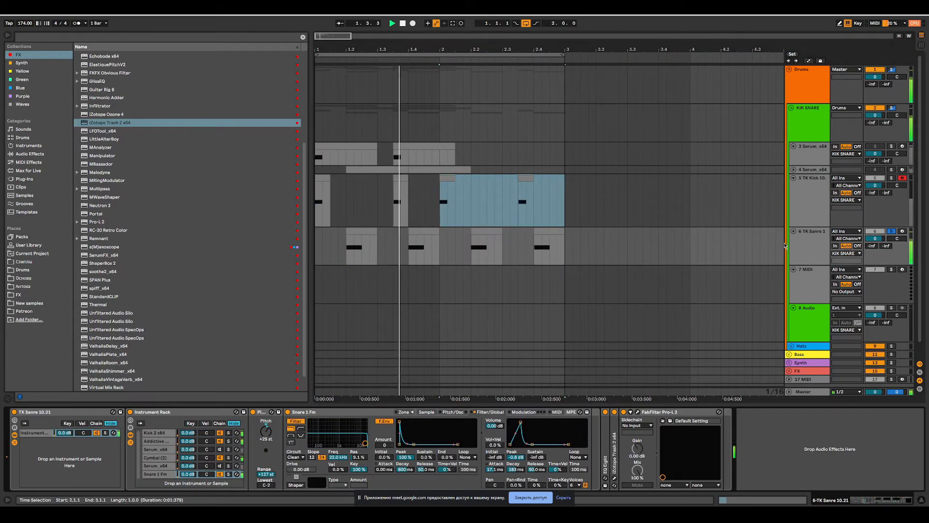
{"action": "left_click", "coordinate": [891, 231]}
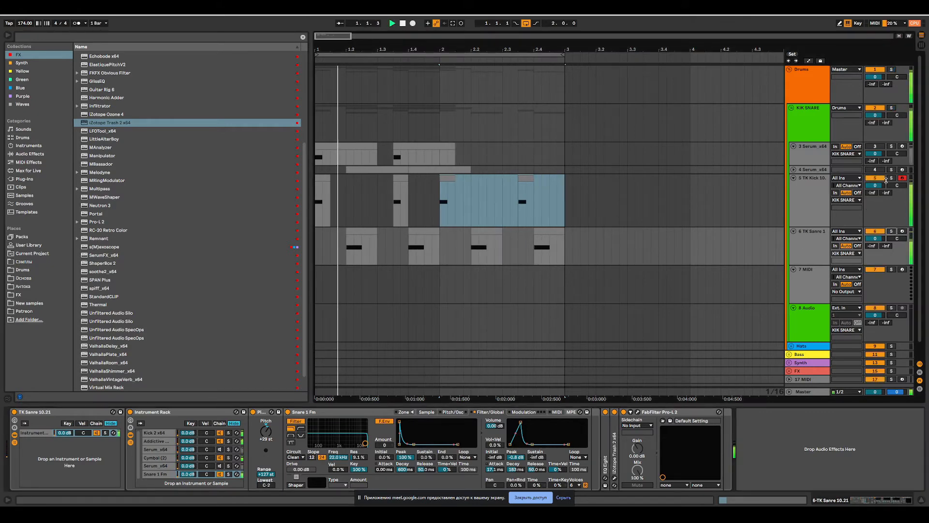
{"action": "key", "text": "space"}
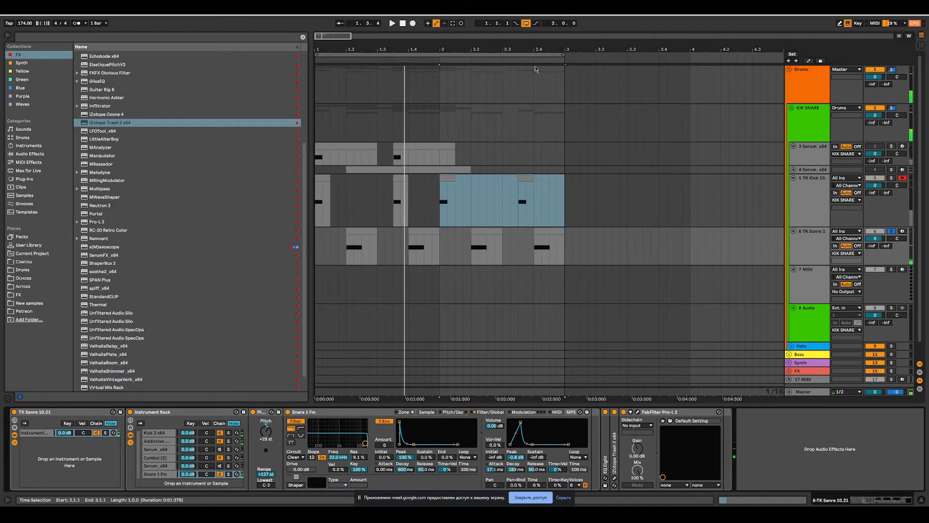
- Shorten the loop to the first two beats and deactivate every chain of the snare's Instrument Rack except Kick 2 x64
{"action": "left_click_drag", "start_coordinate": [561, 54], "coordinate": [377, 53]}
{"action": "key", "text": "space"}
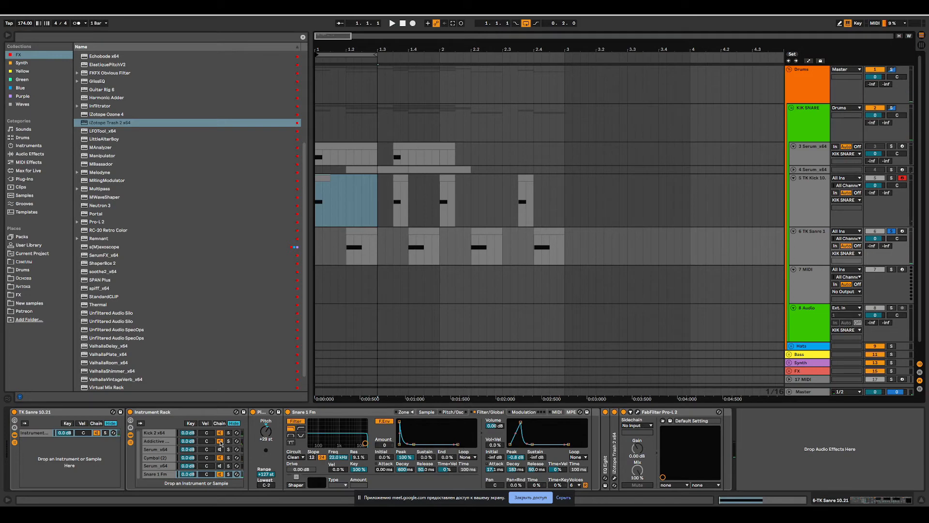
{"action": "left_click", "coordinate": [219, 441]}
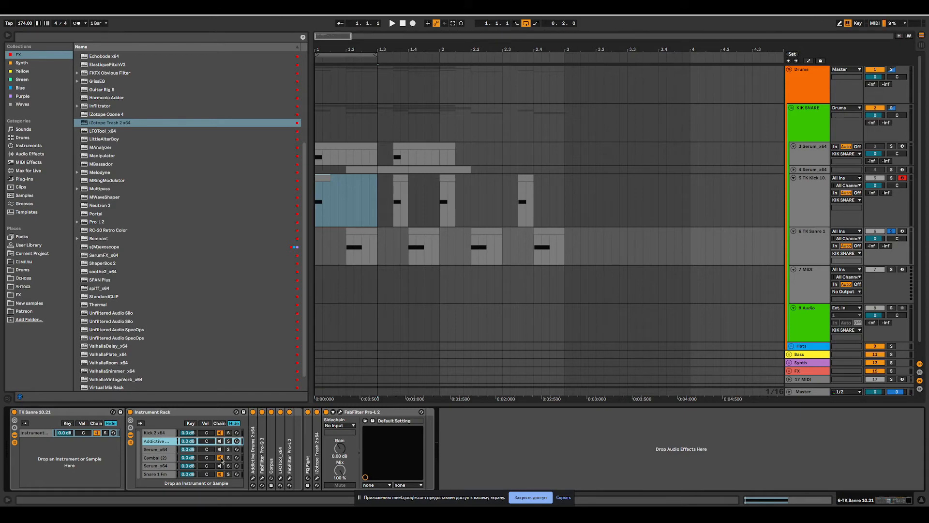
{"action": "left_click", "coordinate": [220, 457]}
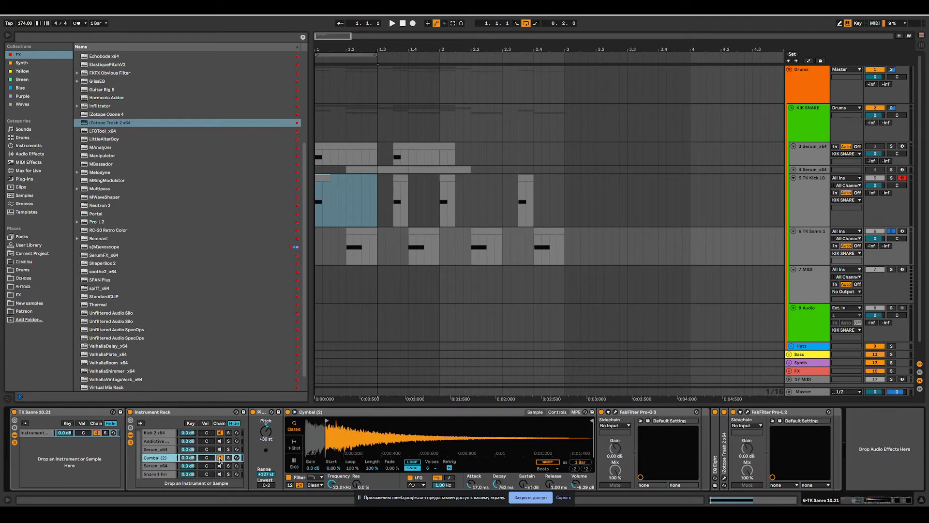
{"action": "key", "text": "space"}
{"action": "left_click", "coordinate": [220, 432]}
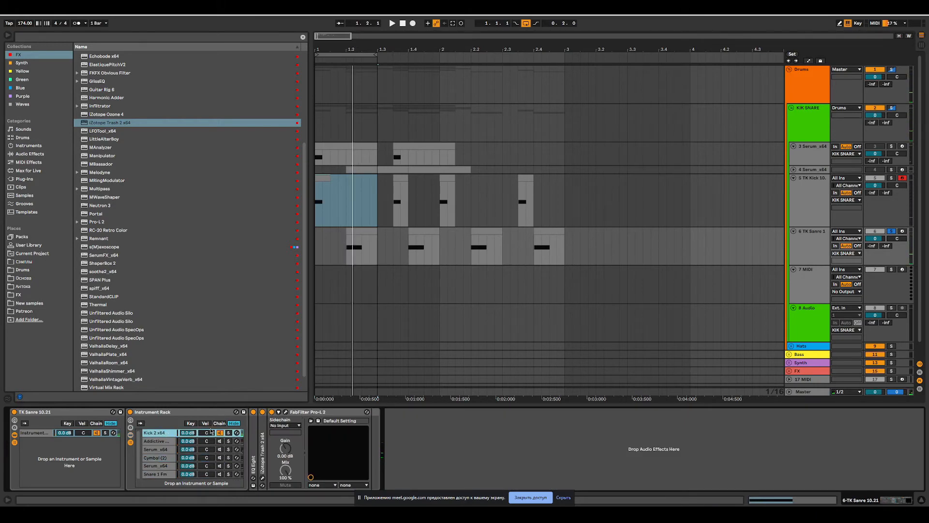
- Turn off the EQ Eight, iZotope Trash 2 and FabFilter Pro-L 2 at the end of the snare track's device chain
{"action": "left_click", "coordinate": [254, 417]}
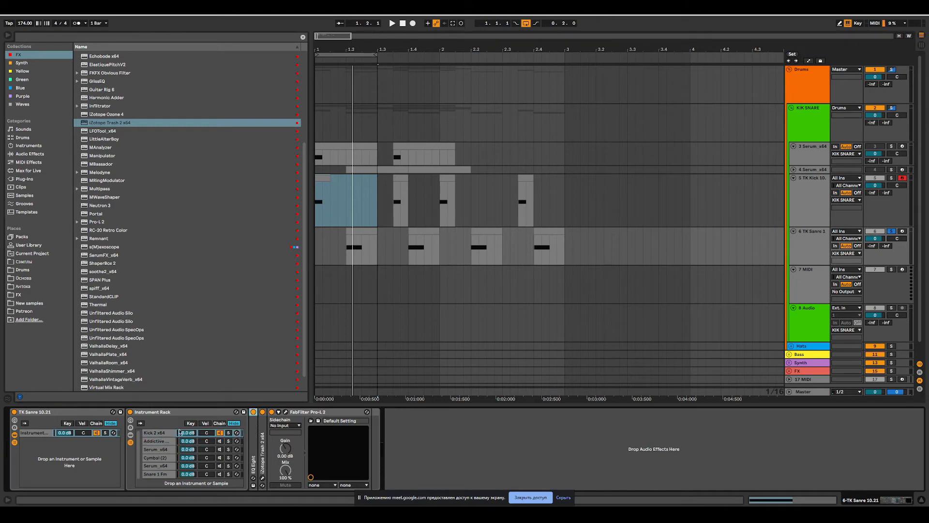
{"action": "left_click", "coordinate": [157, 433]}
{"action": "left_click_drag", "start_coordinate": [840, 500], "coordinate": [877, 498]}
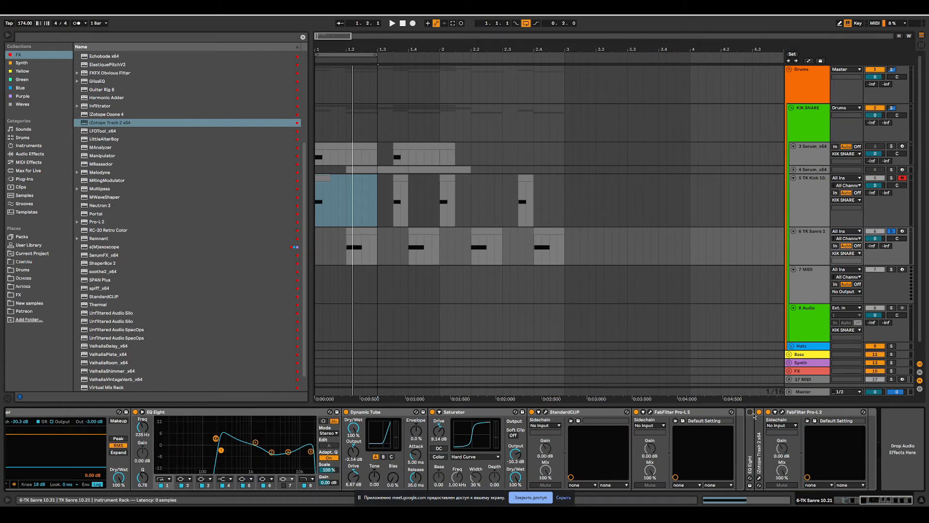
{"action": "left_click", "coordinate": [767, 411]}
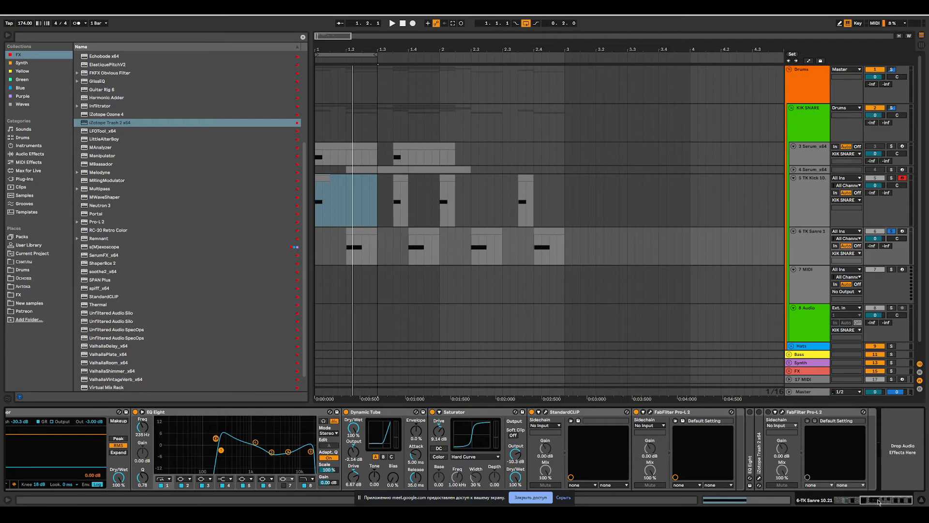
- Turn off the Kick 2 chain's Pro-L 2, StandardCLIP, Saturator, Dynamic Tube, EQ Eight, Compressor and Utility, and open the Kick 2 plug-in window
{"action": "mouse_move", "coordinate": [878, 502]}
{"action": "left_mouse_down"}
{"action": "mouse_move", "coordinate": [858, 501]}
{"action": "mouse_move", "coordinate": [872, 500]}
{"action": "left_mouse_up"}
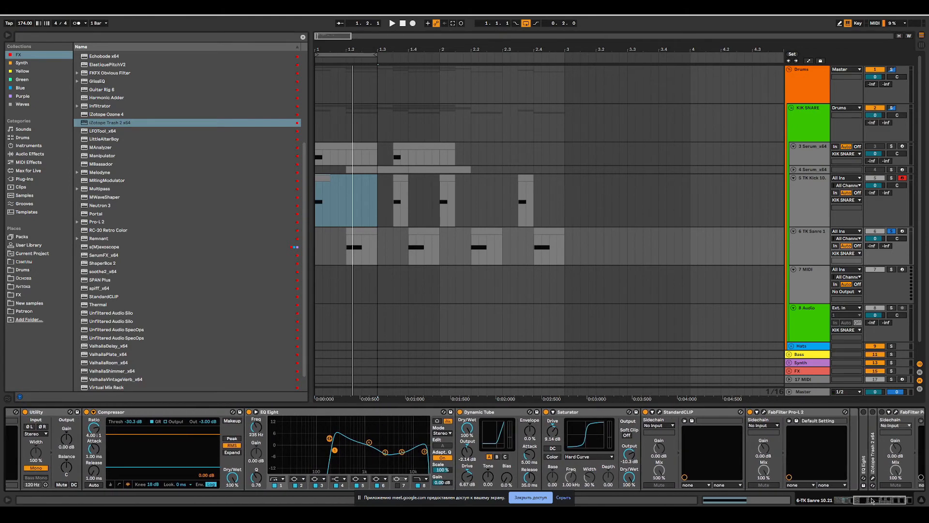
{"action": "left_click", "coordinate": [750, 412]}
{"action": "left_click", "coordinate": [645, 411]}
{"action": "left_click", "coordinate": [546, 412]}
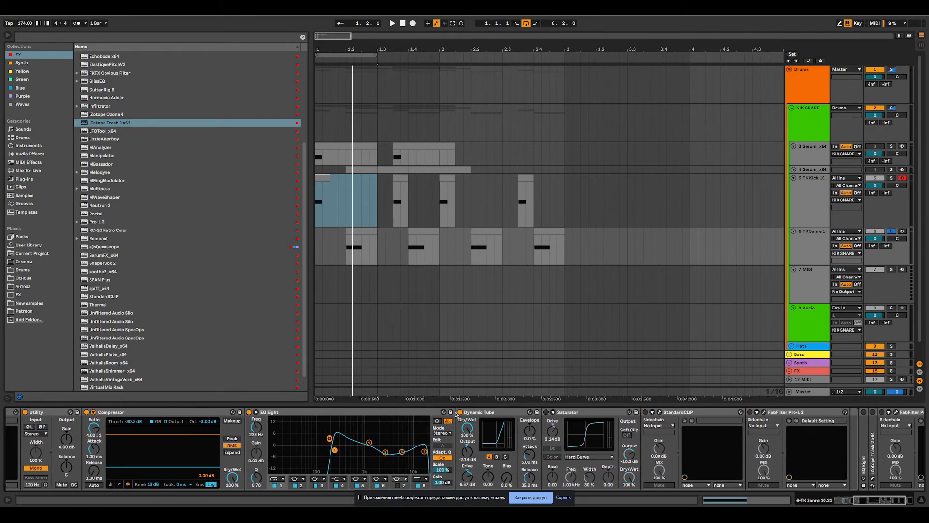
{"action": "left_click", "coordinate": [460, 411]}
{"action": "left_click_drag", "start_coordinate": [870, 500], "coordinate": [848, 500]}
{"action": "left_click", "coordinate": [581, 411]}
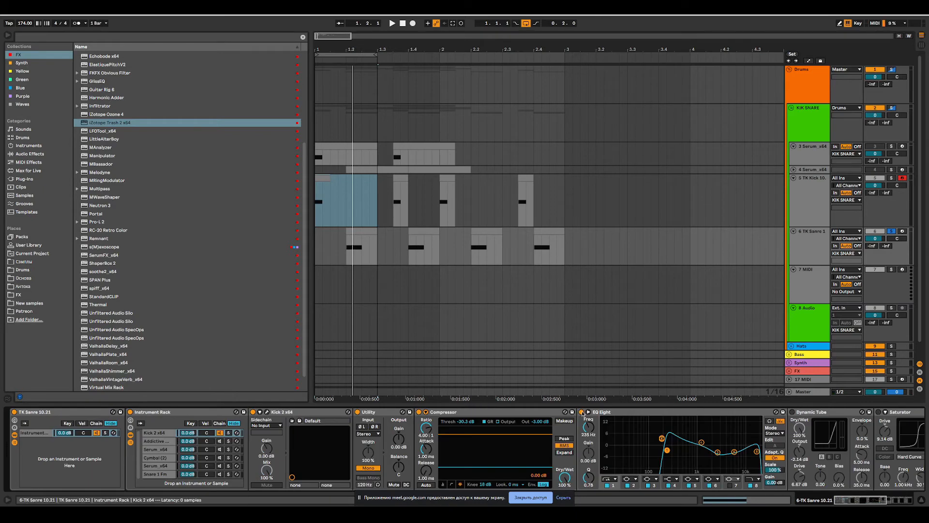
{"action": "left_click", "coordinate": [357, 413]}
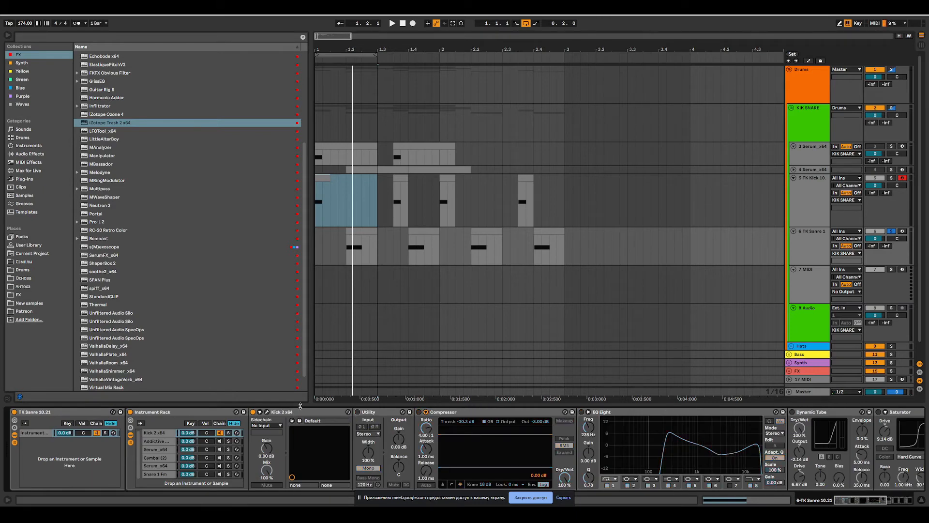
{"action": "left_click", "coordinate": [266, 412]}
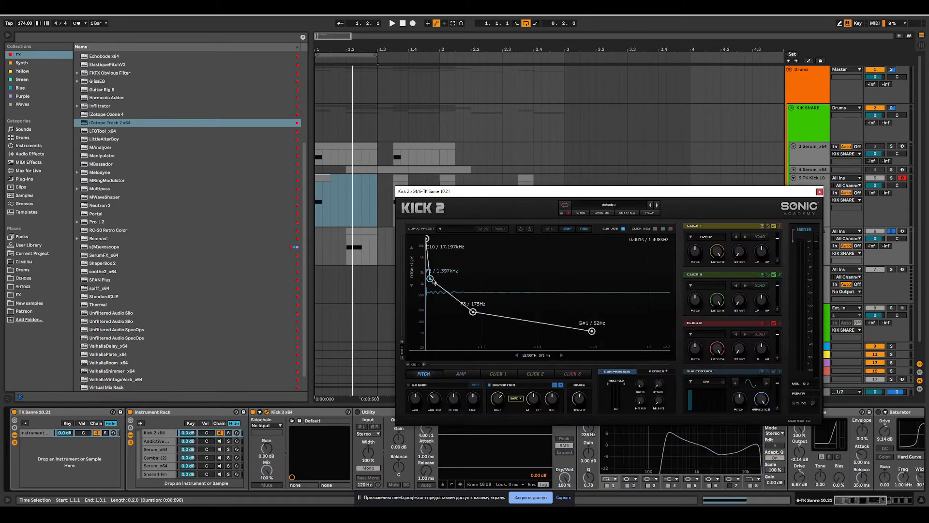
- Play the loop, examine Kick 2's pitch and amplitude envelopes, and close the plug-in window
{"action": "key", "text": "space"}
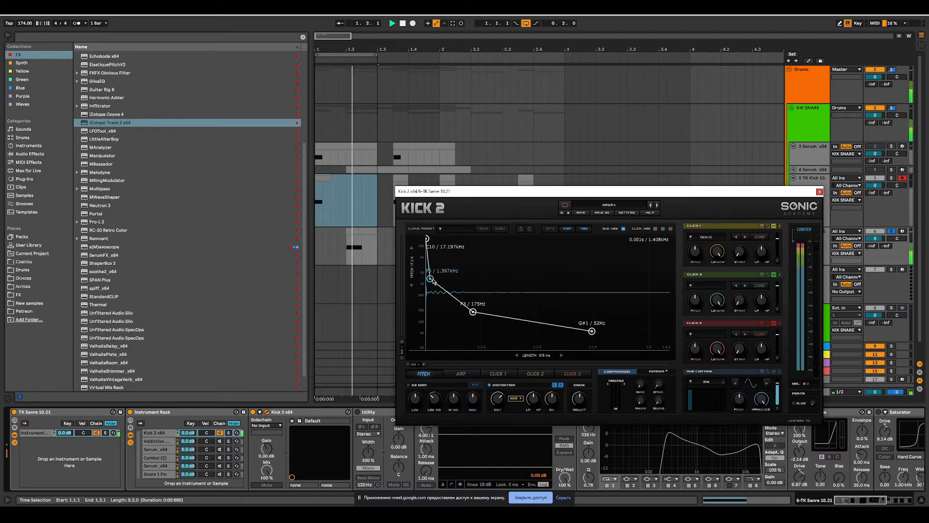
{"action": "left_click", "coordinate": [460, 373]}
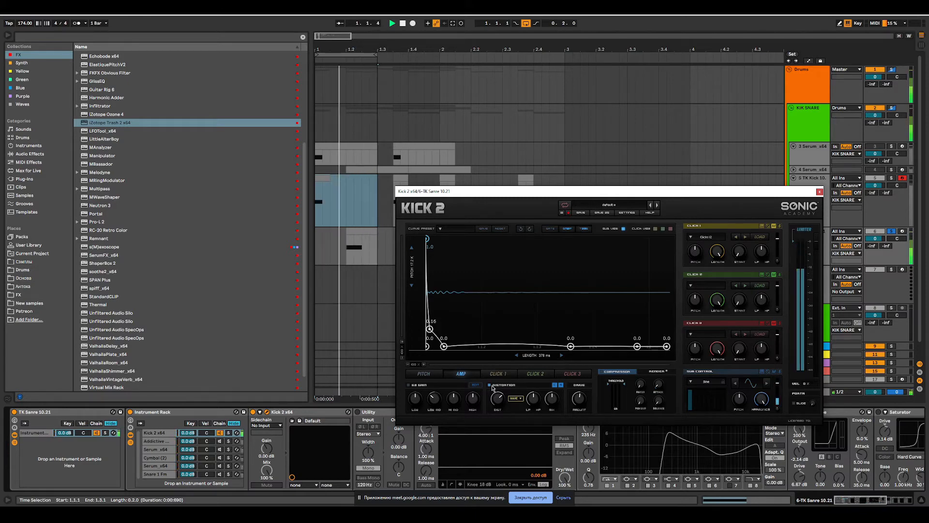
{"action": "left_click", "coordinate": [414, 375]}
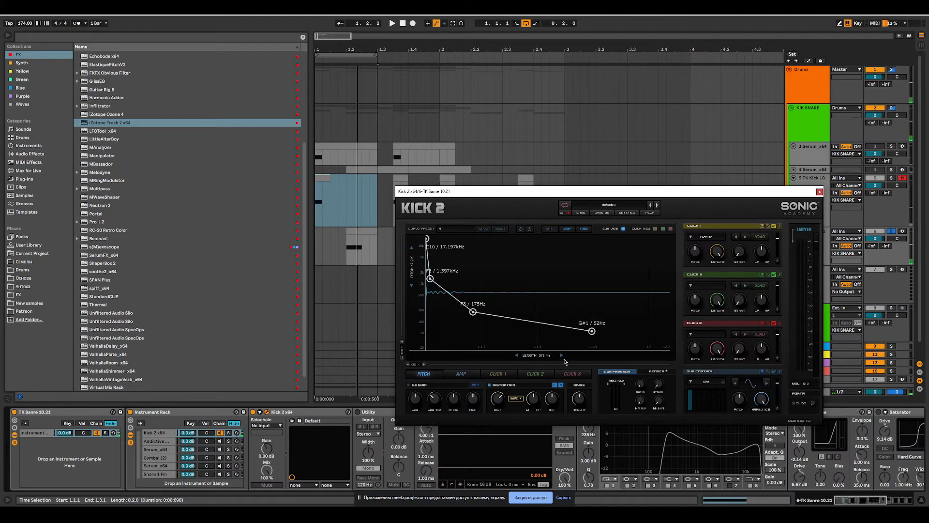
{"action": "left_click", "coordinate": [473, 376]}
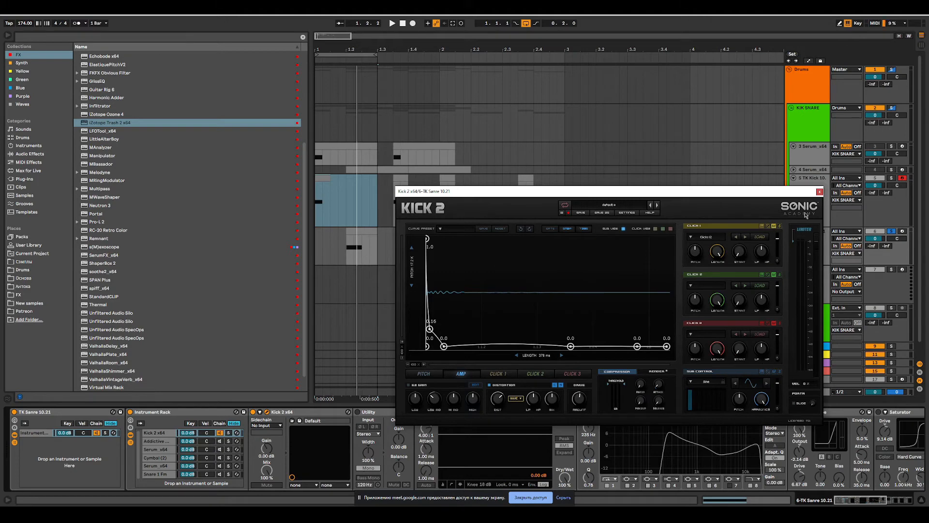
{"action": "left_click", "coordinate": [819, 191]}
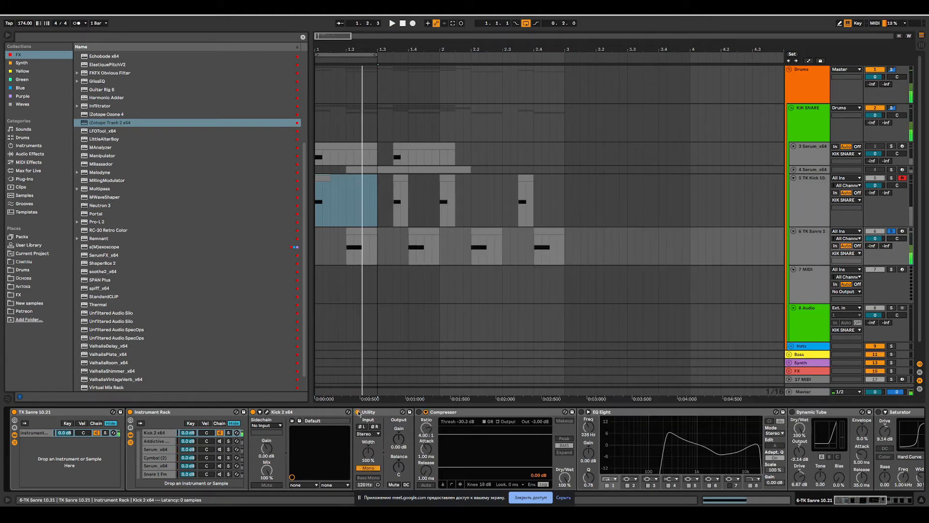
- Turn on the Kick 2 chain's Utility and Compressor, listen to the compression, and collapse both devices
{"action": "left_click", "coordinate": [374, 467]}
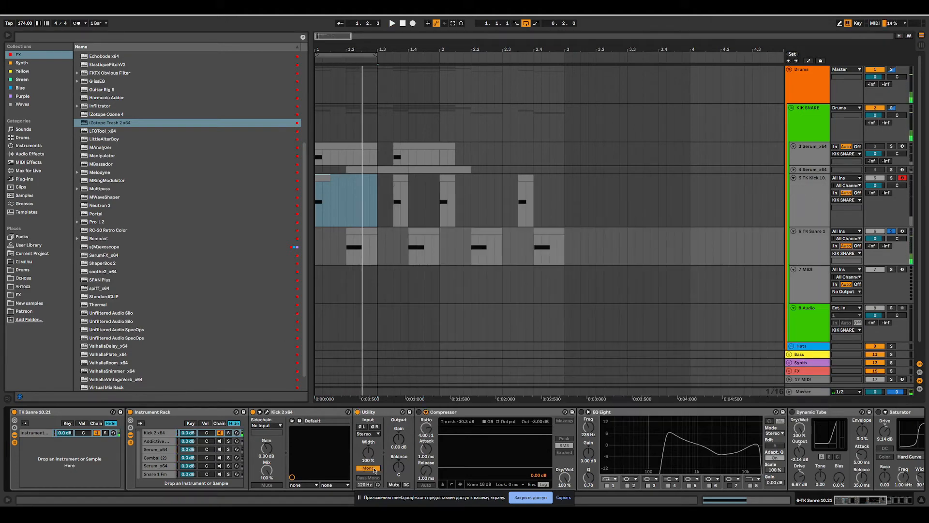
{"action": "left_click", "coordinate": [378, 414]}
{"action": "double_click", "coordinate": [379, 414]}
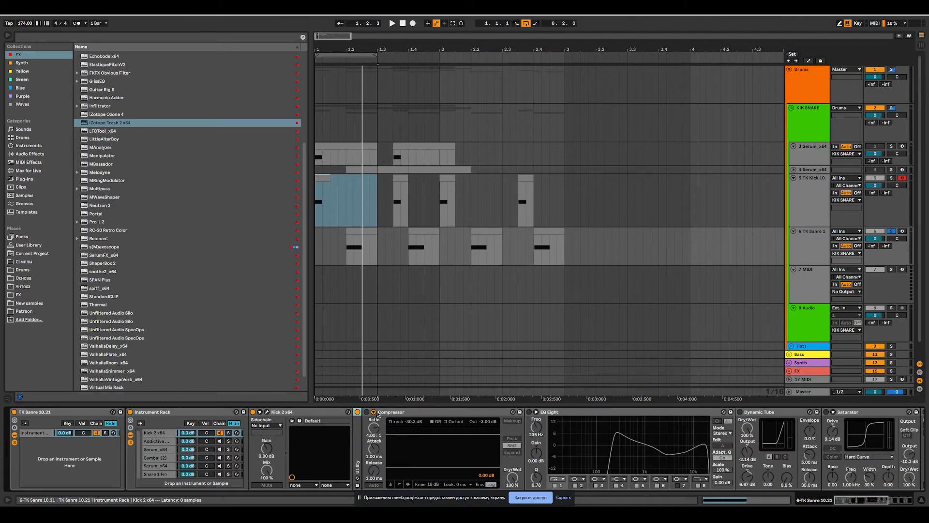
{"action": "key", "text": "space"}
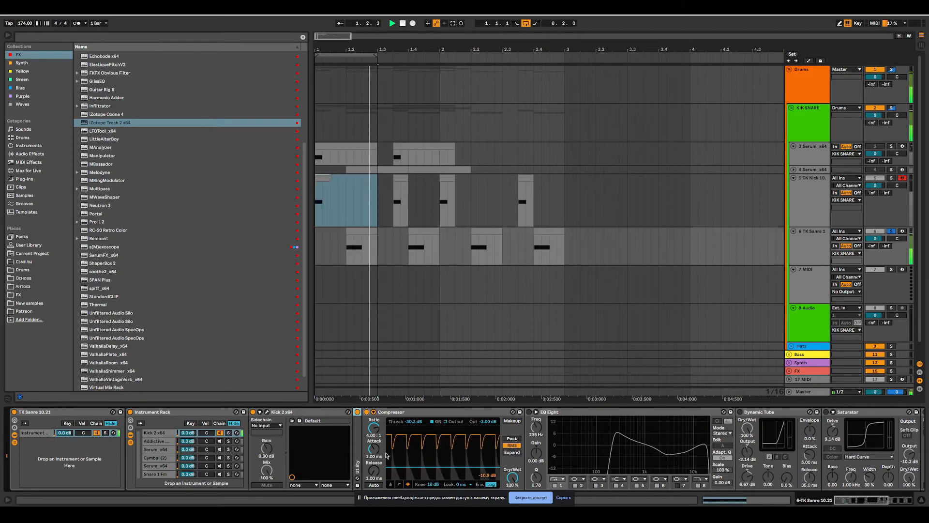
{"action": "key", "text": "space"}
{"action": "double_click", "coordinate": [414, 415]}
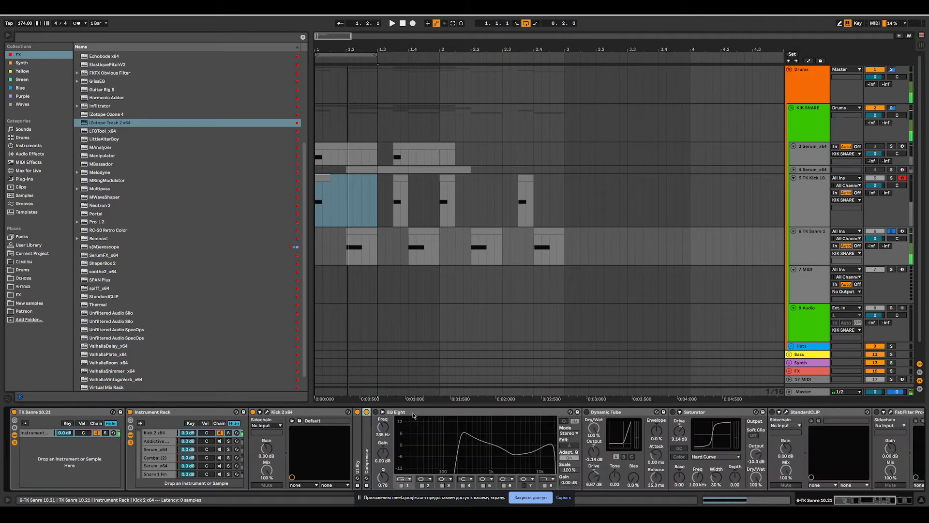
- Turn on the EQ Eight, move its low-cut band to 297 Hz during playback, and collapse the device
{"action": "left_click", "coordinate": [376, 412]}
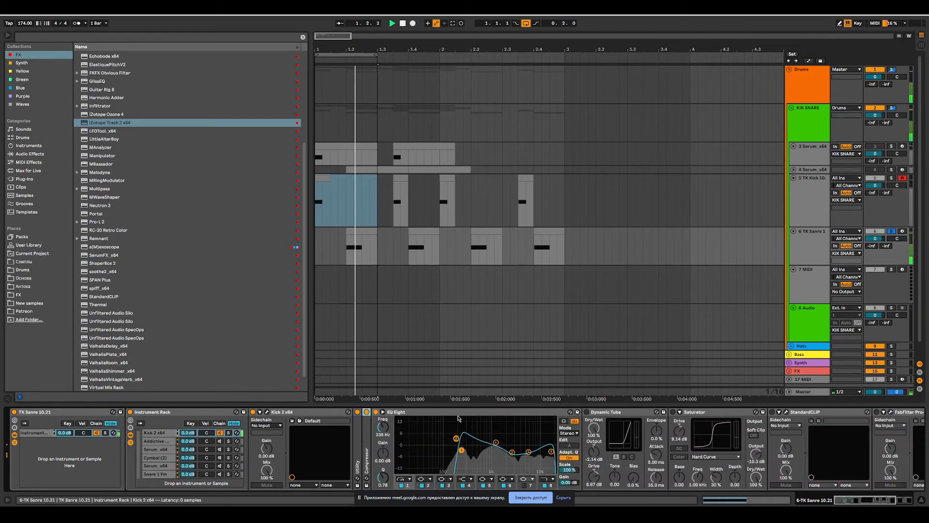
{"action": "mouse_move", "coordinate": [461, 450]}
{"action": "left_mouse_down"}
{"action": "mouse_move", "coordinate": [443, 450]}
{"action": "mouse_move", "coordinate": [466, 451]}
{"action": "left_mouse_up"}
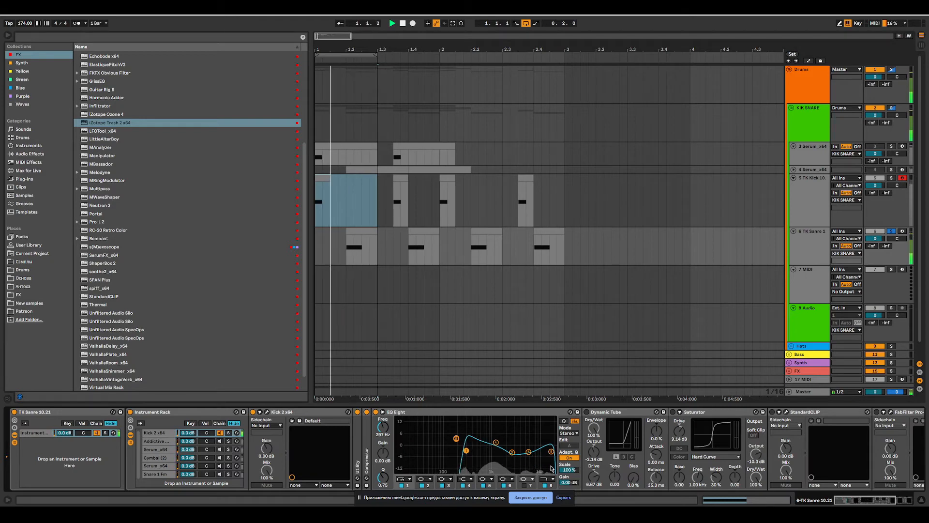
{"action": "double_click", "coordinate": [401, 412]}
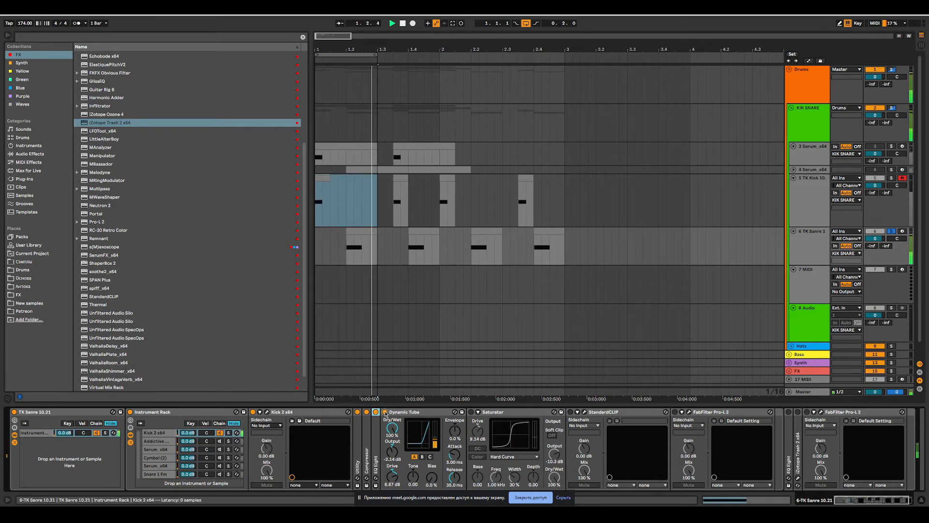
- Turn on the Dynamic Tube and Saturator while the loop plays, and collapse both devices
{"action": "left_click", "coordinate": [385, 412]}
{"action": "left_click", "coordinate": [471, 413]}
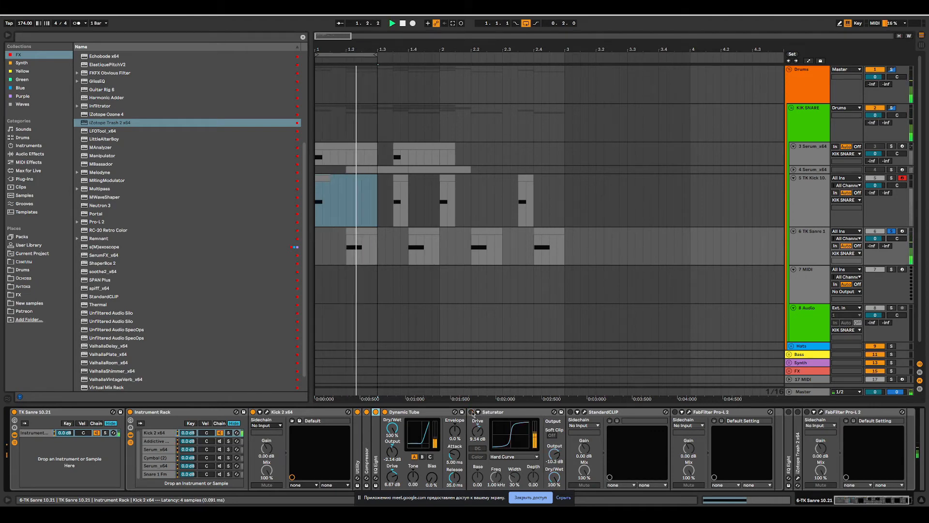
{"action": "left_click", "coordinate": [471, 413]}
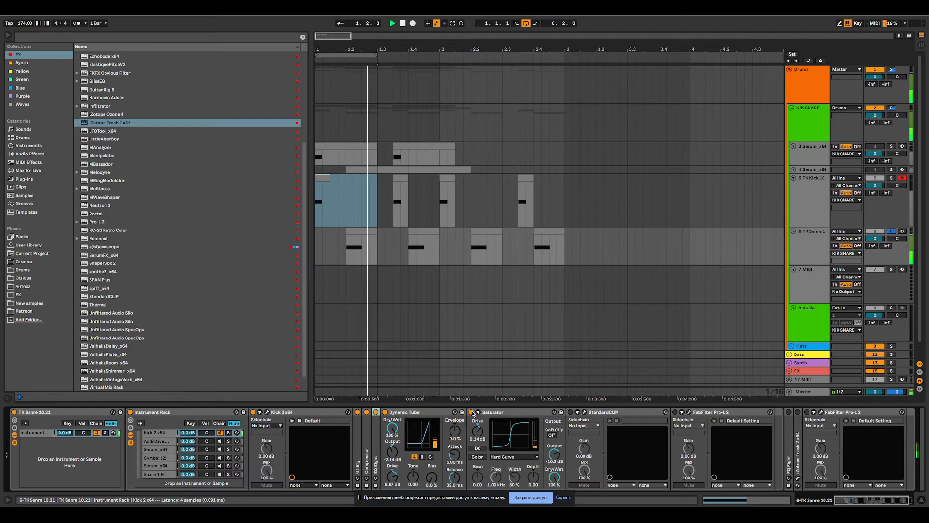
{"action": "double_click", "coordinate": [501, 412]}
{"action": "double_click", "coordinate": [435, 412]}
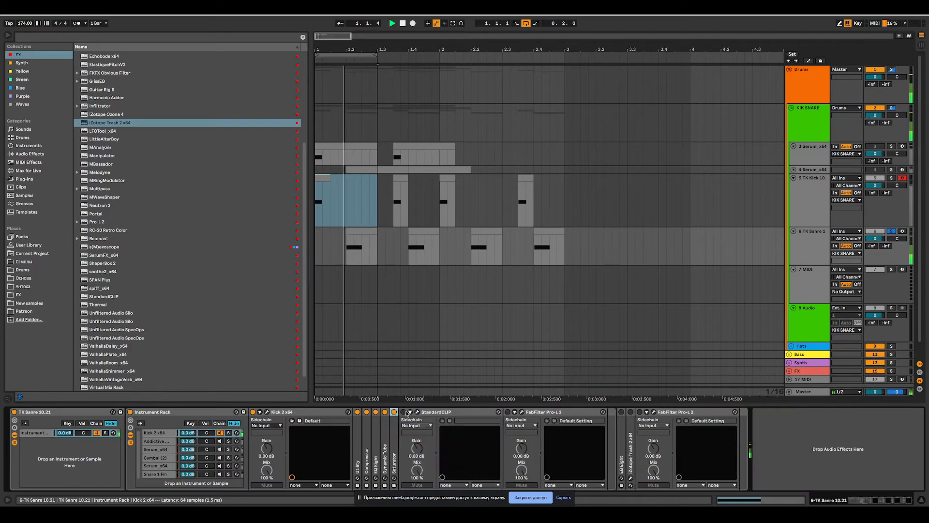
- Turn on StandardCLIP, examine its clip settings with the loop playing and stopped, and collapse the device
{"action": "left_click", "coordinate": [418, 411]}
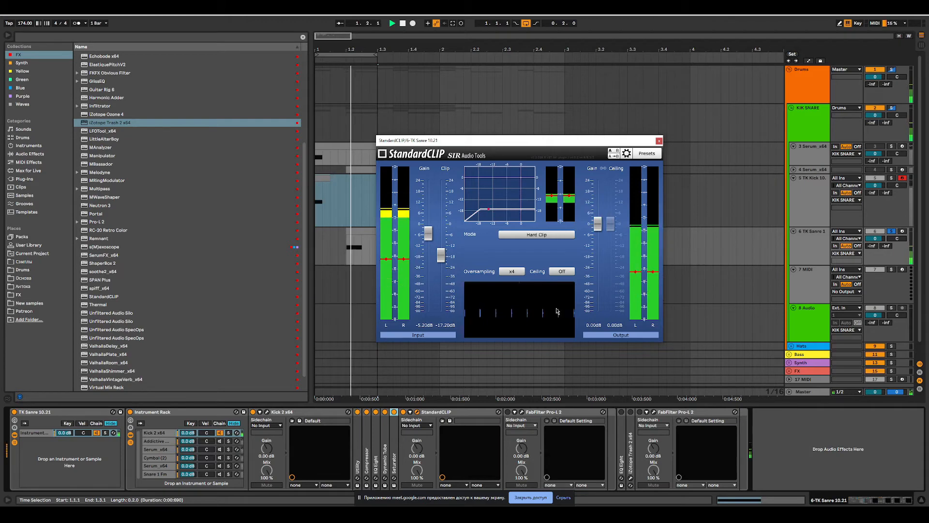
{"action": "mouse_move", "coordinate": [455, 251]}
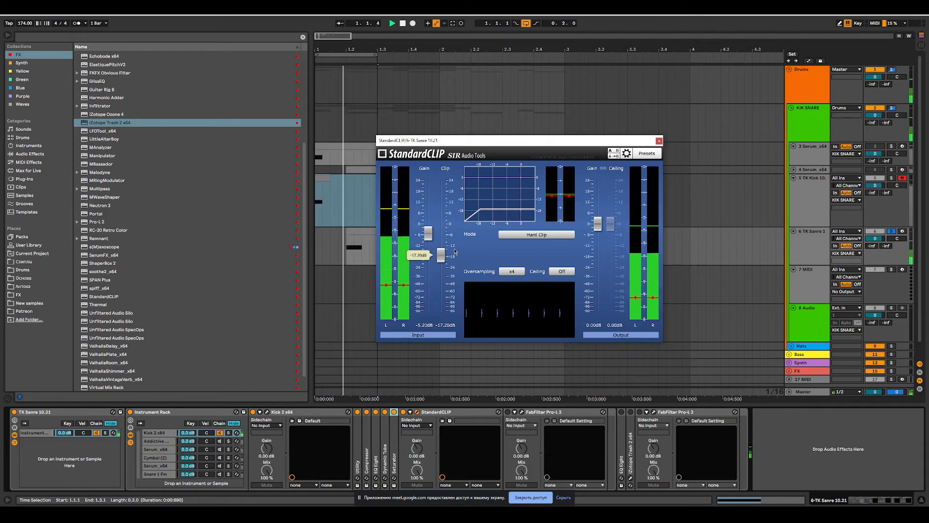
{"action": "key", "text": "space"}
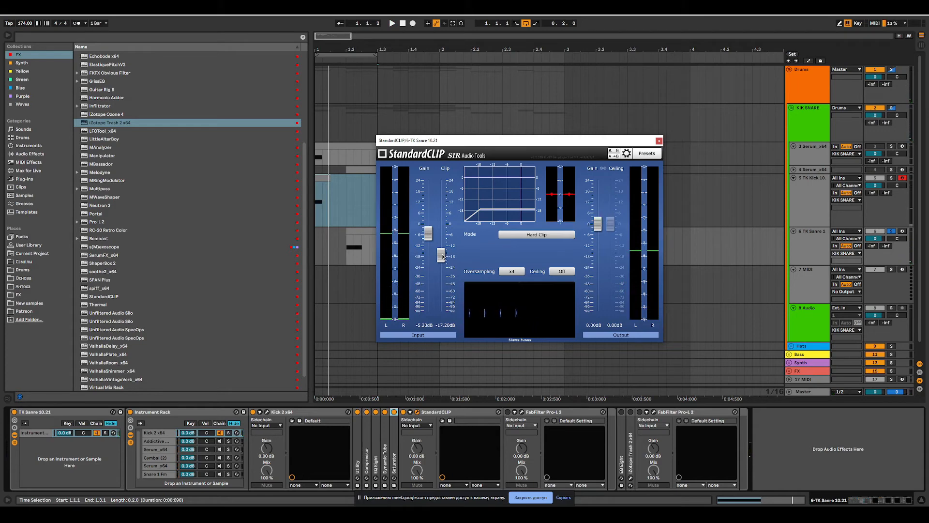
{"action": "key", "text": "space"}
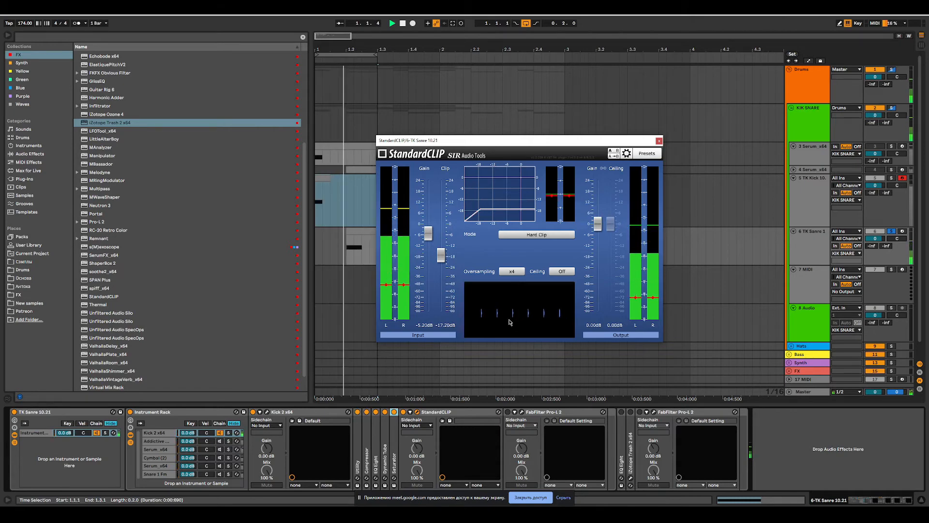
{"action": "key", "text": "space"}
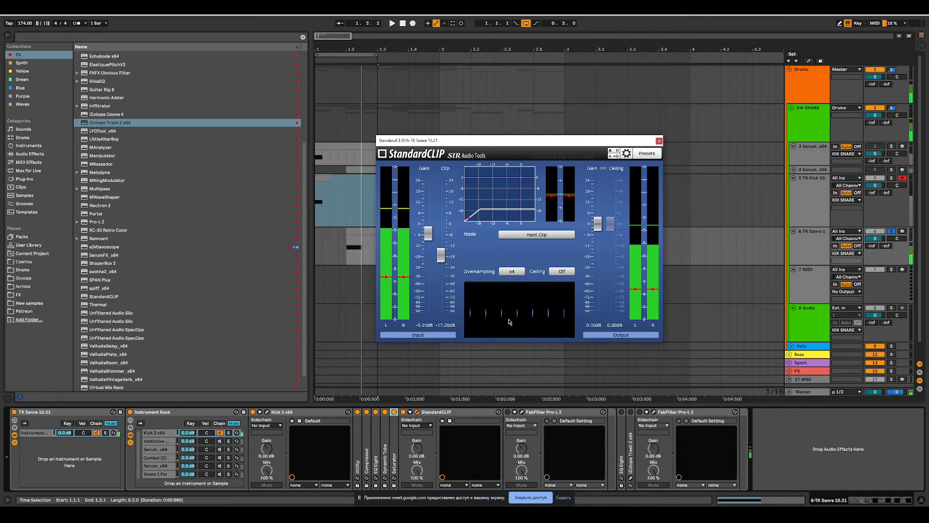
{"action": "left_click", "coordinate": [659, 140]}
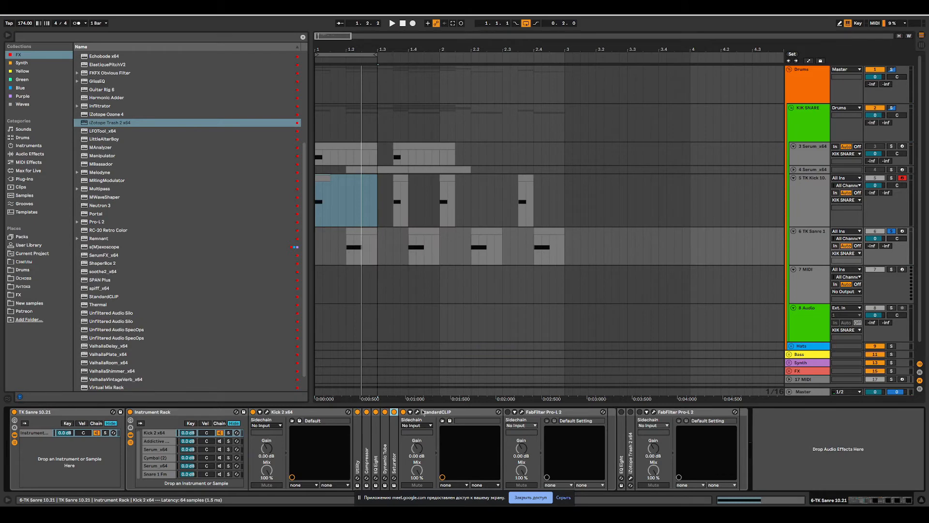
{"action": "left_click", "coordinate": [418, 412]}
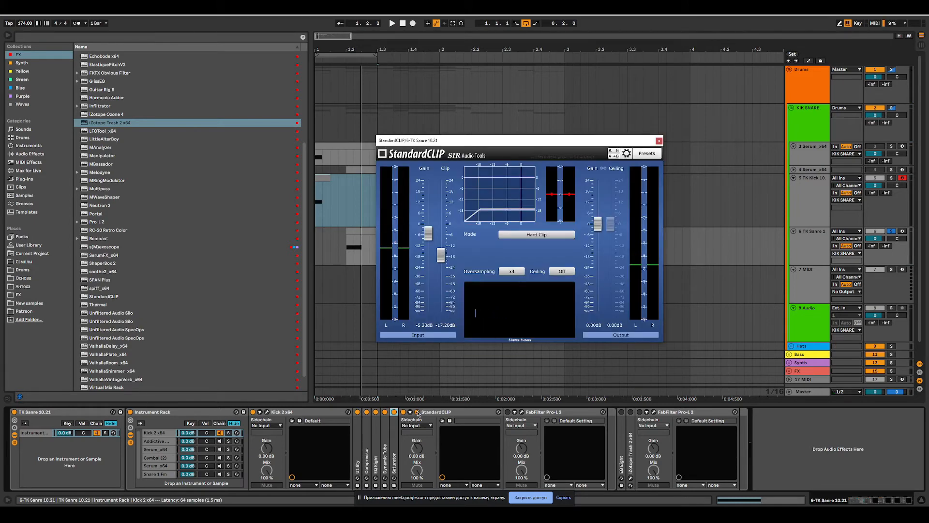
{"action": "left_click", "coordinate": [417, 411]}
{"action": "double_click", "coordinate": [424, 412]}
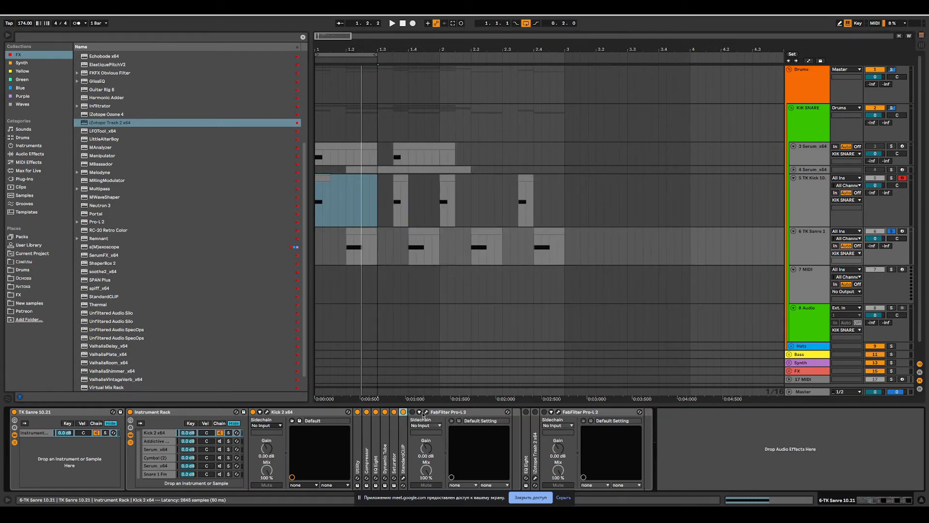
- Turn on the Kick 2 chain's FabFilter Pro-L 2, observe its limiting during playback, and close its window
{"action": "left_click", "coordinate": [426, 412]}
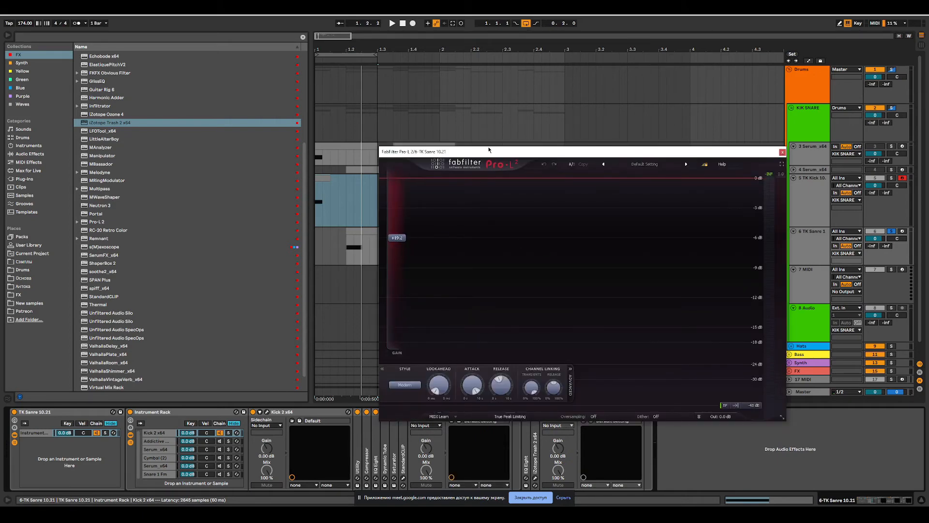
{"action": "left_click_drag", "start_coordinate": [492, 151], "coordinate": [509, 129]}
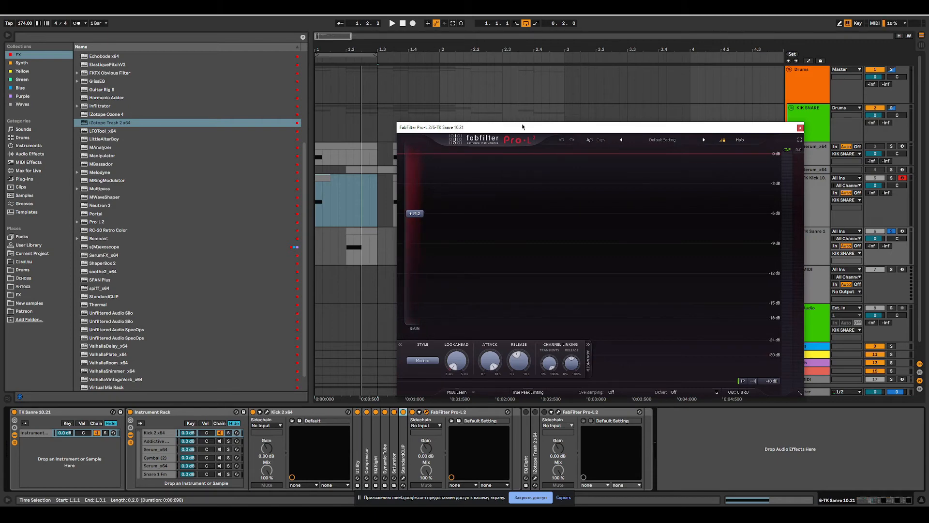
{"action": "key", "text": "space"}
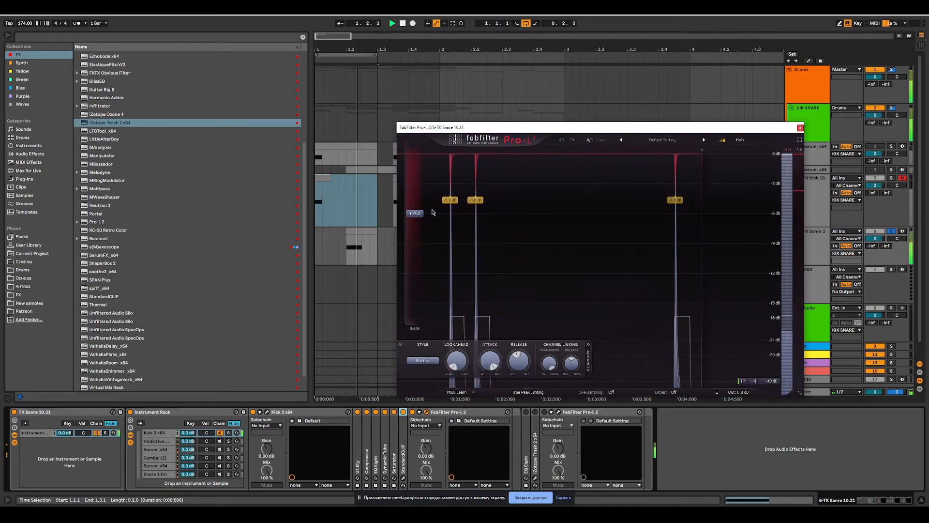
{"action": "left_click", "coordinate": [801, 128]}
- Bypass the Kick 2 chain's effects and re-enable them in order during playback to compare the sound
{"action": "left_click", "coordinate": [412, 412]}
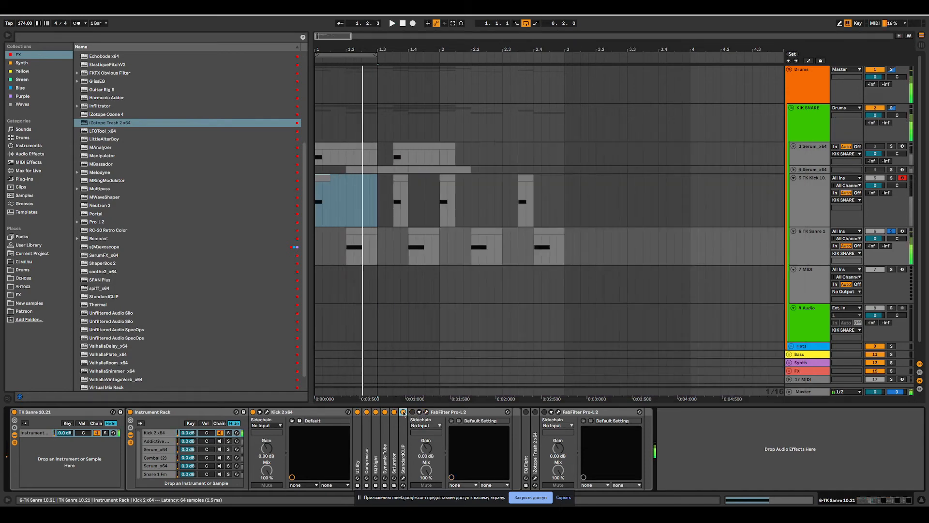
{"action": "left_click", "coordinate": [375, 412]}
{"action": "key", "text": "space"}
{"action": "left_click", "coordinate": [366, 412]}
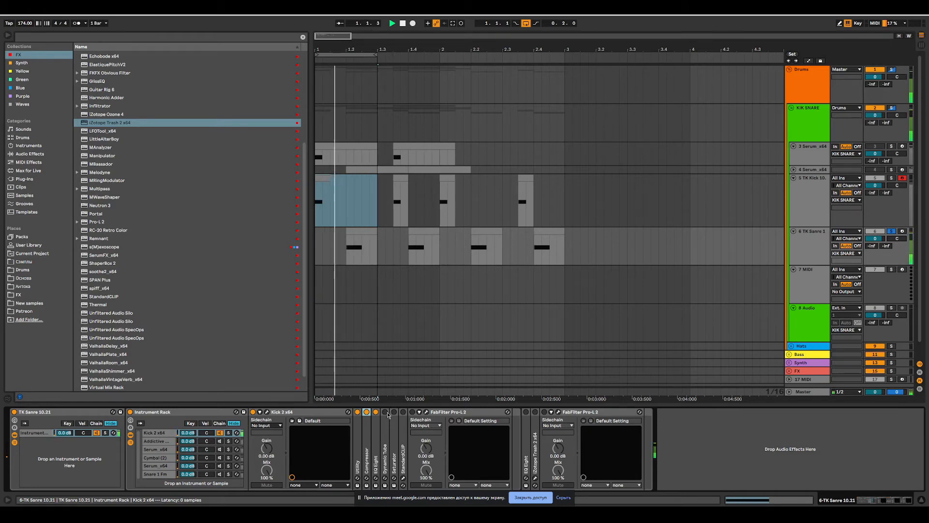
{"action": "left_click", "coordinate": [385, 412]}
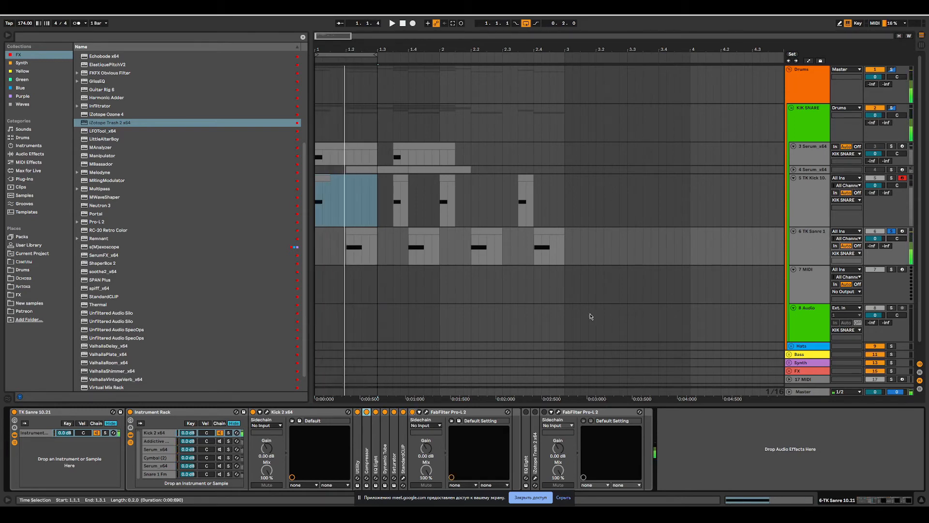
- Turn off the Addictive Drums chain's Pro-Q 3, Corpus, LFOTool and Pro-L 2, and expand the Addictive Drums 2 device
{"action": "left_click", "coordinate": [169, 442]}
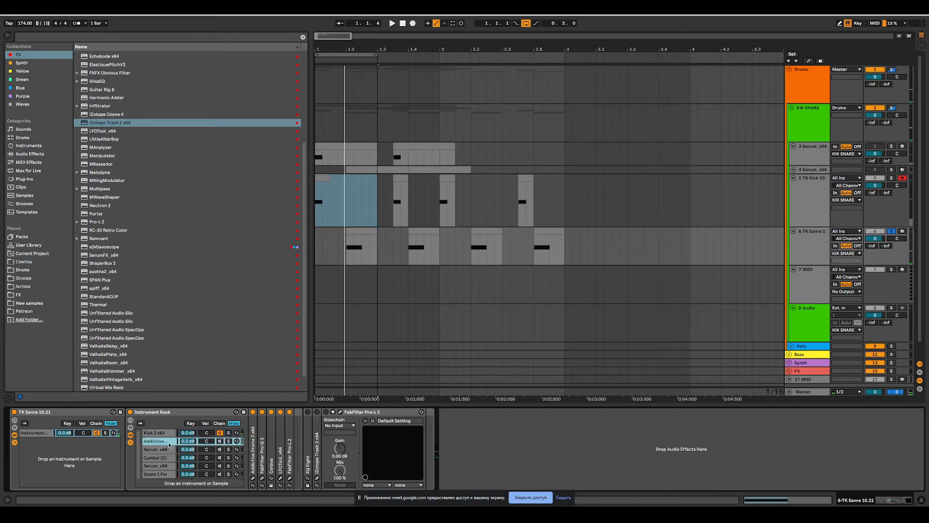
{"action": "left_click", "coordinate": [263, 413]}
{"action": "left_click", "coordinate": [280, 412]}
{"action": "double_click", "coordinate": [253, 441]}
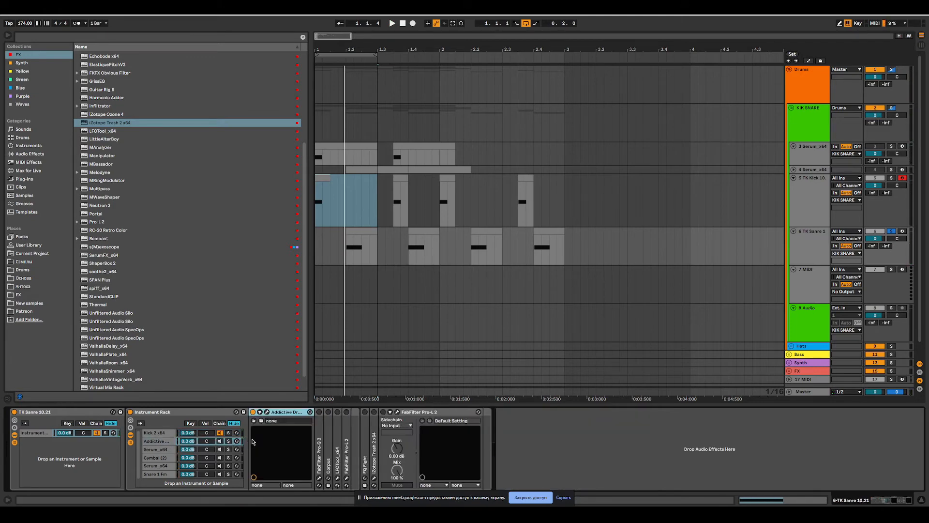
- Deactivate the Kick 2 chain, solo the Addictive Drums chain, and audition it with its plug-in window open
{"action": "left_click", "coordinate": [219, 433]}
{"action": "left_click", "coordinate": [228, 441]}
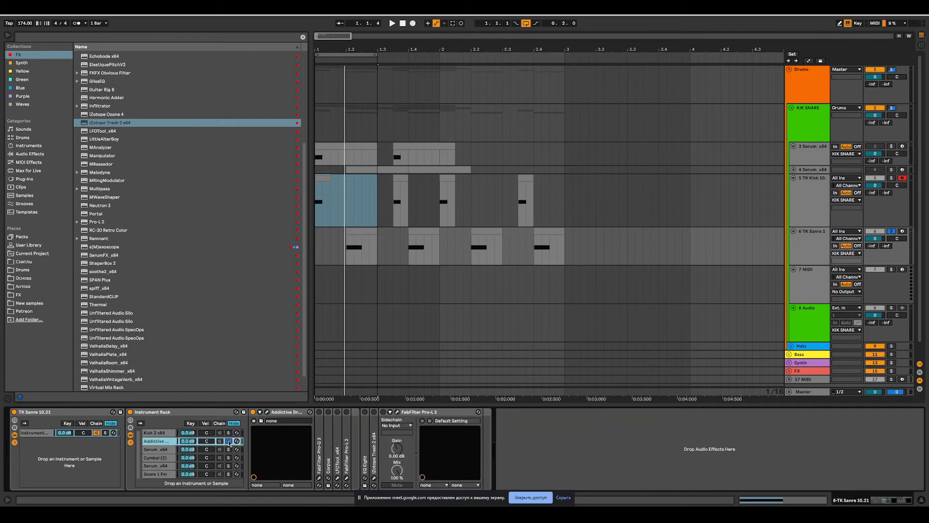
{"action": "left_click", "coordinate": [269, 413]}
{"action": "key", "text": "space"}
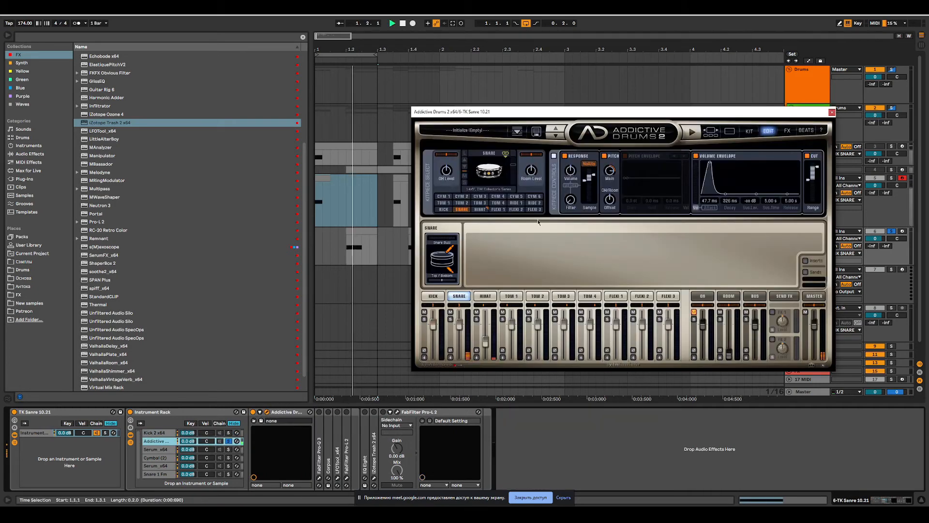
{"action": "key", "text": "space"}
- View the Explore page and the Kit page of Addictive Drums 2
{"action": "left_click_drag", "start_coordinate": [699, 112], "coordinate": [643, 127]}
{"action": "left_click", "coordinate": [656, 152]}
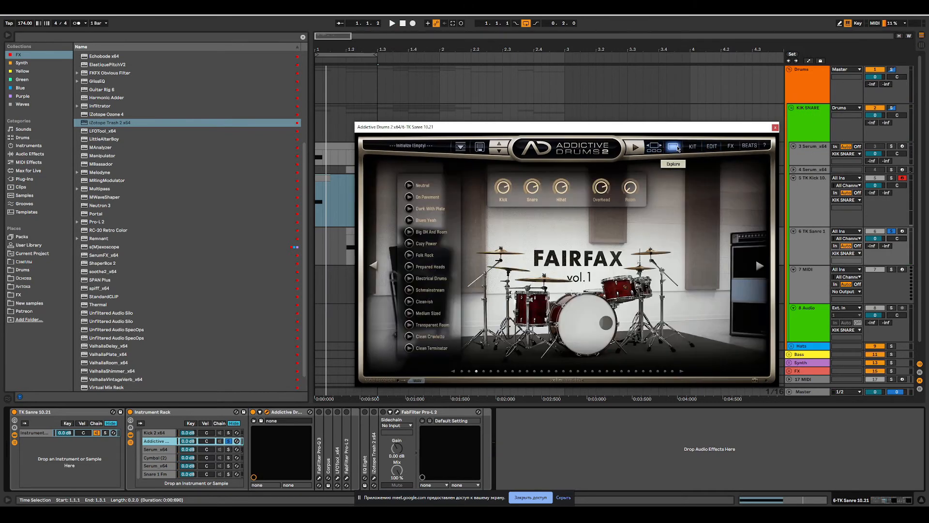
{"action": "left_click", "coordinate": [691, 147]}
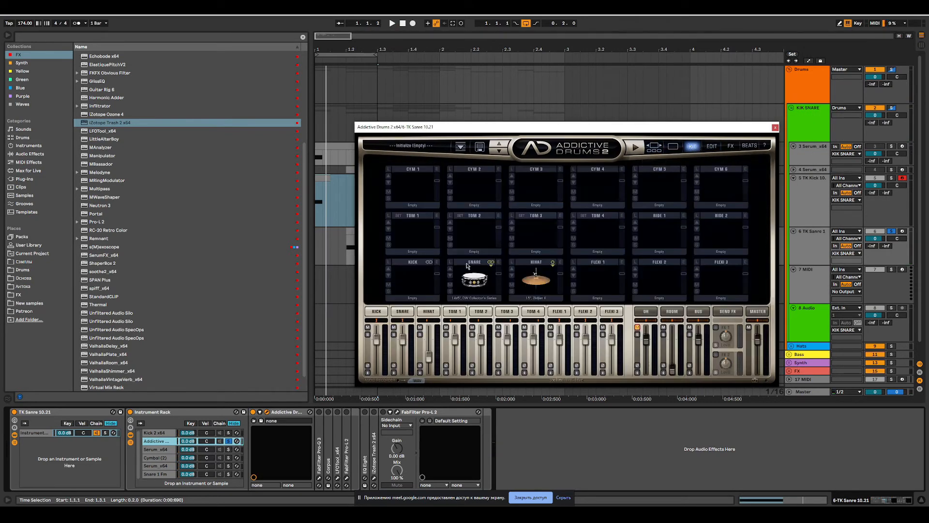
- Trigger the snare kit piece in Addictive Drums 2, show its Edit page and play the loop
{"action": "left_click", "coordinate": [484, 282]}
{"action": "left_click", "coordinate": [476, 281]}
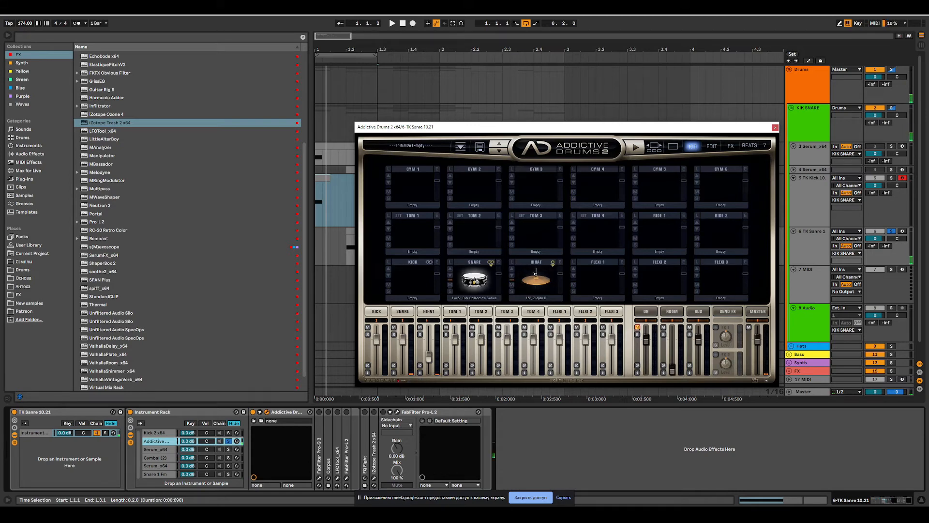
{"action": "left_click", "coordinate": [405, 313]}
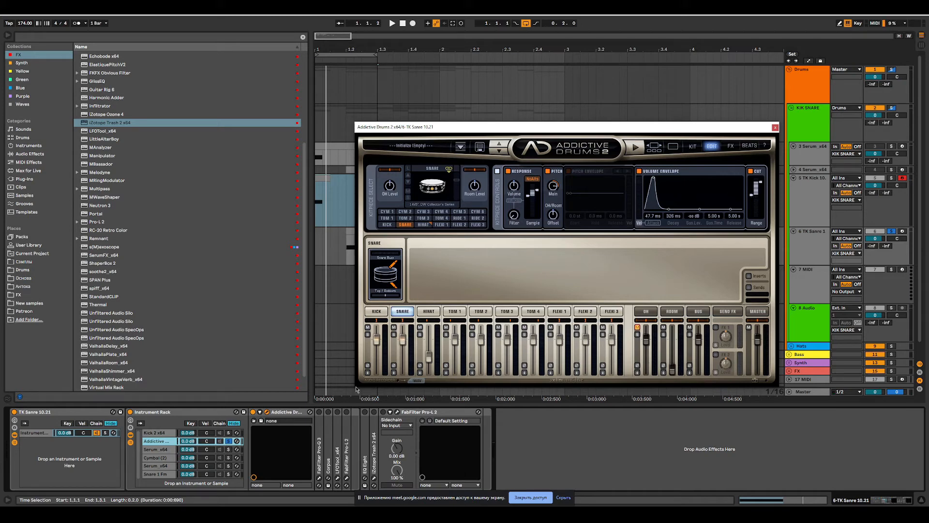
{"action": "key", "text": "space"}
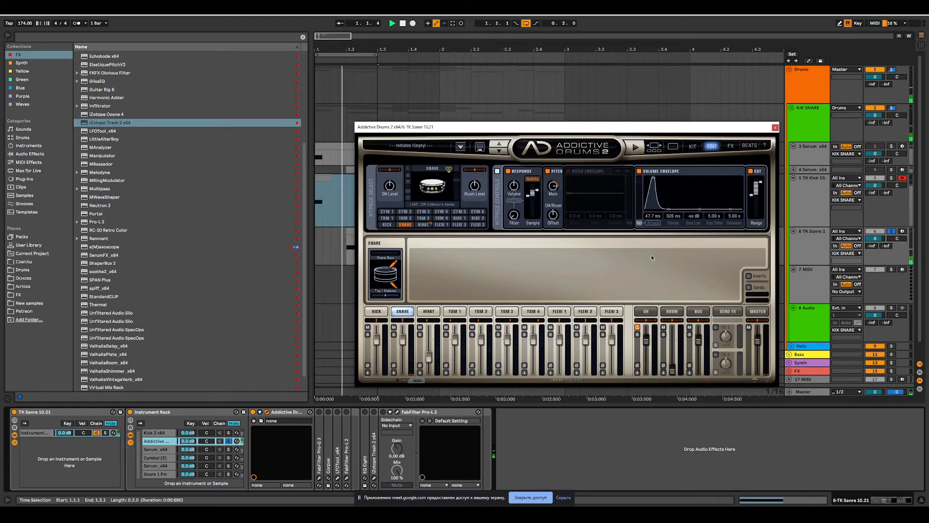
- Turn on the Addictive Drums chain's Pro-Q 3, open its window and set the broad bell boost to about +3.5 dB
{"action": "left_click", "coordinate": [320, 412]}
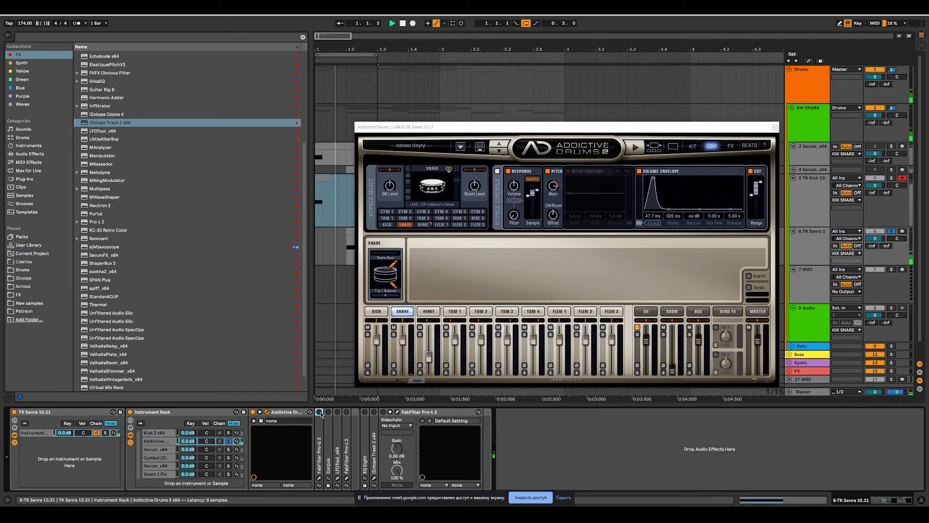
{"action": "double_click", "coordinate": [319, 434]}
{"action": "left_click", "coordinate": [333, 412]}
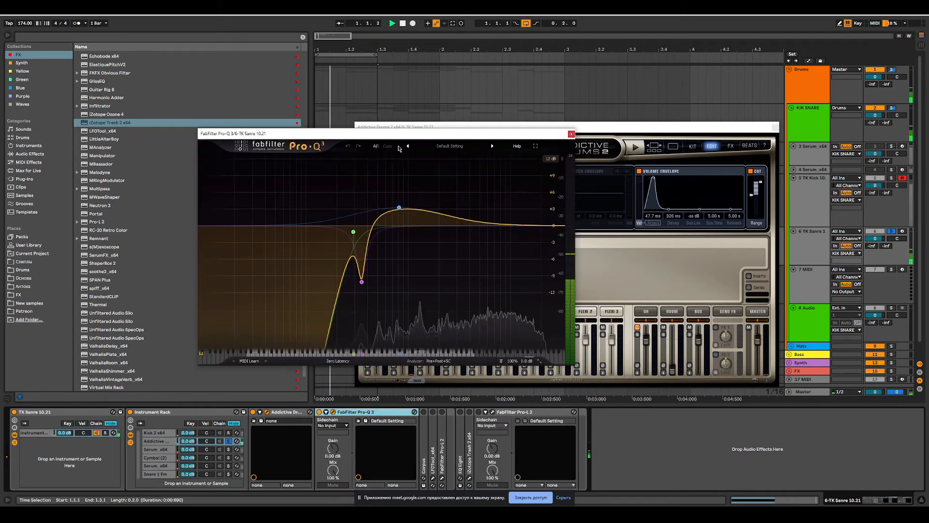
{"action": "left_click", "coordinate": [399, 205]}
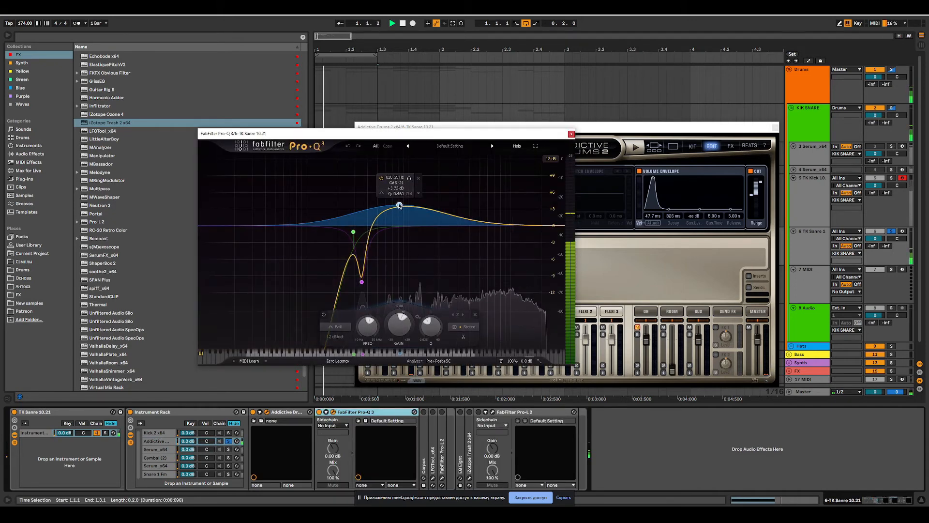
{"action": "left_click_drag", "start_coordinate": [399, 205], "coordinate": [400, 206]}
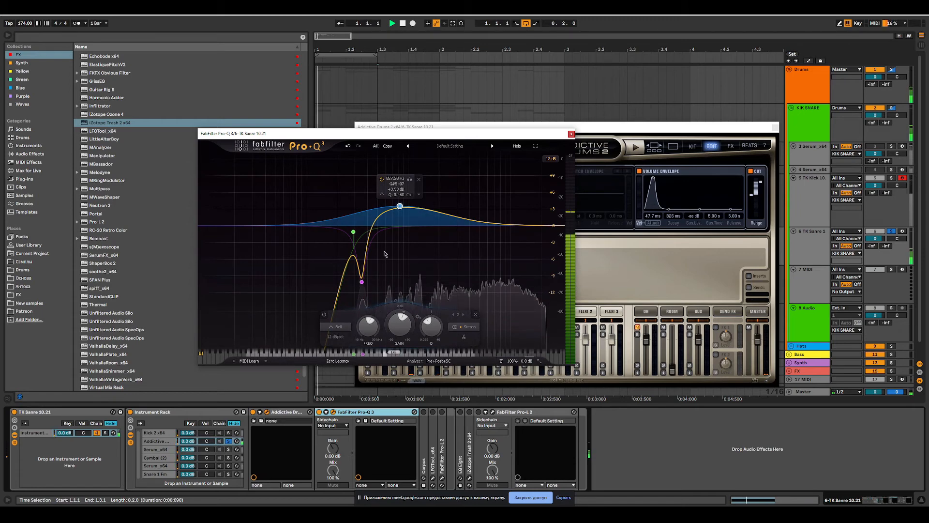
- Examine the narrow cut band in Pro-Q 3 with the loop playing, and close and collapse the equalizer
{"action": "mouse_move", "coordinate": [362, 285]}
{"action": "key", "text": "space"}
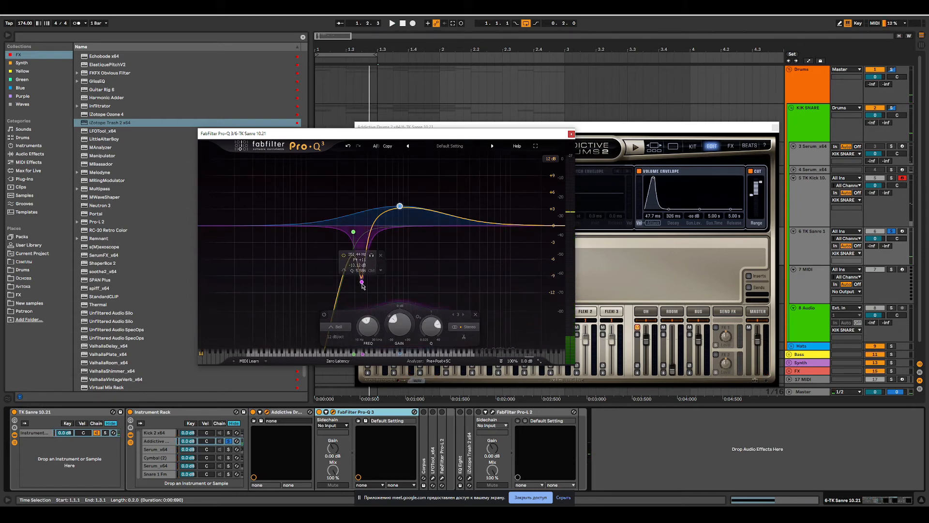
{"action": "left_click", "coordinate": [362, 283]}
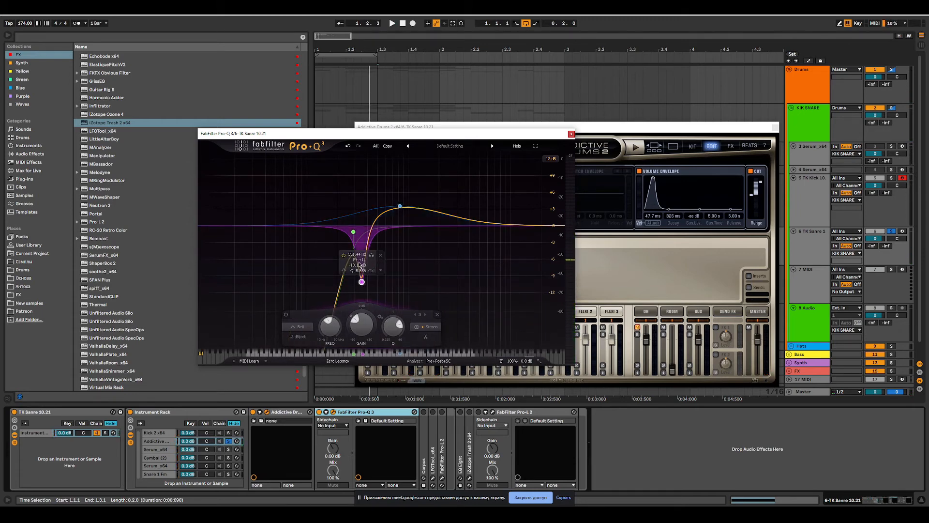
{"action": "key", "text": "space"}
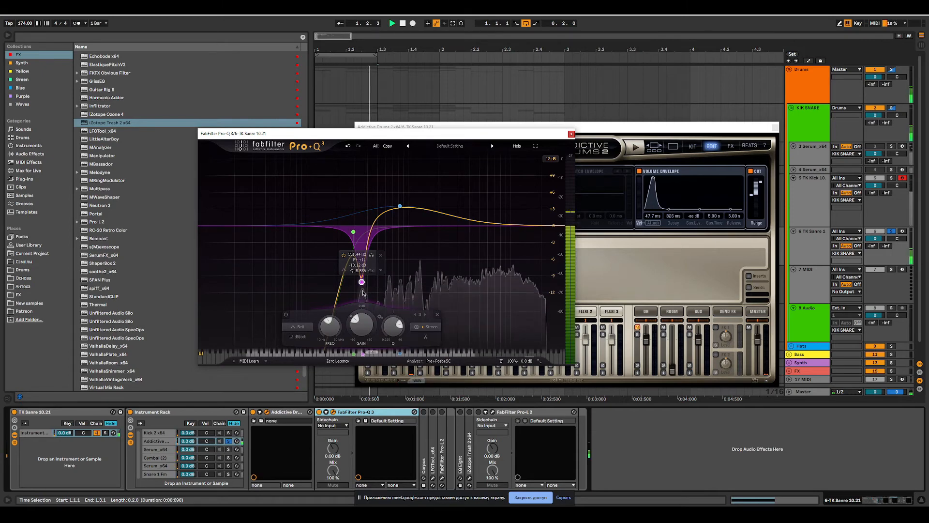
{"action": "left_click_drag", "start_coordinate": [551, 130], "coordinate": [432, 129]}
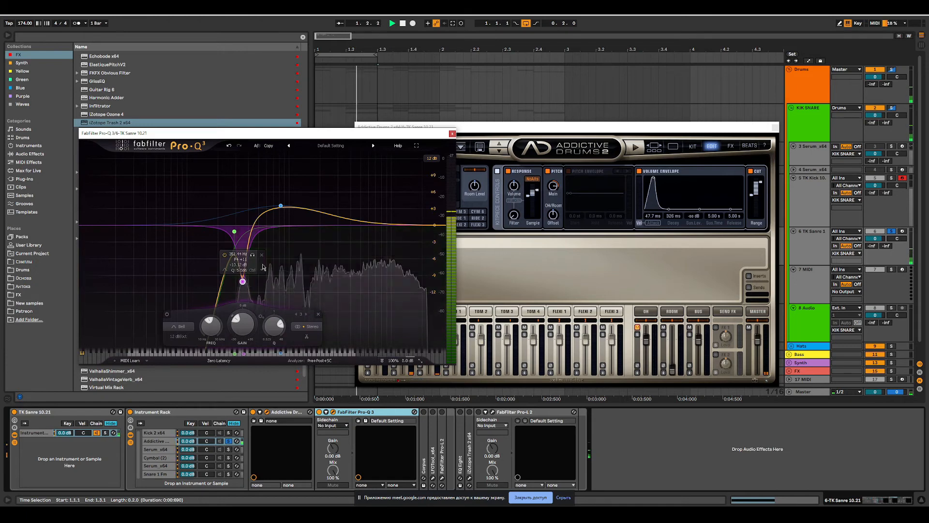
{"action": "left_click", "coordinate": [452, 135]}
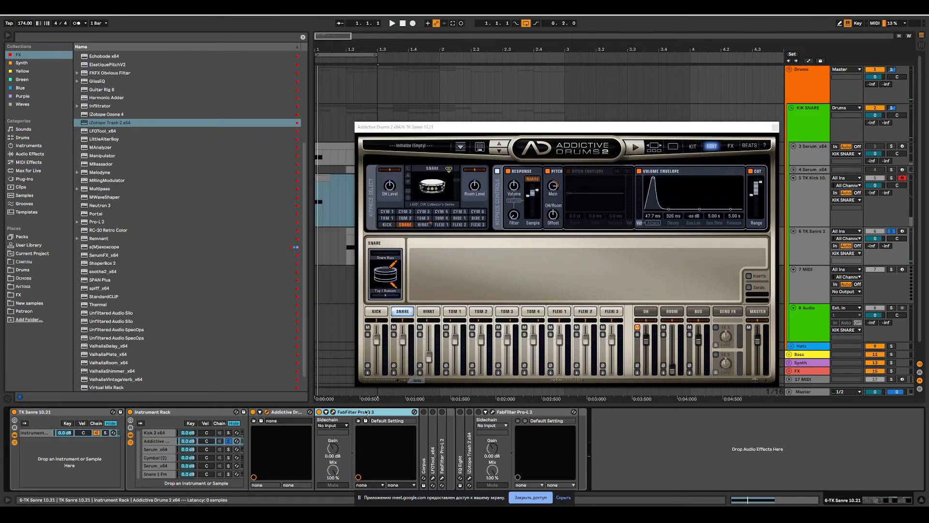
{"action": "double_click", "coordinate": [365, 412]}
- Turn on Corpus, exaggerate its Dry/Wet to 91% during playback, set it to 8.7% and collapse the device
{"action": "double_click", "coordinate": [329, 432]}
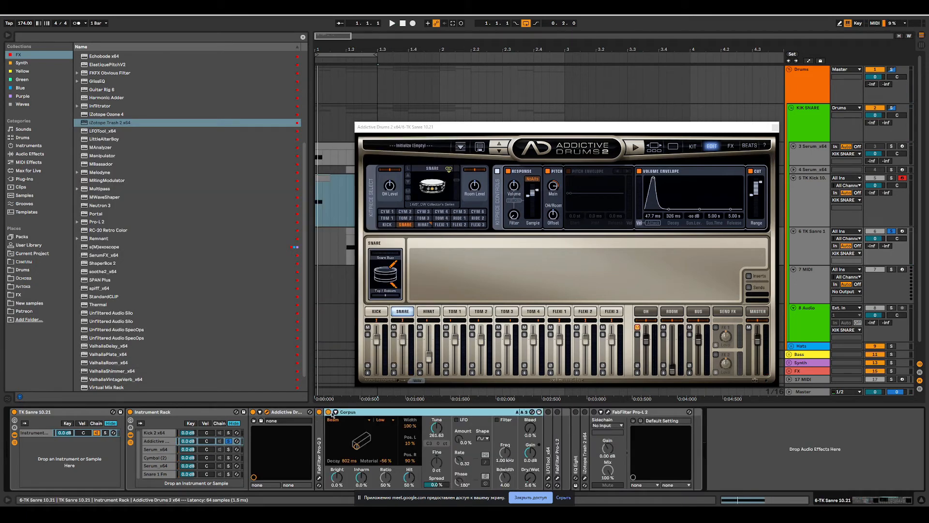
{"action": "key", "text": "space"}
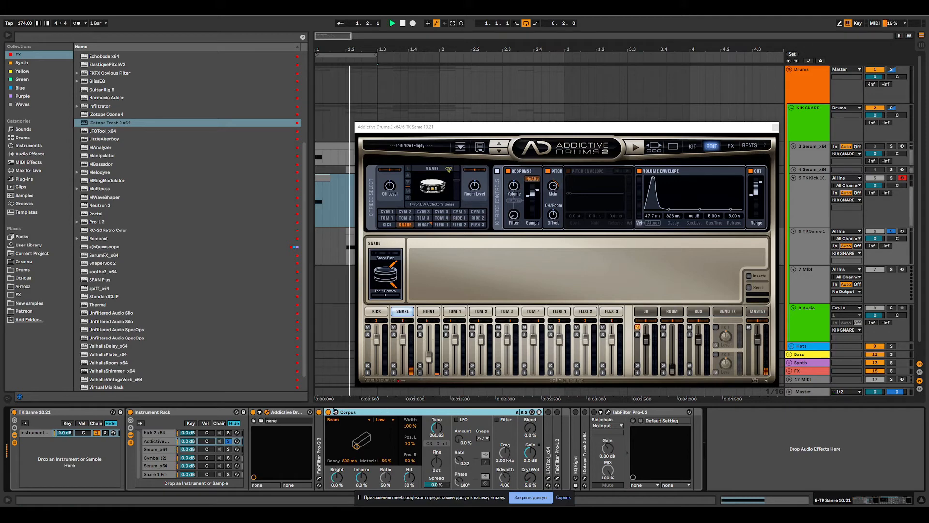
{"action": "left_click_drag", "start_coordinate": [531, 477], "coordinate": [531, 404]}
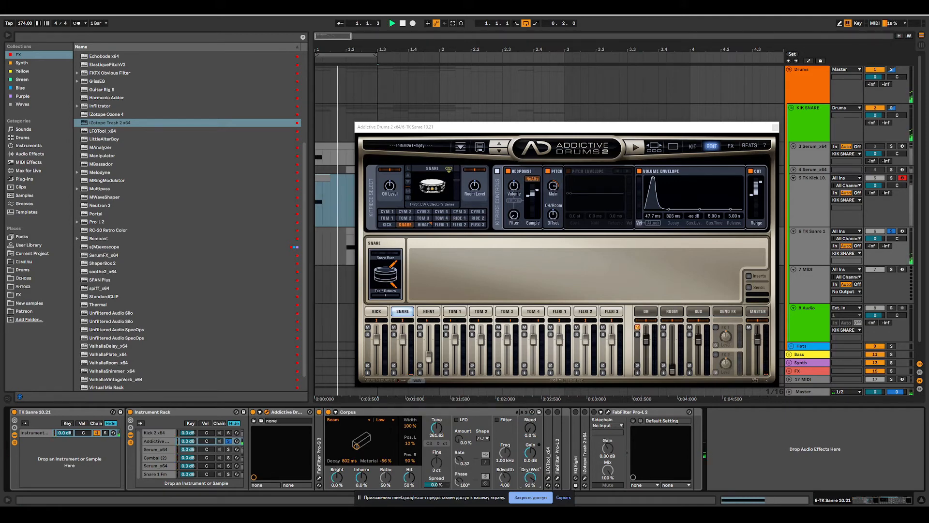
{"action": "left_click_drag", "start_coordinate": [532, 479], "coordinate": [531, 518]}
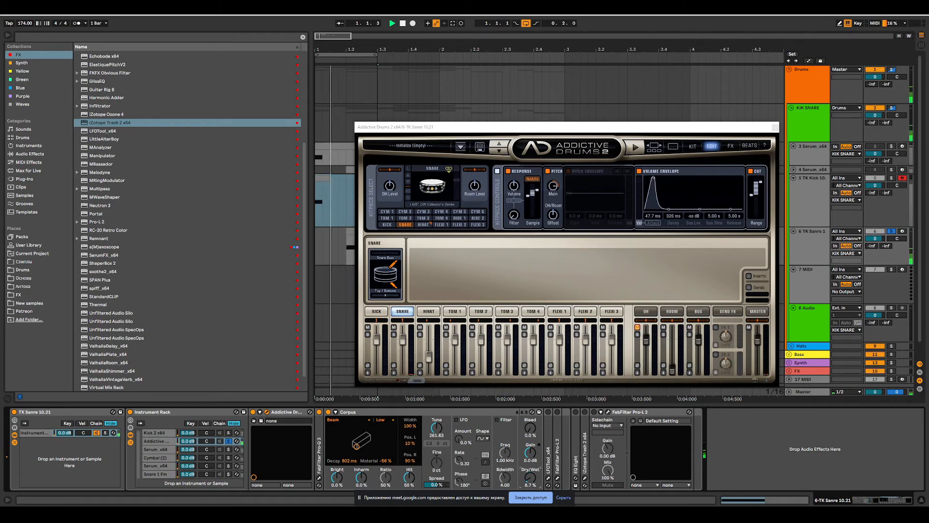
{"action": "double_click", "coordinate": [391, 412]}
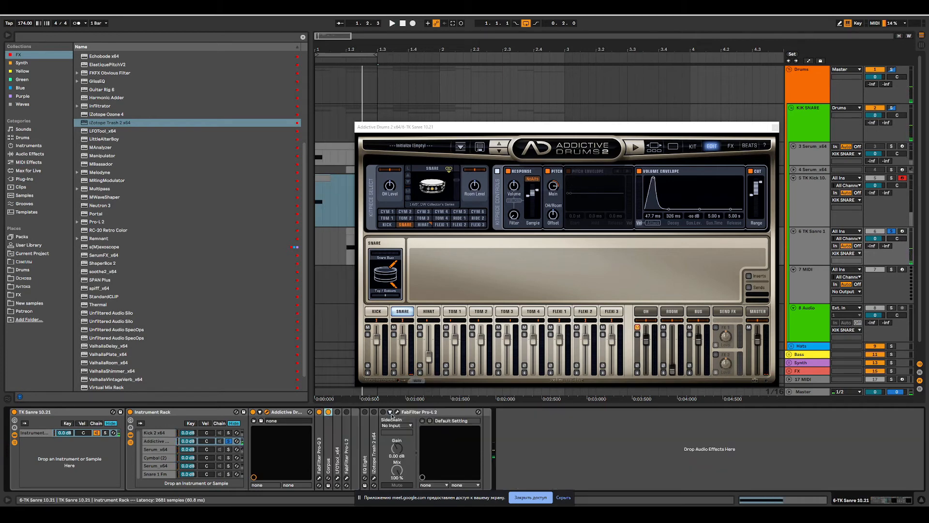
- Turn on LFOTool in the Addictive Drums chain and audition its volume curve with the plug-in window open
{"action": "double_click", "coordinate": [341, 442]}
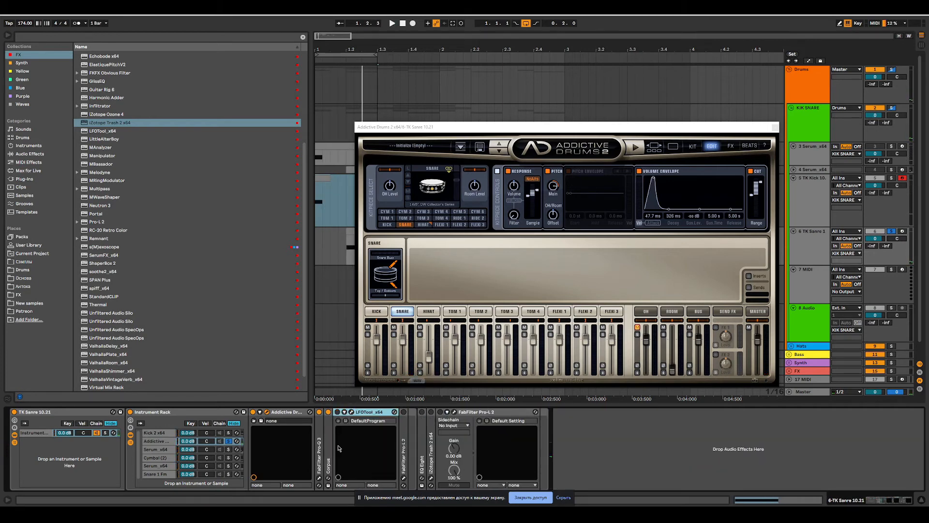
{"action": "left_click", "coordinate": [352, 413]}
{"action": "key", "text": "space"}
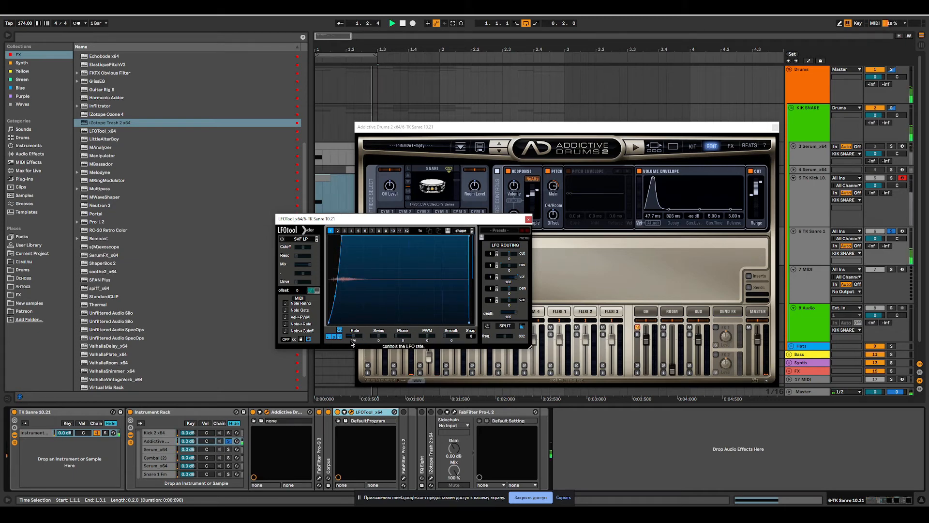
{"action": "key", "text": "space"}
{"action": "left_click", "coordinate": [528, 218]}
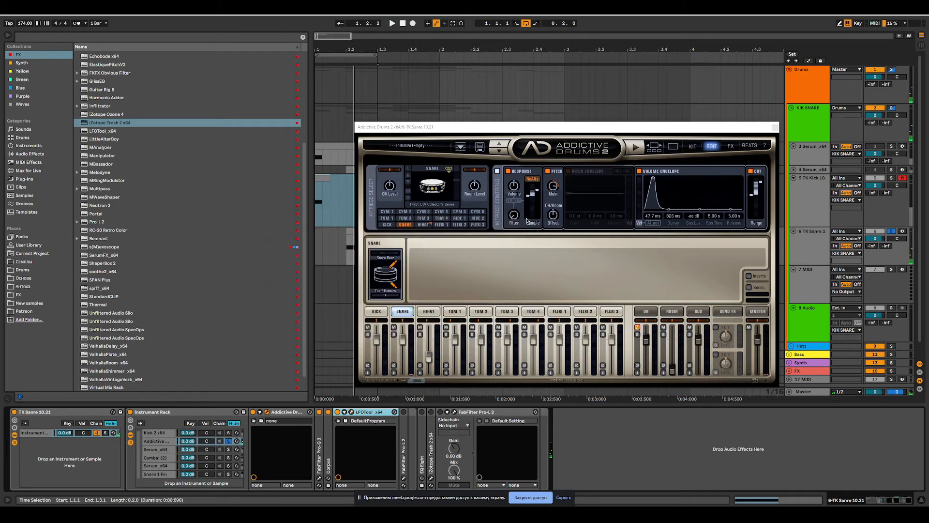
- Turn on the chain's Pro-L 2, audition its limiting with the window open, and close the Addictive Drums 2 window
{"action": "double_click", "coordinate": [405, 462]}
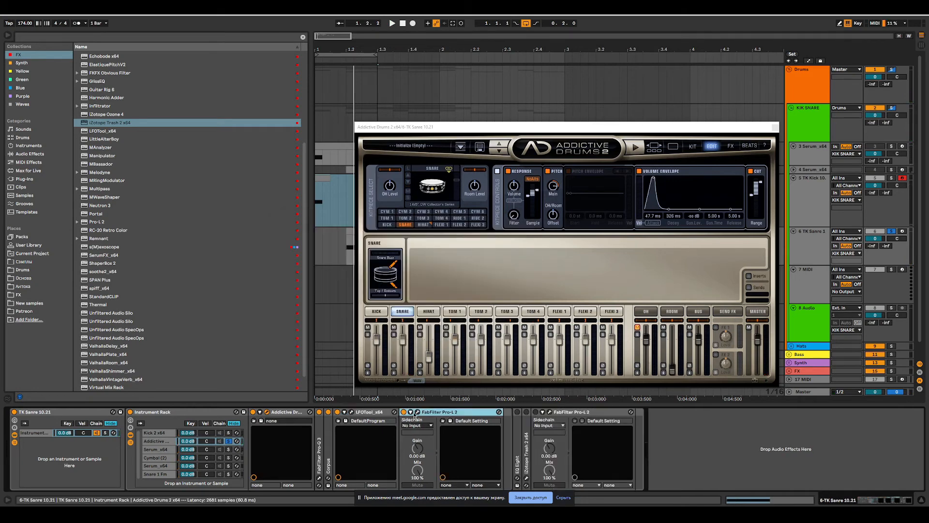
{"action": "left_click", "coordinate": [418, 412]}
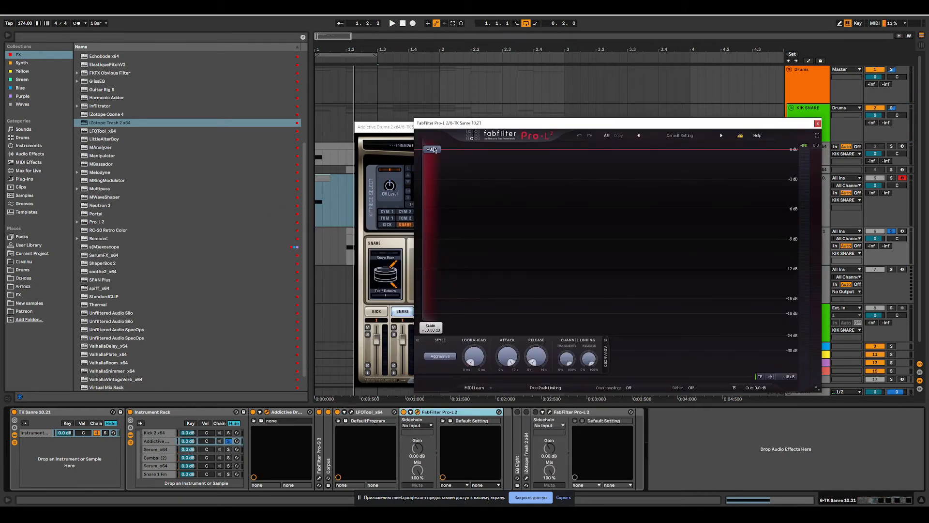
{"action": "key", "text": "space"}
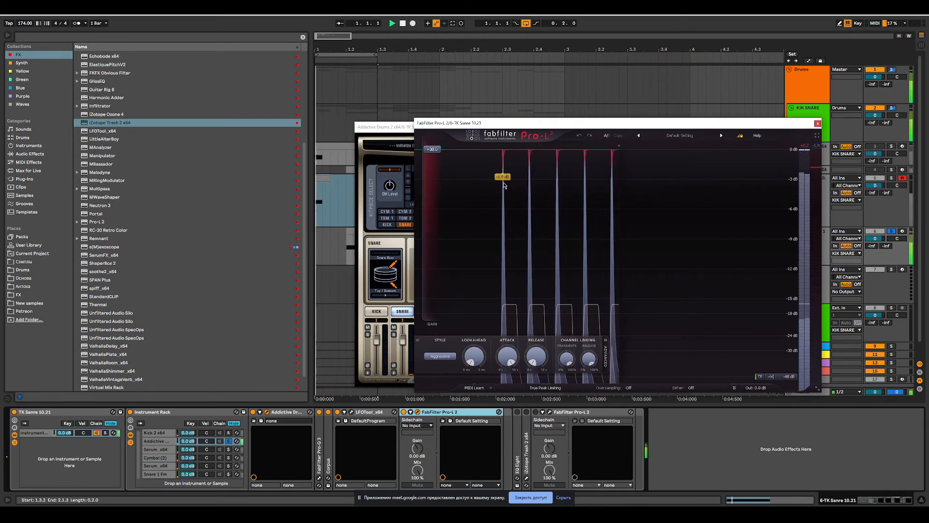
{"action": "key", "text": "space"}
{"action": "key", "text": "space"}
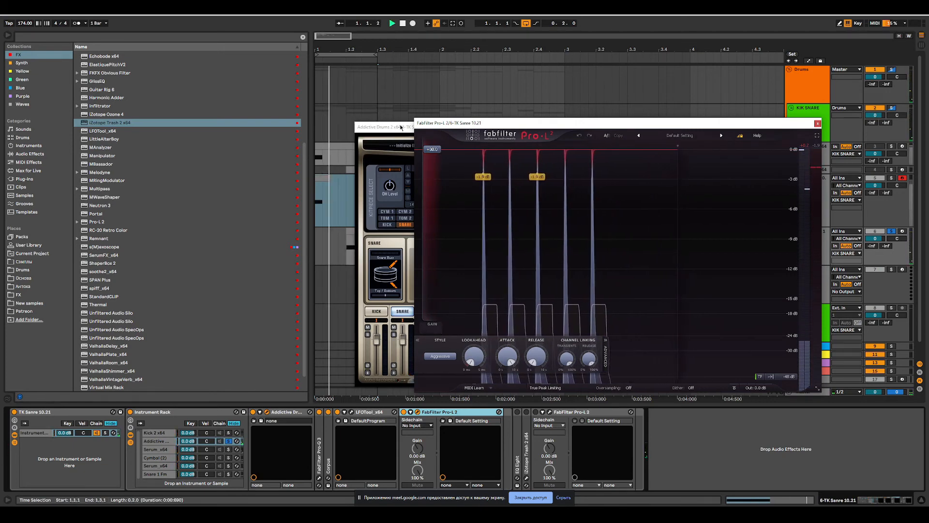
{"action": "left_click", "coordinate": [401, 127]}
{"action": "left_click", "coordinate": [775, 128]}
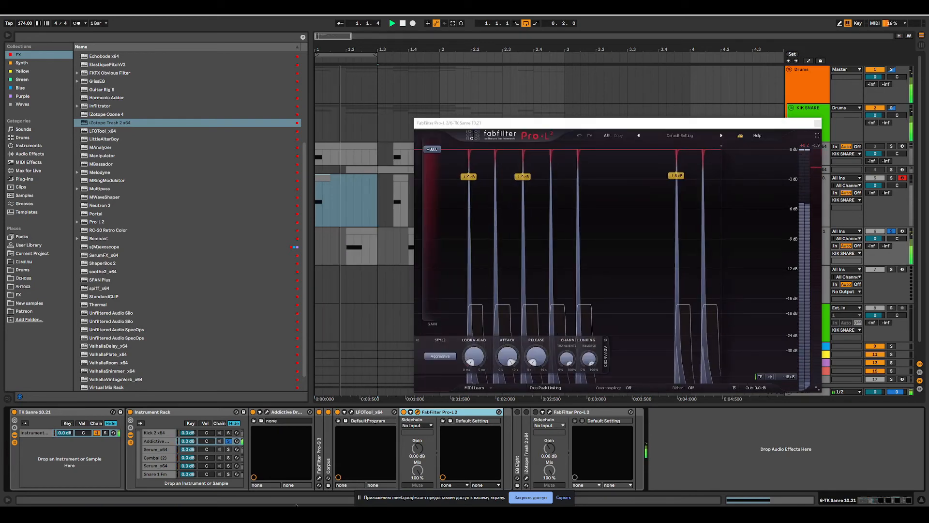
{"action": "key", "text": "space"}
- Expand Corpus and, during playback, raise its Decay slightly, set Material to -48%, try Dry/Wet at 27% and set it to 12%
{"action": "left_click", "coordinate": [329, 463]}
{"action": "double_click", "coordinate": [329, 463]}
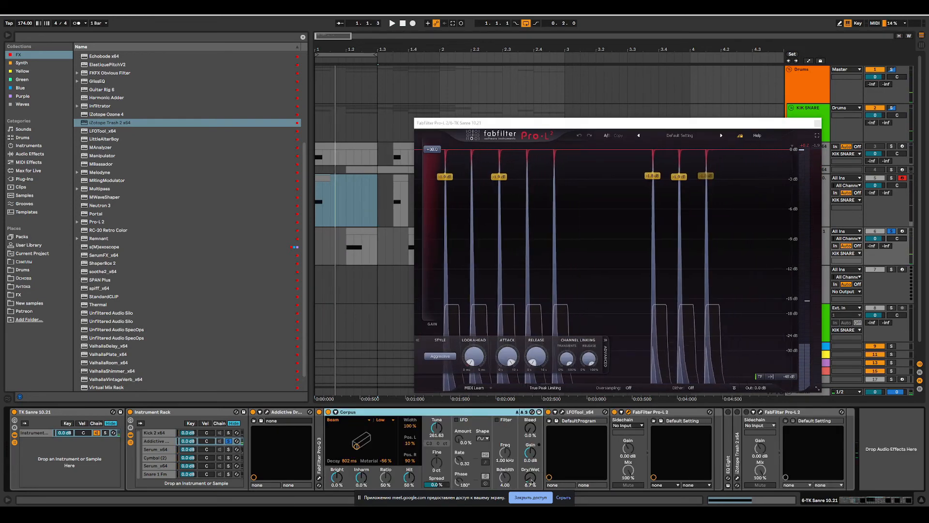
{"action": "key", "text": "space"}
{"action": "left_click_drag", "start_coordinate": [532, 479], "coordinate": [532, 432]}
{"action": "mouse_move", "coordinate": [356, 446]}
{"action": "left_mouse_down"}
{"action": "mouse_move", "coordinate": [381, 429]}
{"action": "mouse_move", "coordinate": [357, 445]}
{"action": "left_mouse_up"}
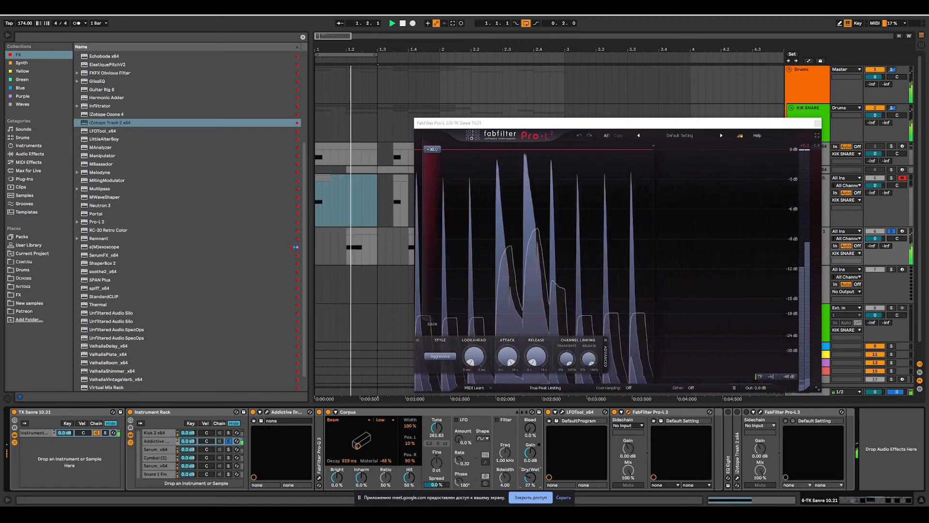
{"action": "left_click_drag", "start_coordinate": [530, 477], "coordinate": [530, 513]}
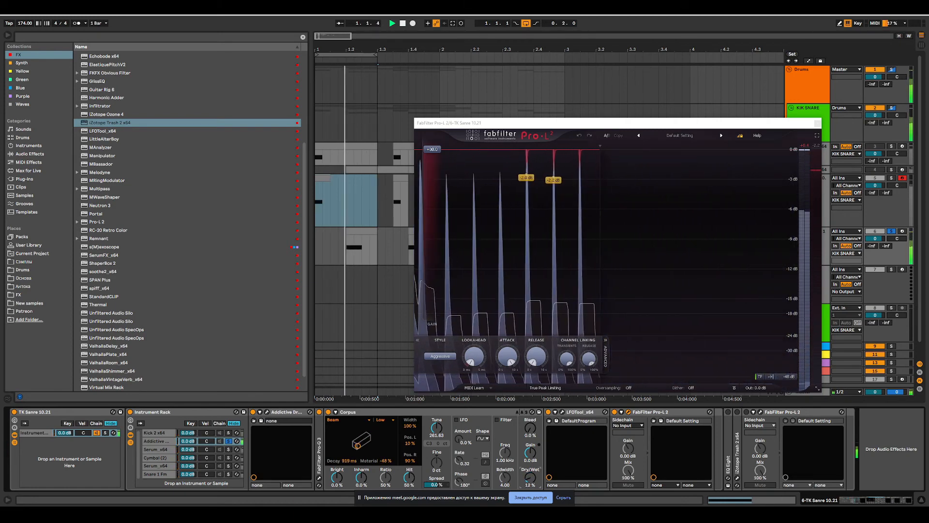
- Stop playback and collapse the Corpus, LFOTool and Pro-L 2 devices of the Addictive Drums chain
{"action": "key", "text": "space"}
{"action": "double_click", "coordinate": [463, 412]}
{"action": "double_click", "coordinate": [382, 412]}
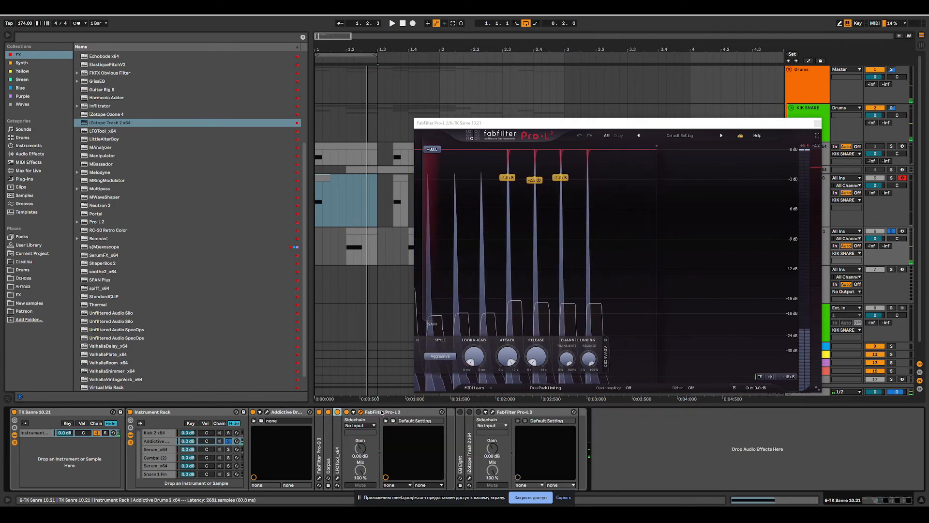
{"action": "double_click", "coordinate": [382, 412]}
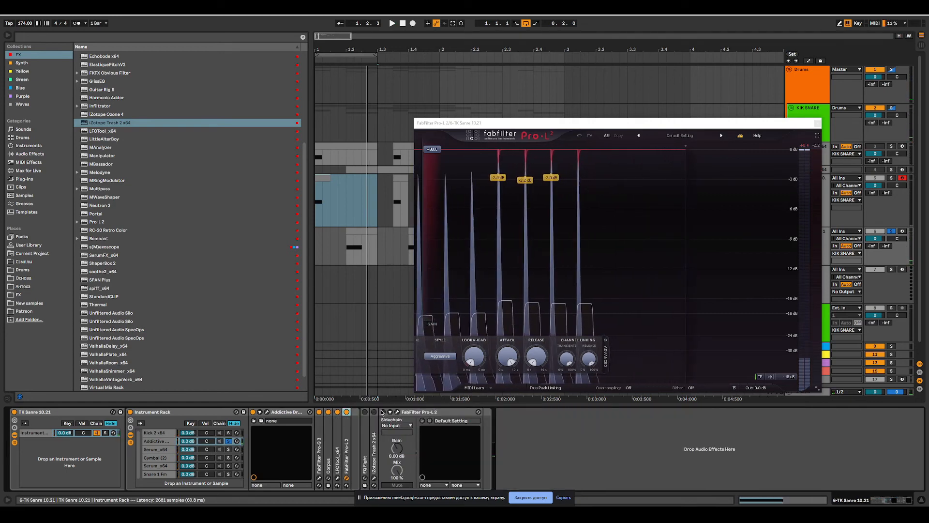
- Solo the Kick 2 chain together with the Addictive Drums chain and audition the two layers
{"action": "left_click", "coordinate": [228, 433]}
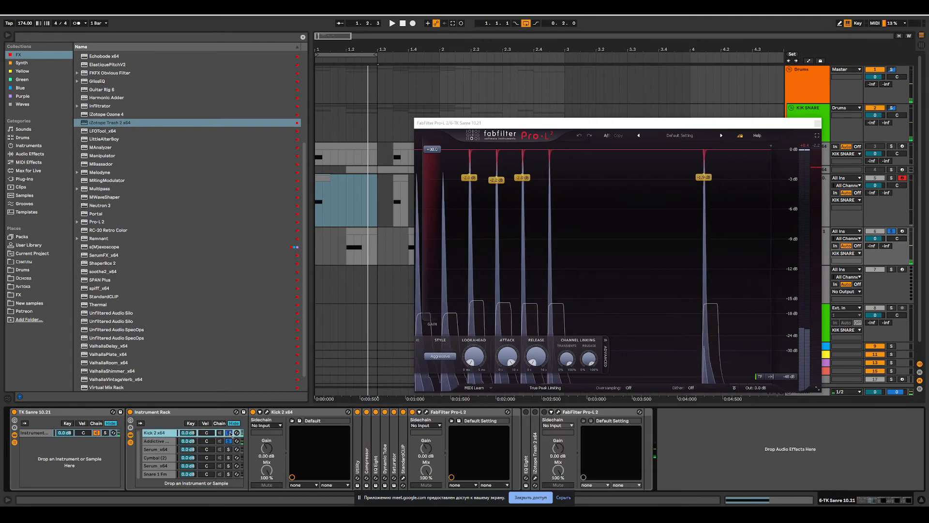
{"action": "key", "text": "space"}
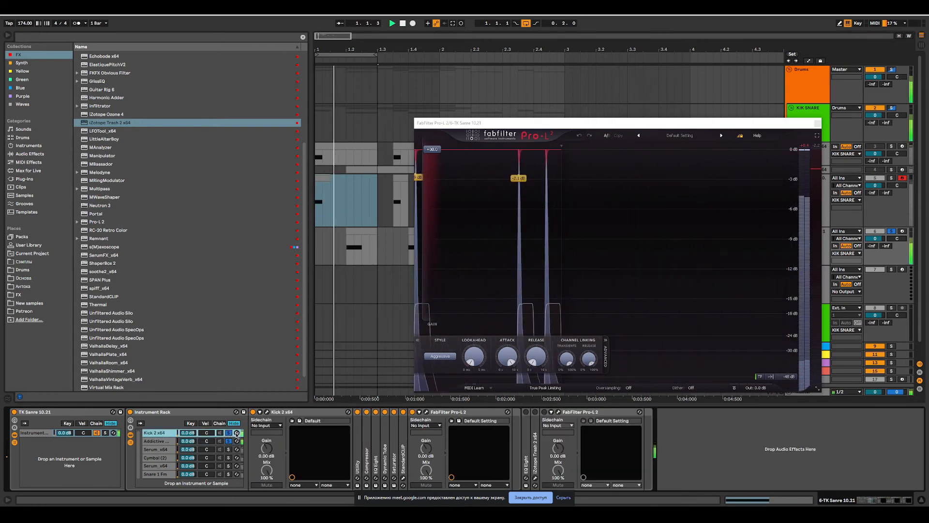
{"action": "key", "text": "space"}
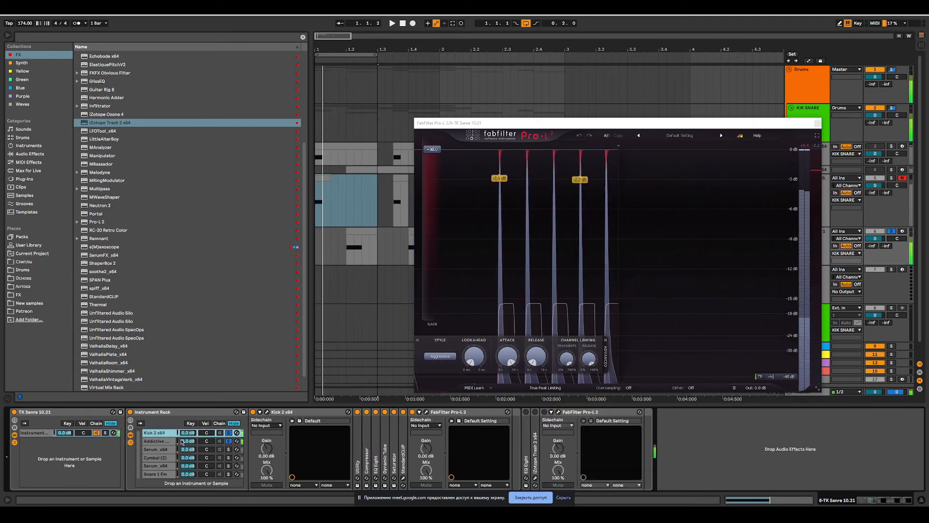
- Unsolo the Kick 2 and Addictive Drums chains and solo the first Serum chain
{"action": "left_click", "coordinate": [229, 441]}
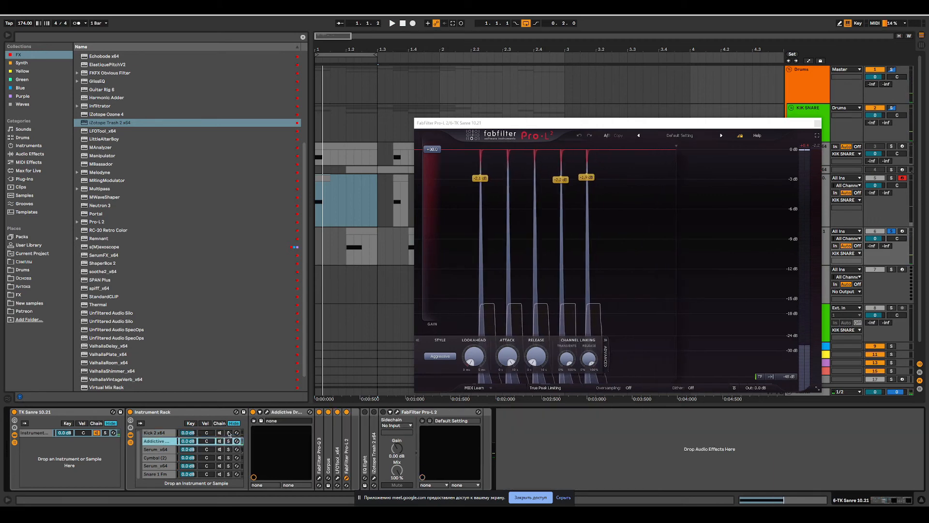
{"action": "left_click", "coordinate": [228, 450]}
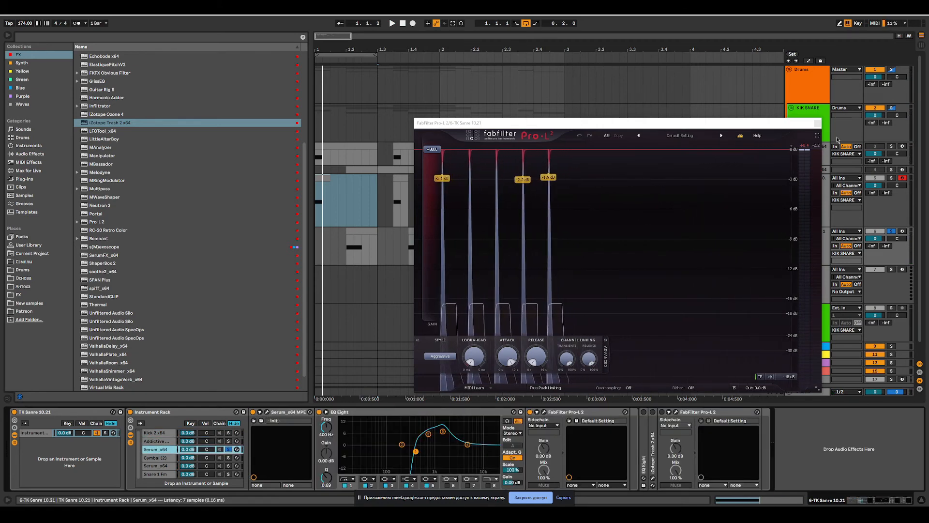
- Close the Pro-L 2 window, reposition the Serum window and choose TK Noise 20 from TK Serum Noises as the noise source
{"action": "left_click", "coordinate": [818, 122]}
{"action": "left_click_drag", "start_coordinate": [539, 121], "coordinate": [510, 119]}
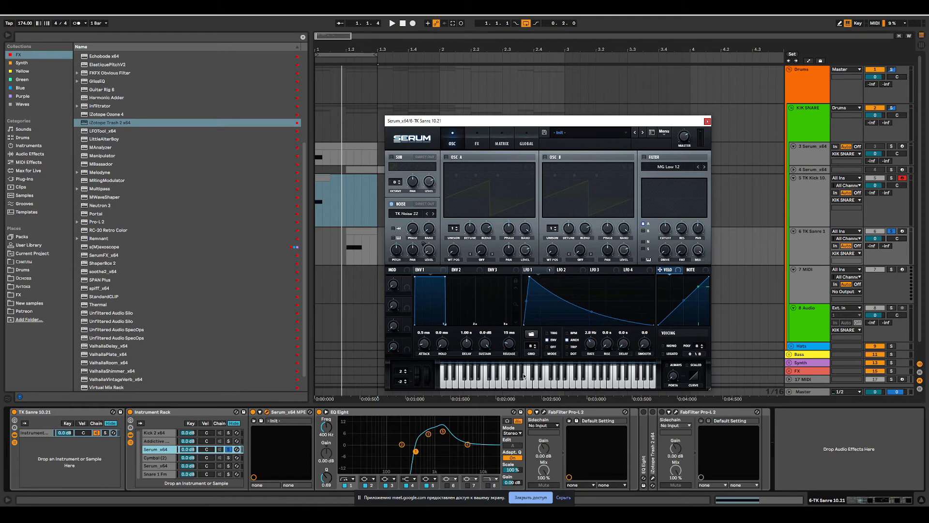
{"action": "left_click", "coordinate": [410, 213]}
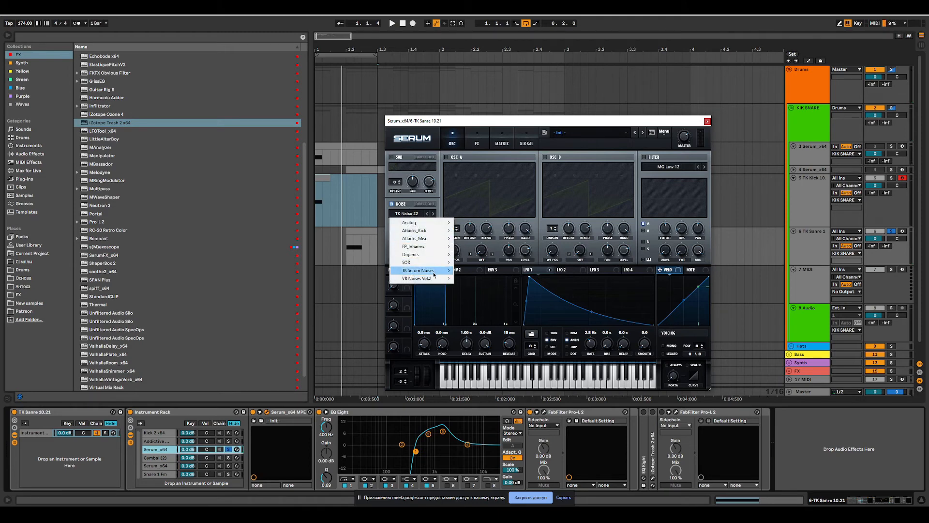
{"action": "mouse_move", "coordinate": [436, 274]}
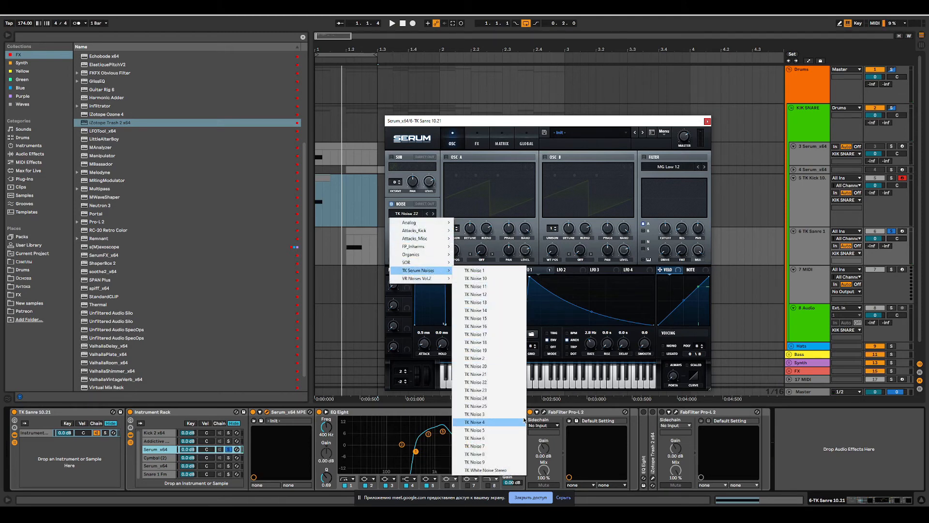
{"action": "left_click", "coordinate": [506, 368]}
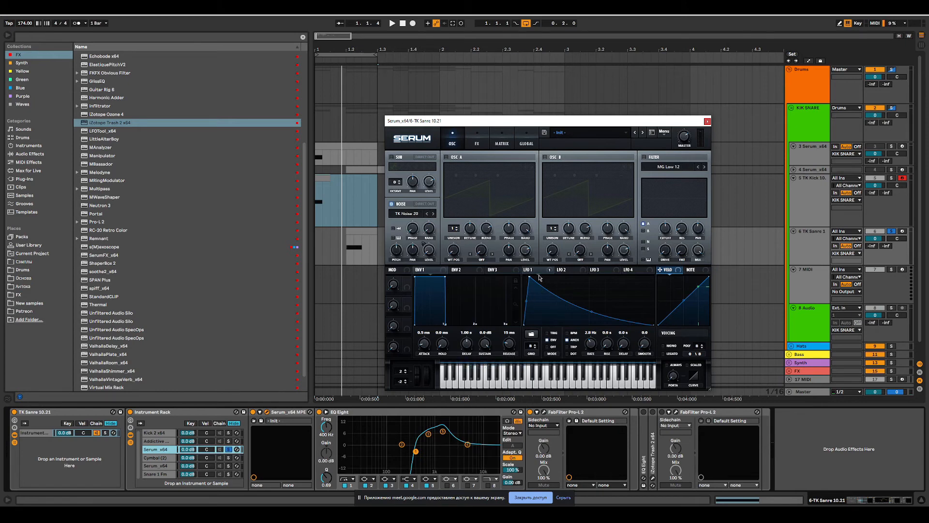
- Audition the soloed Serum noise layer and examine LFO 1's shape and its modulation of the noise level
{"action": "key", "text": "space"}
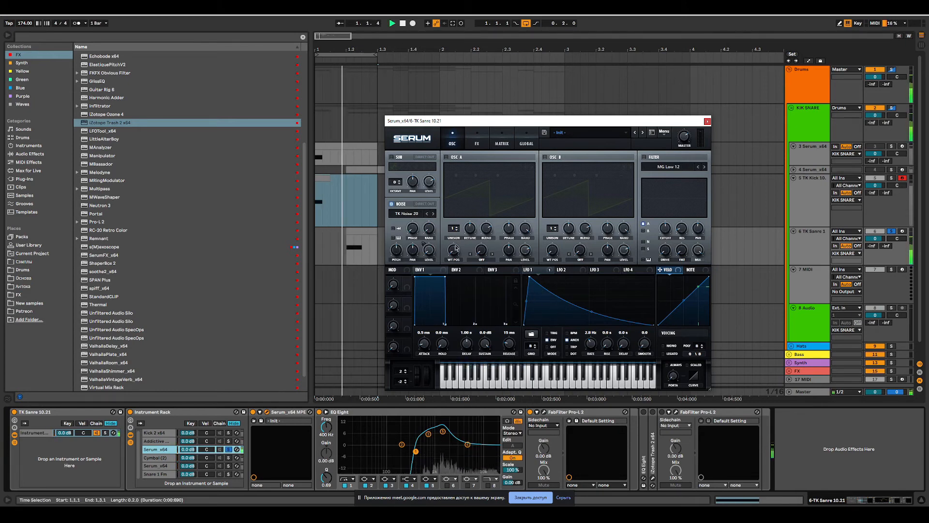
{"action": "left_click", "coordinate": [556, 271]}
{"action": "left_click", "coordinate": [538, 271]}
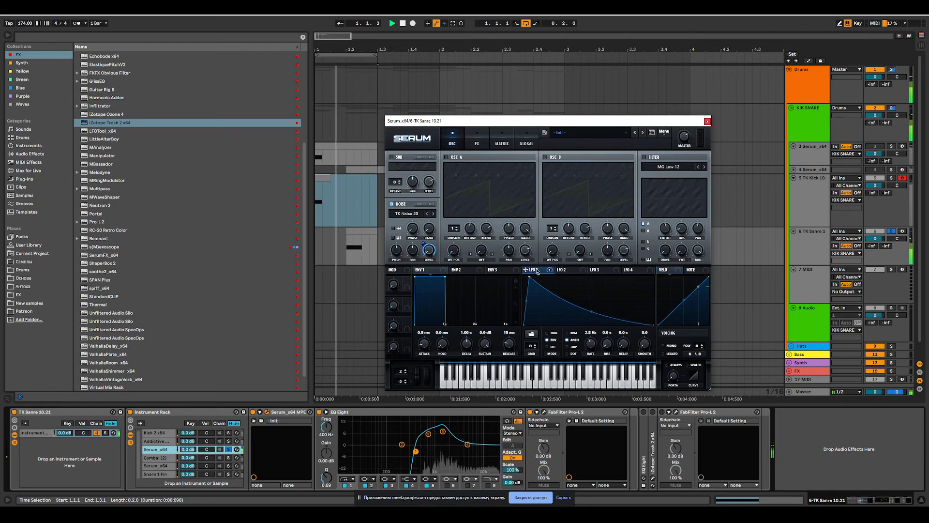
{"action": "mouse_move", "coordinate": [426, 239]}
{"action": "mouse_move", "coordinate": [685, 127]}
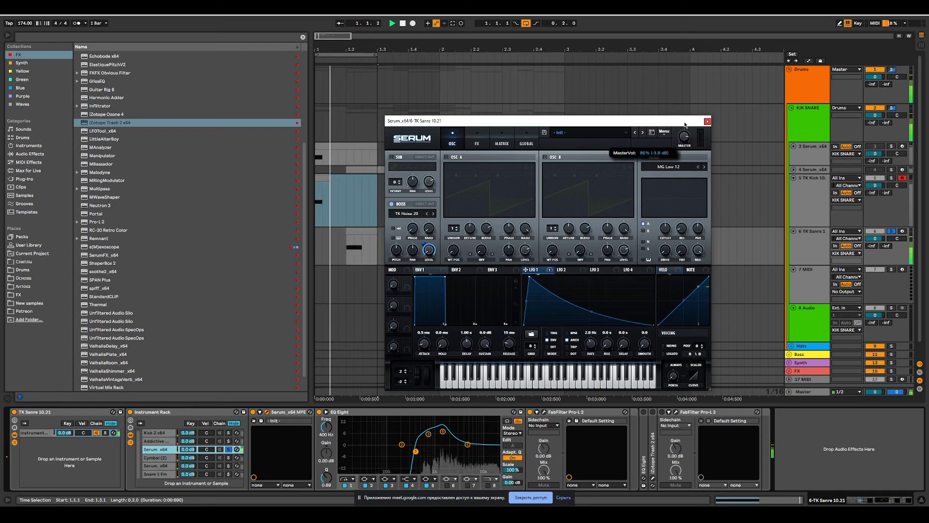
{"action": "key", "text": "space"}
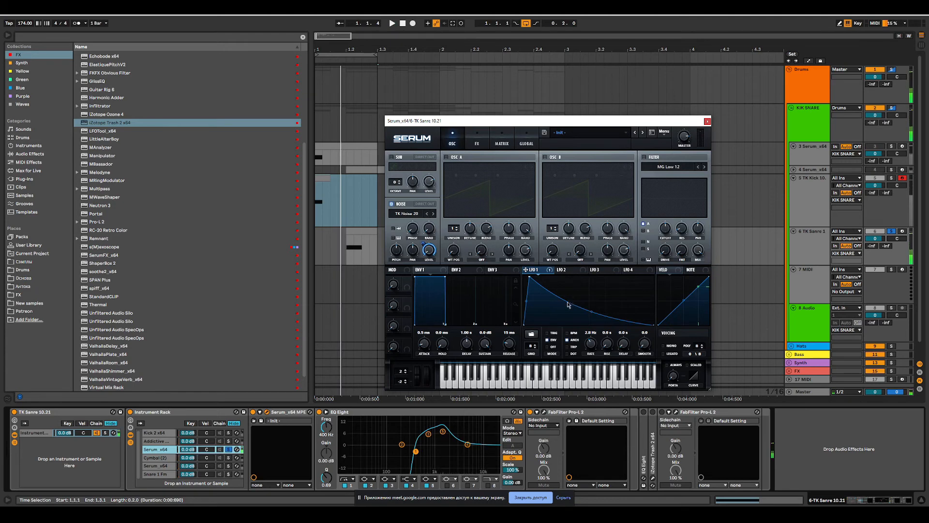
{"action": "key", "text": "space"}
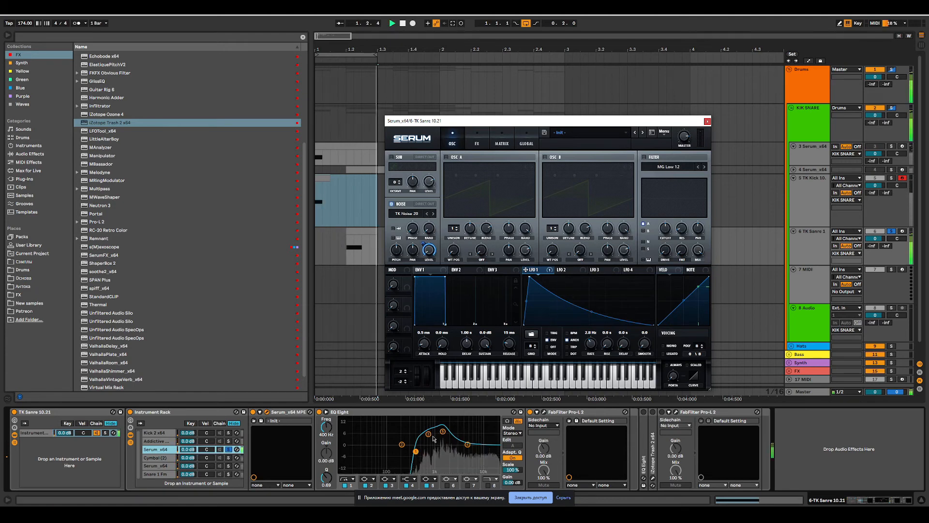
{"action": "key", "text": "space"}
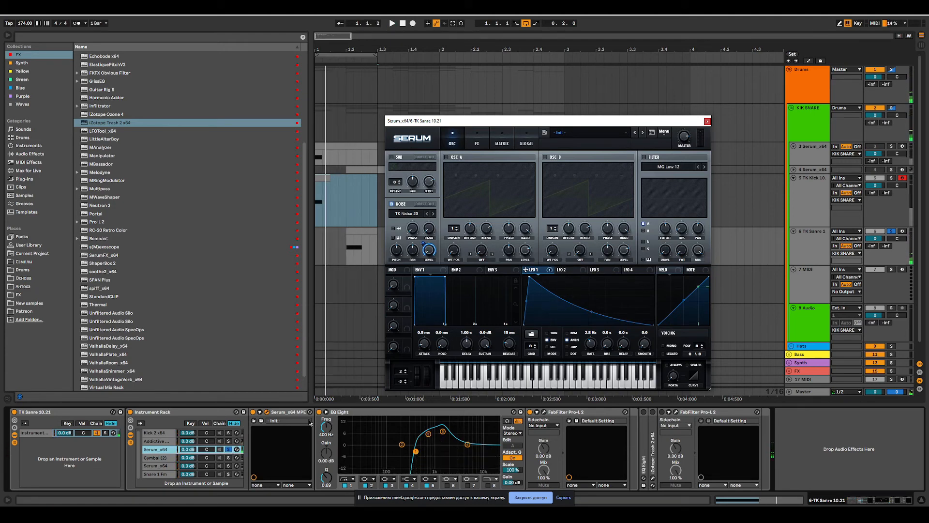
- Switch the noise to TK Noise 21 and lower LFO 1's noise level modulation while playing it with the Kick 2 chain soloed
{"action": "left_click", "coordinate": [434, 213]}
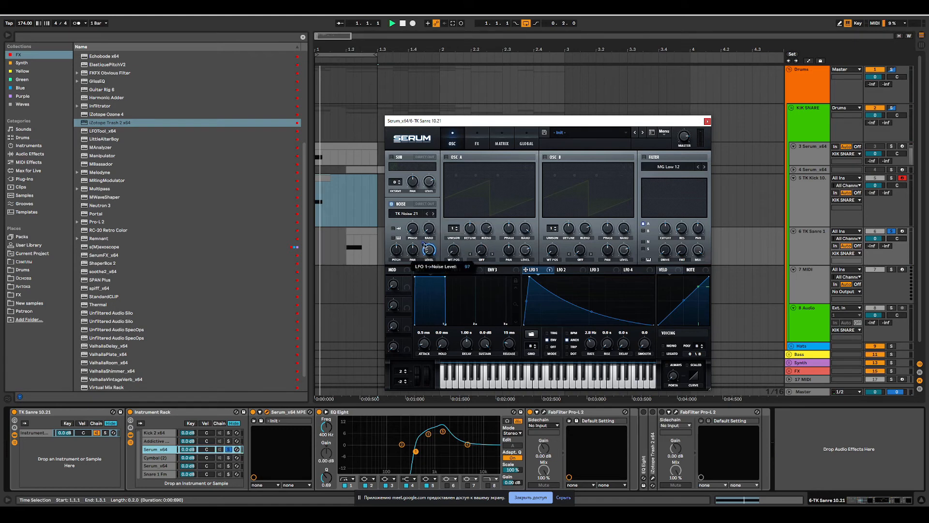
{"action": "left_click", "coordinate": [233, 433]}
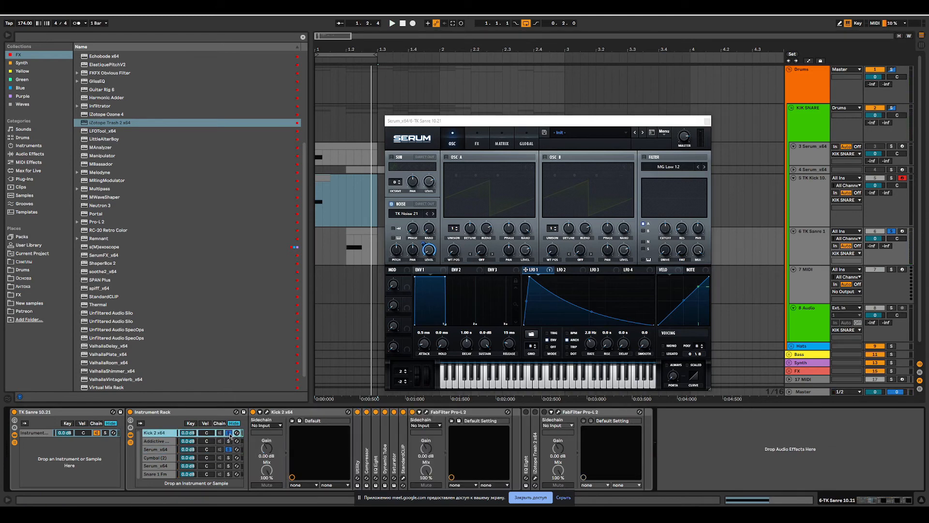
{"action": "key", "text": "space"}
{"action": "left_click_drag", "start_coordinate": [423, 244], "coordinate": [422, 259]}
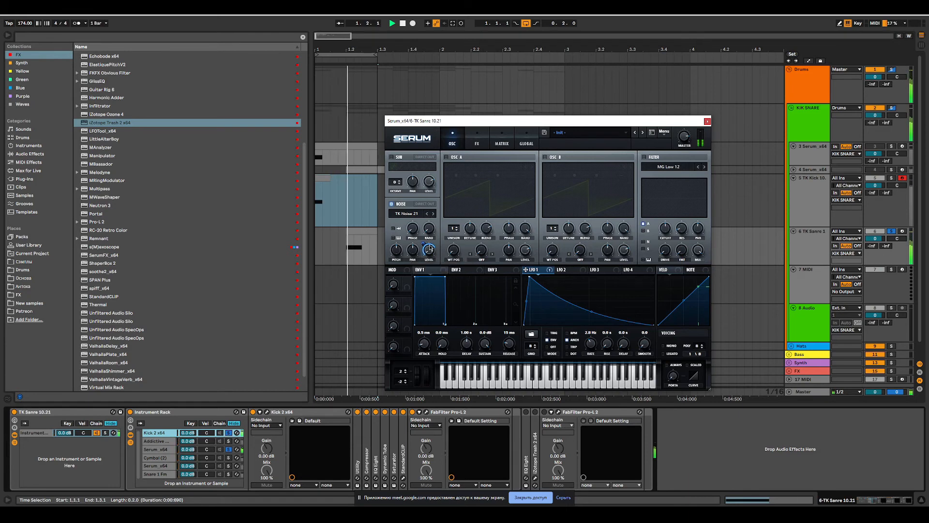
{"action": "mouse_move", "coordinate": [424, 245]}
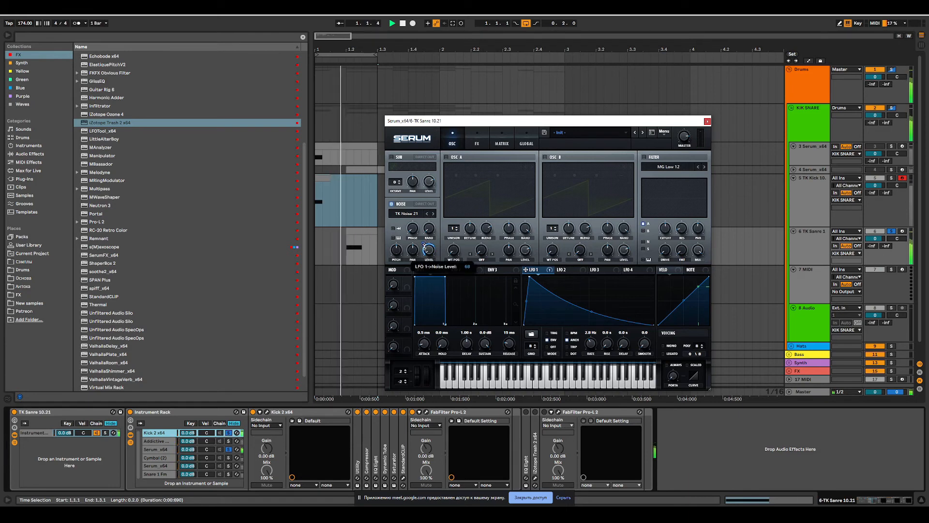
{"action": "key", "text": "space"}
- Unsolo the first Serum chain, solo Kick 2 with Addictive Drums, reposition the Serum window and audition the two layers
{"action": "left_click", "coordinate": [231, 450]}
{"action": "left_click", "coordinate": [231, 434]}
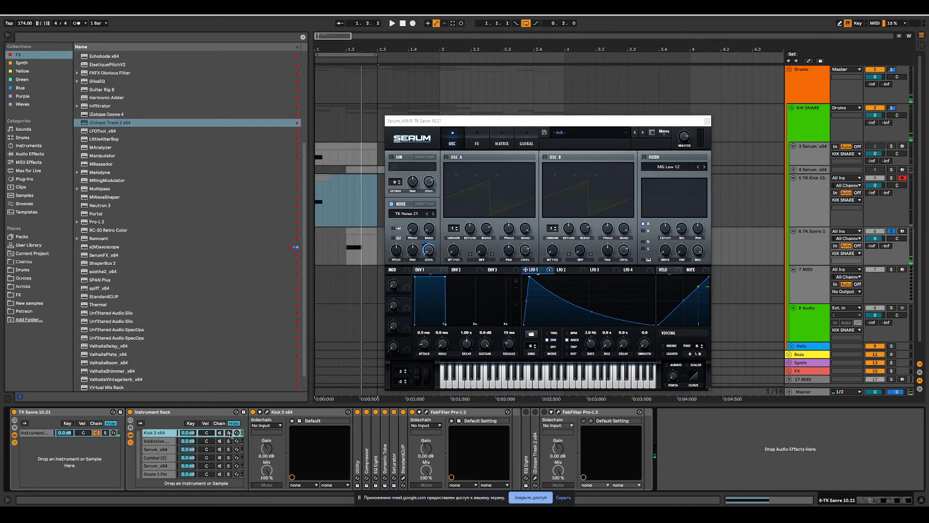
{"action": "left_click", "coordinate": [229, 441]}
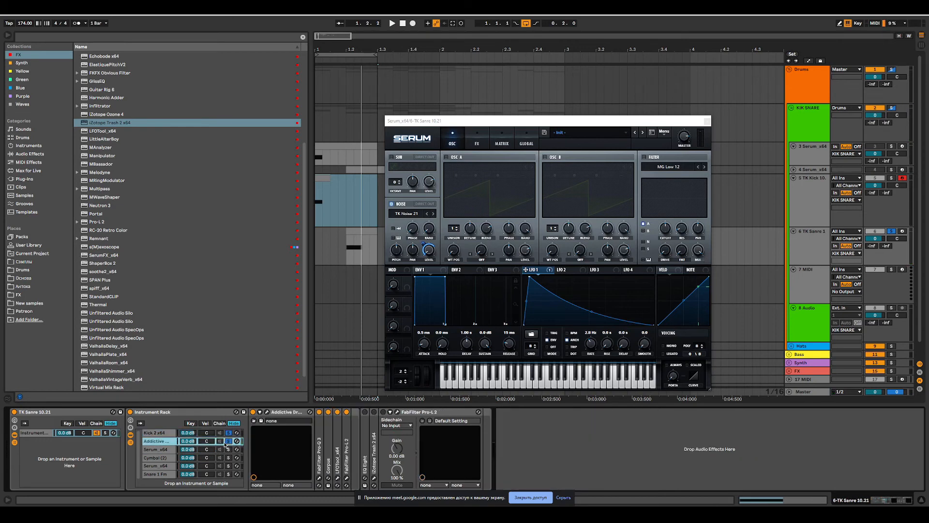
{"action": "left_click_drag", "start_coordinate": [488, 122], "coordinate": [482, 118]}
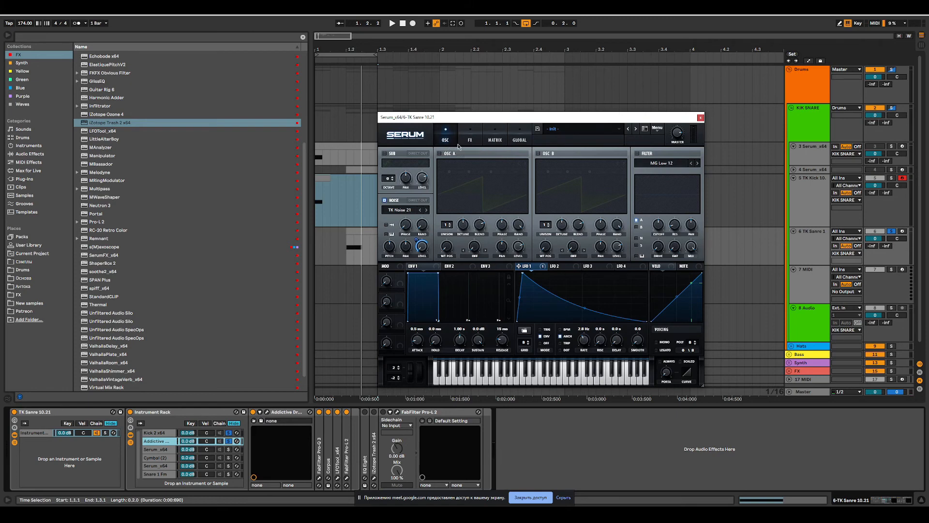
{"action": "left_click_drag", "start_coordinate": [494, 121], "coordinate": [497, 116]}
{"action": "key", "text": "space"}
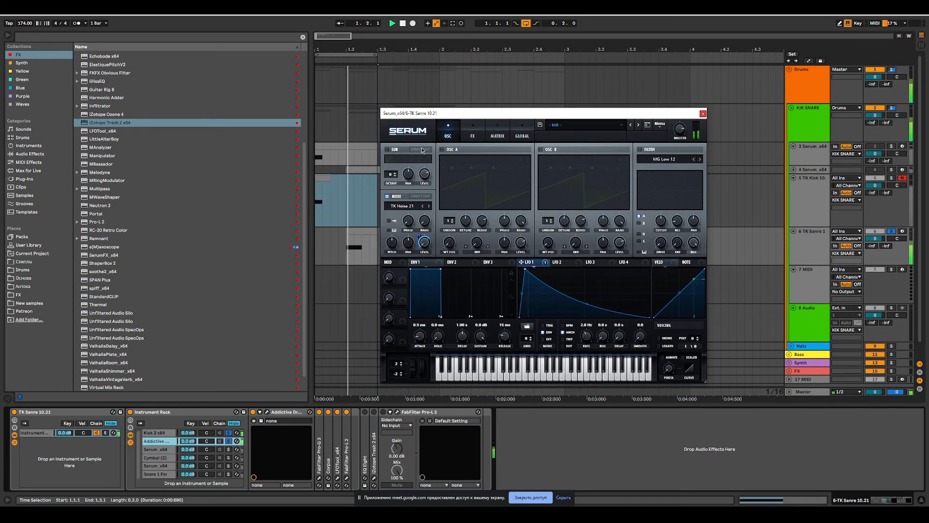
- Compare the first Serum and Addictive Drums layers against Kick 2 by switching their solos during playback
{"action": "left_click", "coordinate": [231, 450]}
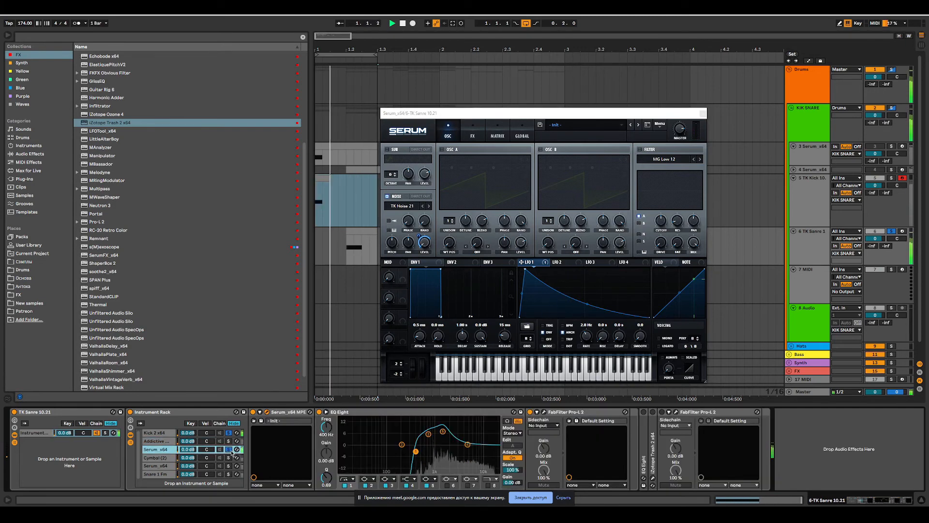
{"action": "left_click", "coordinate": [232, 442]}
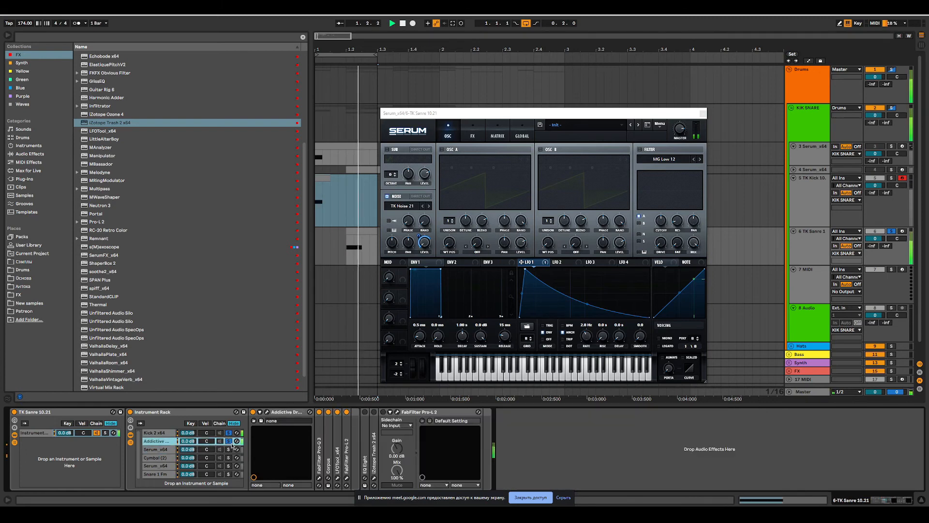
{"action": "left_click", "coordinate": [158, 451]}
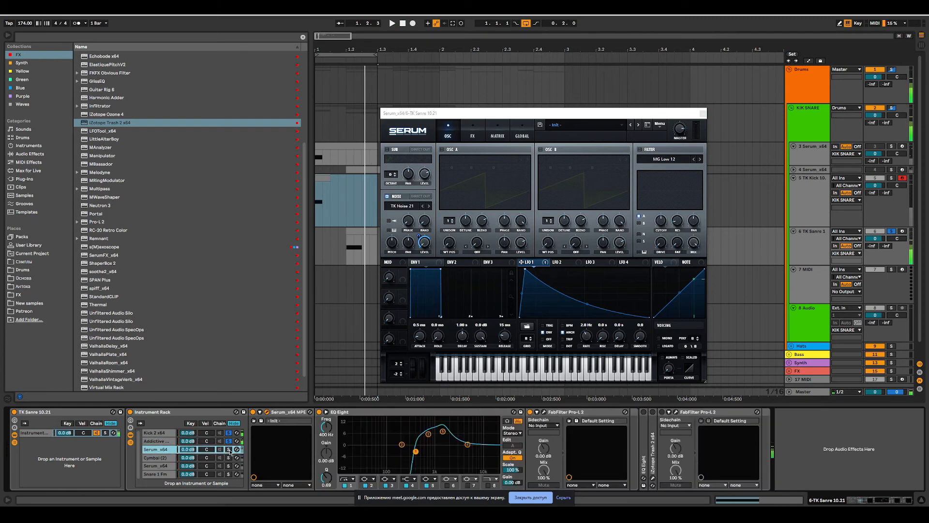
- Solo the Cymbal (2) chain, close the Serum window and examine the cymbal's Pro-Q 3 low-cut curve while auditioning
{"action": "left_click", "coordinate": [152, 459]}
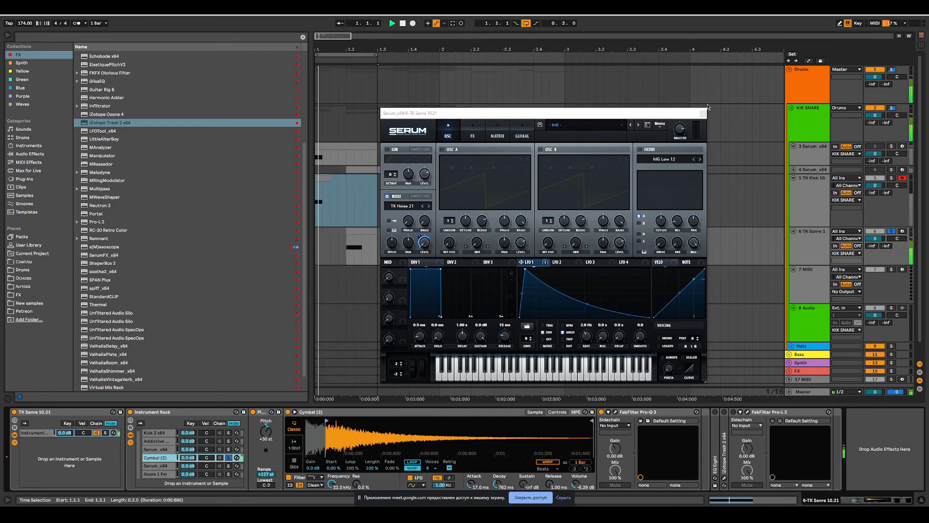
{"action": "left_click", "coordinate": [703, 113]}
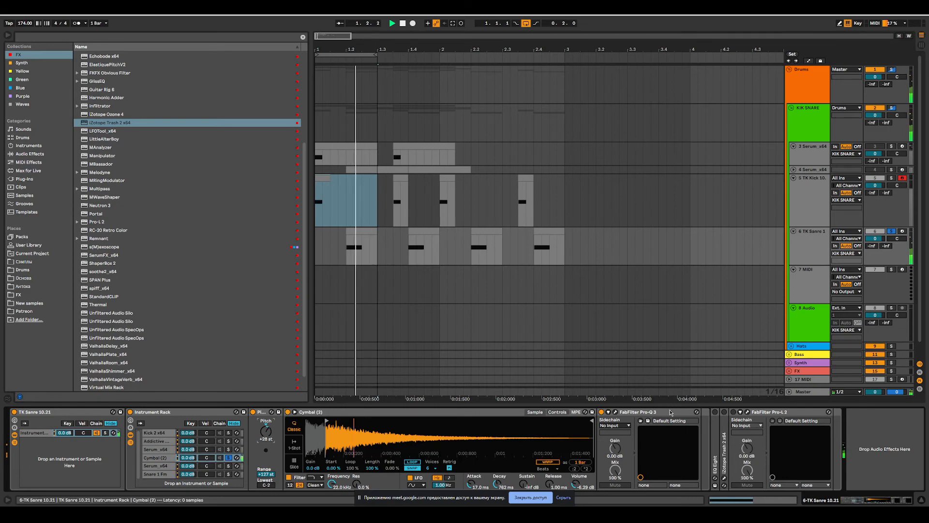
{"action": "left_click", "coordinate": [616, 412]}
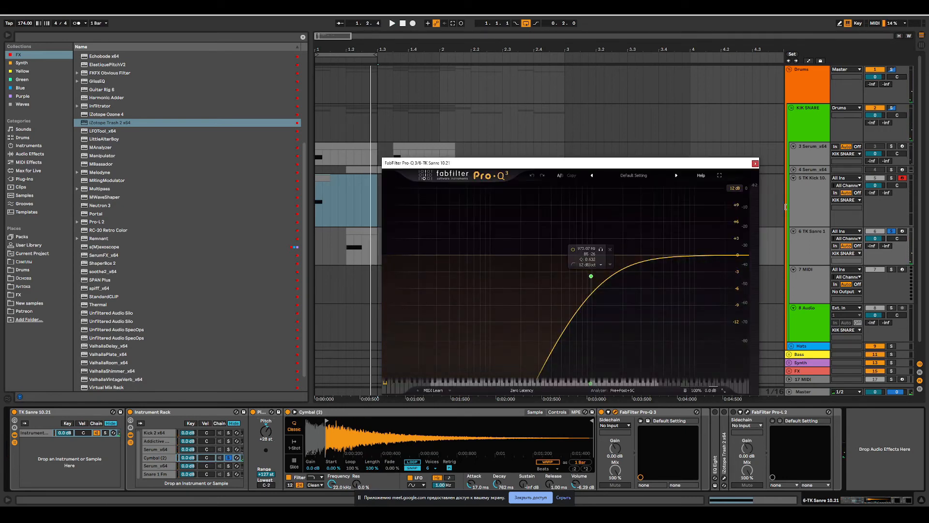
{"action": "left_click", "coordinate": [755, 165]}
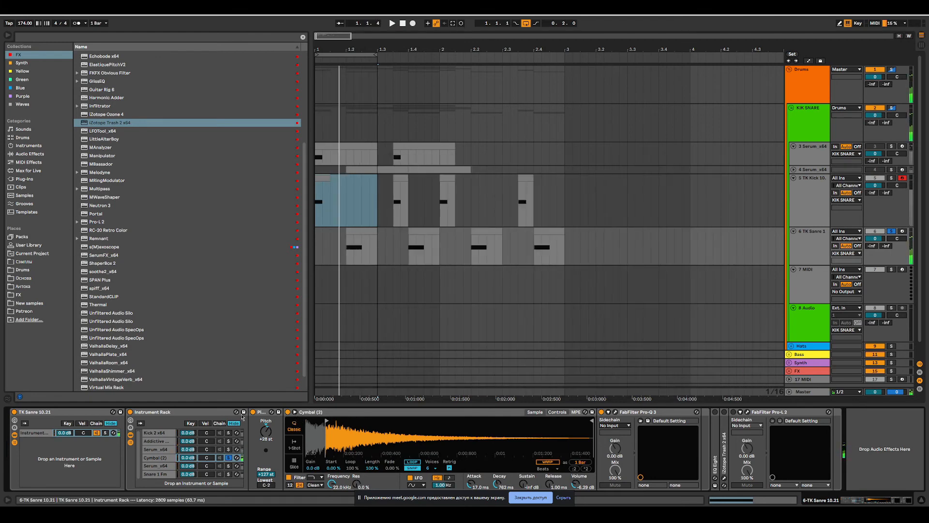
{"action": "key", "text": "space"}
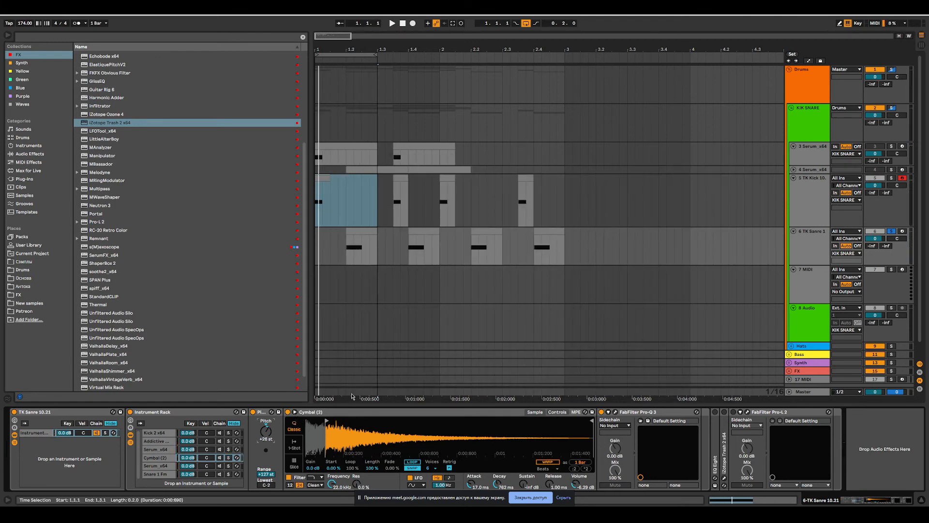
- Solo the second Serum chain and audition it while examining its Pro-Q 3 curve and Serum patch, closing both plug-in windows
{"action": "left_click", "coordinate": [227, 466]}
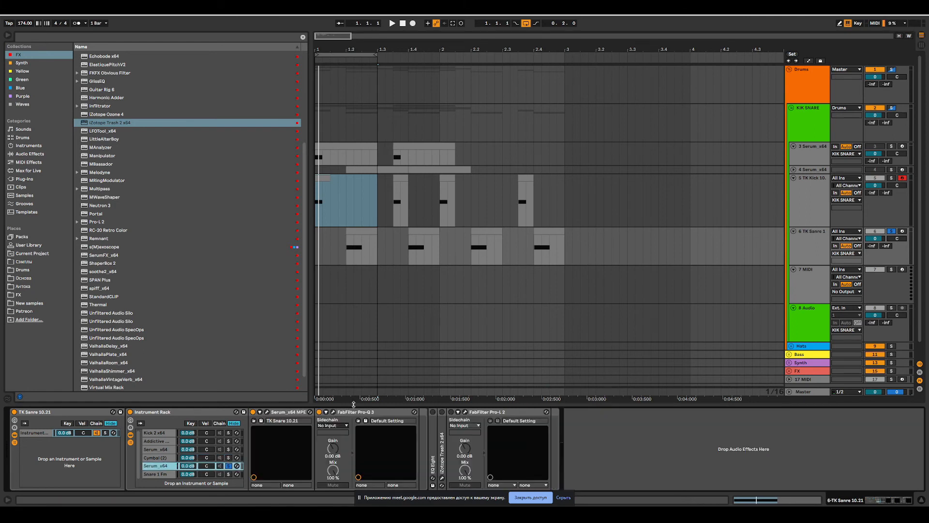
{"action": "left_click", "coordinate": [333, 412]}
{"action": "key", "text": "space"}
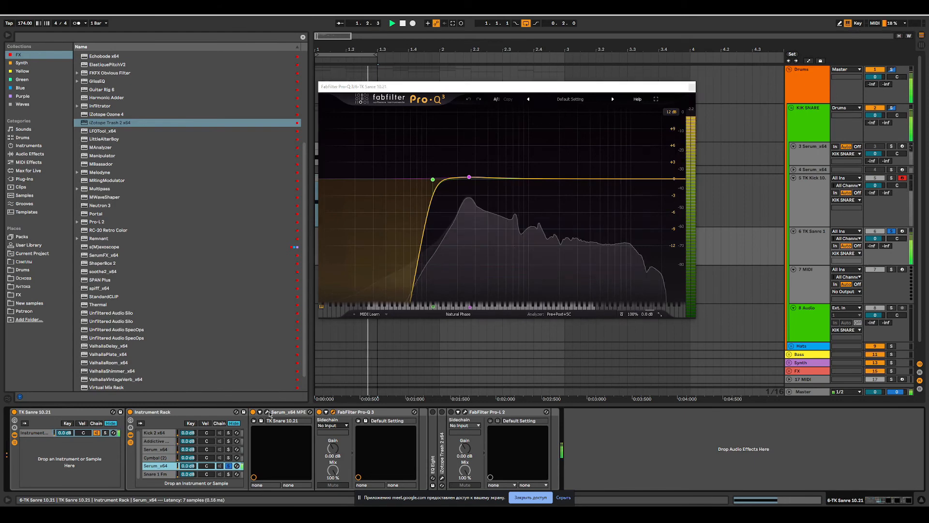
{"action": "left_click", "coordinate": [267, 412]}
{"action": "key", "text": "space"}
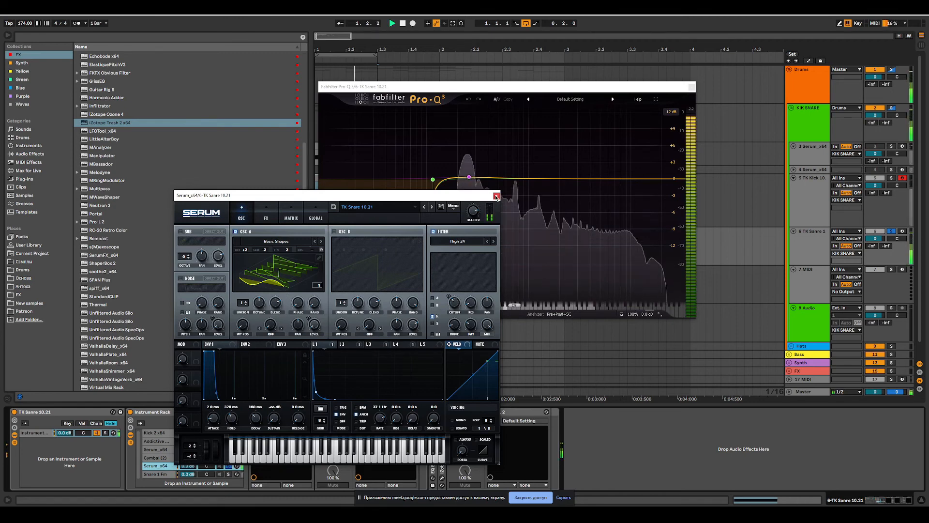
{"action": "left_click", "coordinate": [496, 196]}
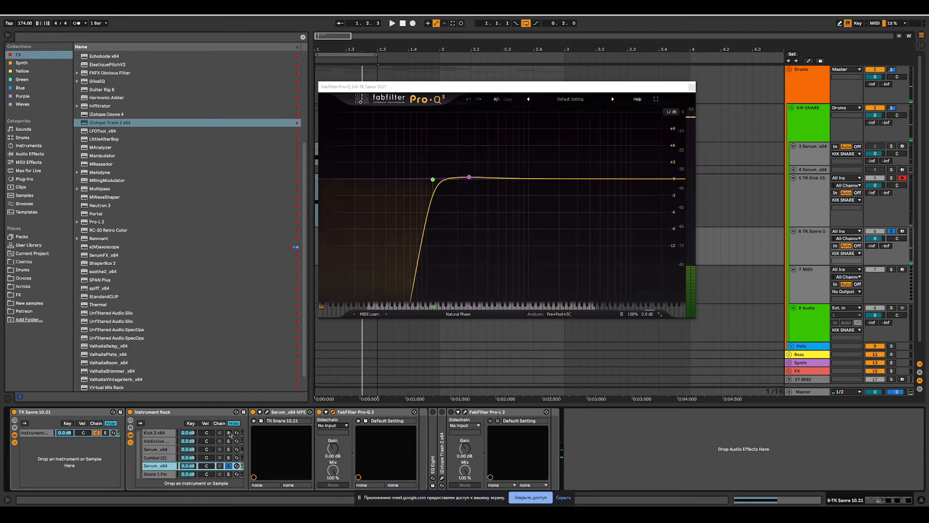
{"action": "key", "text": "Escape"}
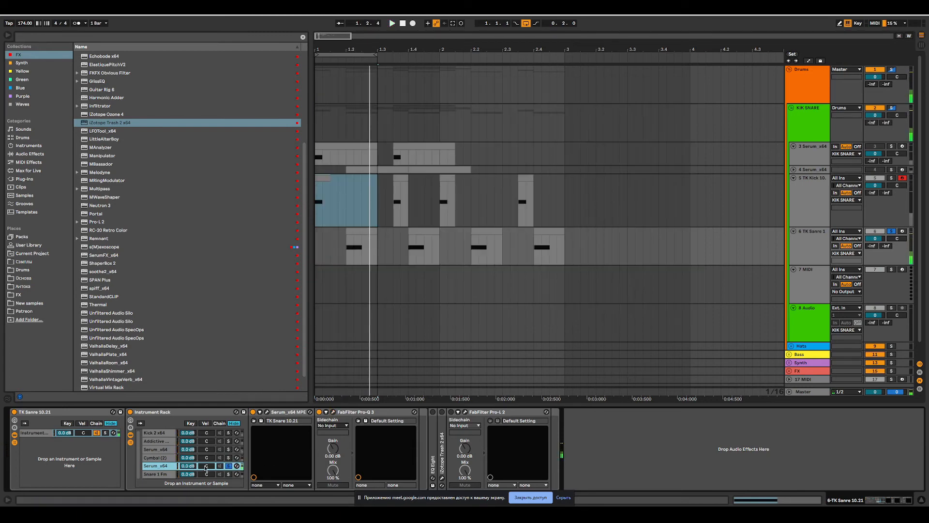
- Clear the chain solos and audition the active Kick 2, Addictive Drums and Cymbal (2) chains, adding the second Serum chain
{"action": "key", "text": "space"}
{"action": "left_click", "coordinate": [229, 441]}
{"action": "left_click", "coordinate": [228, 433]}
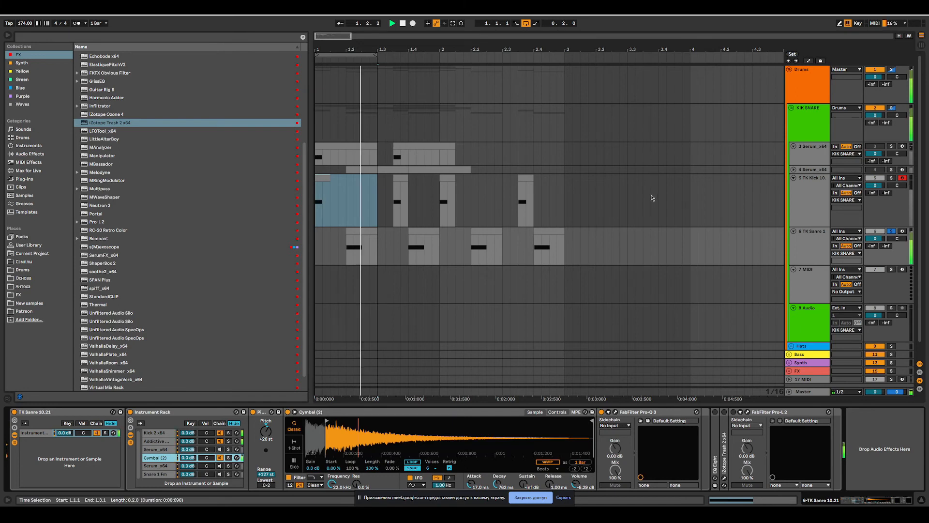
{"action": "key", "text": "space"}
{"action": "left_click", "coordinate": [220, 466]}
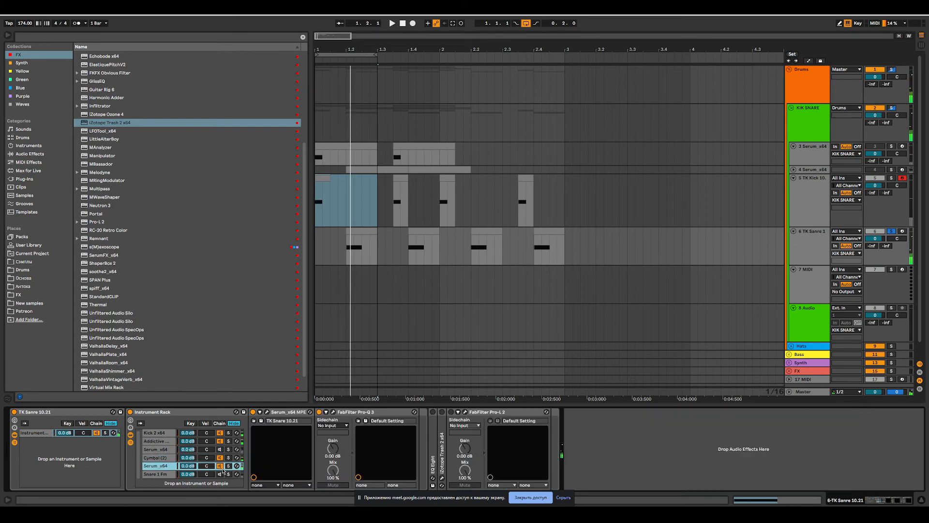
{"action": "key", "text": "space"}
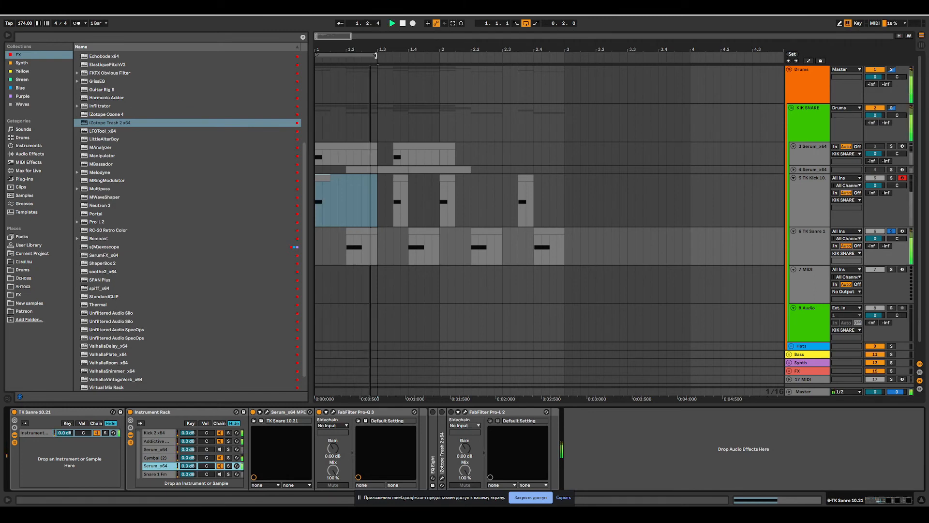
- Extend the arrangement loop to one full bar and expand the EQ Eight that follows the instrument rack
{"action": "left_click_drag", "start_coordinate": [375, 55], "coordinate": [438, 54]}
{"action": "double_click", "coordinate": [433, 435]}
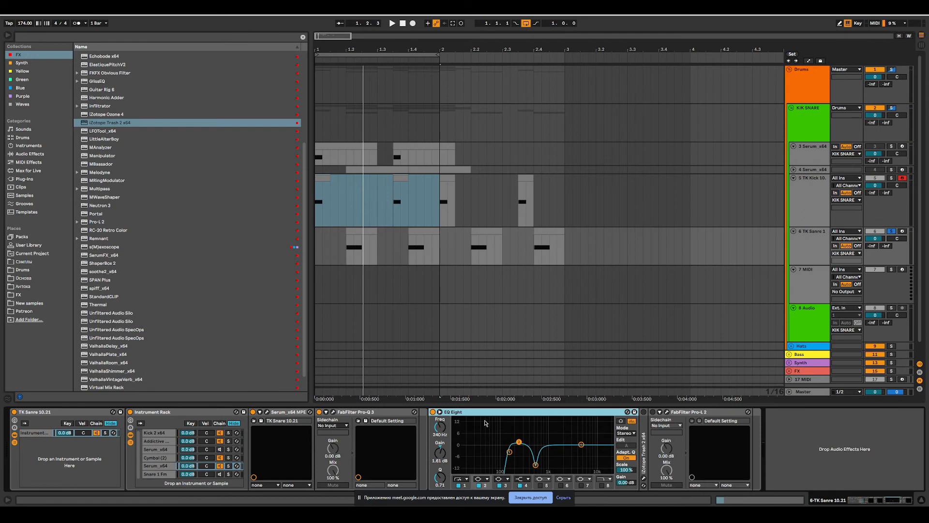
- Adjust the EQ Eight boost band to 235 Hz and 1.12 dB while auditioning the snare, and collapse the device
{"action": "key", "text": "space"}
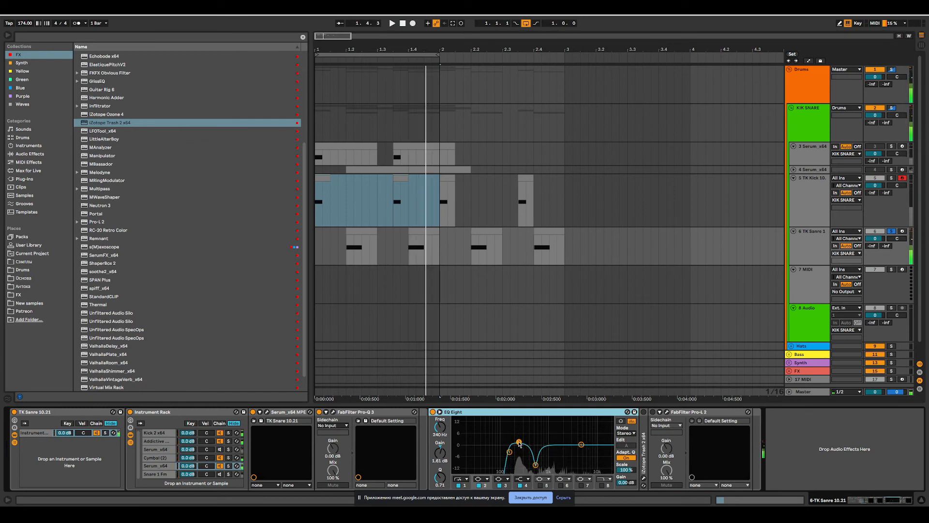
{"action": "mouse_move", "coordinate": [519, 442]}
{"action": "left_mouse_down"}
{"action": "mouse_move", "coordinate": [518, 428]}
{"action": "mouse_move", "coordinate": [519, 443]}
{"action": "left_mouse_up"}
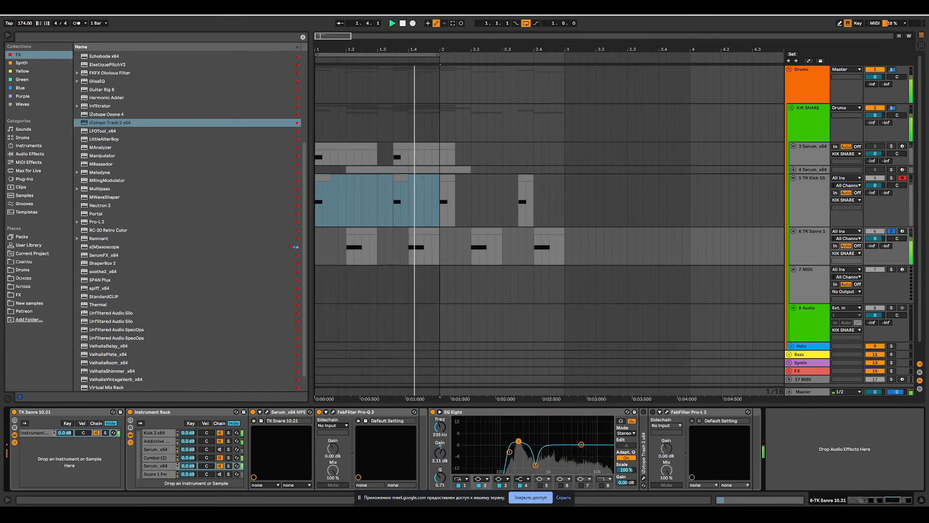
{"action": "key", "text": "space"}
{"action": "left_click", "coordinate": [554, 413]}
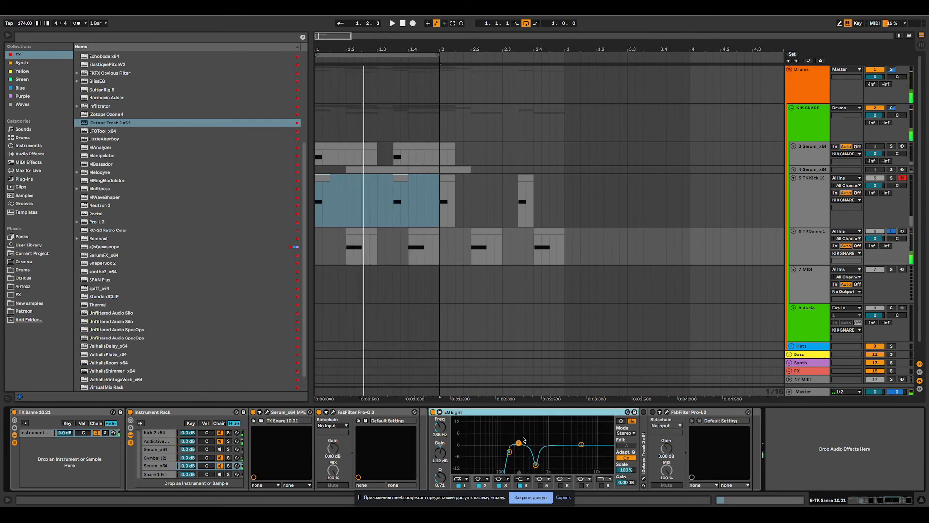
{"action": "double_click", "coordinate": [494, 412]}
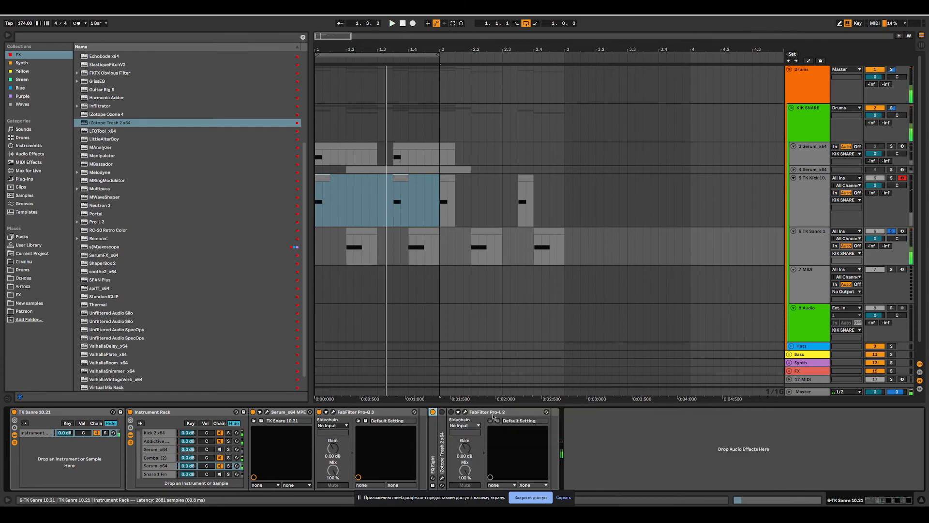
- Expand iZotope Trash 2 and open its window, and examine the FabFilter Pro-L 2 limiting during playback, closing both windows
{"action": "double_click", "coordinate": [440, 445]}
{"action": "left_click", "coordinate": [458, 413]}
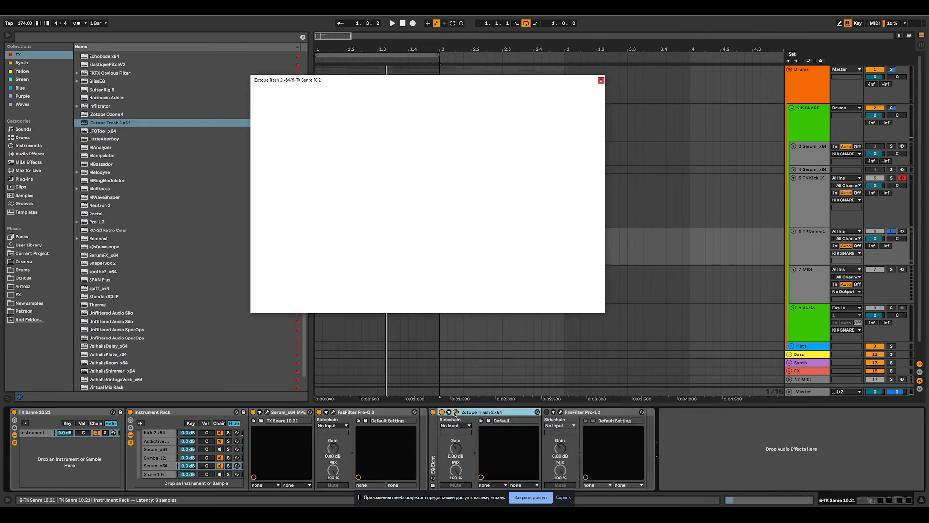
{"action": "key", "text": "space"}
{"action": "left_click", "coordinate": [601, 80]}
{"action": "left_click", "coordinate": [561, 413]}
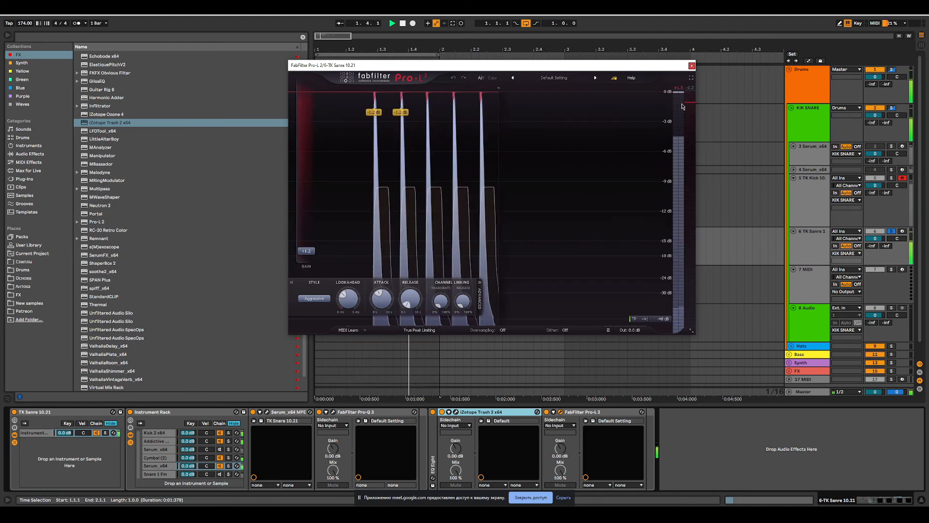
{"action": "left_click", "coordinate": [692, 66]}
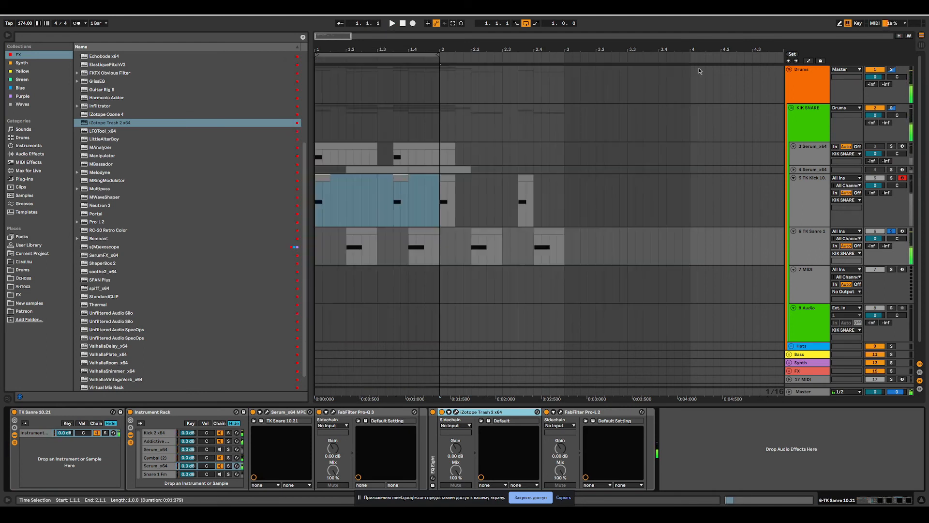
- Unsolo the TK snare track and extend the arrangement loop to two bars for playback
{"action": "left_click", "coordinate": [893, 232]}
{"action": "left_click_drag", "start_coordinate": [438, 56], "coordinate": [565, 68]}
{"action": "key", "text": "space"}
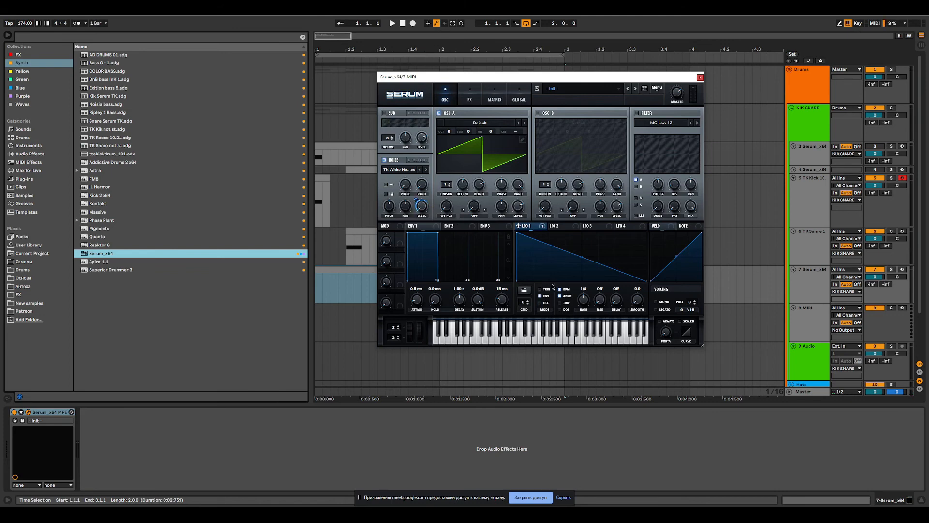
- Add a half-beat F3 note to the clip on the 7 Serum track and place it at 1.3.1
{"action": "key", "text": "space"}
{"action": "double_click", "coordinate": [351, 268]}
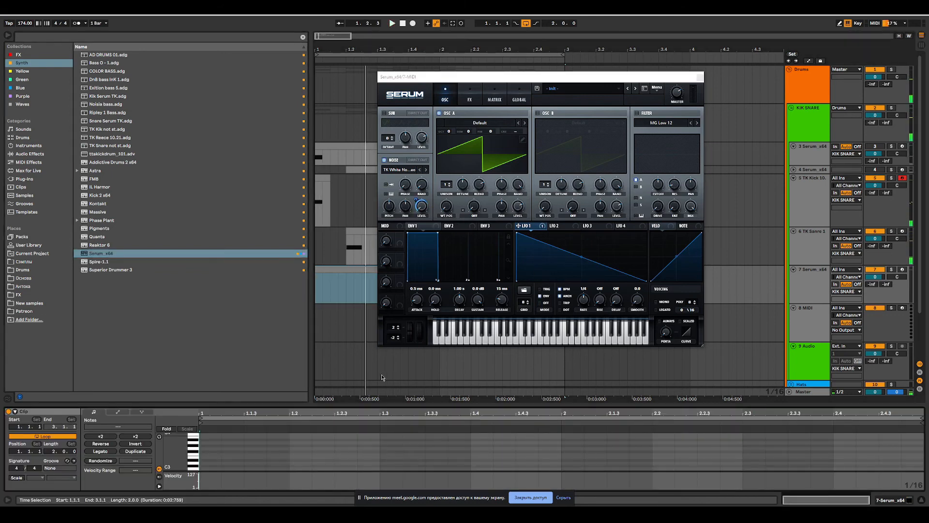
{"action": "double_click", "coordinate": [291, 454]}
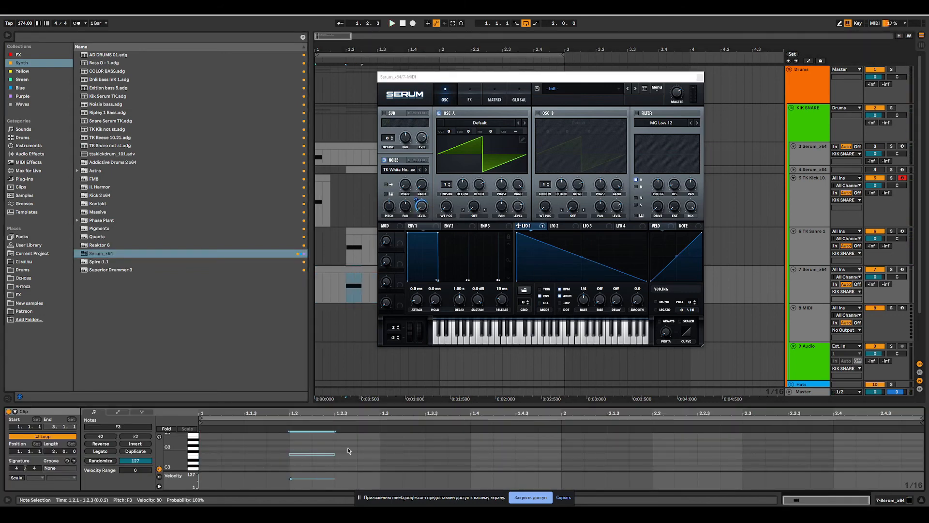
{"action": "left_click_drag", "start_coordinate": [310, 458], "coordinate": [403, 457]}
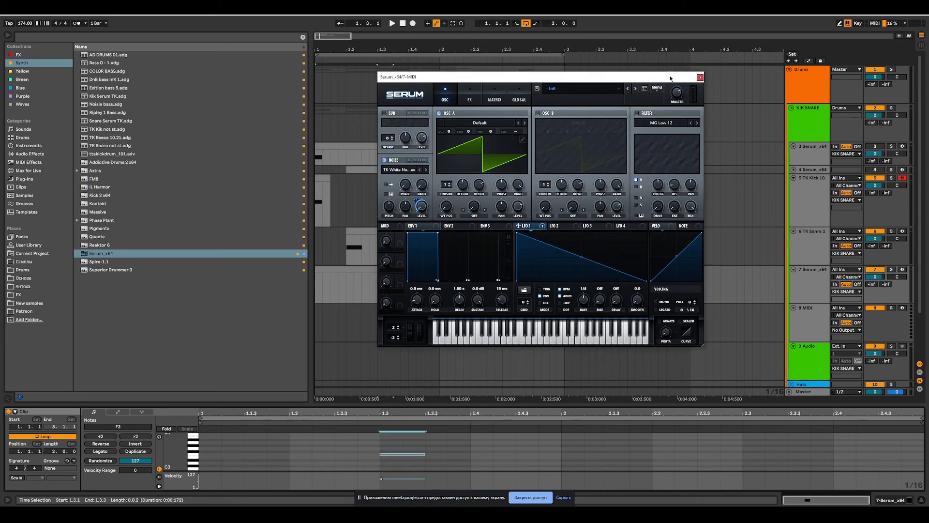
- Turn off Oscillator A in Serum and bend the LFO 1 line into a steep decay curve while the loop plays
{"action": "left_click_drag", "start_coordinate": [671, 78], "coordinate": [853, 36]}
{"action": "key", "text": "space"}
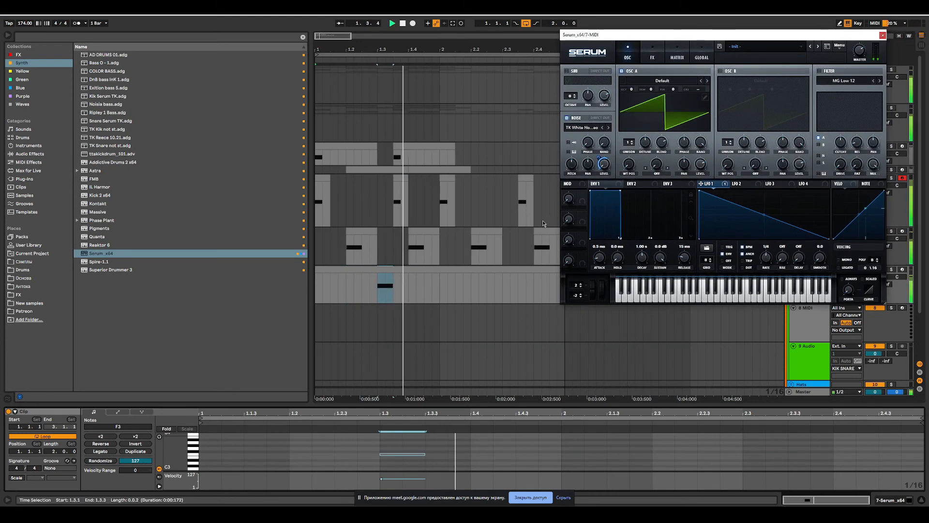
{"action": "left_click", "coordinate": [622, 70]}
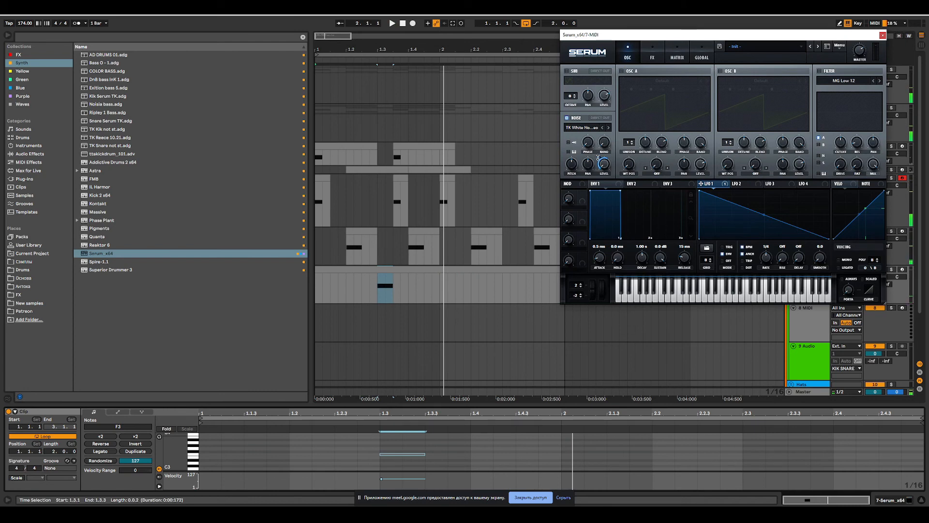
{"action": "left_click_drag", "start_coordinate": [764, 214], "coordinate": [760, 220]}
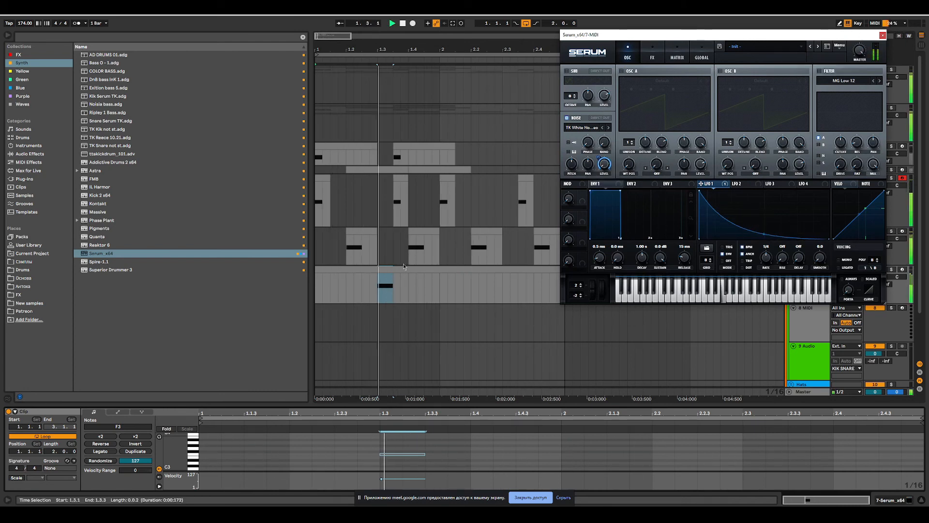
- Copy the noise hit on the 7 Serum track to 2.3 and the start of bar 1, and stop playback
{"action": "left_click", "coordinate": [388, 269]}
{"action": "left_click_drag", "start_coordinate": [379, 285], "coordinate": [513, 274]}
{"action": "left_click_drag", "start_coordinate": [371, 284], "coordinate": [323, 277]}
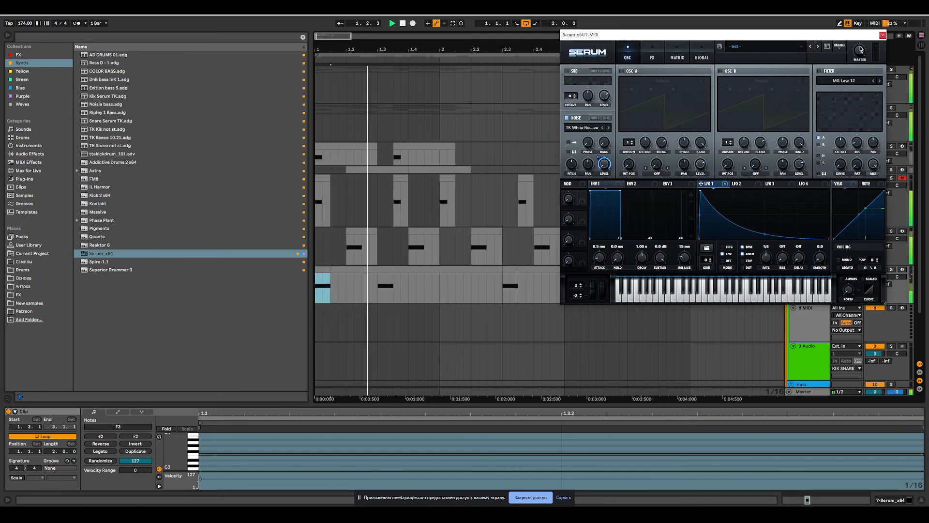
{"action": "left_click_drag", "start_coordinate": [857, 38], "coordinate": [657, 199]}
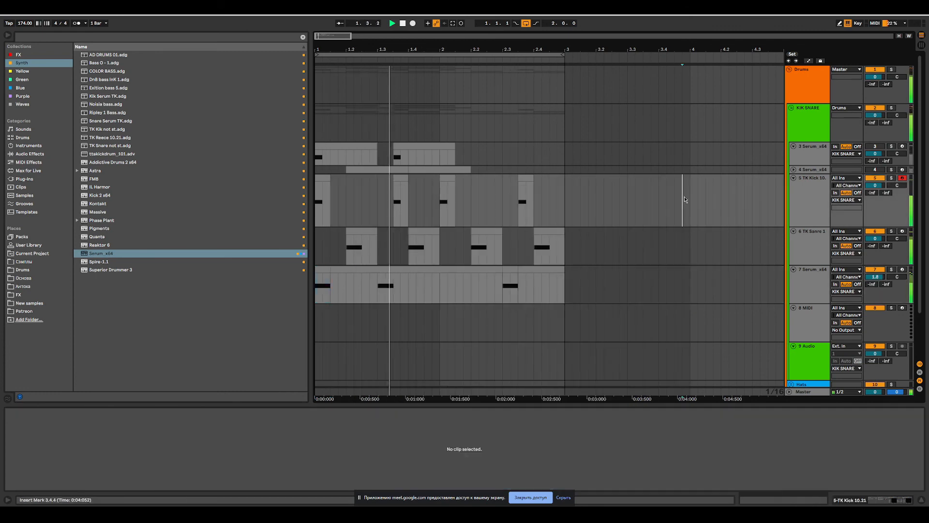
{"action": "double_click", "coordinate": [681, 195]}
{"action": "key", "text": "space"}
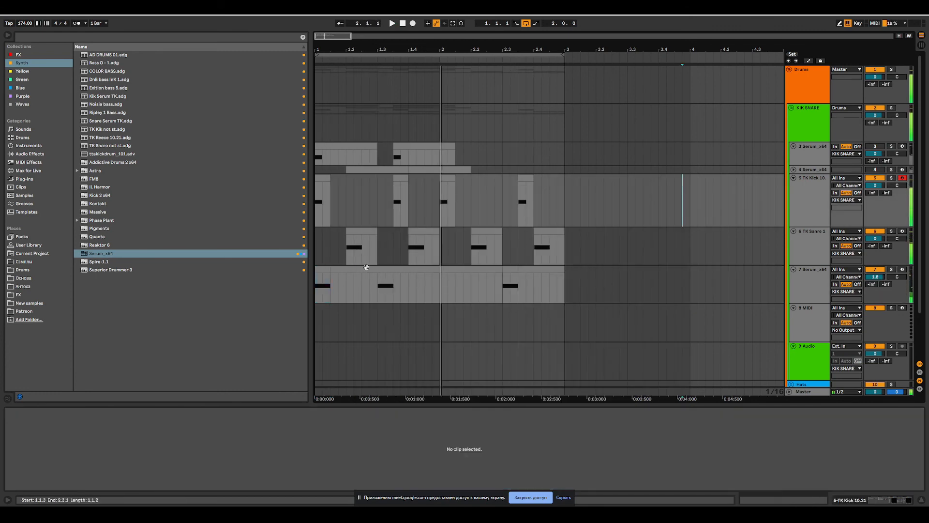
- Duplicate the 7 Serum track and fill the copy's two bars with repeated one-beat clips holding full-length F3 notes
{"action": "right_click", "coordinate": [823, 277]}
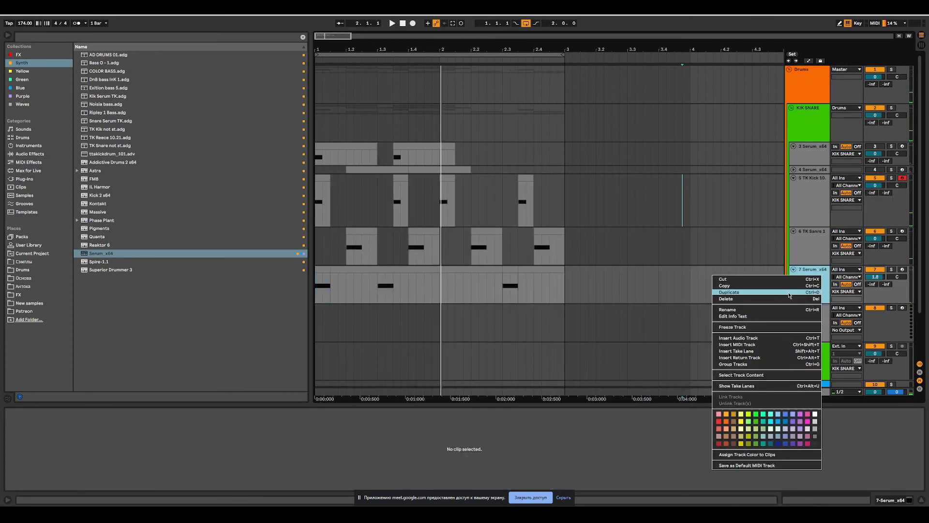
{"action": "left_click", "coordinate": [789, 292]}
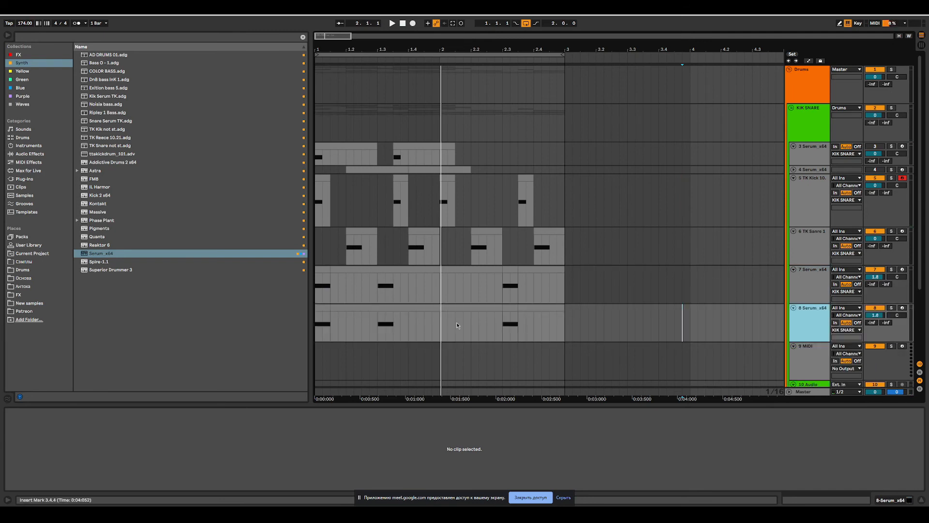
{"action": "double_click", "coordinate": [462, 308]}
{"action": "left_click", "coordinate": [323, 309]}
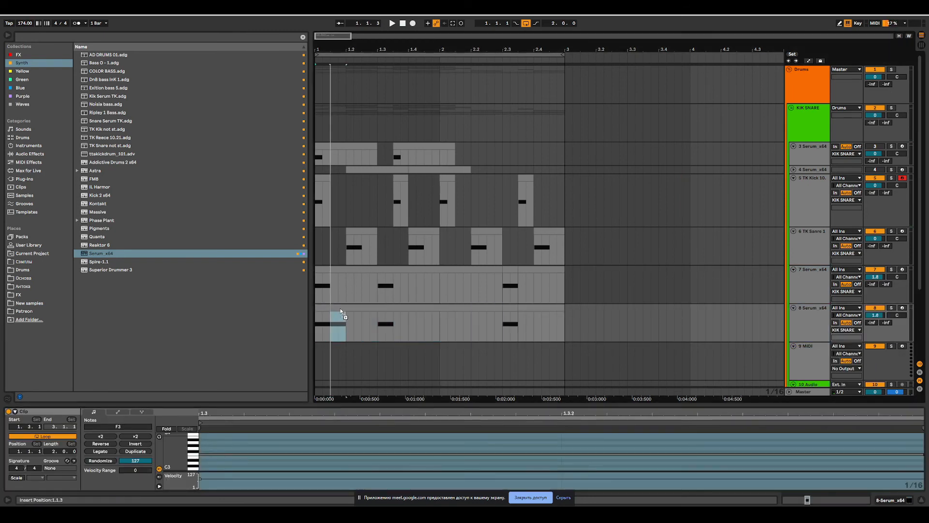
{"action": "left_click", "coordinate": [339, 308]}
{"action": "key", "text": "Delete"}
{"action": "left_click_drag", "start_coordinate": [330, 308], "coordinate": [346, 309]}
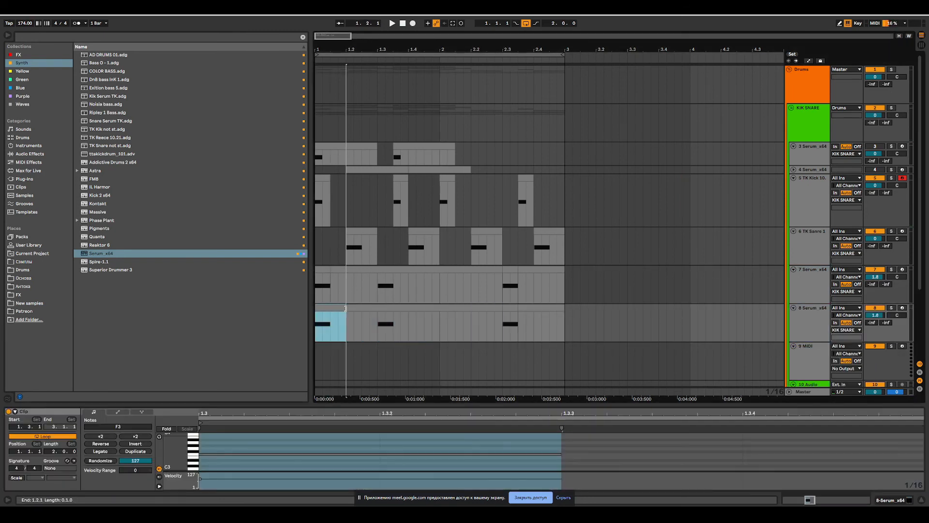
{"action": "left_click_drag", "start_coordinate": [562, 454], "coordinate": [903, 468]}
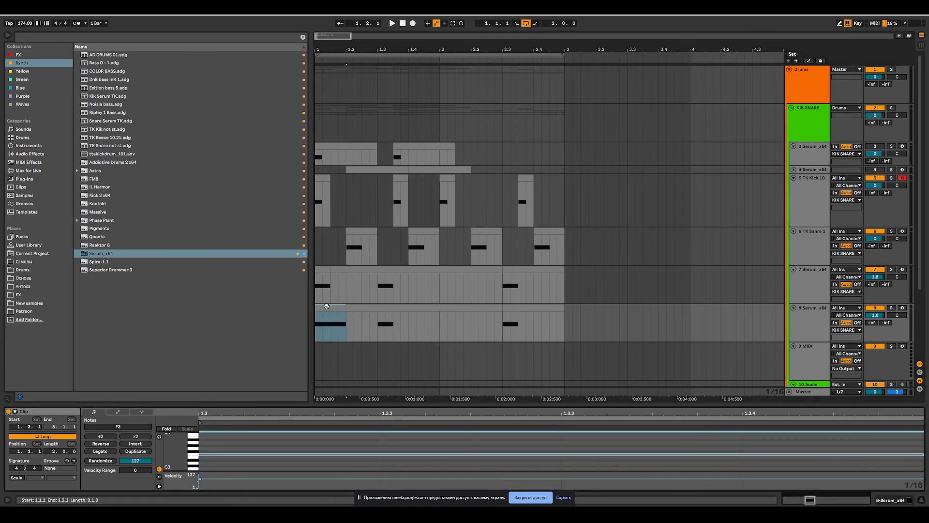
{"action": "left_click_drag", "start_coordinate": [324, 307], "coordinate": [386, 308]}
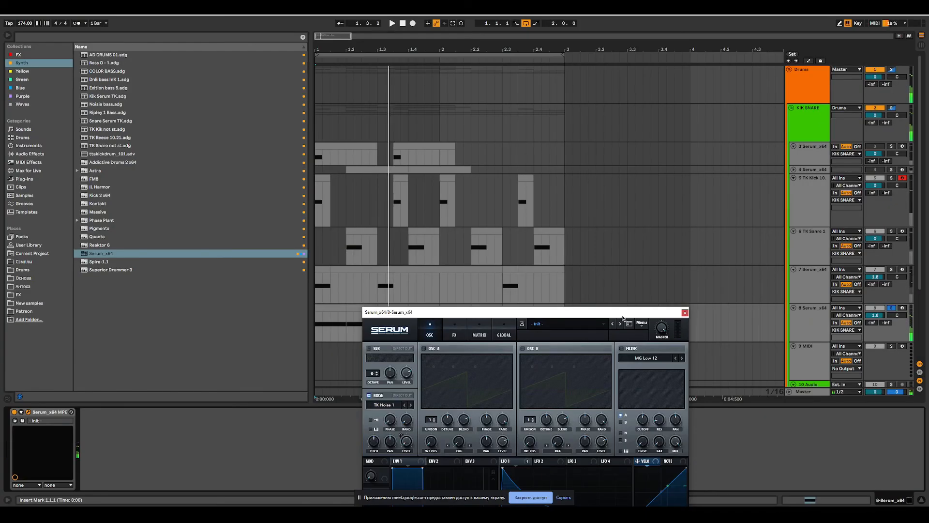
- Reshape the LFO 1 decay in the 8 Serum track's synth and add the Cut.adv EQ preset after it
{"action": "left_click_drag", "start_coordinate": [622, 314], "coordinate": [651, 215]}
{"action": "mouse_move", "coordinate": [596, 413]}
{"action": "left_mouse_down"}
{"action": "mouse_move", "coordinate": [600, 394]}
{"action": "mouse_move", "coordinate": [607, 409]}
{"action": "left_mouse_up"}
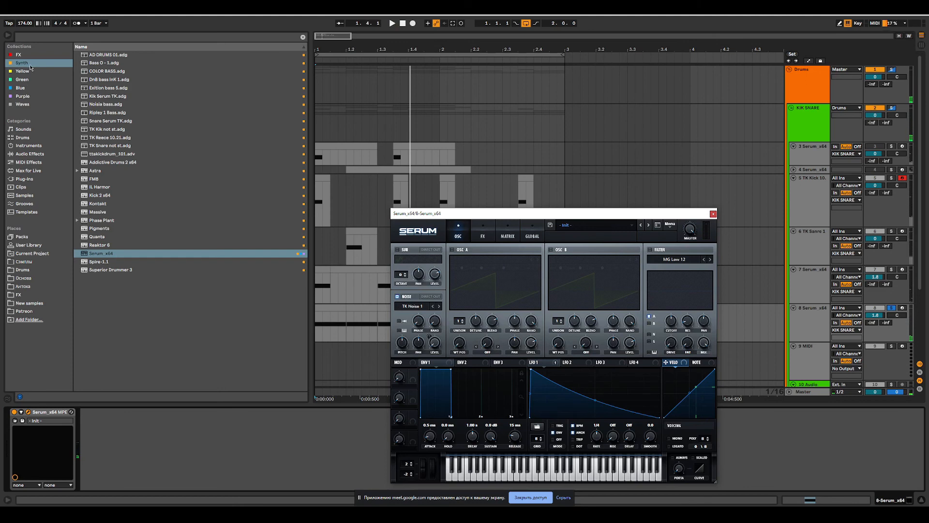
{"action": "left_click", "coordinate": [23, 79]}
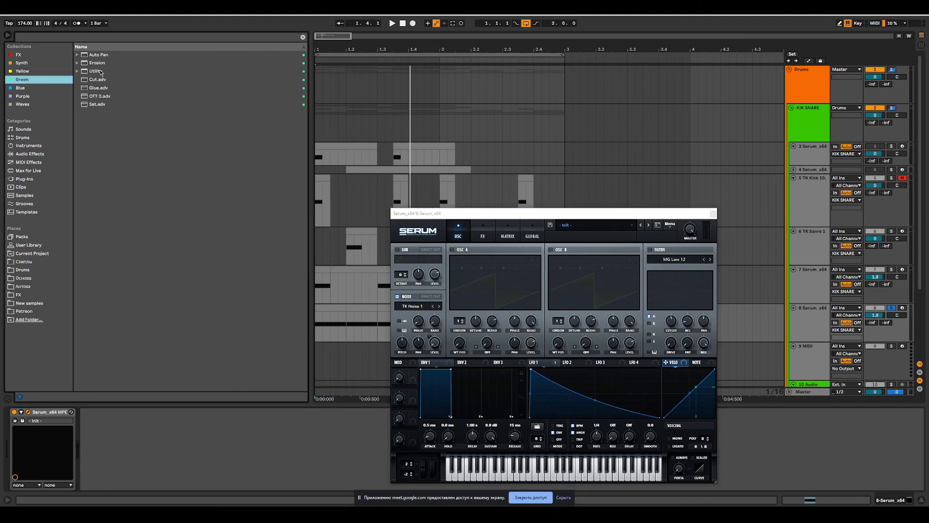
{"action": "double_click", "coordinate": [94, 80]}
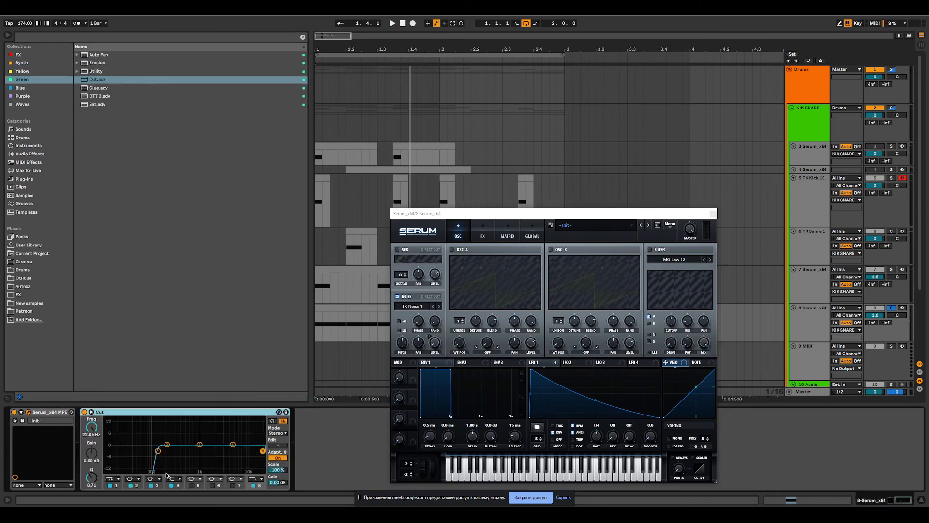
- With TK Noise 10 as the noise source, straighten the LFO 1 decay slightly and set the Cut EQ's low cut to 574 Hz
{"action": "key", "text": "space"}
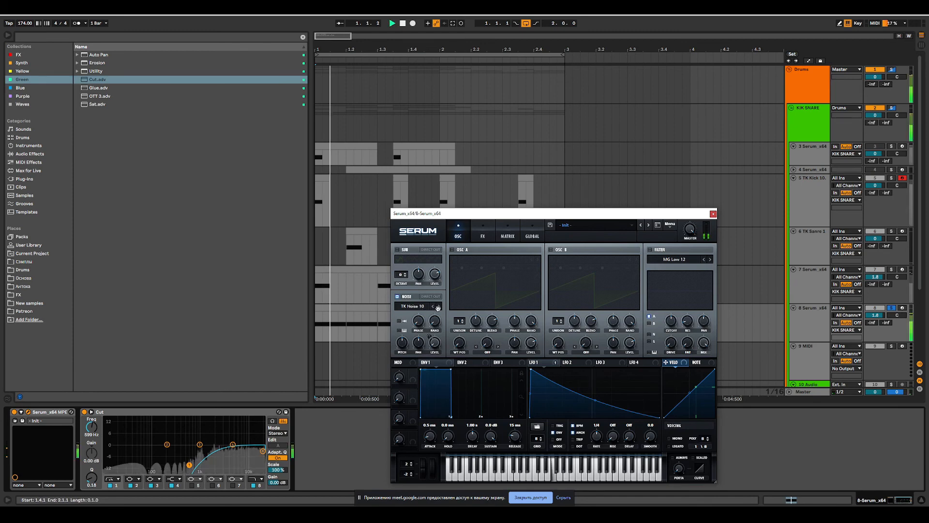
{"action": "left_click_drag", "start_coordinate": [596, 400], "coordinate": [601, 397]}
{"action": "left_click_drag", "start_coordinate": [189, 464], "coordinate": [188, 465]}
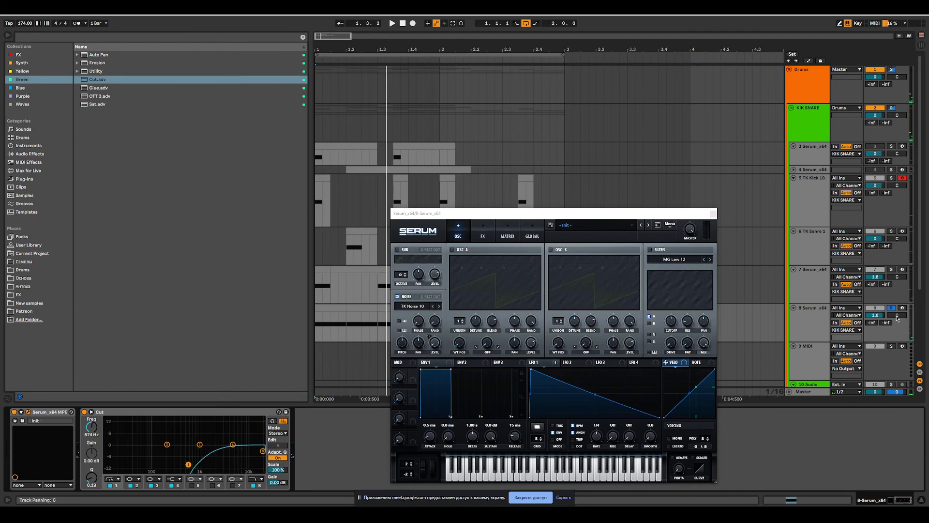
- Give LFO 1 a short sloped attack and fine-tune its decay curve while auditioning the noise layer
{"action": "left_click", "coordinate": [529, 374]}
{"action": "key", "text": "space"}
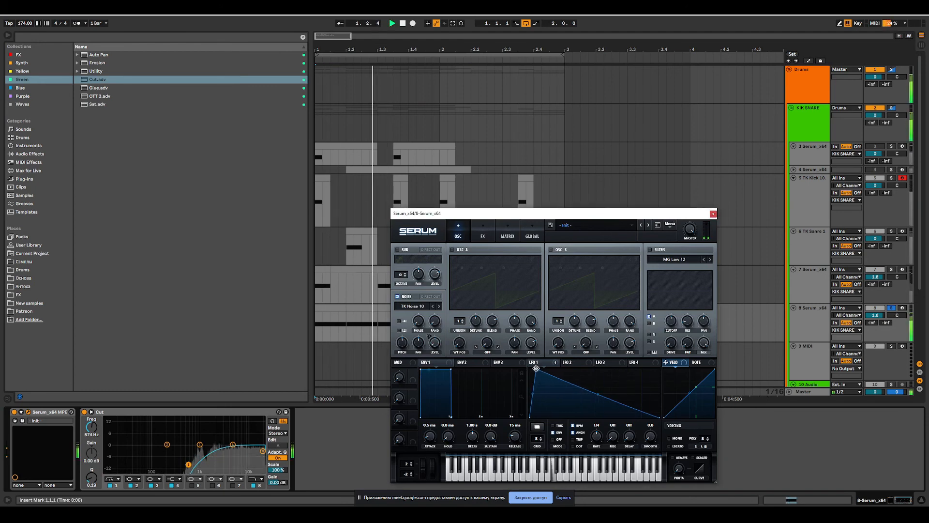
{"action": "left_click_drag", "start_coordinate": [600, 397], "coordinate": [599, 399]}
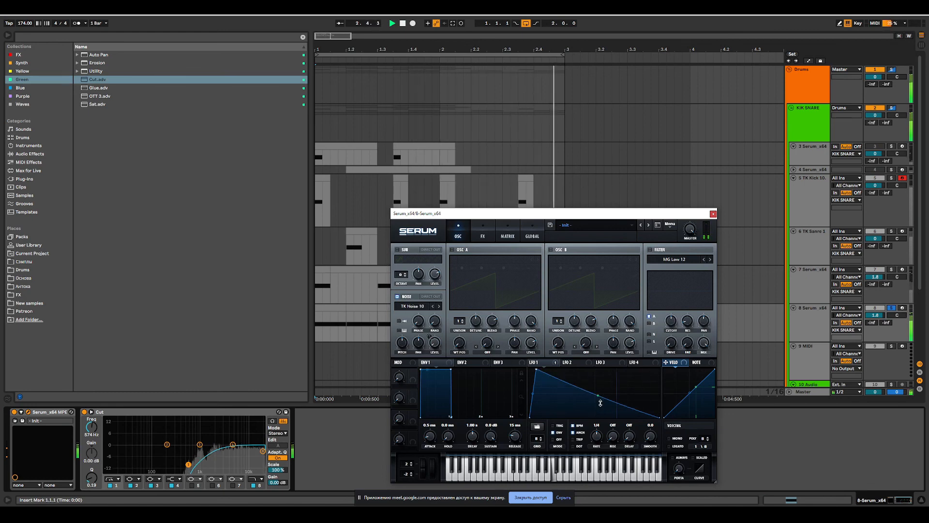
- Raise the Cut EQ's low cut to 1.02 kHz and unsolo the 8 Serum track
{"action": "mouse_move", "coordinate": [188, 464]}
{"action": "left_mouse_down"}
{"action": "mouse_move", "coordinate": [222, 460]}
{"action": "mouse_move", "coordinate": [199, 465]}
{"action": "left_mouse_up"}
{"action": "left_click", "coordinate": [891, 308]}
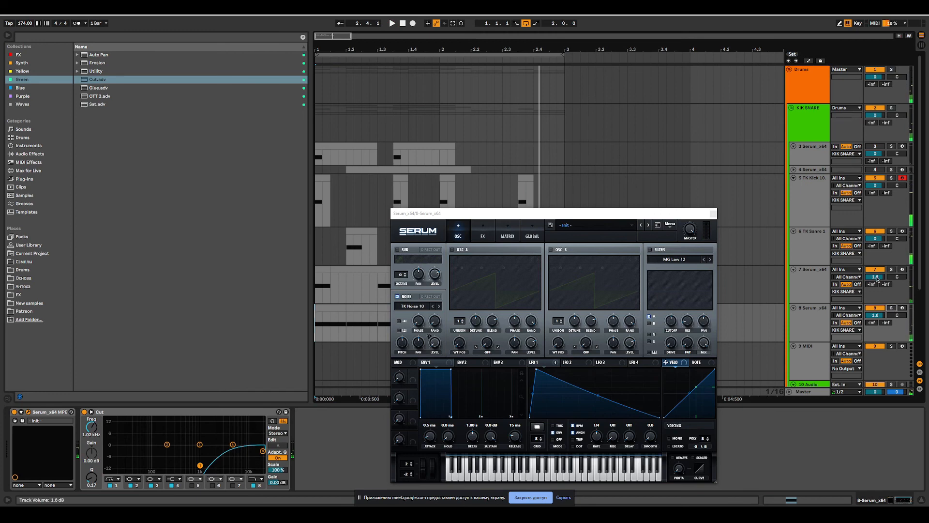
- Add a Utility to both Serum noise tracks, switching the one on track 7 to mono and widening the stereo image on track 8
{"action": "left_click", "coordinate": [808, 276]}
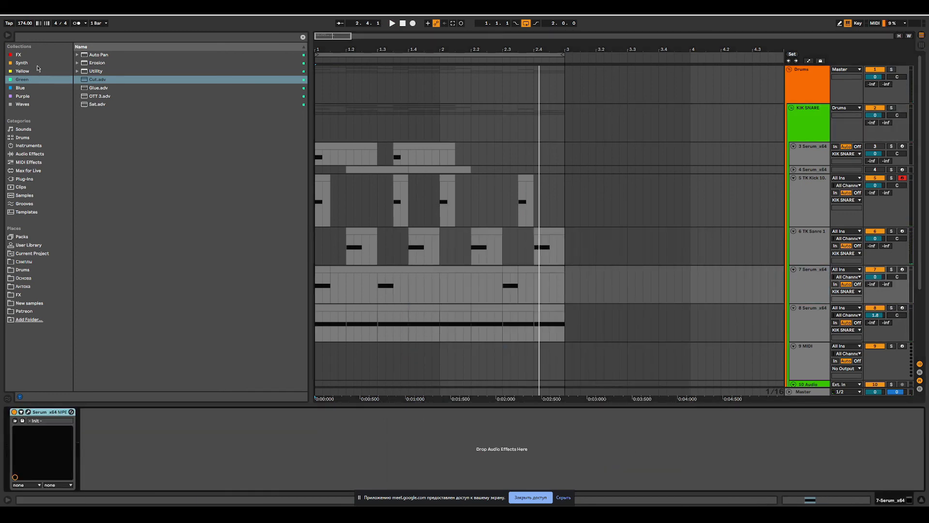
{"action": "left_click_drag", "start_coordinate": [96, 71], "coordinate": [90, 471]}
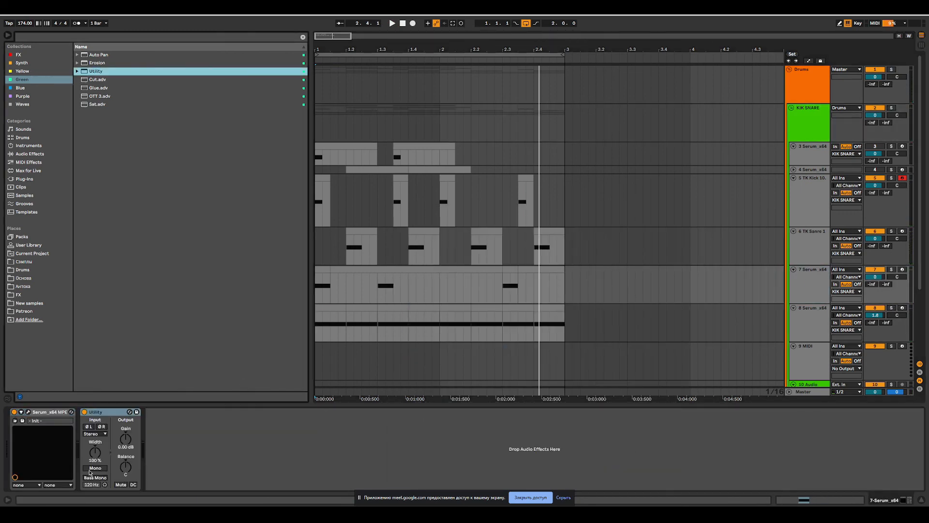
{"action": "left_click", "coordinate": [97, 468]}
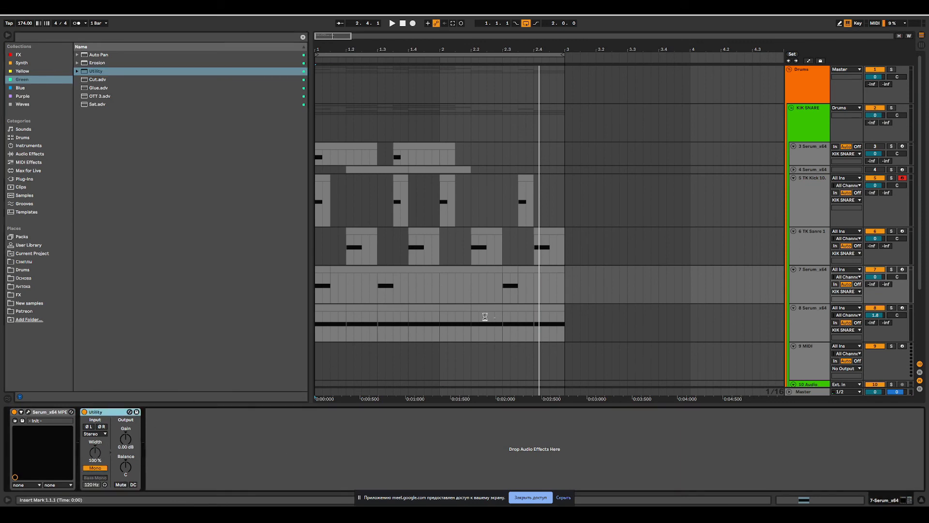
{"action": "left_click", "coordinate": [317, 468]}
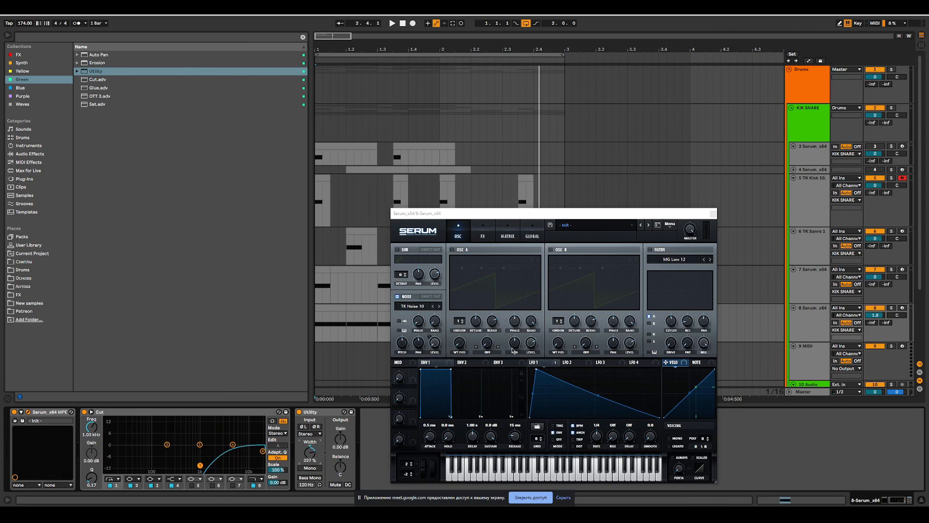
- Play the full drum loop with the Serum window closed to judge the noise layers in context
{"action": "key", "text": "space"}
{"action": "left_click", "coordinate": [713, 213]}
{"action": "left_click", "coordinate": [712, 213]}
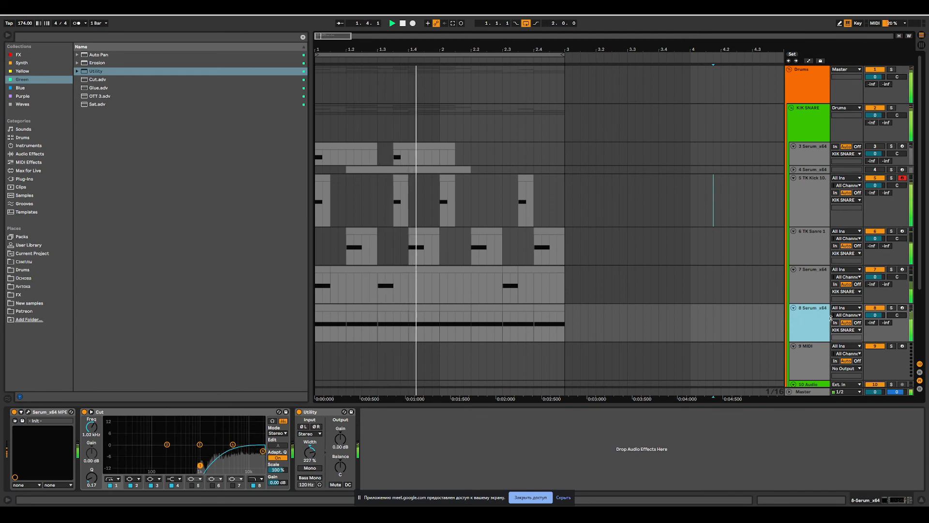
- Solo the 8 Serum track, reopen its Serum and adjust the noise pitch while auditioning
{"action": "key", "text": "space"}
{"action": "left_click", "coordinate": [892, 309]}
{"action": "left_click", "coordinate": [29, 412]}
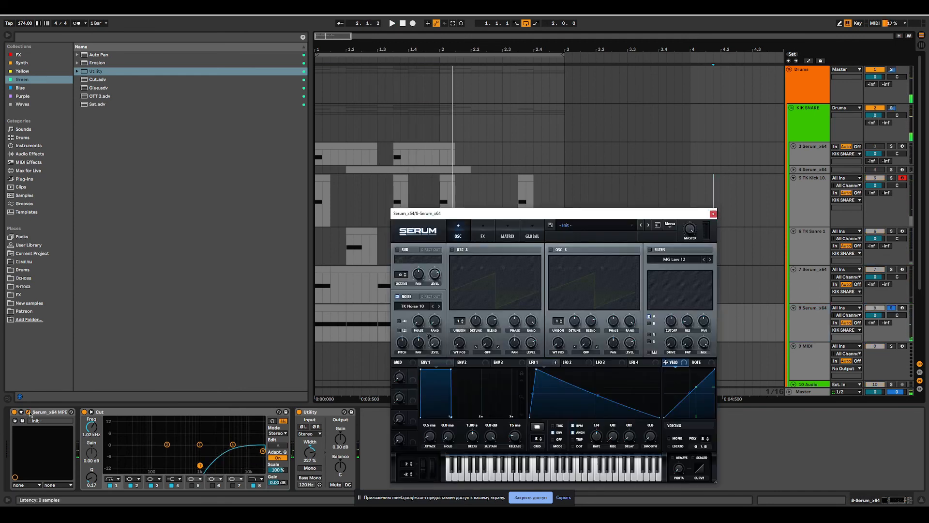
{"action": "key", "text": "space"}
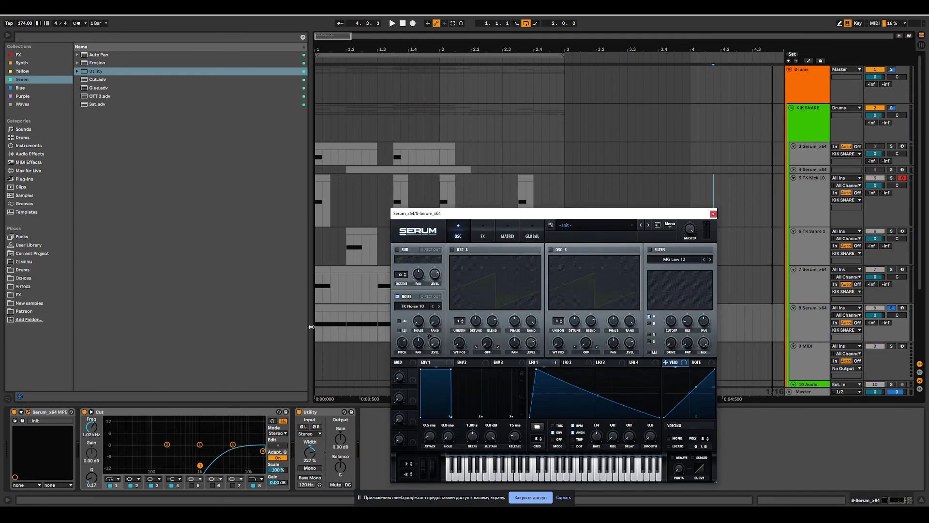
{"action": "scroll", "coordinate": [405, 335], "scroll_direction": "up", "scroll_amount": 4}
{"action": "scroll", "coordinate": [404, 335], "scroll_direction": "up", "scroll_amount": 2}
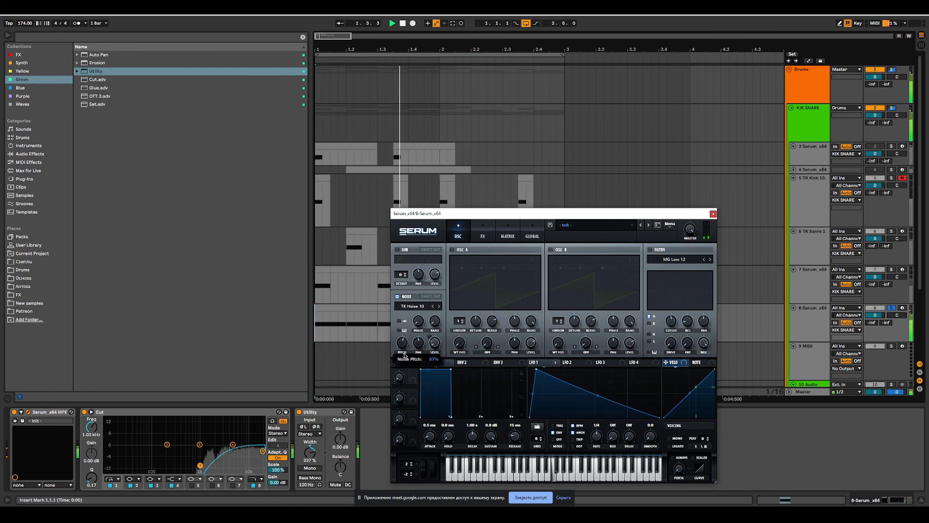
- Enable the Filter effect in Serum's FX rack, choose the Reverb filter type from Misc and audition it
{"action": "left_click", "coordinate": [479, 230]}
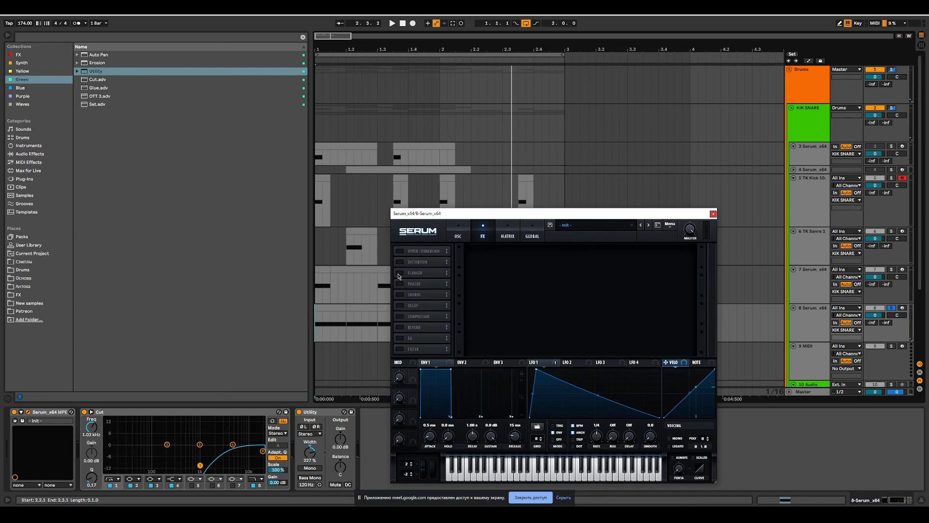
{"action": "left_click", "coordinate": [399, 349]}
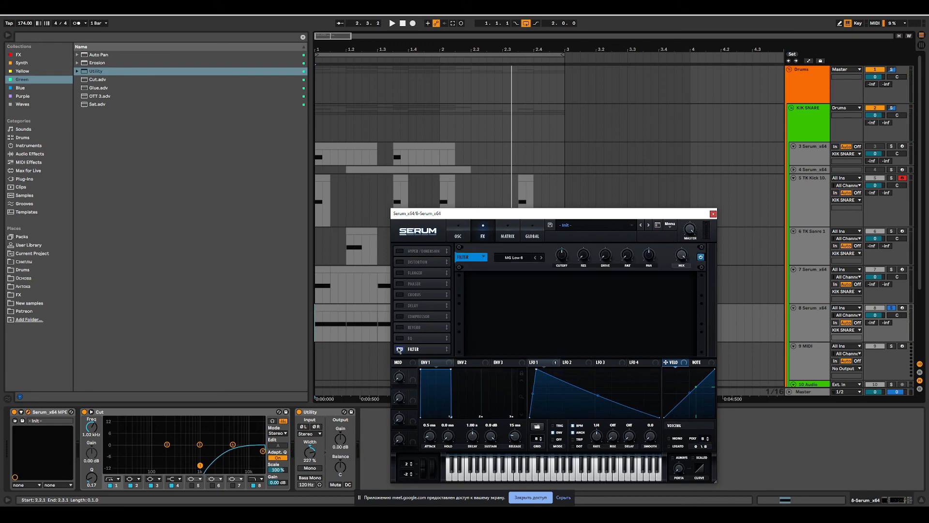
{"action": "left_click", "coordinate": [517, 256]}
{"action": "mouse_move", "coordinate": [525, 290]}
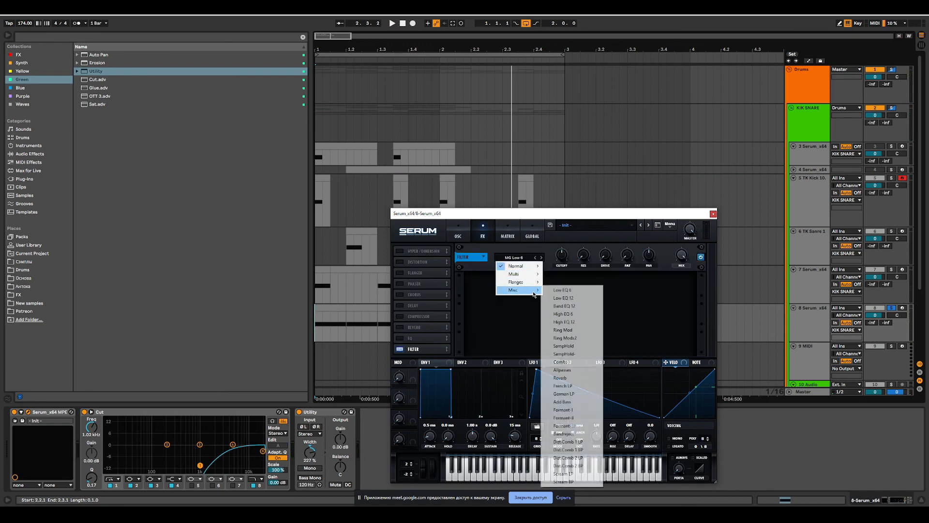
{"action": "left_click", "coordinate": [590, 378]}
{"action": "key", "text": "space"}
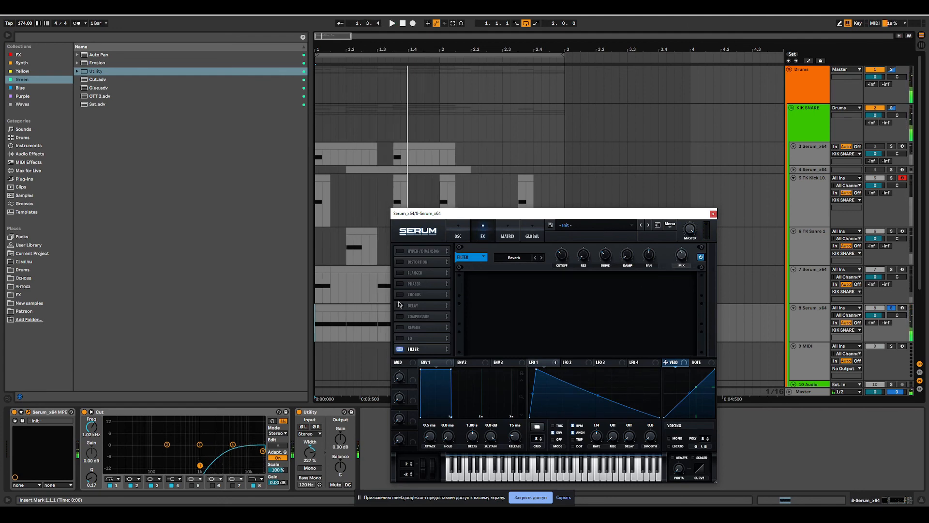
- Move Serum's Filter effect ahead of the Reverb, then enable the Reverb with its mix at about 18%
{"action": "left_click_drag", "start_coordinate": [417, 335], "coordinate": [417, 329]}
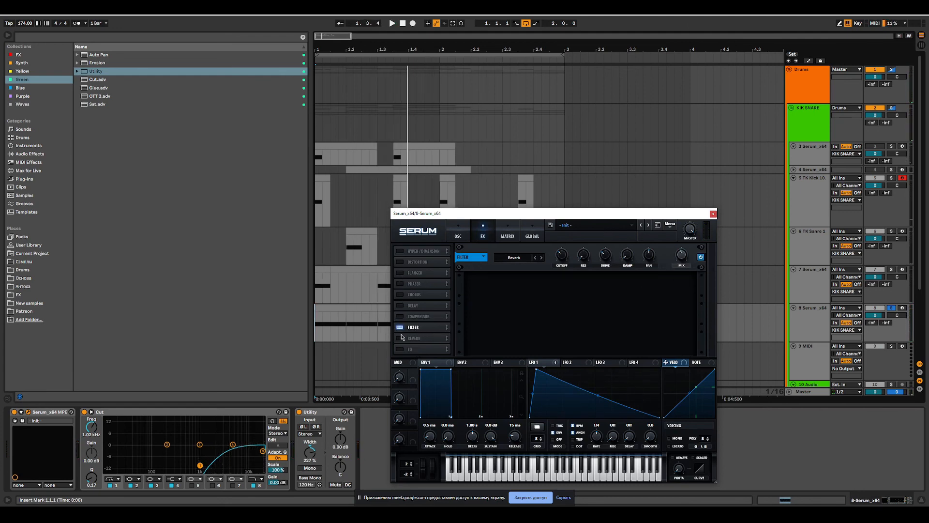
{"action": "left_click", "coordinate": [400, 338]}
{"action": "key", "text": "space"}
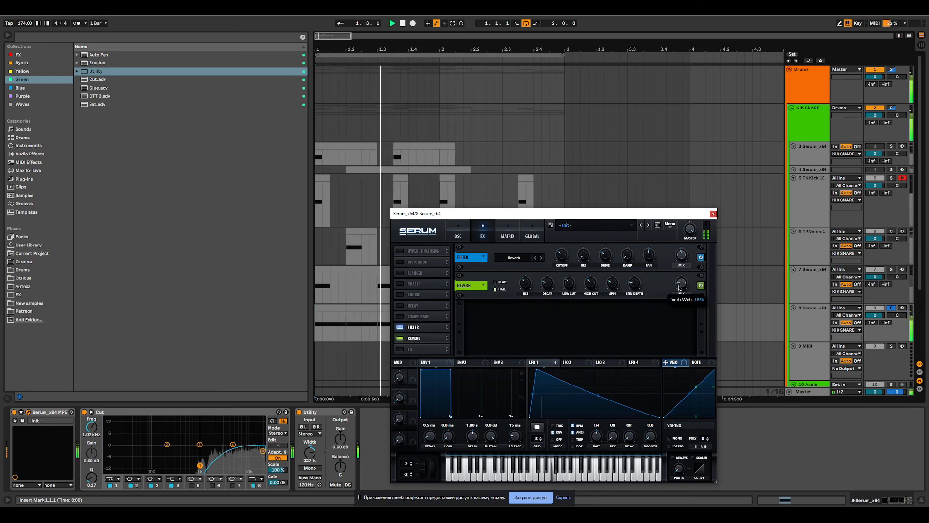
{"action": "key", "text": "space"}
- Unsolo the 8 Serum track and lower its volume to -5.2 dB while the full loop plays
{"action": "left_click", "coordinate": [891, 308]}
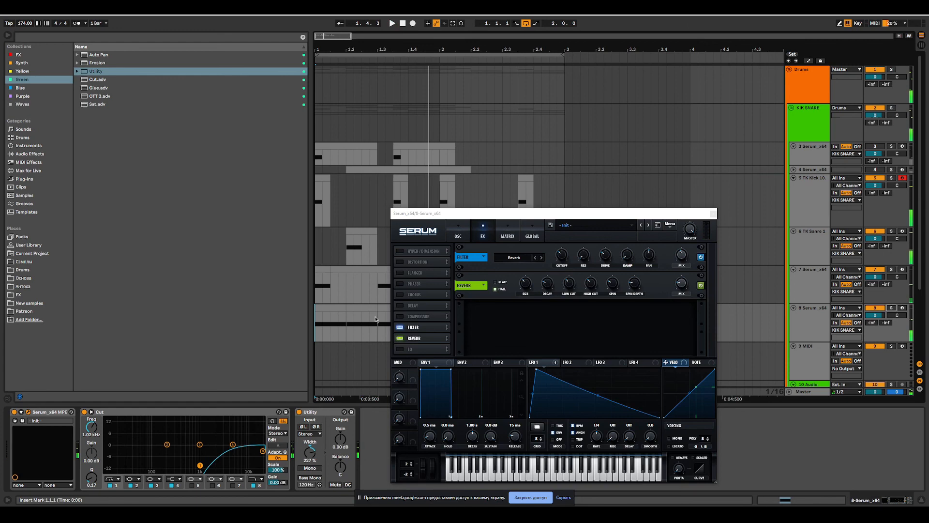
{"action": "left_click", "coordinate": [321, 288]}
{"action": "key", "text": "space"}
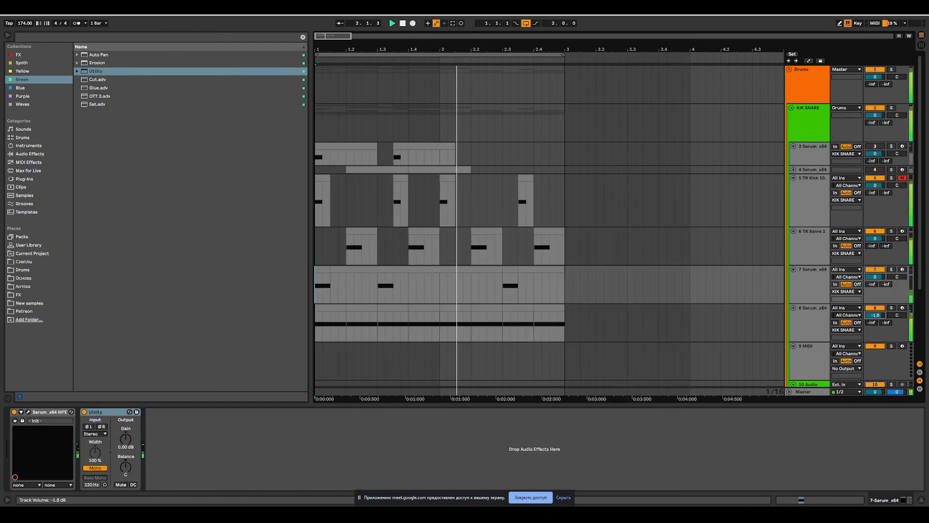
{"action": "left_click_drag", "start_coordinate": [875, 315], "coordinate": [875, 317]}
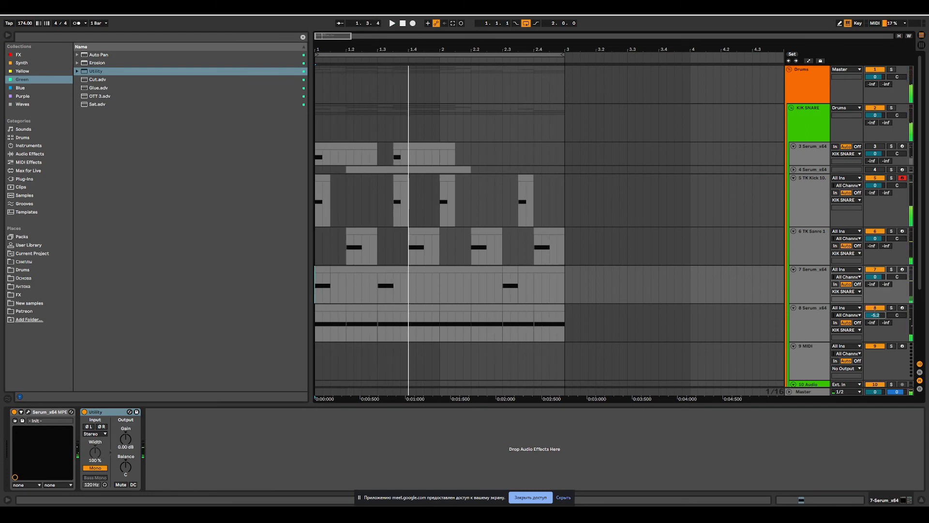
- Add FabFilter Pro-L 2 from the FX collection to the Drums group track
{"action": "scroll", "coordinate": [638, 111], "scroll_direction": "down", "scroll_amount": 4}
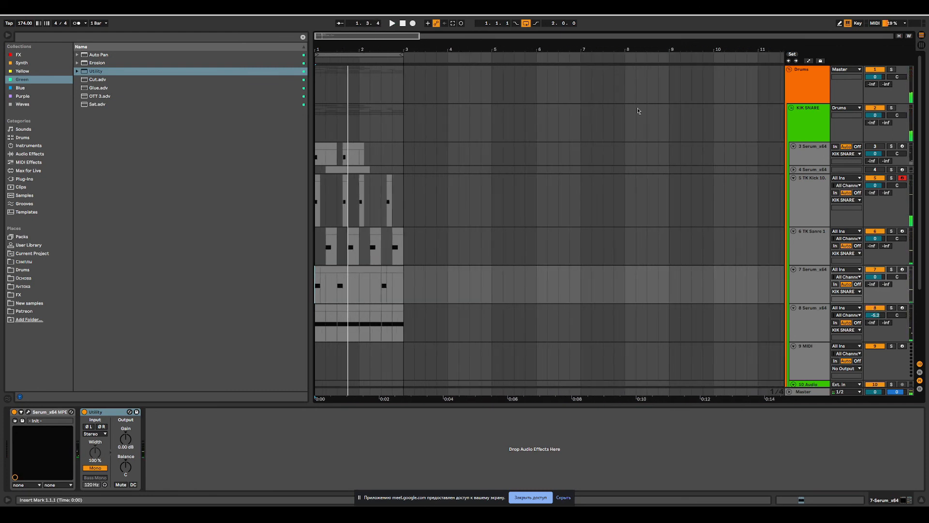
{"action": "left_click", "coordinate": [814, 93]}
{"action": "left_click", "coordinate": [29, 180]}
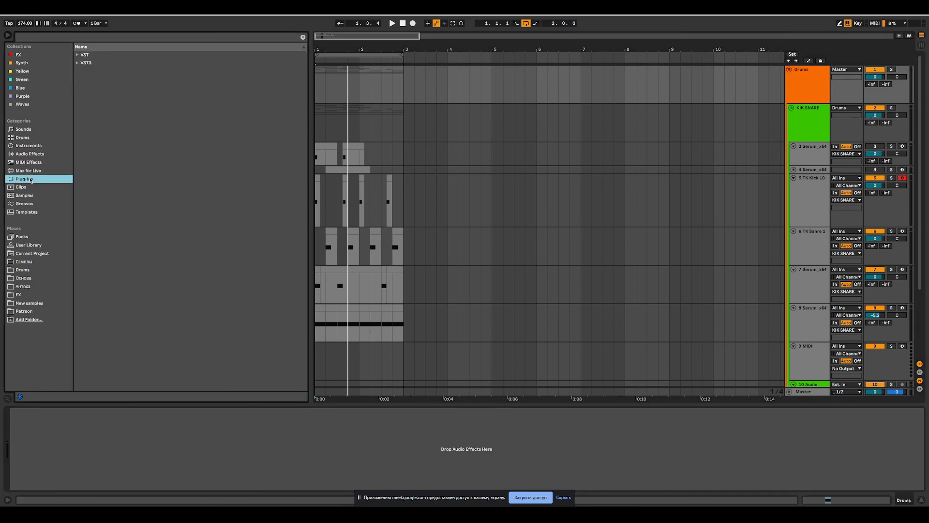
{"action": "left_click", "coordinate": [22, 55]}
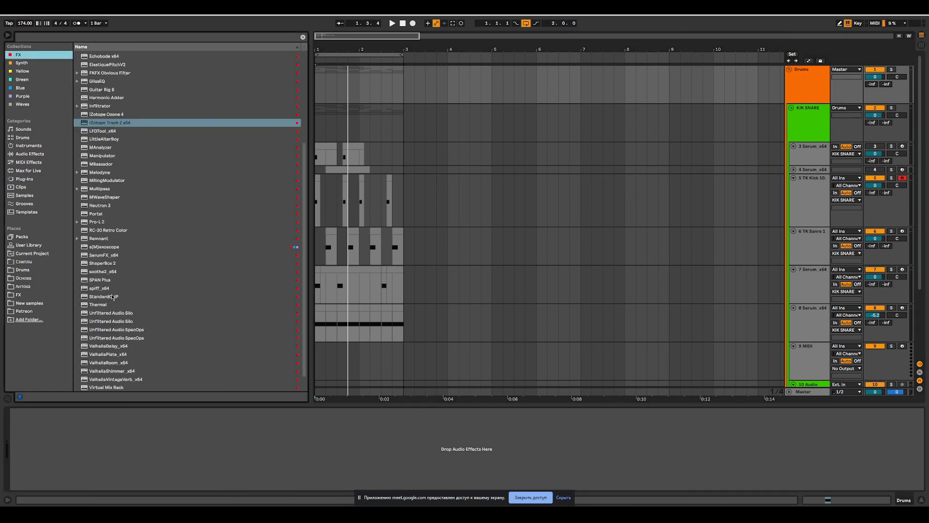
{"action": "double_click", "coordinate": [96, 222]}
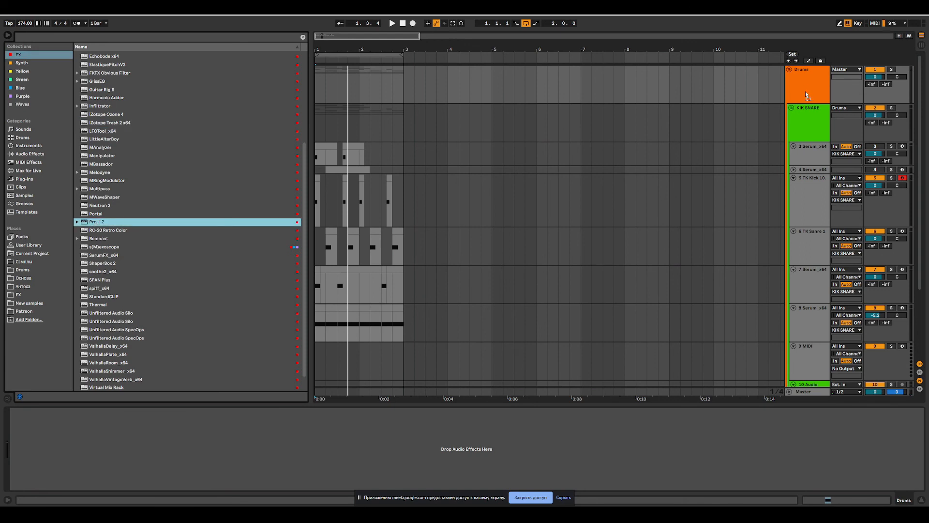
- Set Pro-L 2's style to Dynamic and its gain to +0.7 dB, then replay the loop with the plugin window closed
{"action": "left_click", "coordinate": [45, 264]}
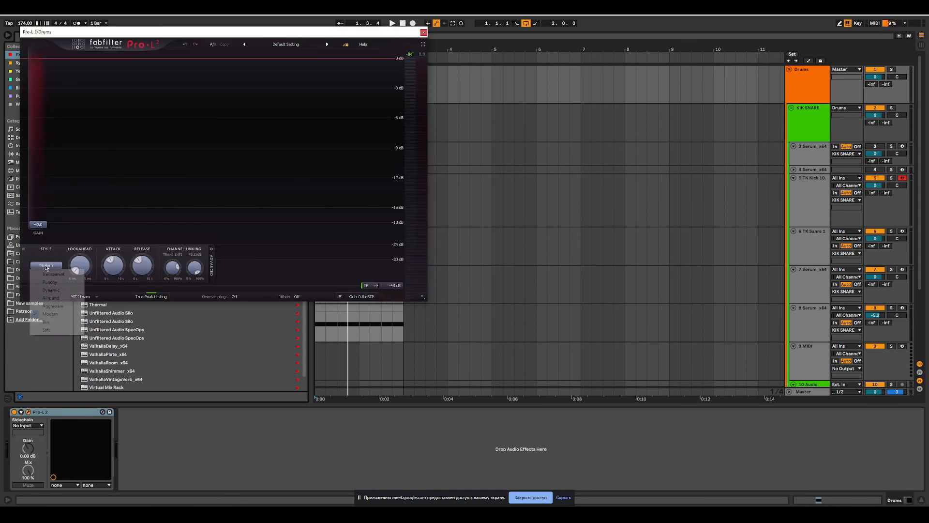
{"action": "left_click", "coordinate": [63, 290]}
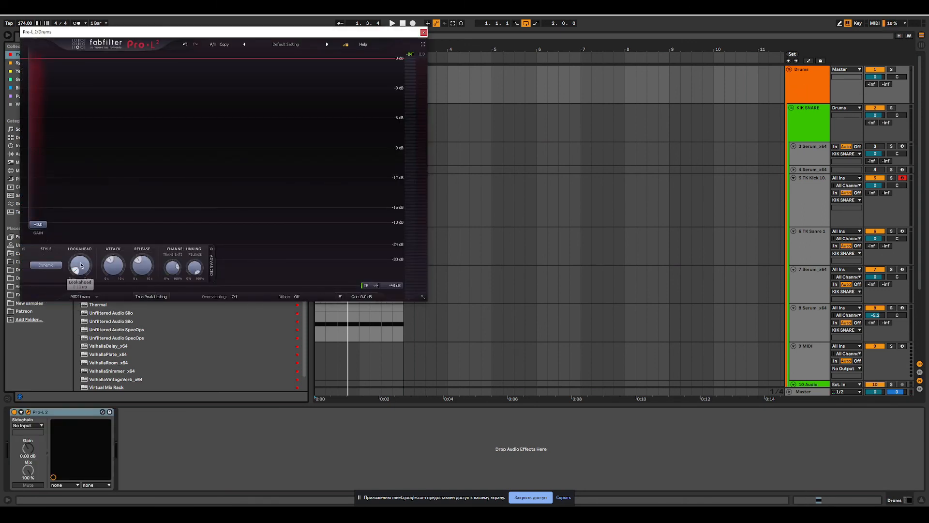
{"action": "key", "text": "space"}
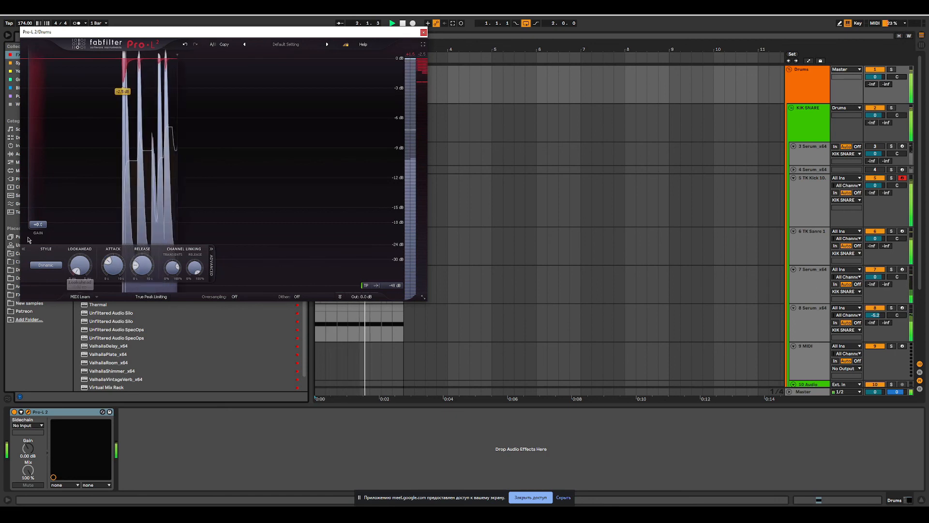
{"action": "left_click_drag", "start_coordinate": [28, 239], "coordinate": [28, 236]}
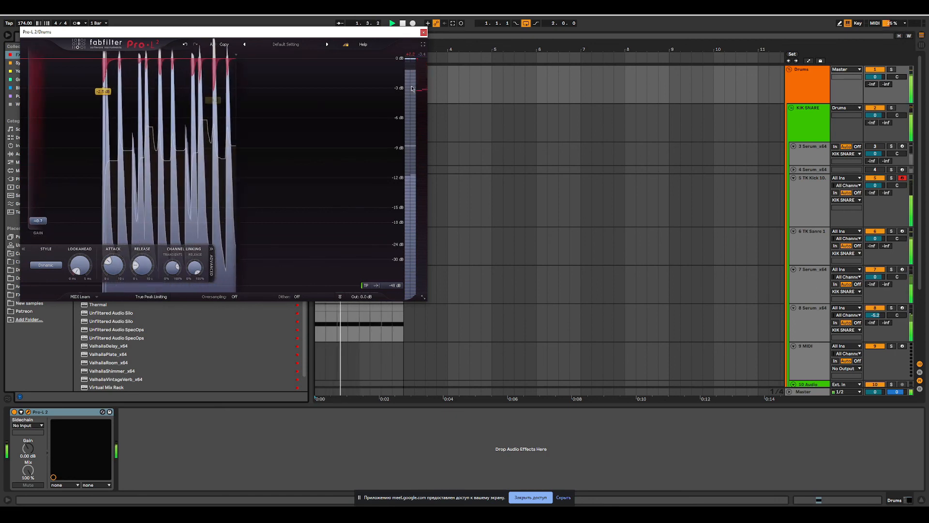
{"action": "left_click", "coordinate": [423, 33]}
{"action": "key", "text": "space"}
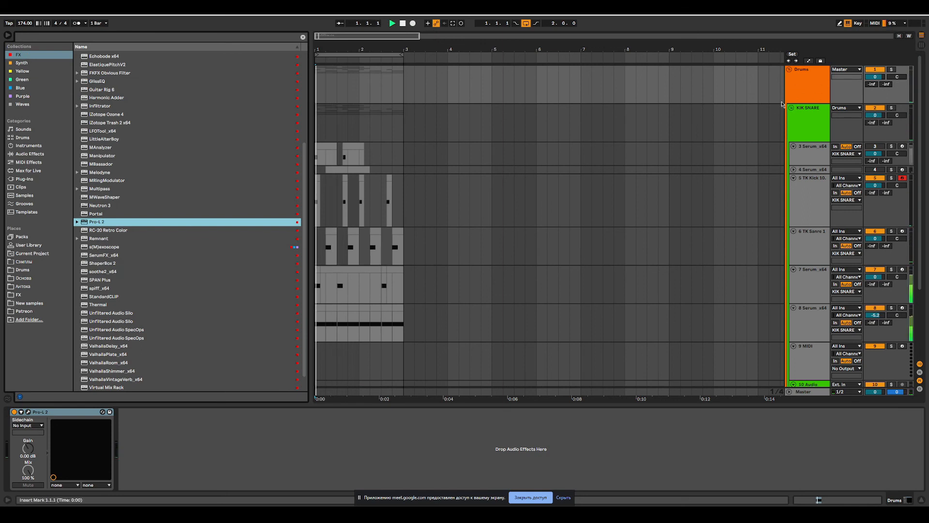
- Unfold the Bass group and import the TK Reece 10.21 Live Set from the Presets & Racks folder into it as a new track
{"action": "scroll", "coordinate": [812, 319], "scroll_direction": "down", "scroll_amount": 5}
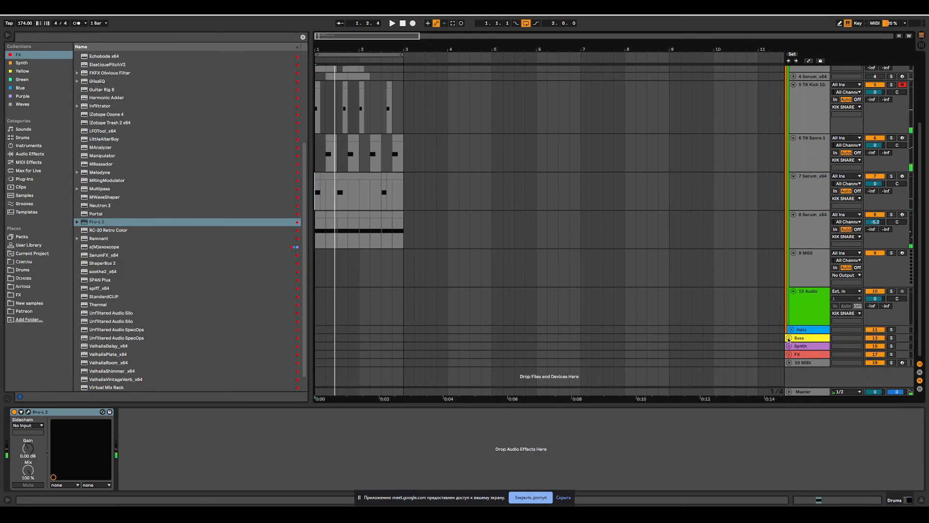
{"action": "left_click", "coordinate": [789, 337]}
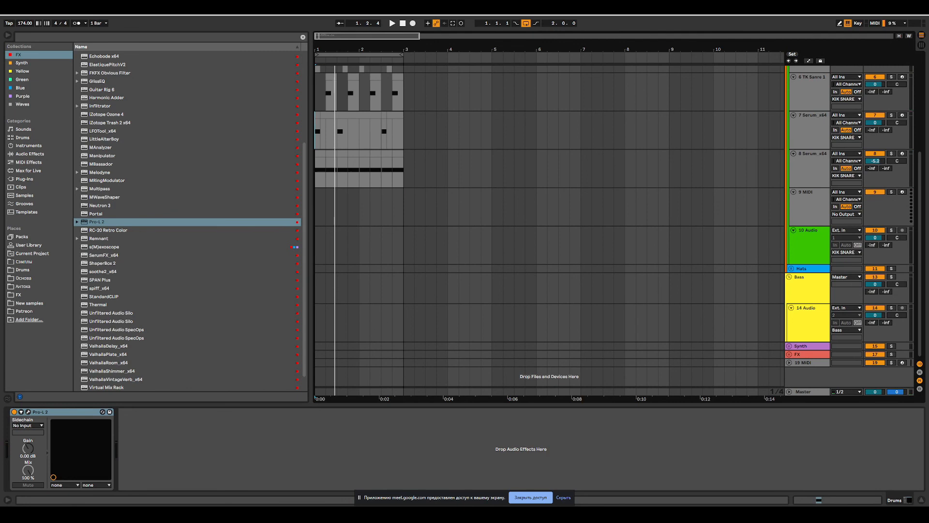
{"action": "left_click", "coordinate": [80, 512]}
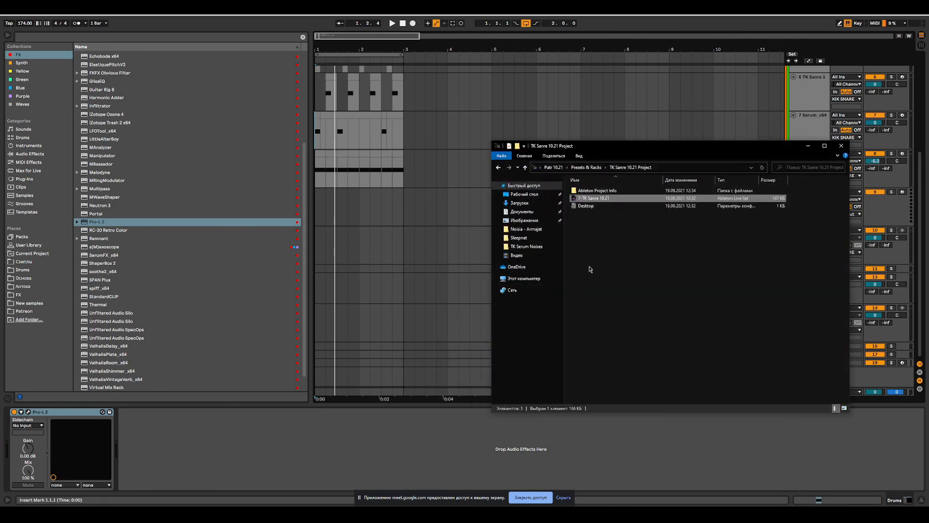
{"action": "left_click", "coordinate": [589, 168]}
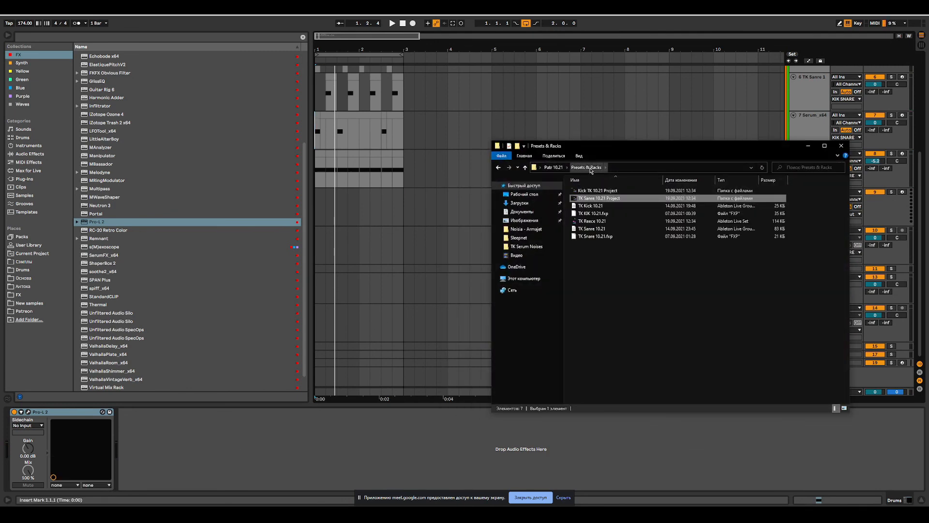
{"action": "left_click", "coordinate": [589, 222]}
{"action": "left_click_drag", "start_coordinate": [322, 328], "coordinate": [313, 322]}
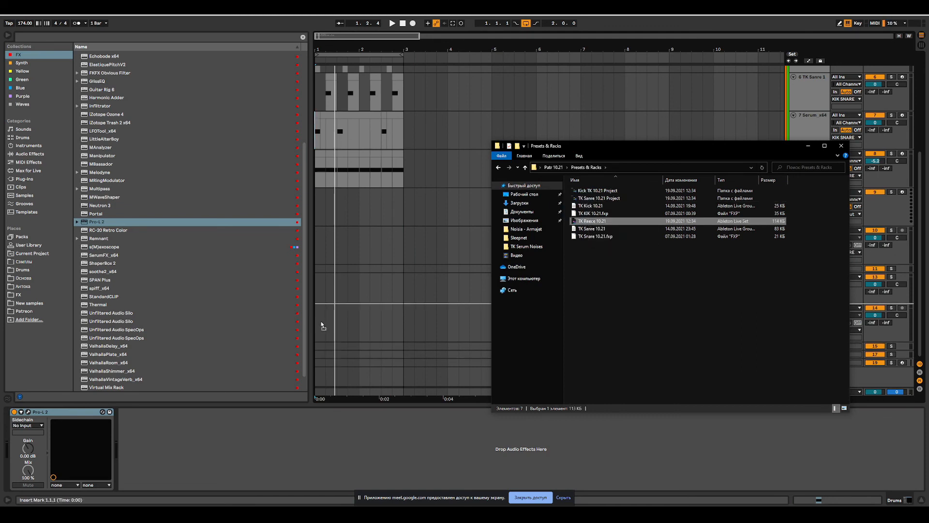
{"action": "left_click", "coordinate": [807, 147]}
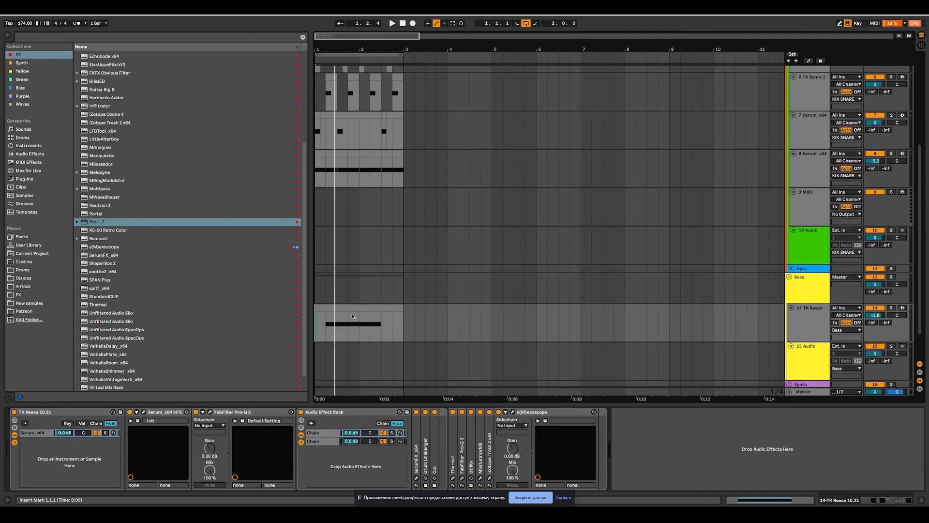
- Open the imported TK Reece clip and play it together with the drum loop
{"action": "left_click", "coordinate": [348, 309]}
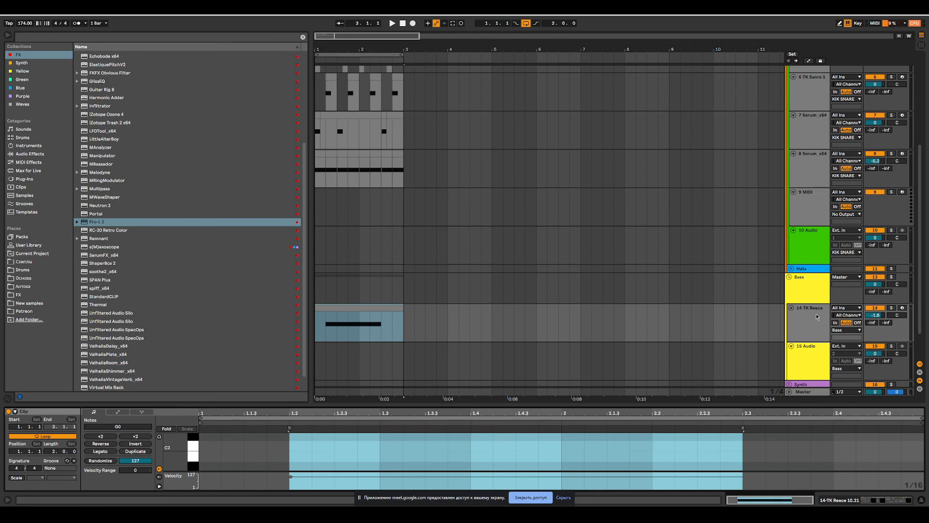
{"action": "key", "text": "space"}
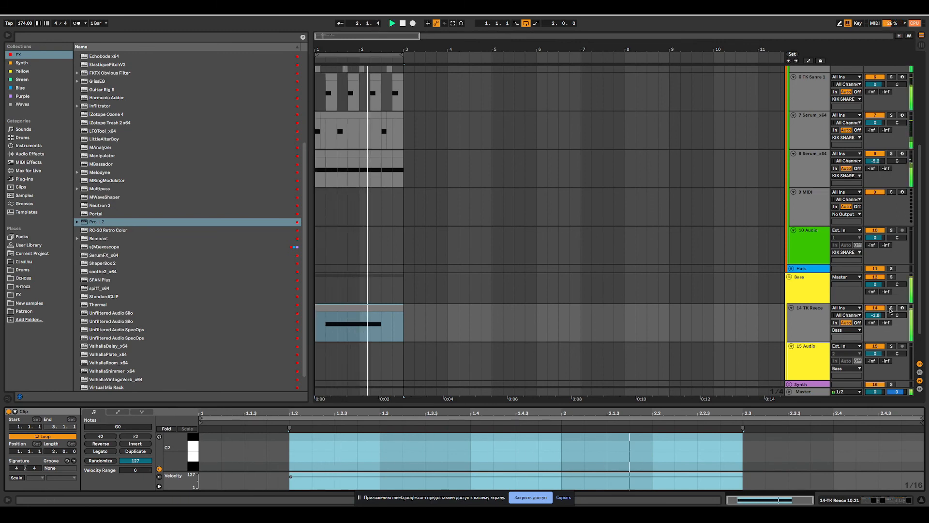